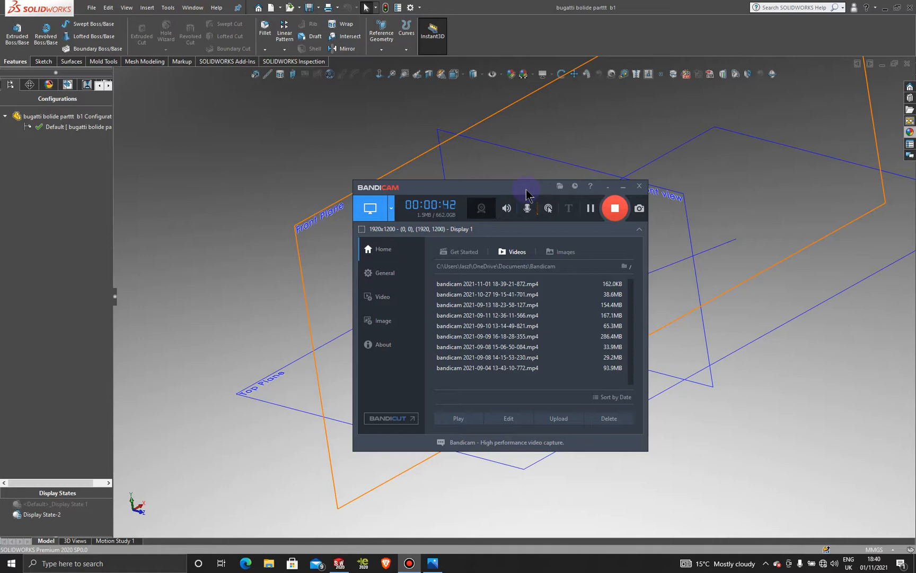
# Activate Display State 1 to show the part together with the car blueprint pictures.
pyautogui.click(623, 187)
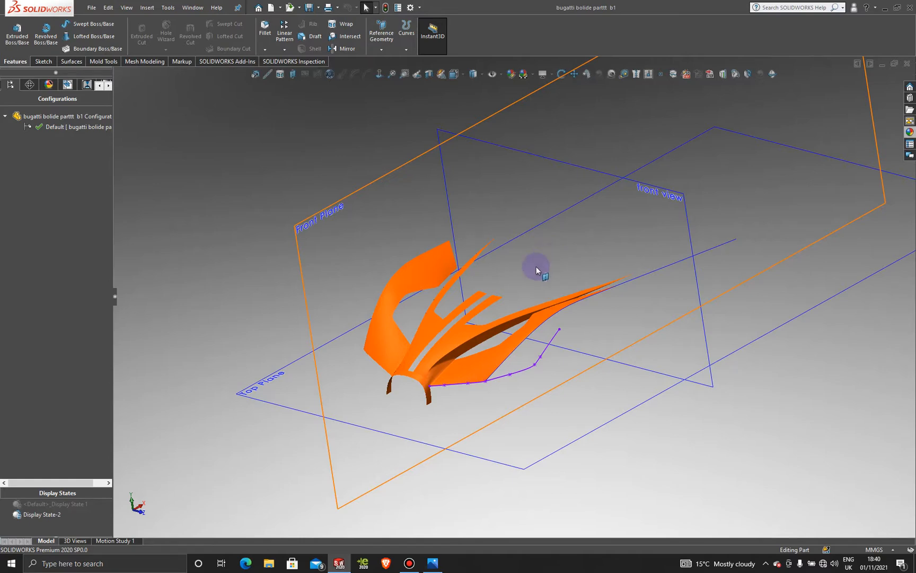
pyautogui.moveTo(550, 292)
pyautogui.mouseDown(button='middle')
pyautogui.moveTo(525, 270)
pyautogui.moveTo(507, 325)
pyautogui.moveTo(517, 336)
pyautogui.moveTo(527, 318)
pyautogui.mouseUp(button='middle')
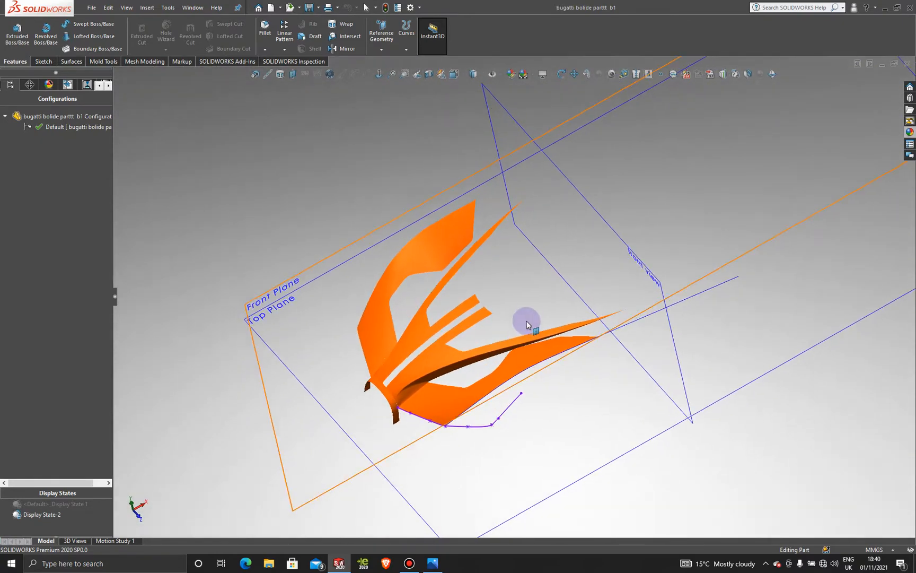
pyautogui.doubleClick(66, 504)
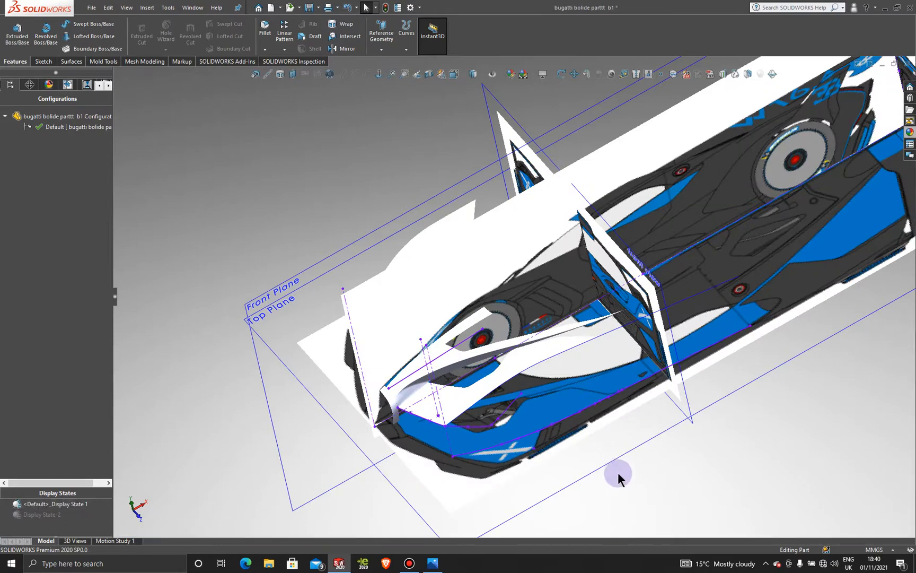
# Face the Top Plane and set up an Extend Surface from the fender surface's slanted rear edge with a 44 mm distance.
pyautogui.click(618, 456)
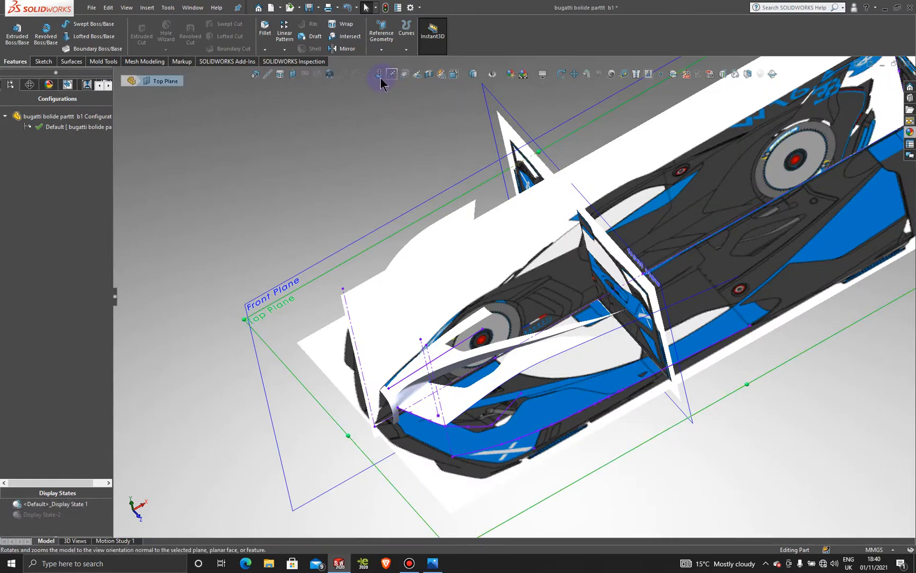
pyautogui.click(380, 78)
pyautogui.scroll(-5, 522, 358)
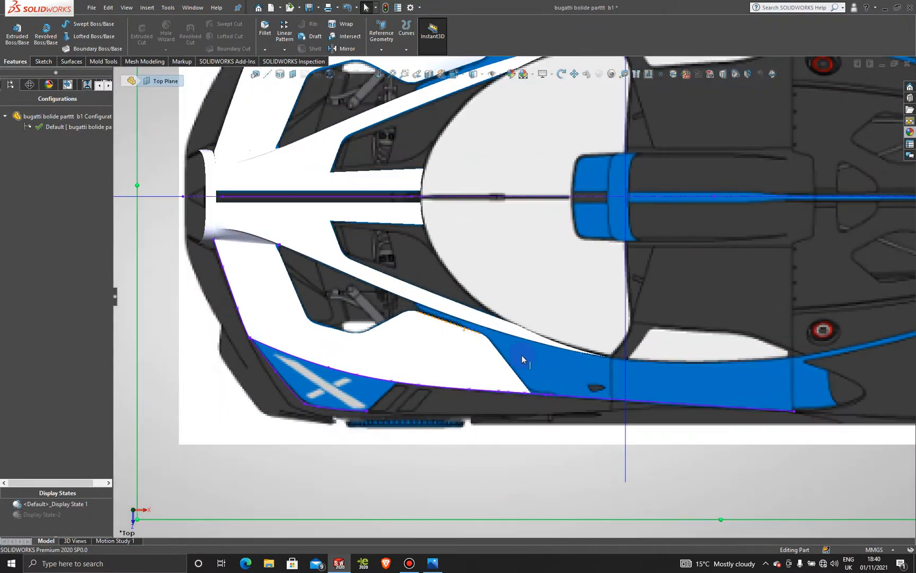
pyautogui.scroll(-3, 522, 356)
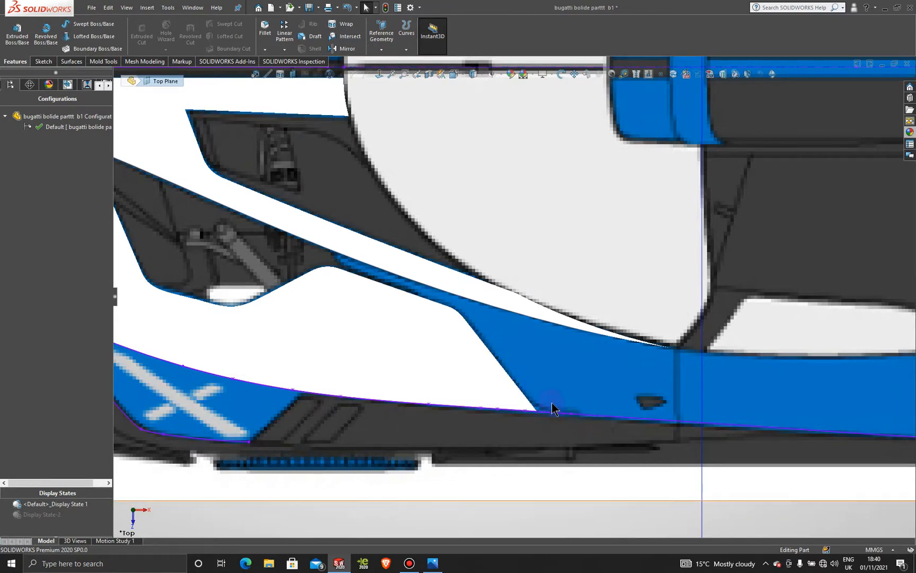
pyautogui.scroll(-3, 535, 384)
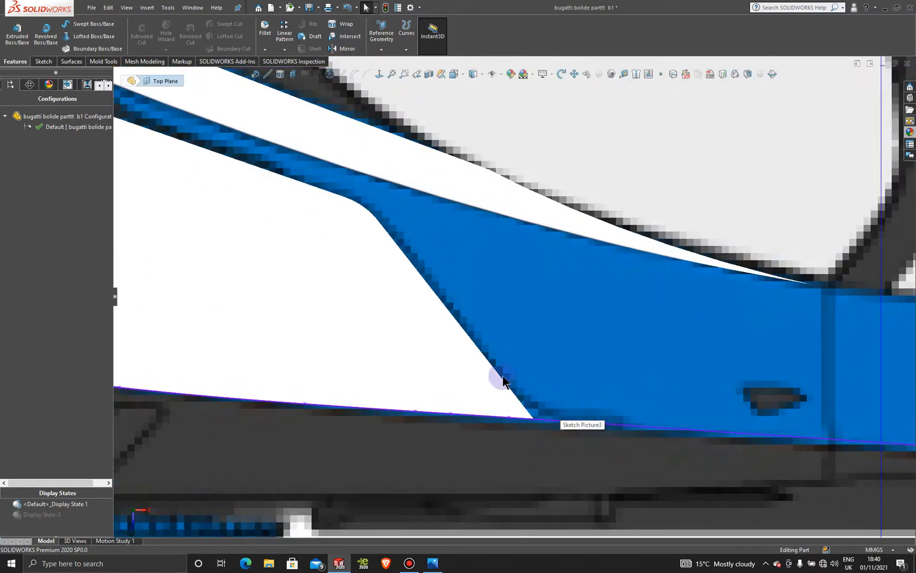
pyautogui.scroll(2, 590, 375)
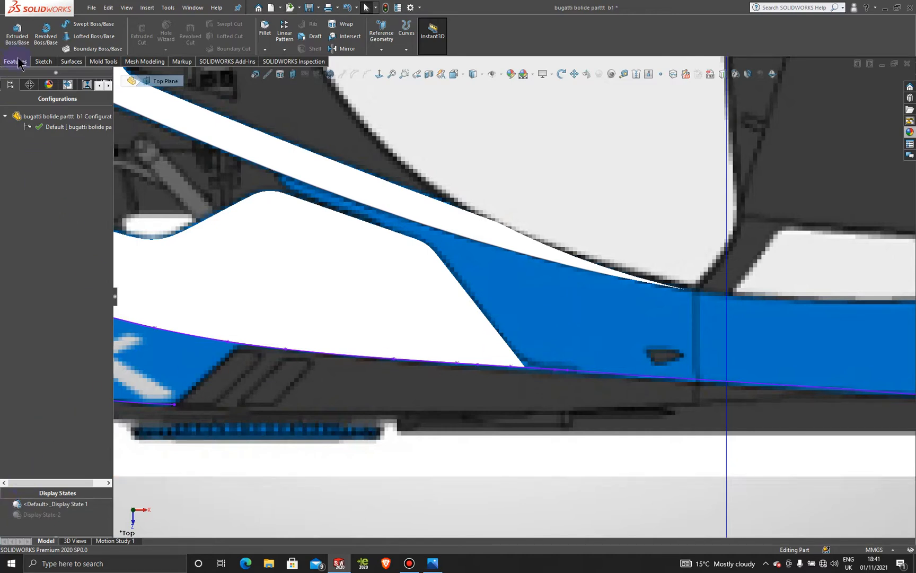
pyautogui.click(70, 61)
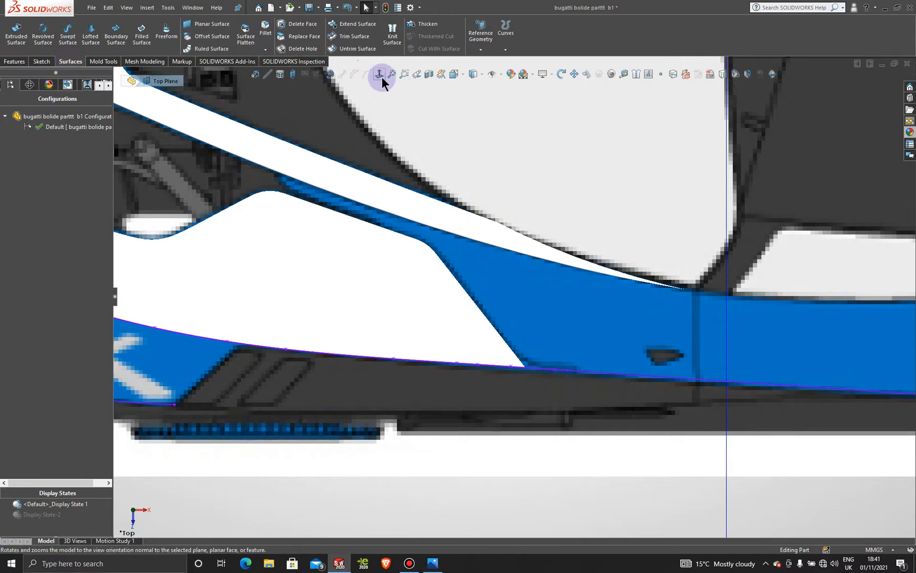
pyautogui.click(352, 24)
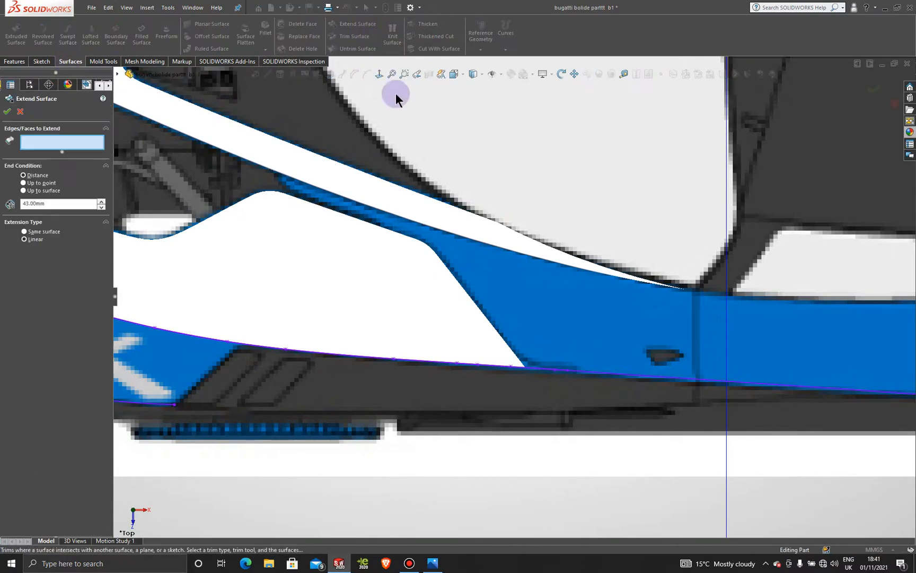
pyautogui.click(502, 338)
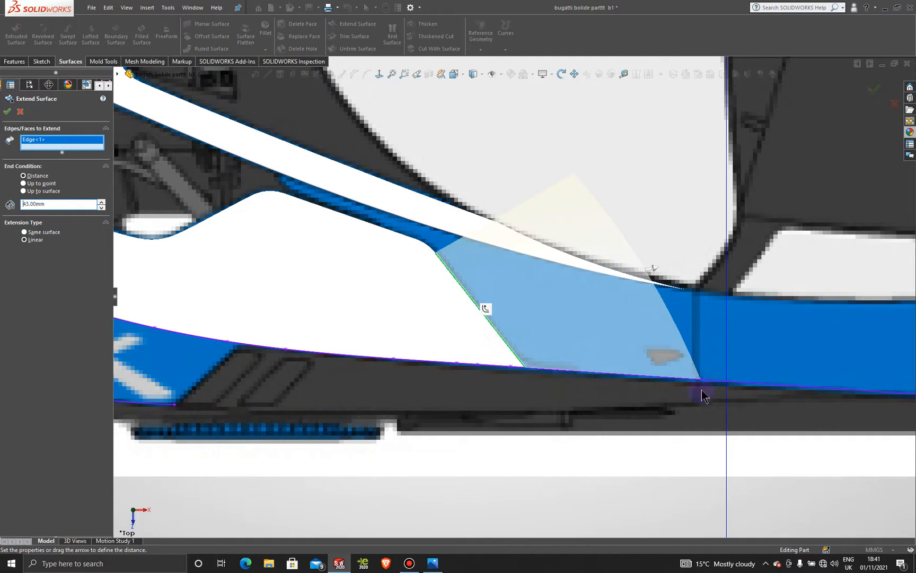
pyautogui.moveTo(655, 267)
pyautogui.mouseDown()
pyautogui.moveTo(668, 266)
pyautogui.moveTo(659, 271)
pyautogui.mouseUp()
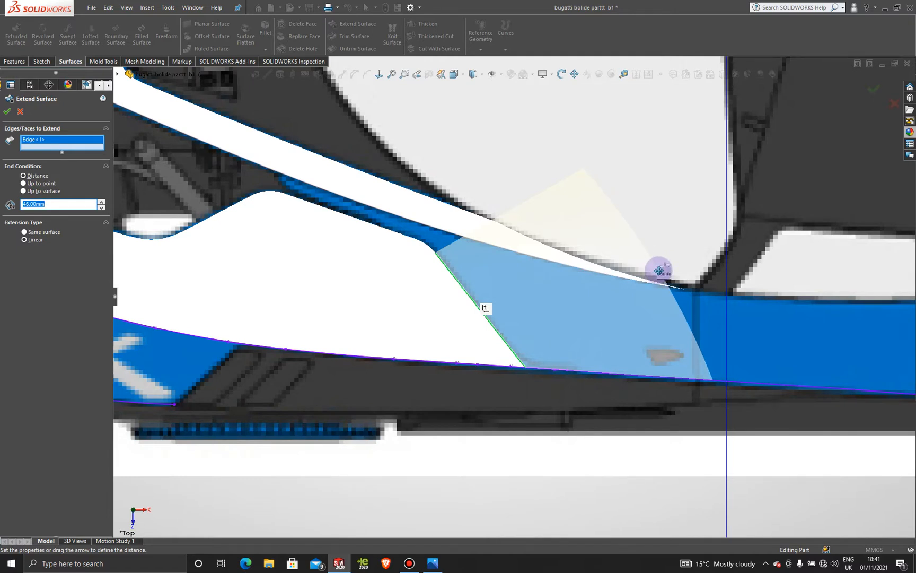
pyautogui.click(686, 361)
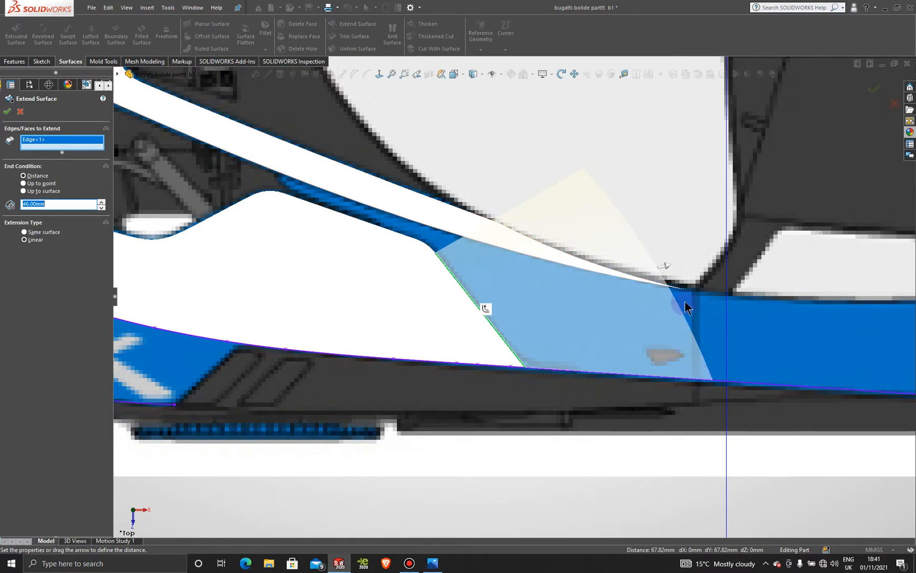
pyautogui.moveTo(664, 266); pyautogui.dragTo(650, 266)
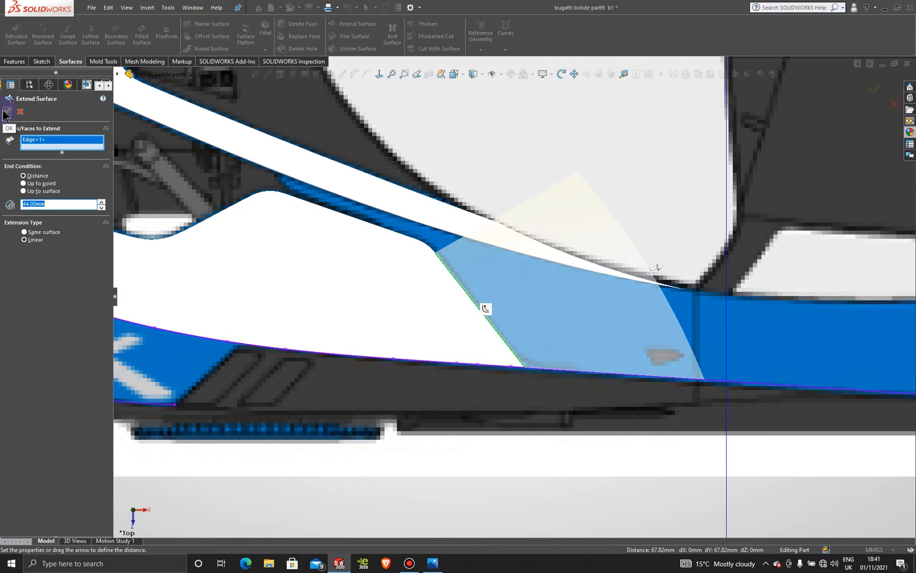
# Compare the Same surface and Linear extension types for the fender edge and create the extension as Linear.
pyautogui.click(25, 232)
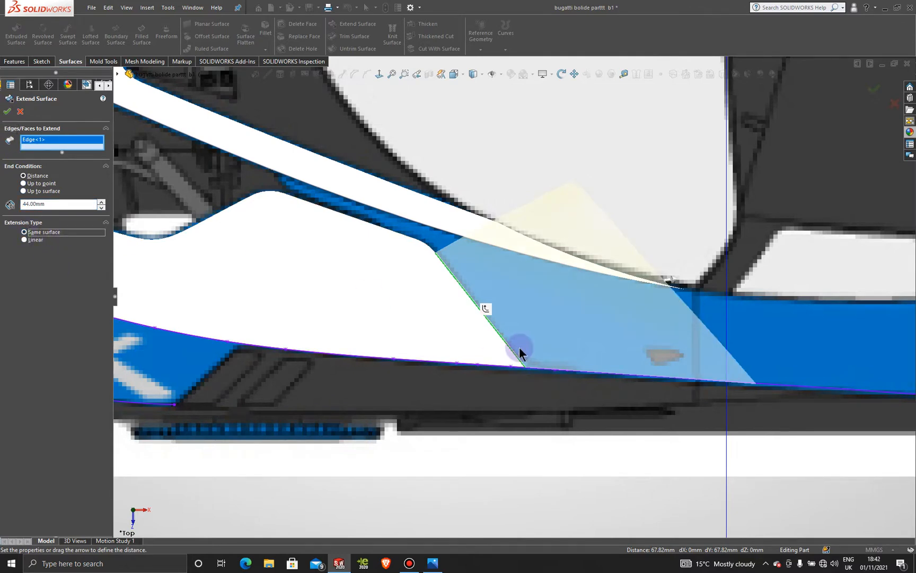
pyautogui.moveTo(536, 377); pyautogui.dragTo(523, 244, button='middle')
pyautogui.click(24, 240)
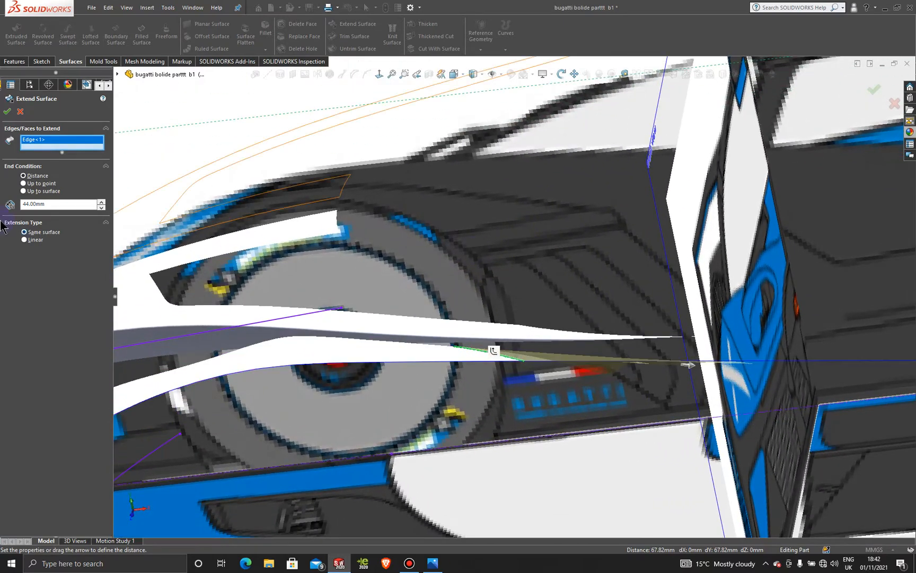
pyautogui.click(24, 232)
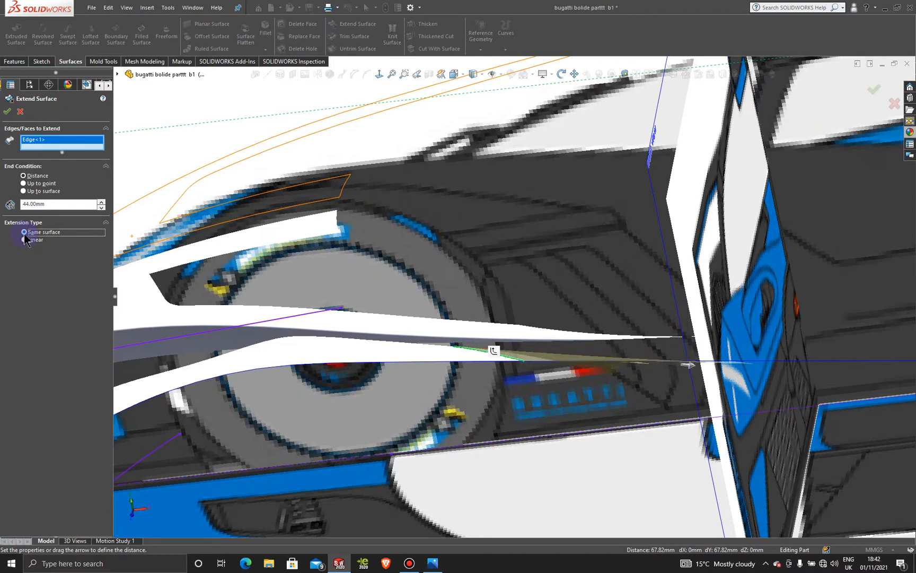
pyautogui.click(24, 240)
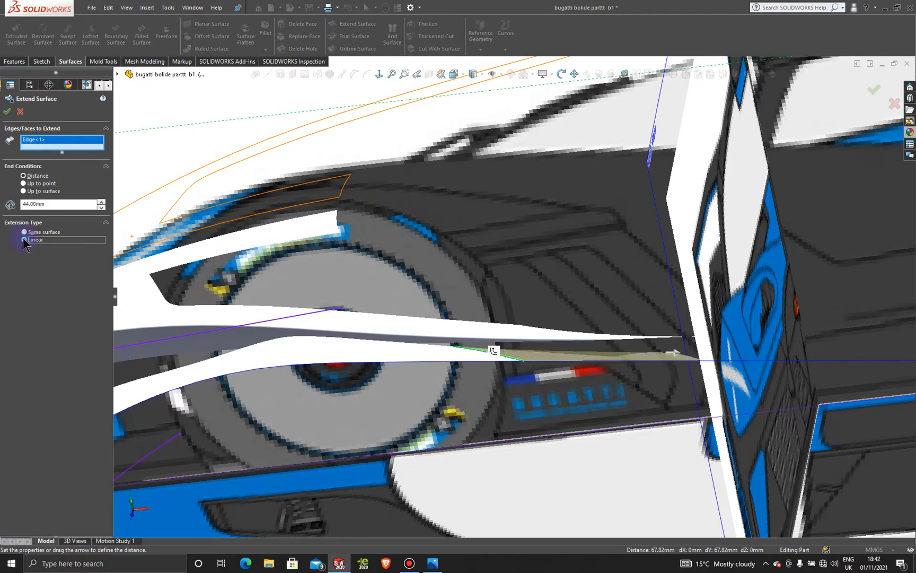
pyautogui.click(24, 232)
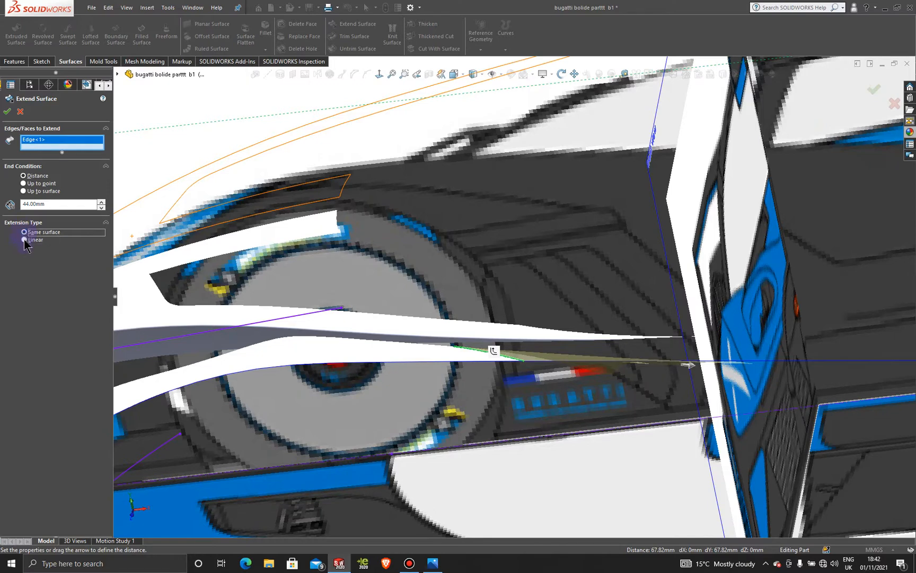
pyautogui.click(23, 240)
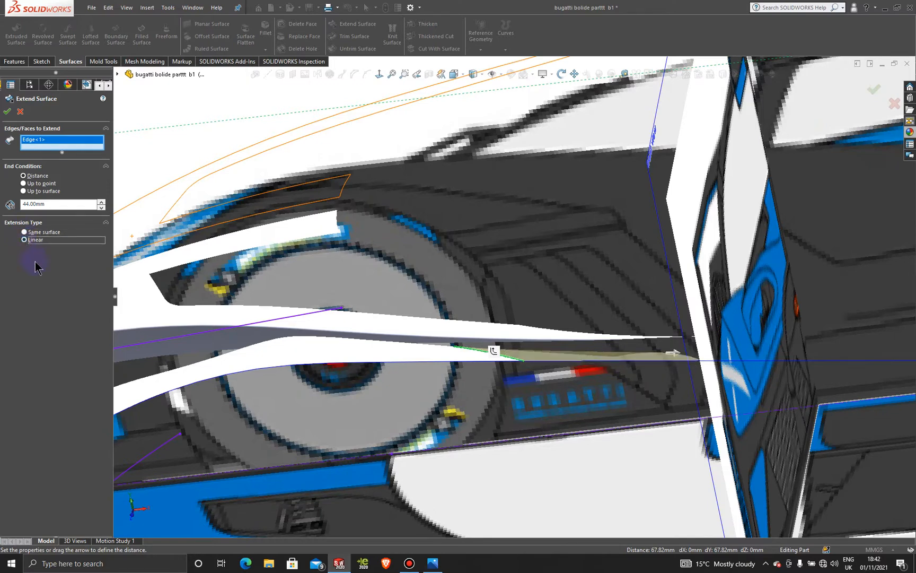
pyautogui.click(7, 112)
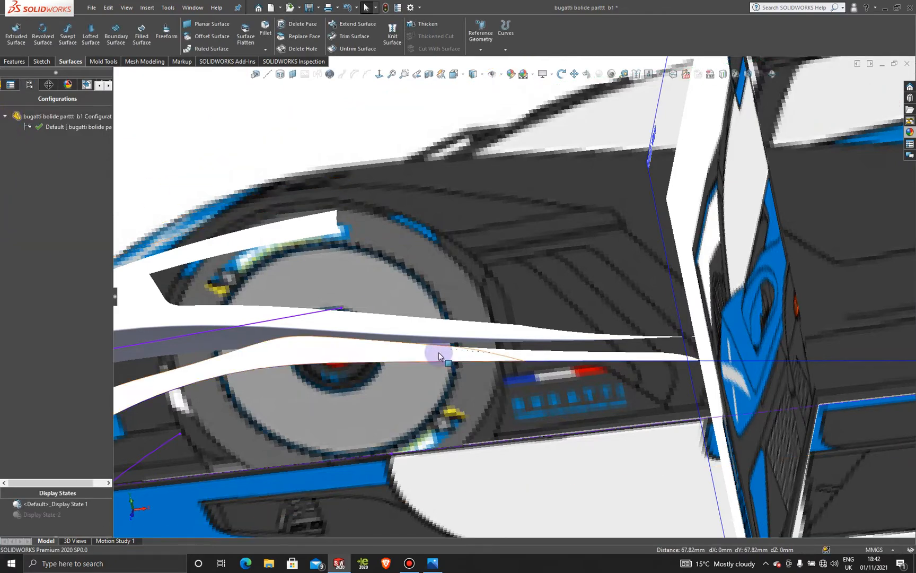
# Edit the fender's surface extension and change its extension type to Same surface.
pyautogui.moveTo(491, 388); pyautogui.dragTo(540, 388, button='middle')
pyautogui.scroll(4, 580, 451)
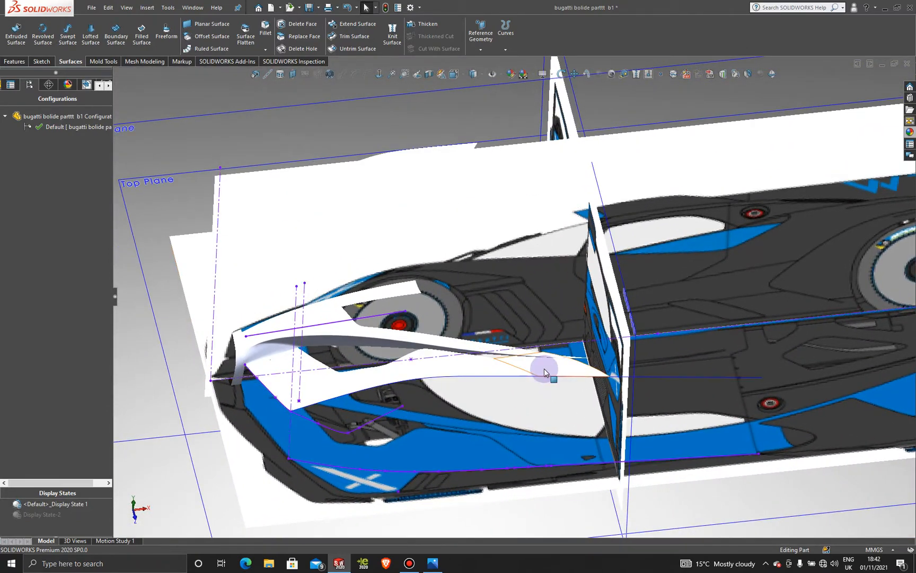
pyautogui.rightClick(545, 363)
pyautogui.click(551, 345)
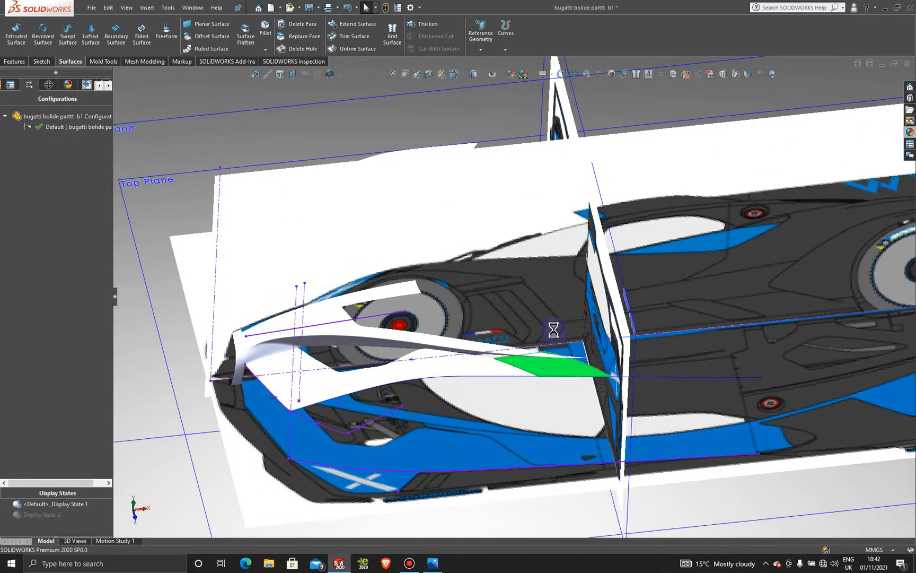
pyautogui.scroll(-2, 555, 336)
pyautogui.scroll(-5, 525, 376)
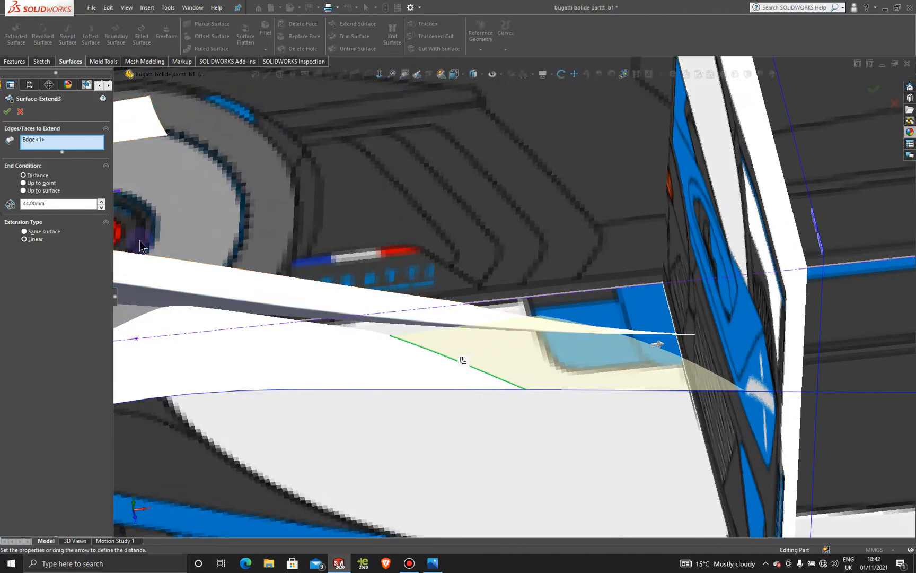
pyautogui.click(56, 231)
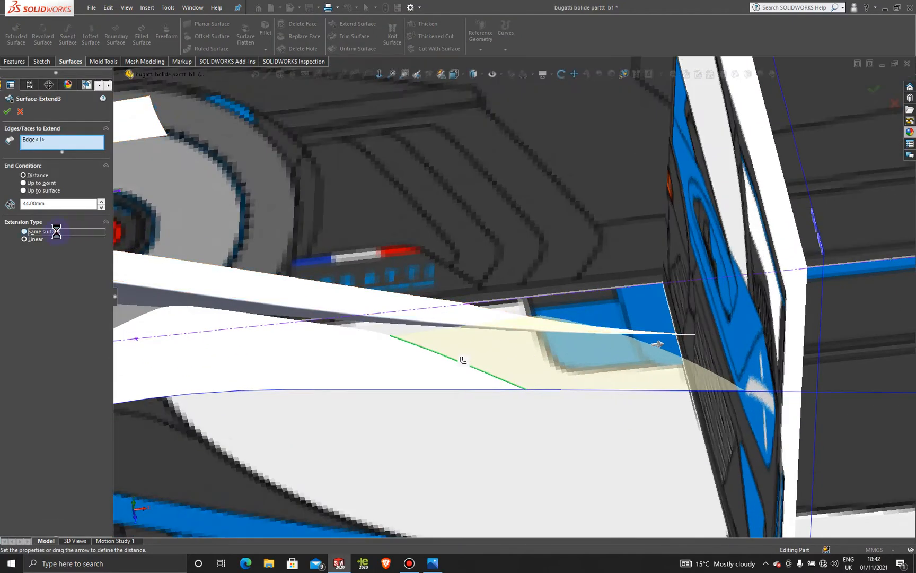
pyautogui.click(8, 111)
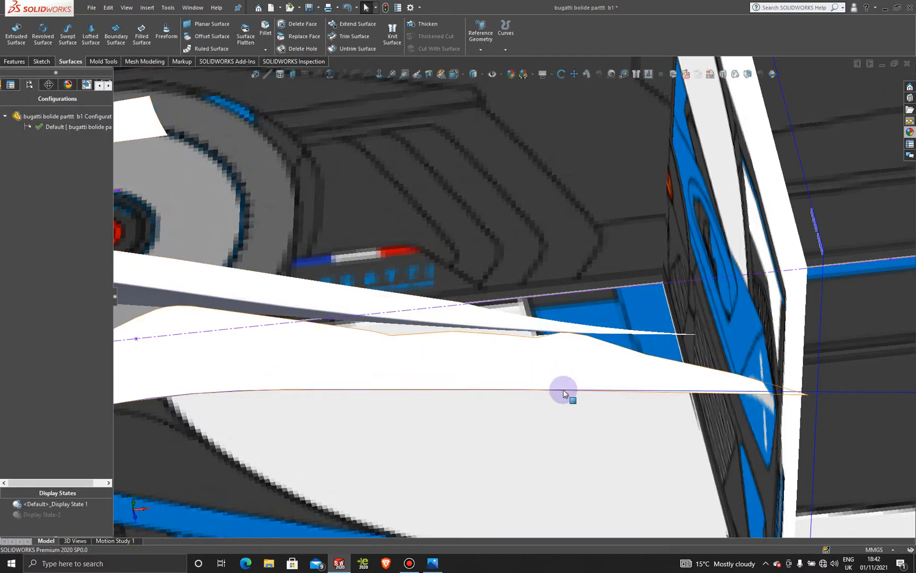
# Inspect the extended fender surface against the blueprint pictures from several angles and normal to the Top Plane.
pyautogui.moveTo(582, 433); pyautogui.dragTo(569, 448, button='middle')
pyautogui.moveTo(569, 521); pyautogui.dragTo(563, 407, button='middle')
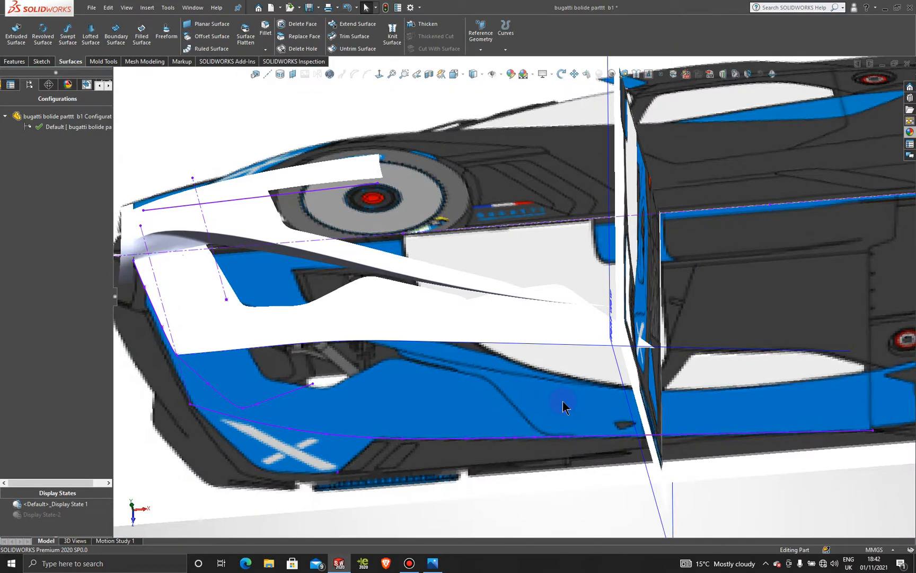
pyautogui.scroll(4, 567, 392)
pyautogui.moveTo(565, 391); pyautogui.dragTo(549, 367, button='middle')
pyautogui.click(501, 393)
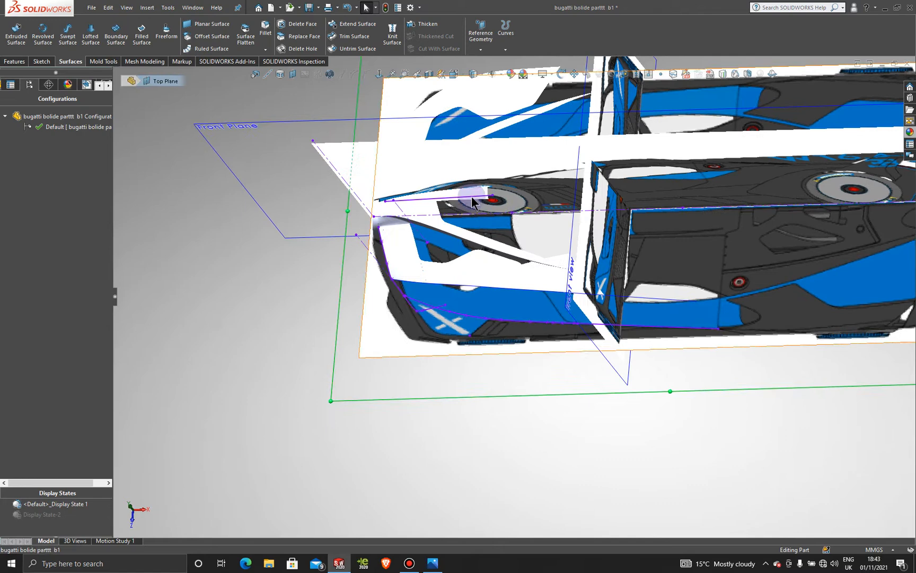
pyautogui.click(380, 74)
pyautogui.click(586, 132)
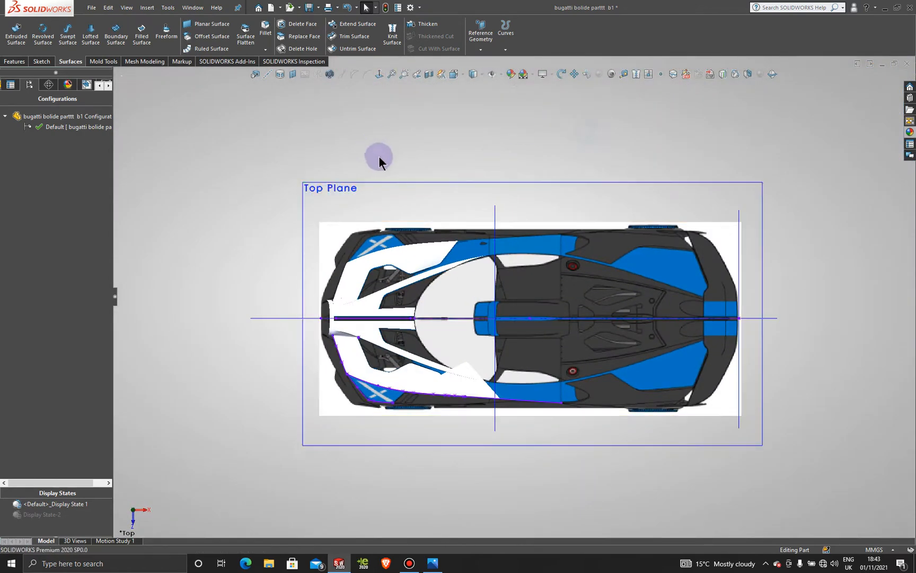
pyautogui.rightClick(404, 194)
pyautogui.click(423, 176)
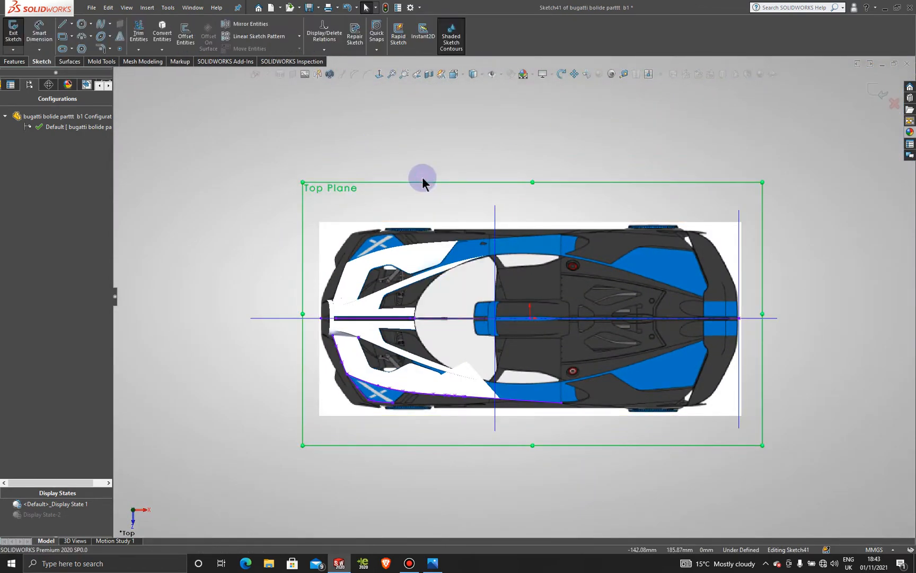
pyautogui.scroll(-3, 456, 390)
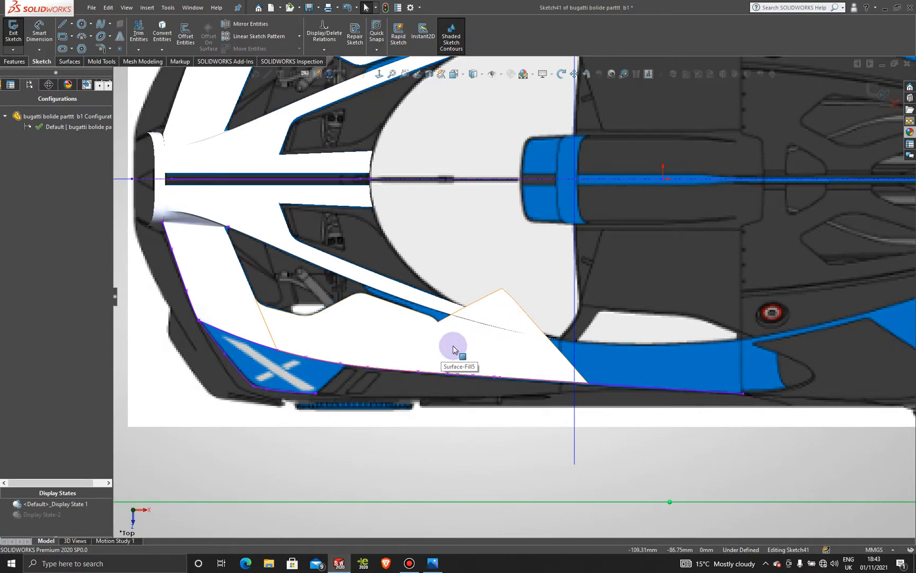
pyautogui.scroll(-3, 448, 348)
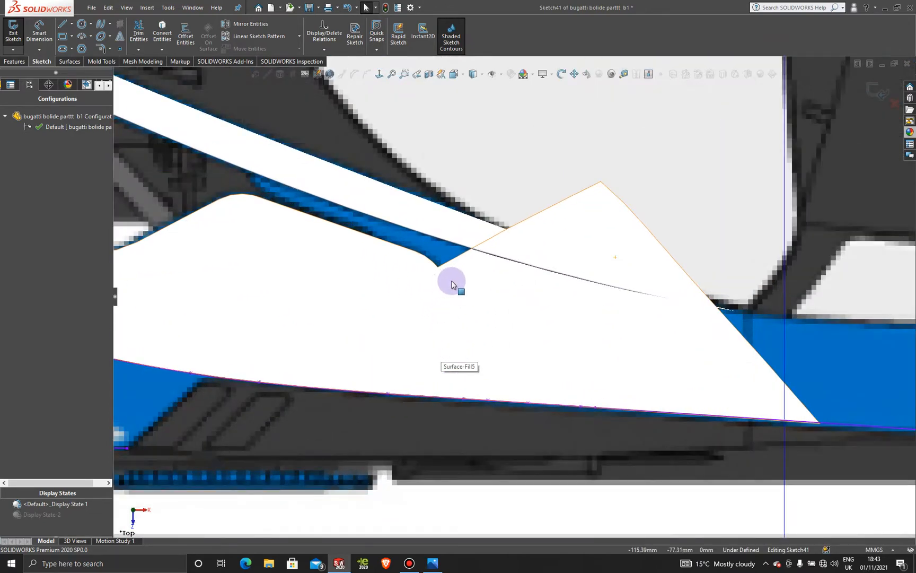
pyautogui.click(880, 92)
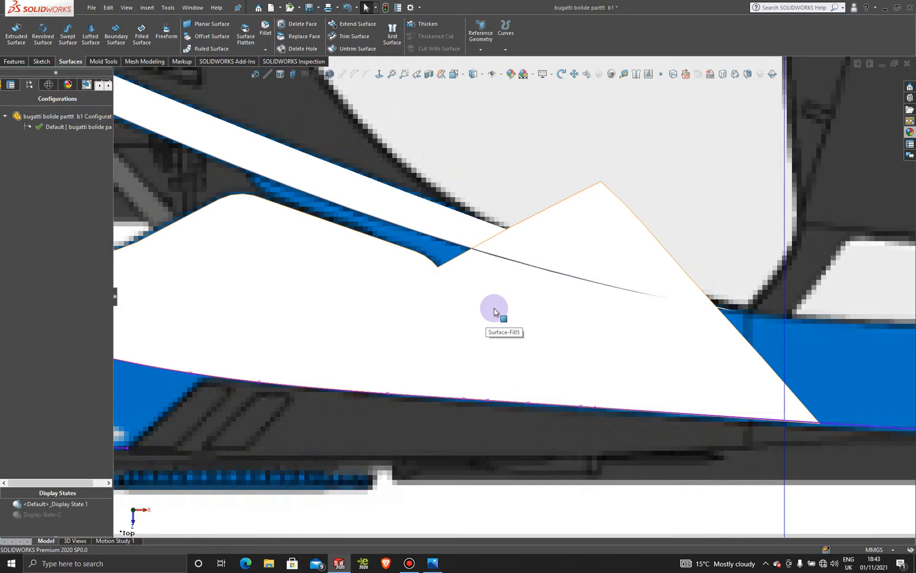
pyautogui.click(409, 563)
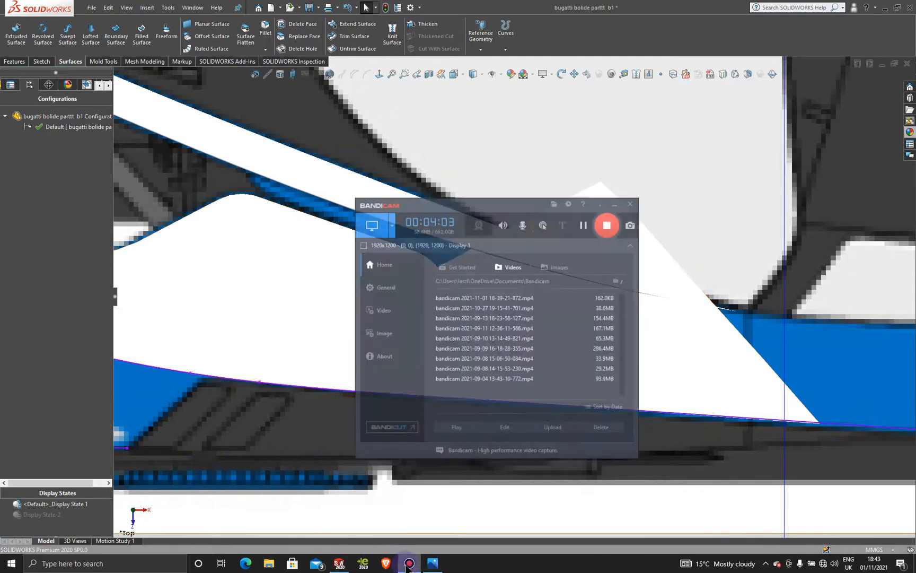
pyautogui.click(594, 211)
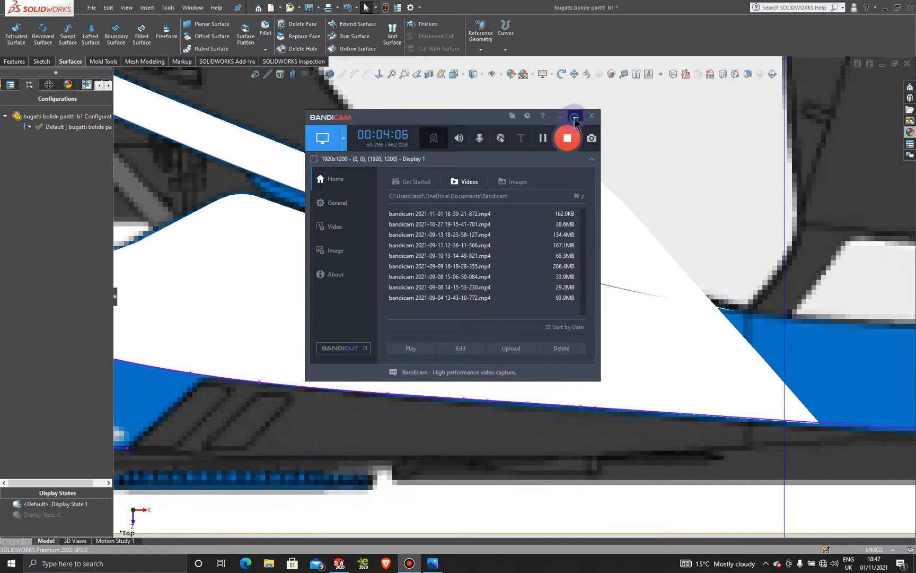
# Delete the Surface-Extend3 feature that extends the fender surface rearward.
pyautogui.click(577, 117)
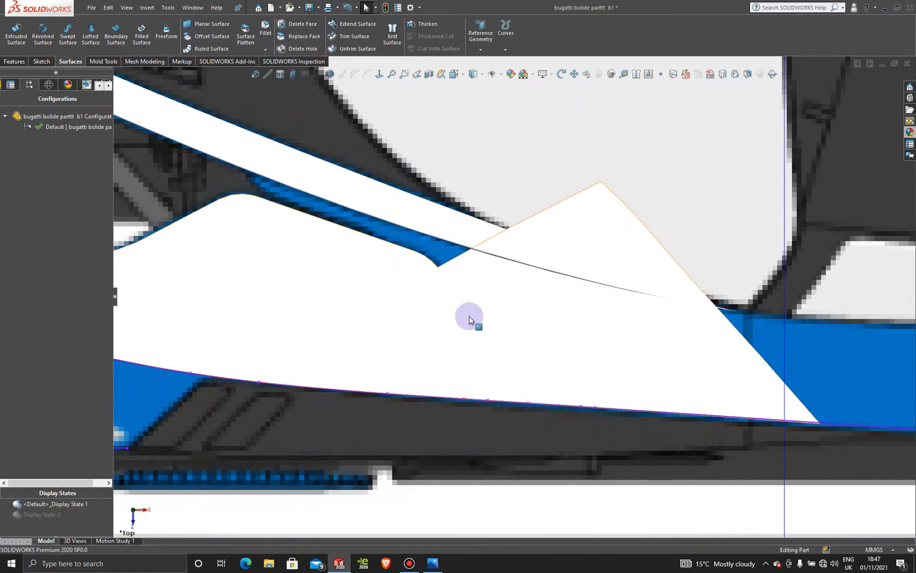
pyautogui.rightClick(539, 299)
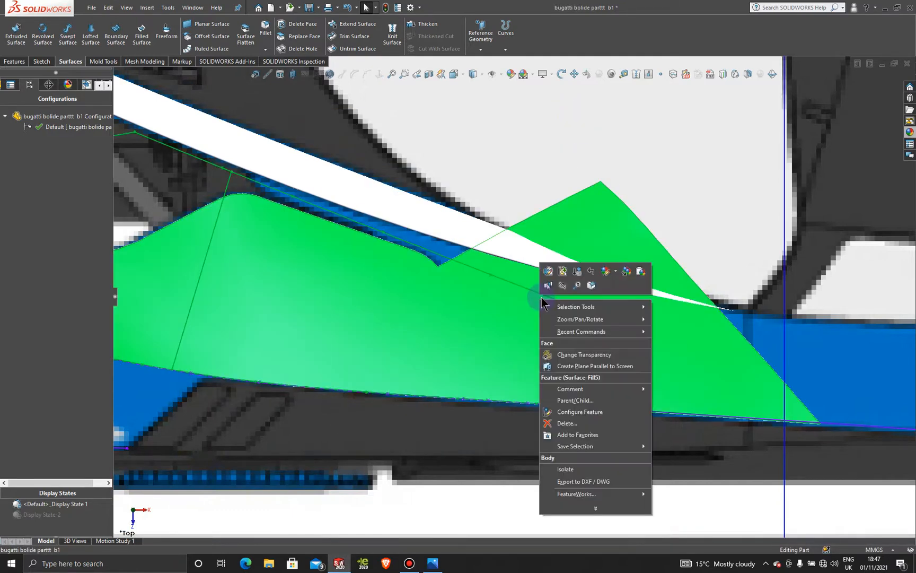
pyautogui.click(100, 86)
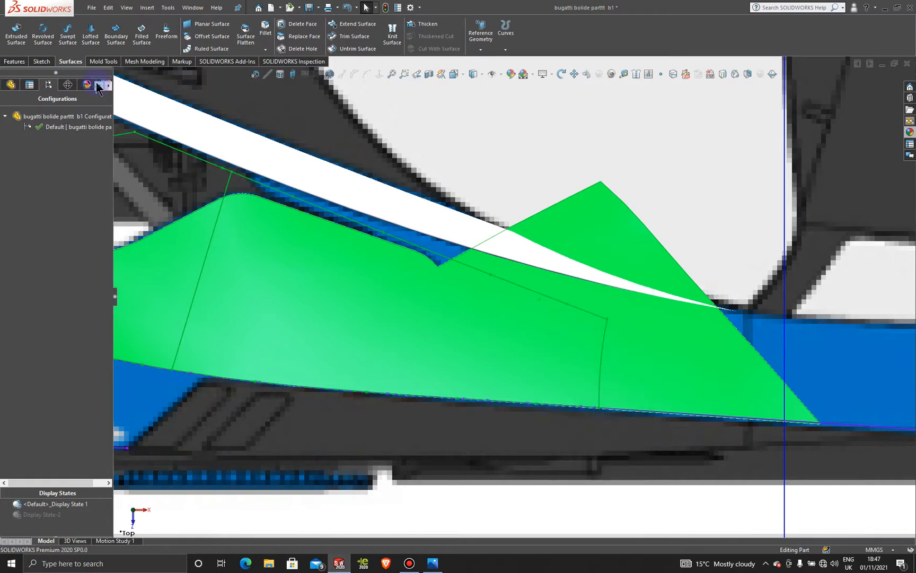
pyautogui.click(11, 85)
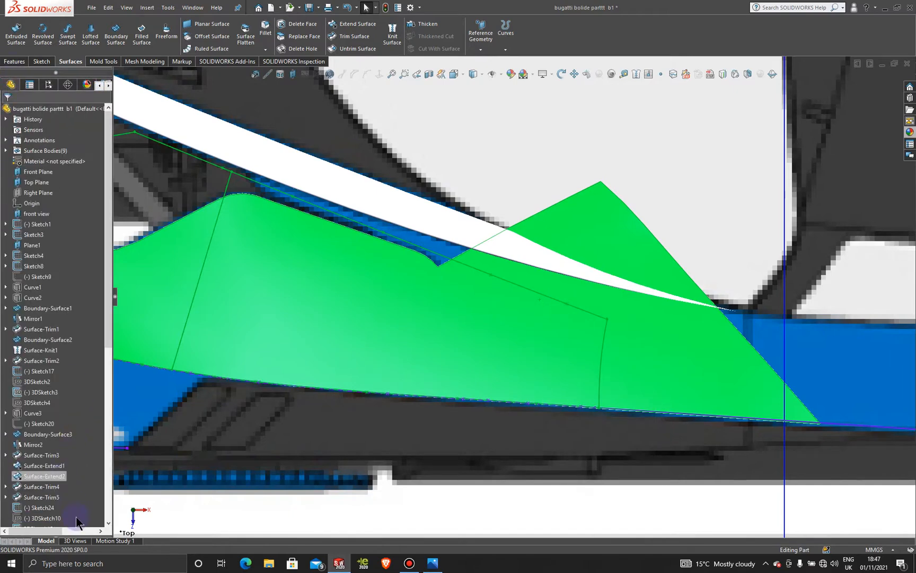
pyautogui.scroll(-3, 60, 424)
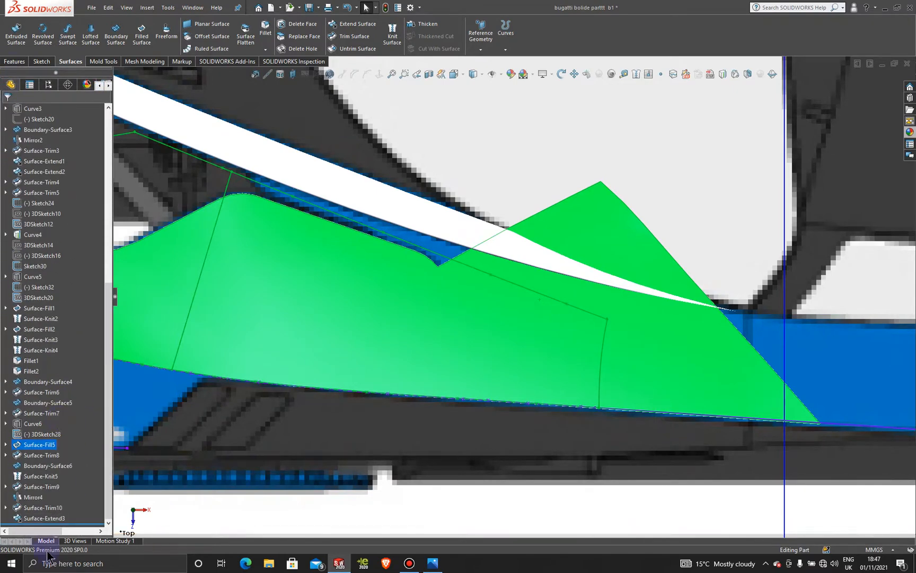
pyautogui.rightClick(55, 524)
pyautogui.click(74, 445)
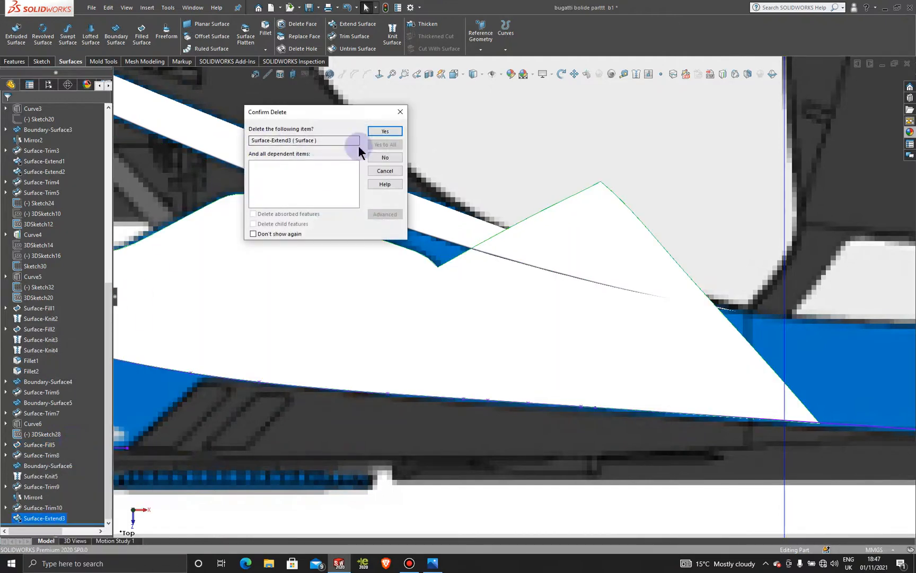
pyautogui.click(385, 132)
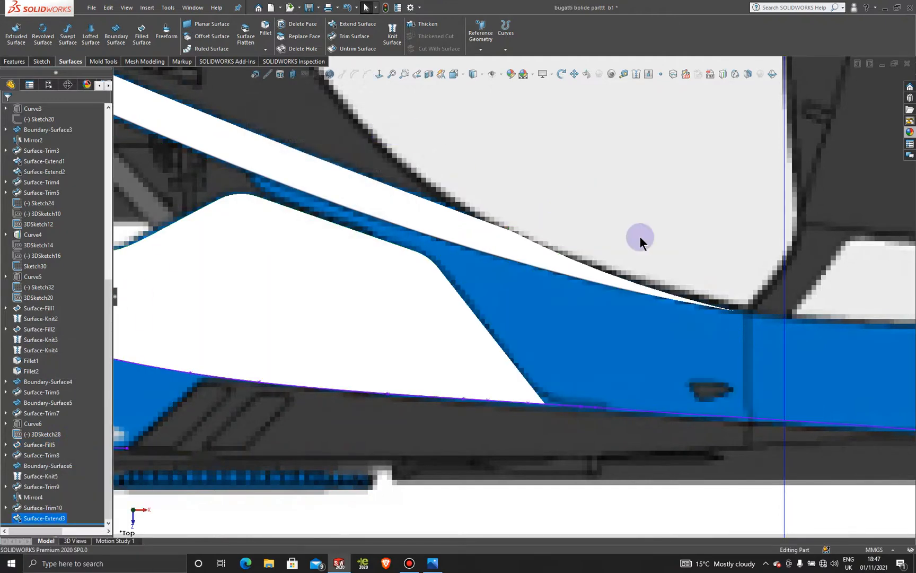
# Start a sketch on the Top Plane and convert the fender surface's slanted rear edge into a sketch entity.
pyautogui.scroll(5, 618, 344)
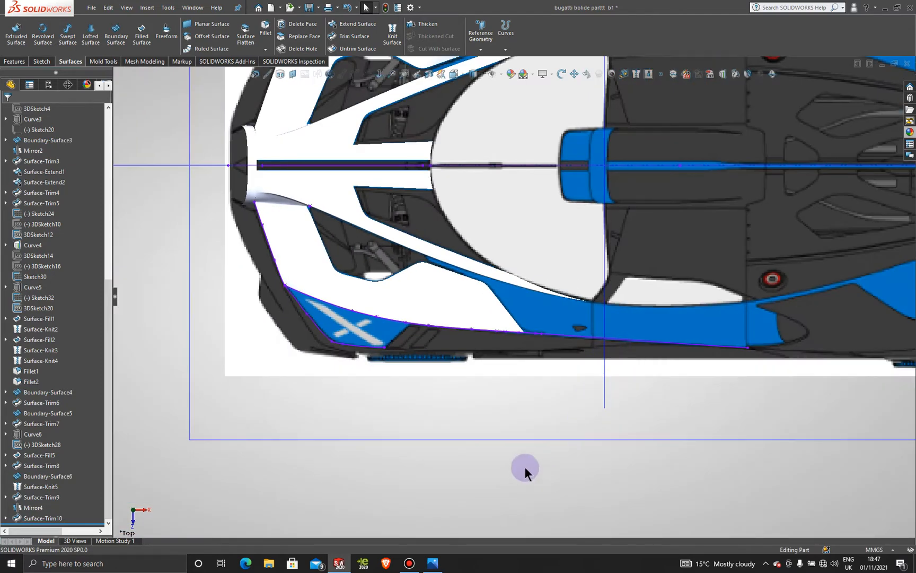
pyautogui.rightClick(512, 429)
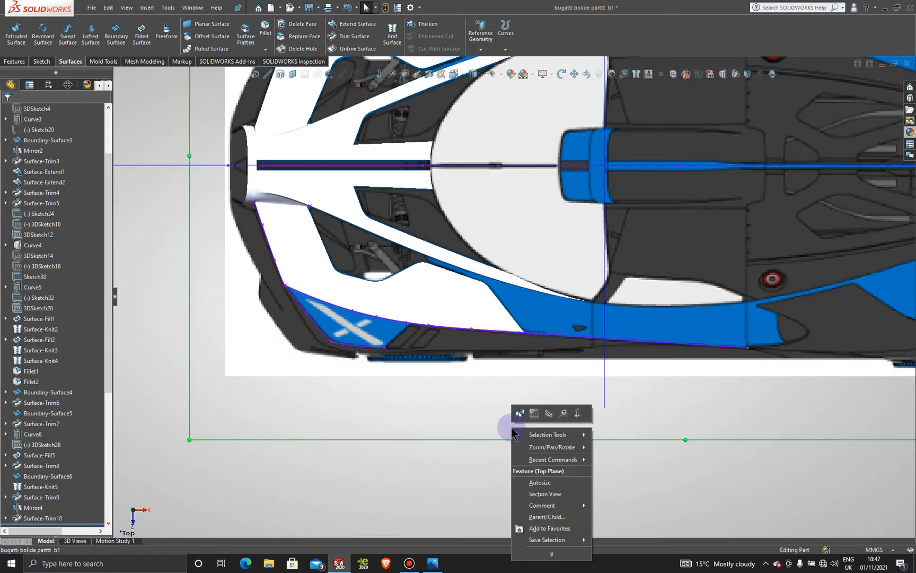
pyautogui.click(534, 413)
pyautogui.scroll(-3, 513, 316)
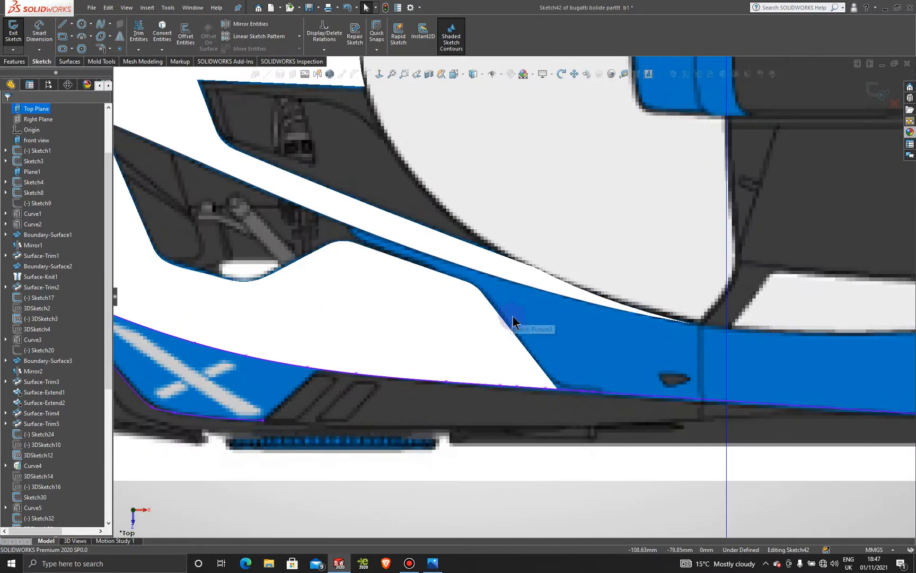
pyautogui.click(520, 344)
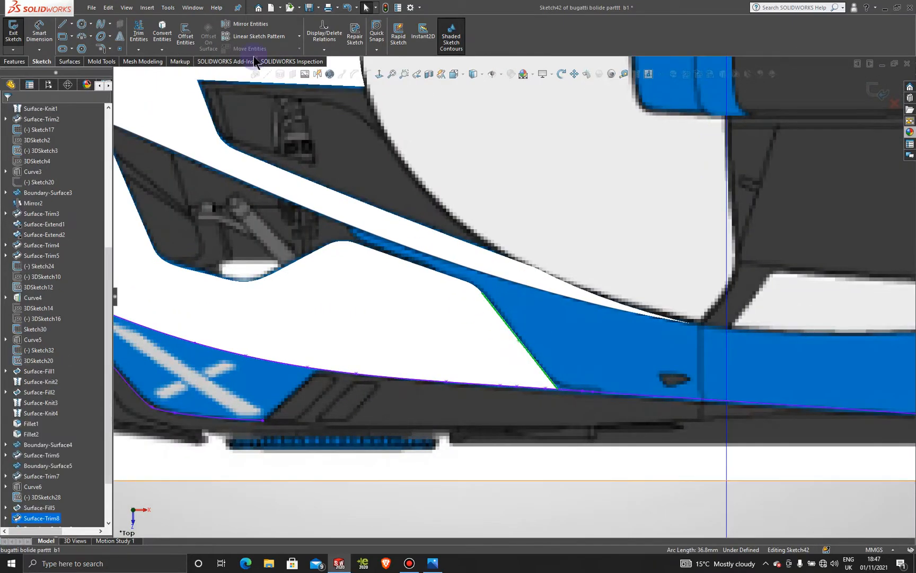
pyautogui.click(166, 37)
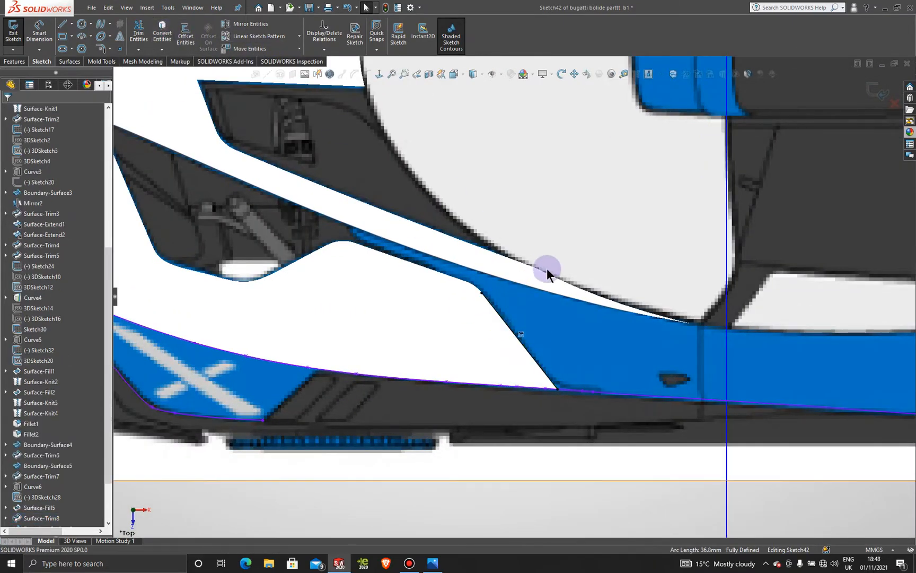
# Stretch both ends of the converted edge line past the fender, up across the hood strip and down below the side, and finish the sketch.
pyautogui.moveTo(481, 293); pyautogui.dragTo(432, 223)
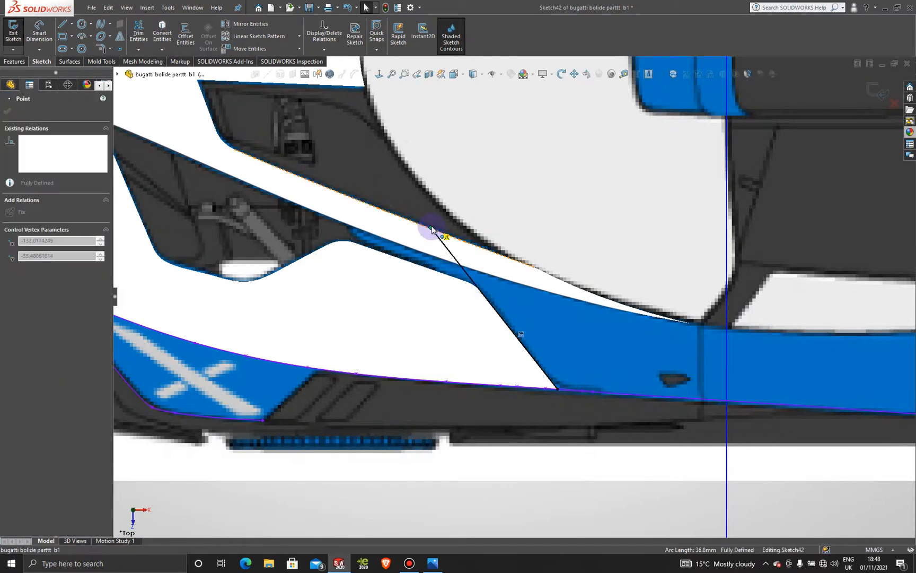
pyautogui.moveTo(558, 388); pyautogui.dragTo(602, 446)
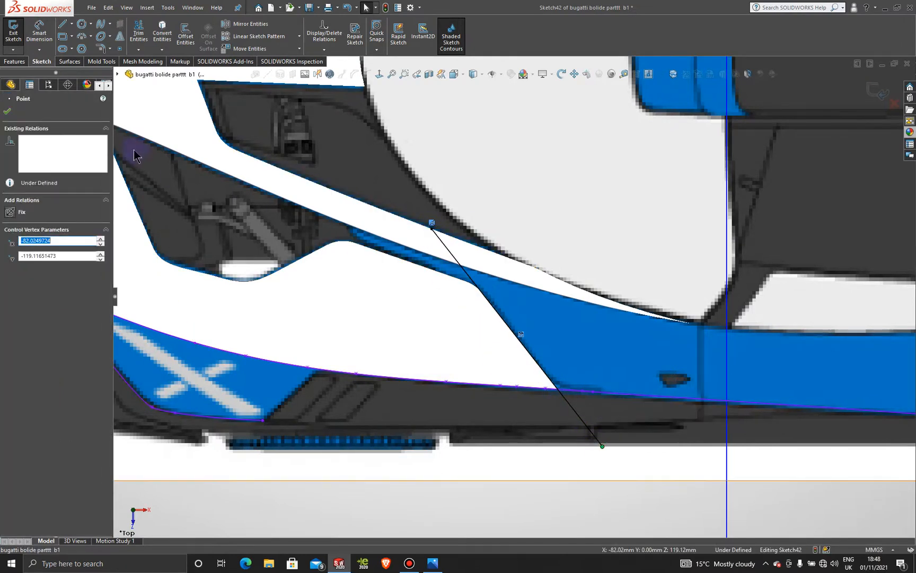
pyautogui.click(8, 113)
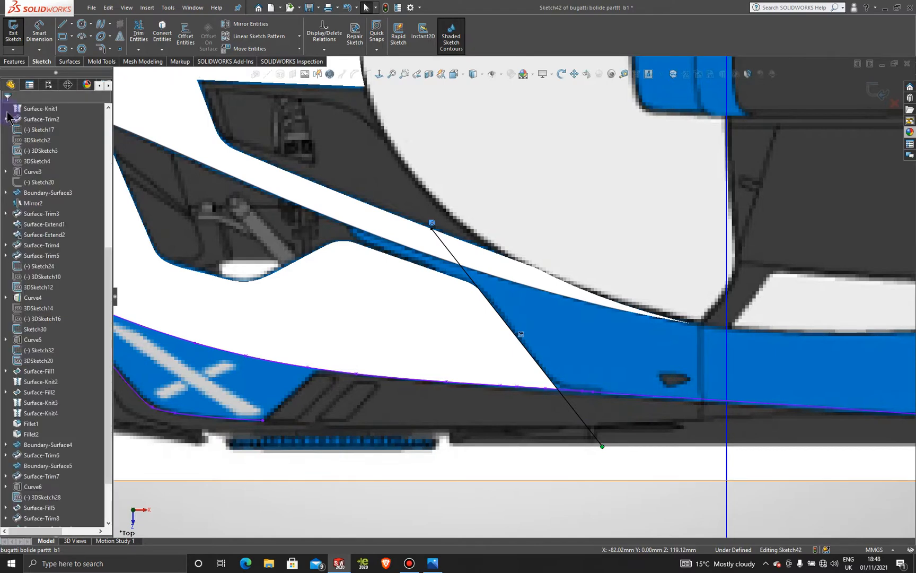
pyautogui.click(865, 90)
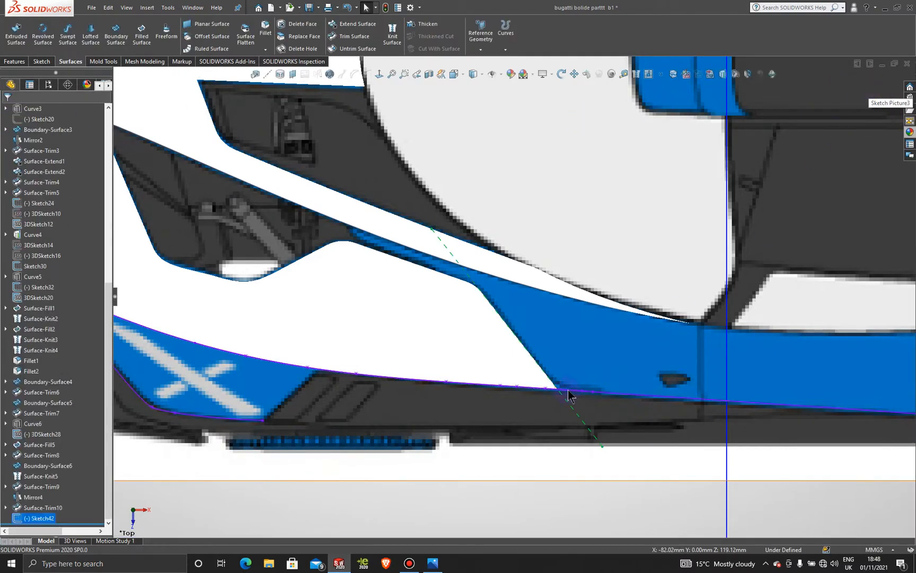
pyautogui.click(521, 512)
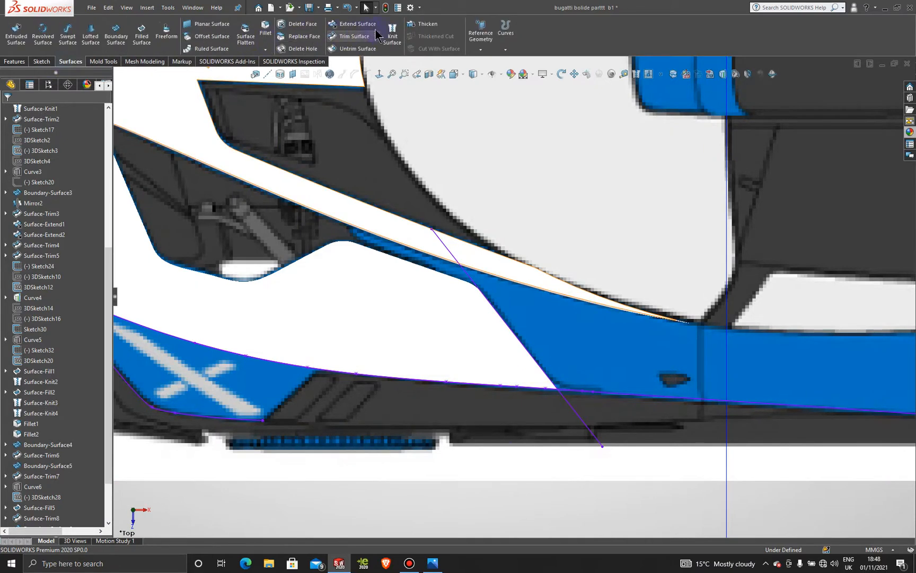
# Extend the fender surface from its slanted rear edge by 44 mm, comparing Linear with Same surface and creating it as Same surface.
pyautogui.click(356, 24)
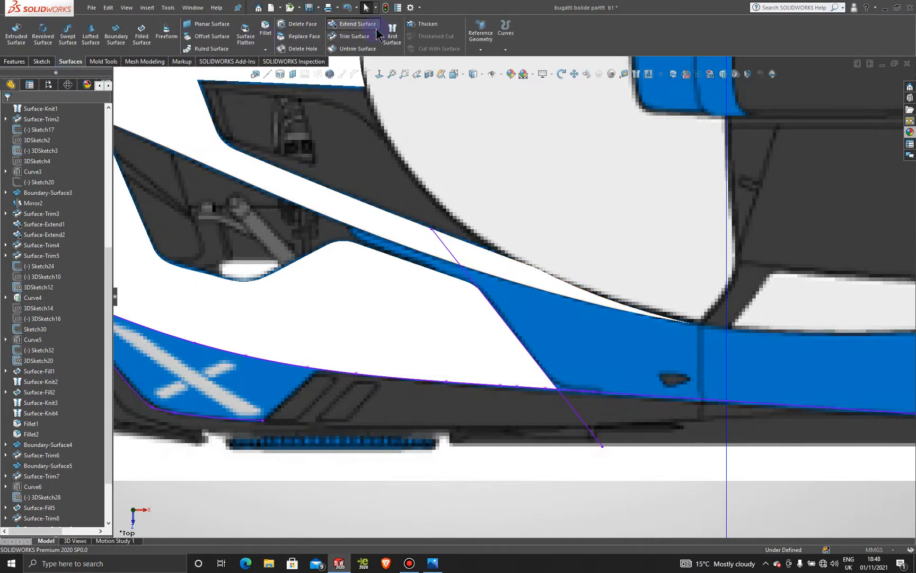
pyautogui.click(505, 323)
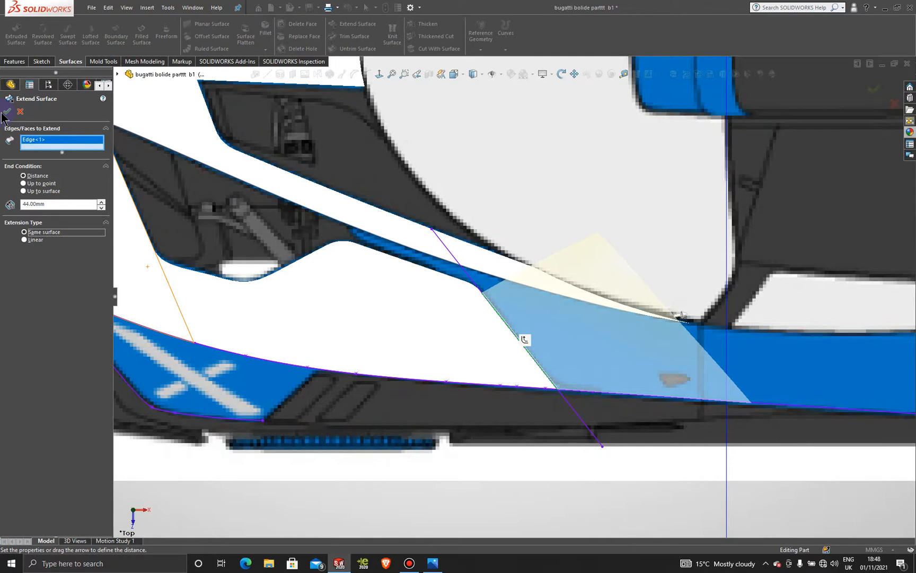
pyautogui.click(33, 241)
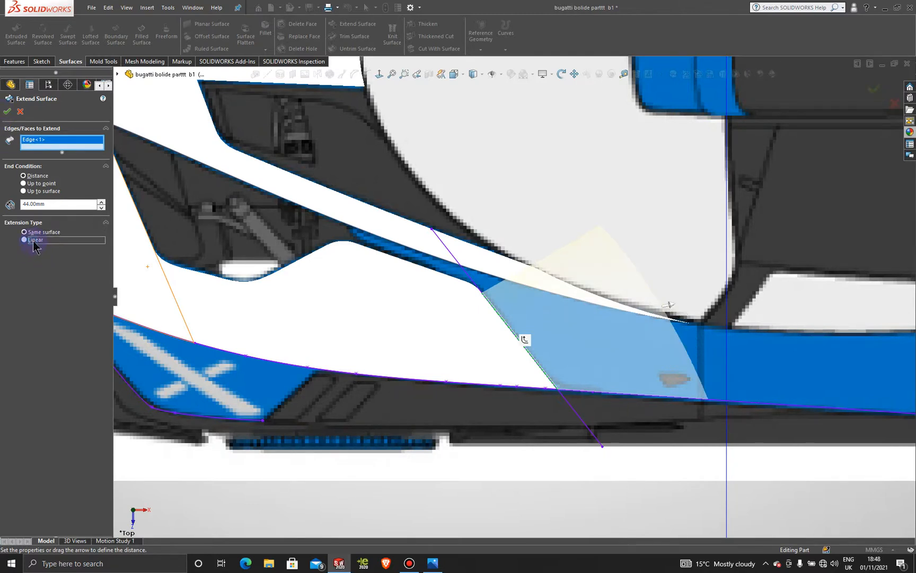
pyautogui.click(35, 232)
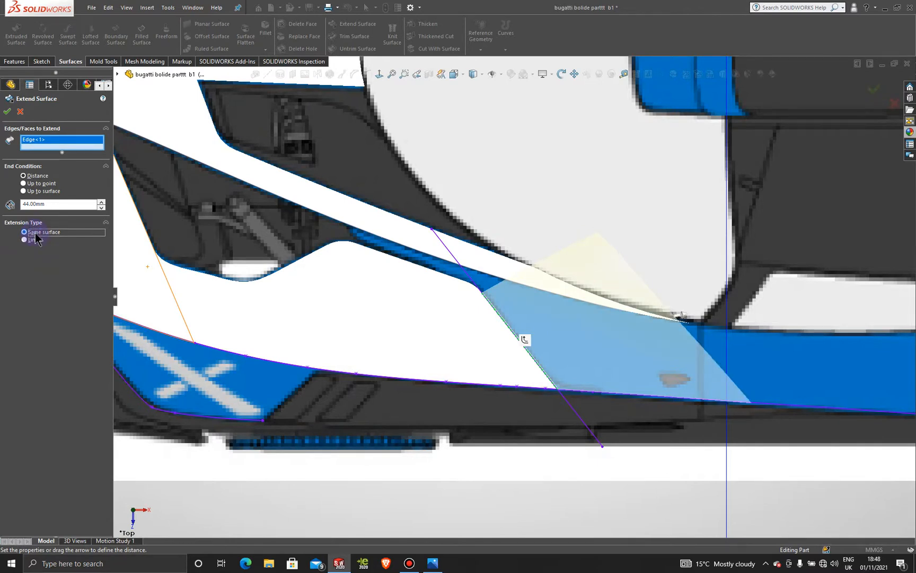
pyautogui.click(7, 112)
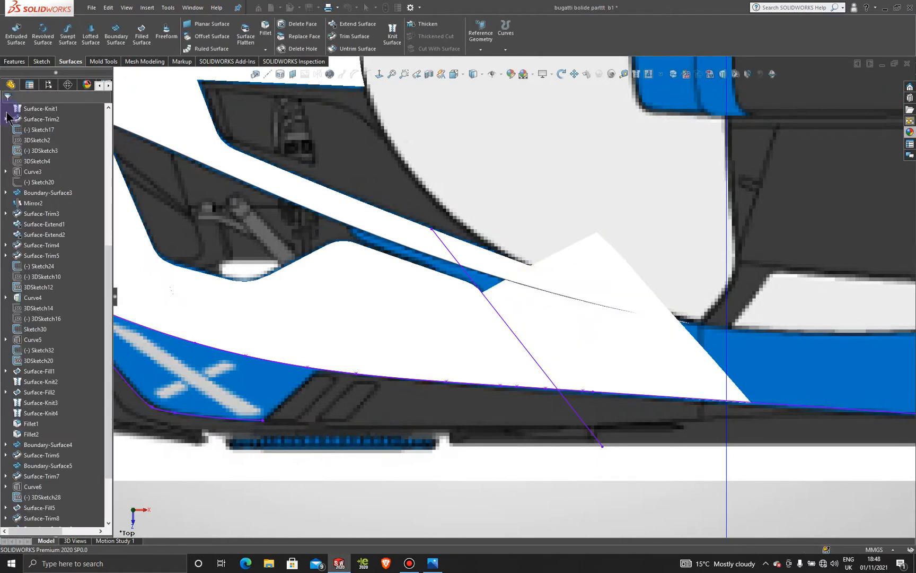
pyautogui.click(409, 565)
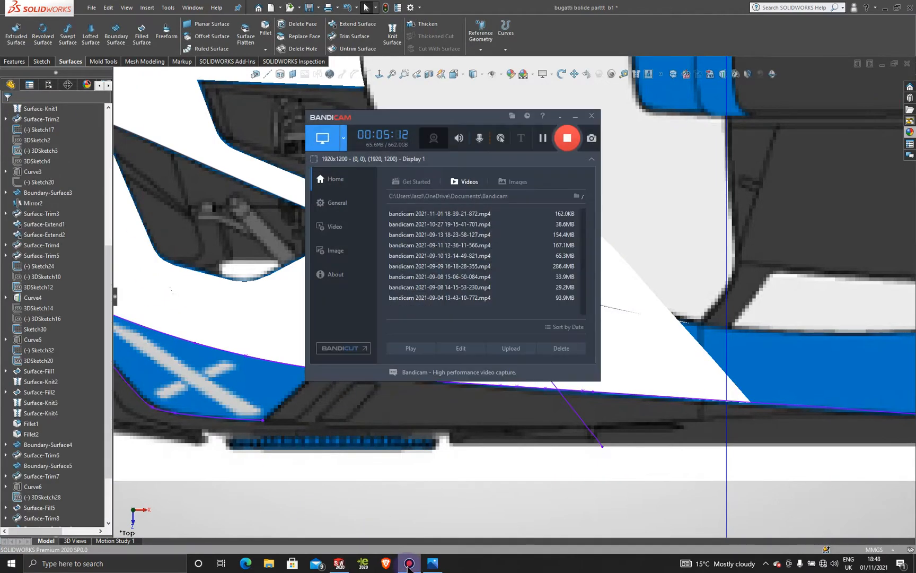
pyautogui.click(409, 564)
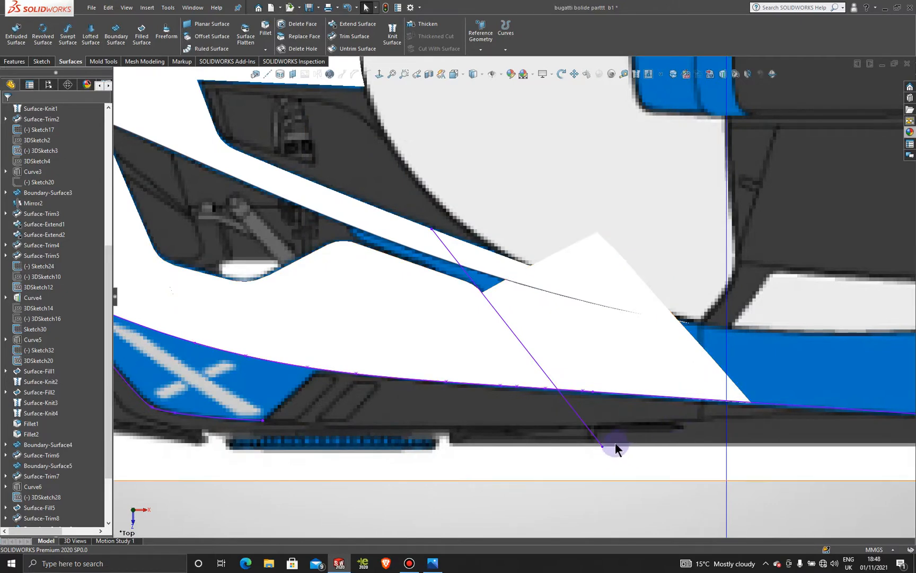
# Apply the blue glass appearance to the whole part so the blueprint can be traced through the surfaces.
pyautogui.scroll(-3, 685, 392)
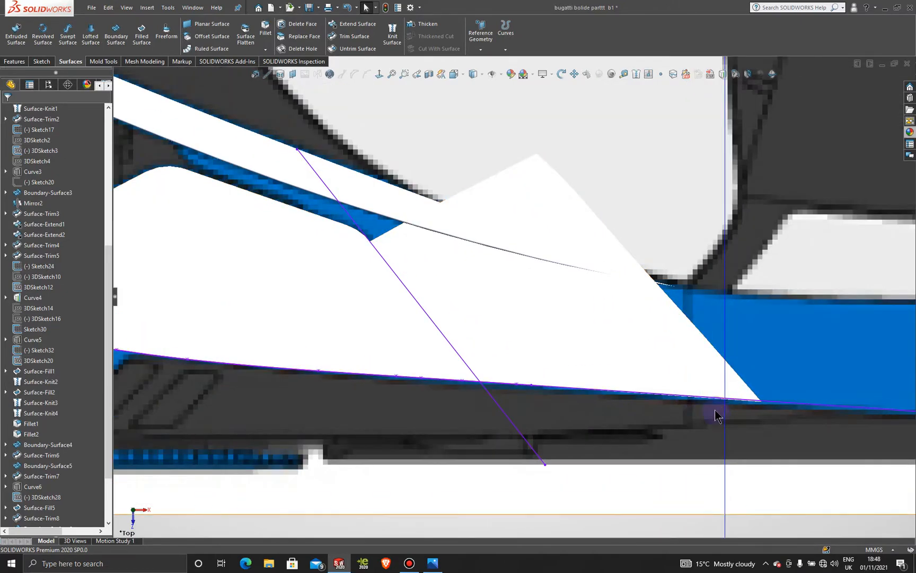
pyautogui.click(910, 132)
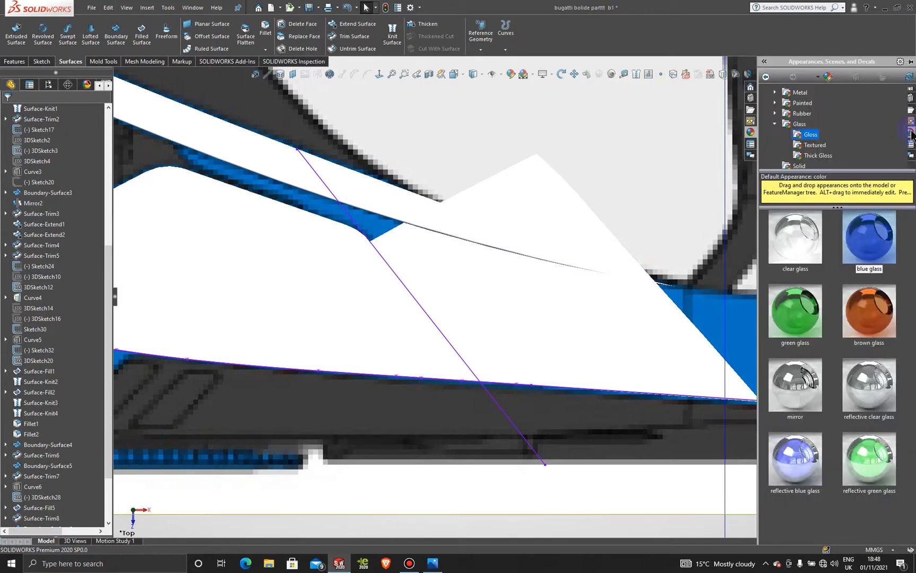
pyautogui.moveTo(882, 235); pyautogui.dragTo(378, 273)
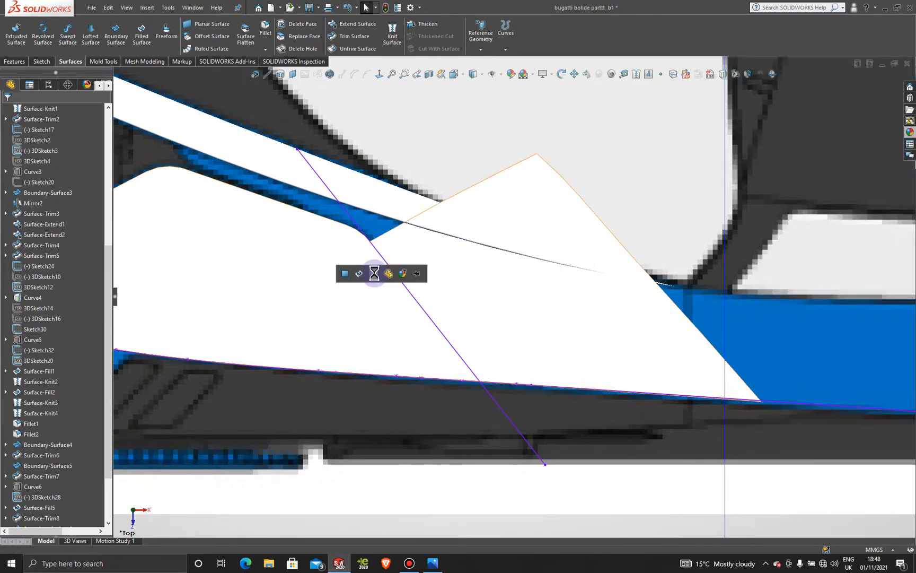
pyautogui.click(387, 273)
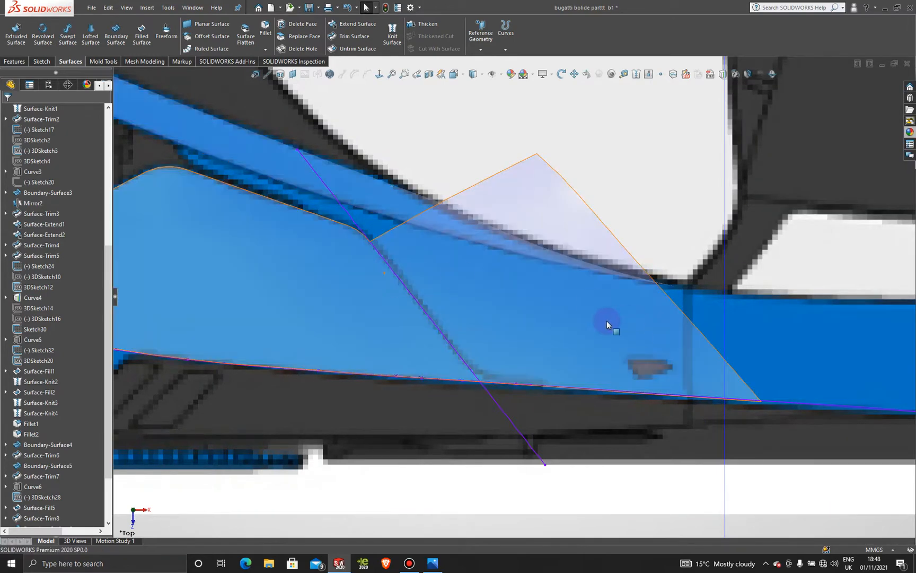
pyautogui.scroll(-2, 517, 320)
pyautogui.scroll(-3, 431, 283)
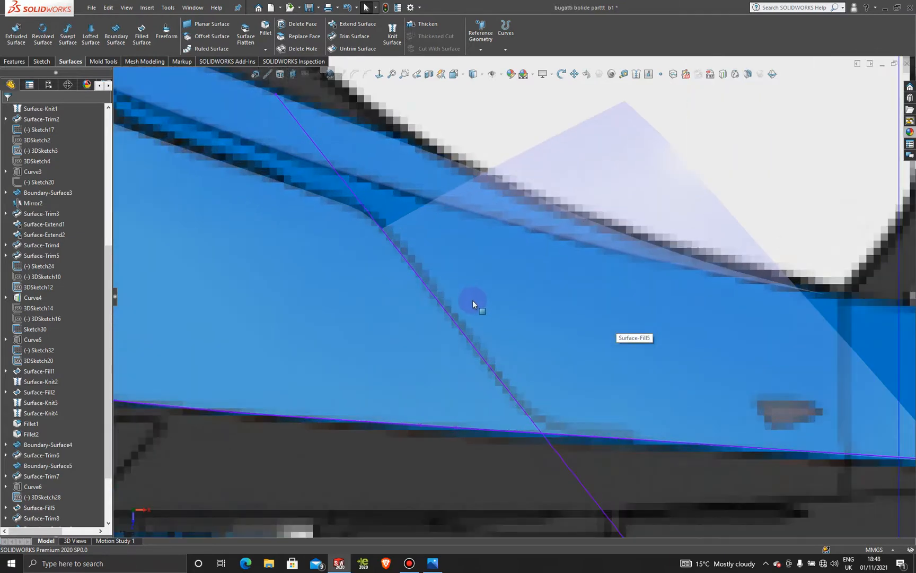
# Start a new sketch on the Top Plane for the fender's rear outline.
pyautogui.scroll(8, 601, 310)
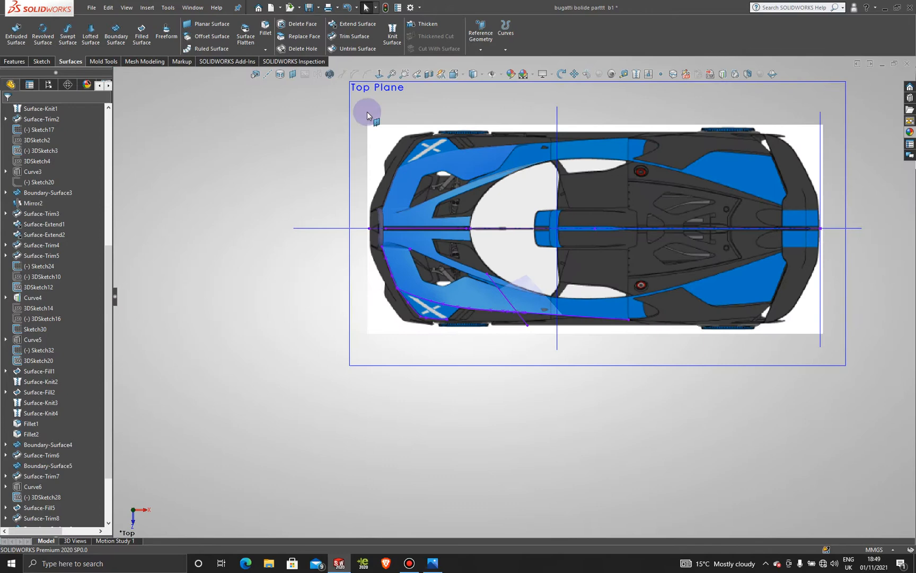
pyautogui.click(368, 112)
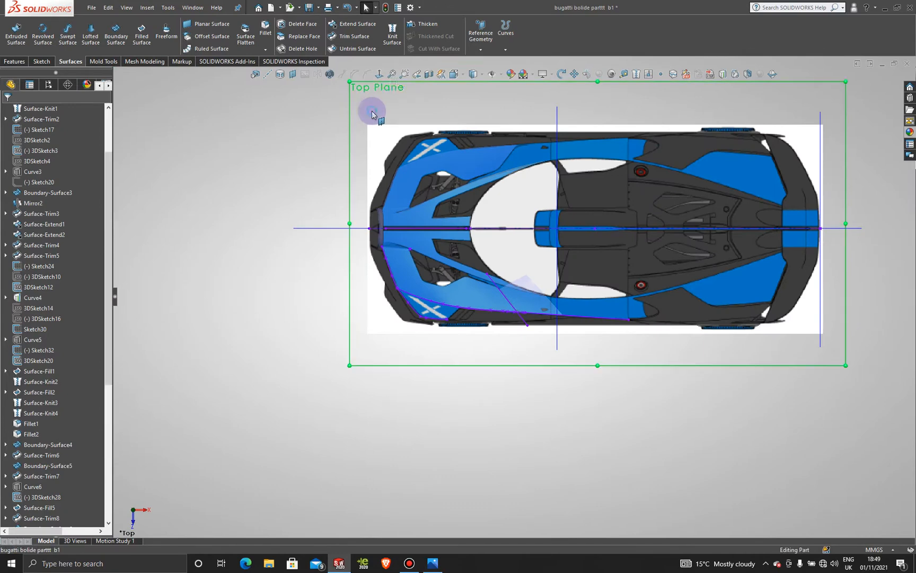
pyautogui.click(413, 81)
pyautogui.scroll(-2, 530, 250)
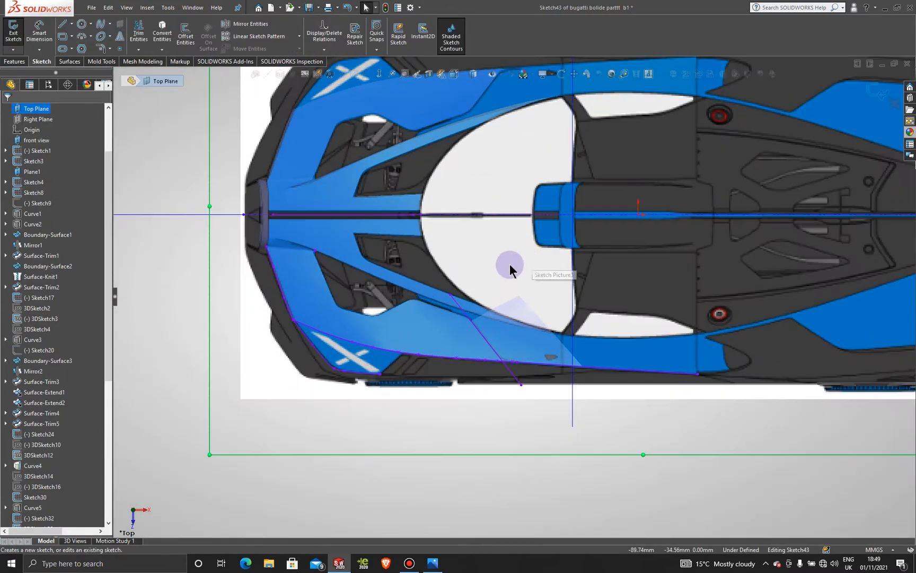
pyautogui.scroll(-5, 529, 345)
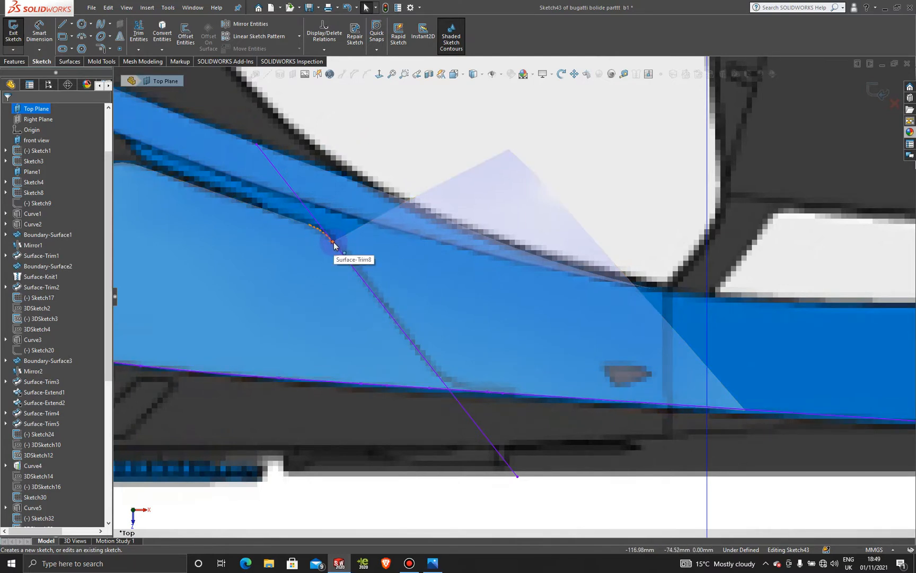
# Draw a two-point spline about 70 mm long from the door seam on the lower body line to the fender's upper rear corner.
pyautogui.click(101, 26)
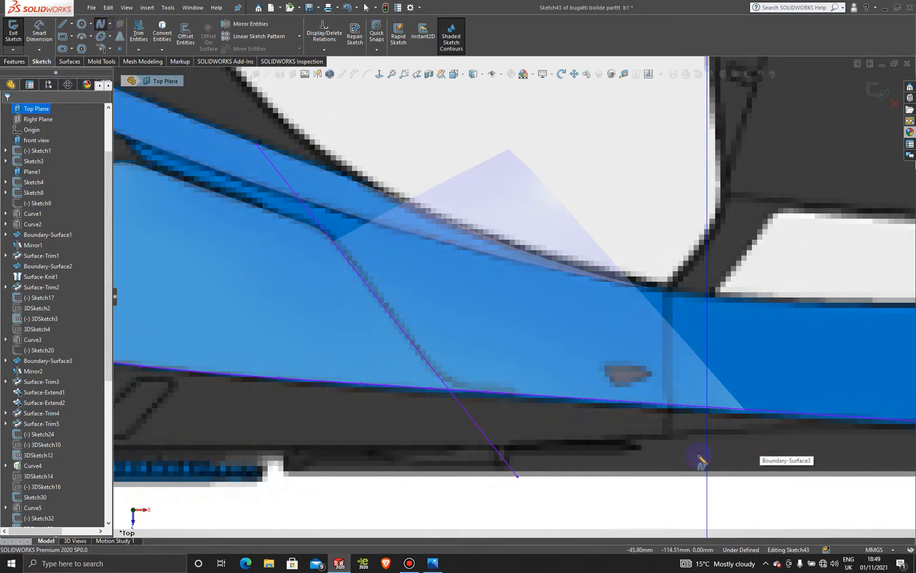
pyautogui.click(667, 406)
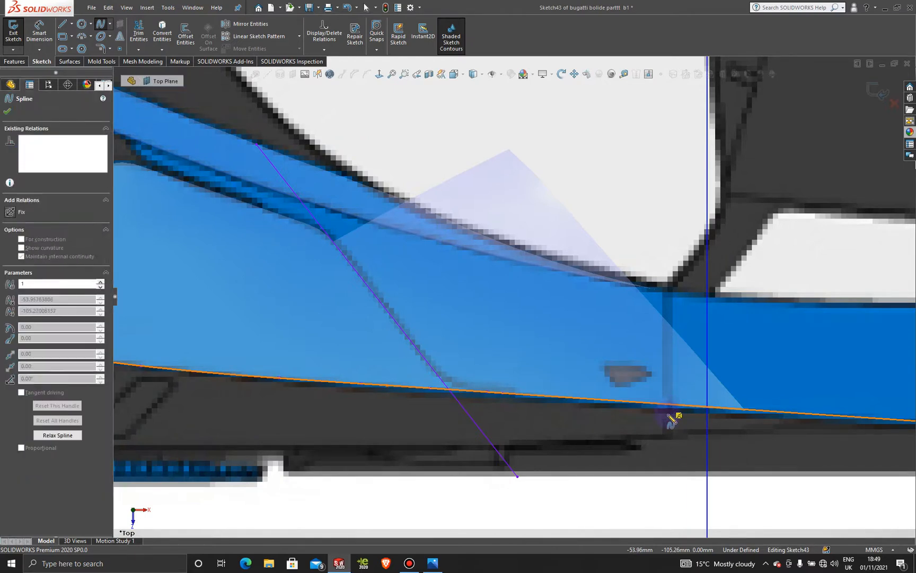
pyautogui.click(333, 242)
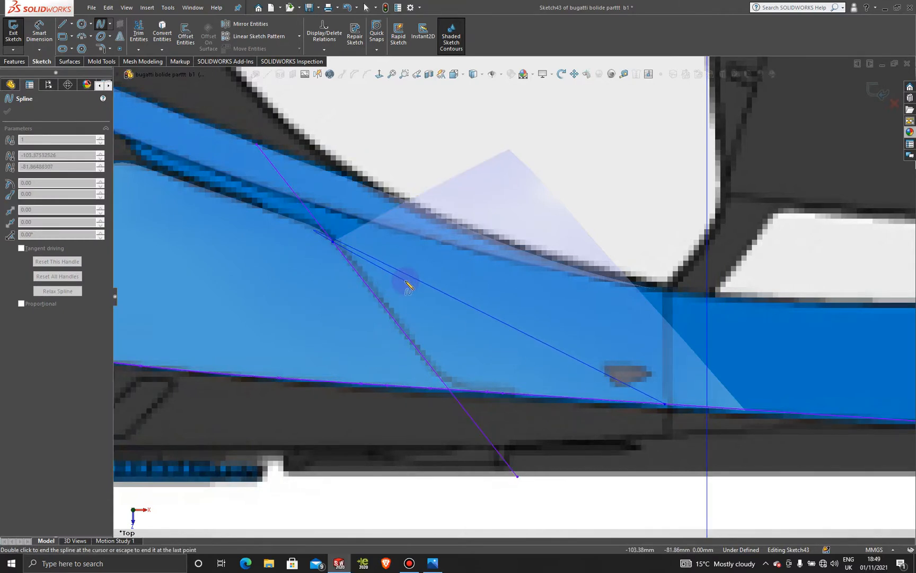
pyautogui.press('Escape')
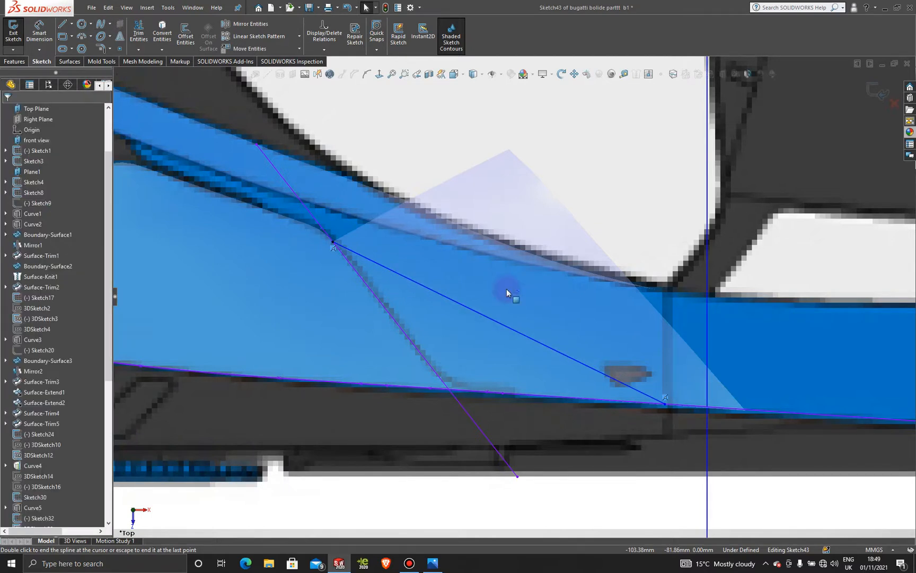
# Bend the spline with its end tangent handles so it follows the slanted panel line and curves into the lower body line.
pyautogui.click(523, 339)
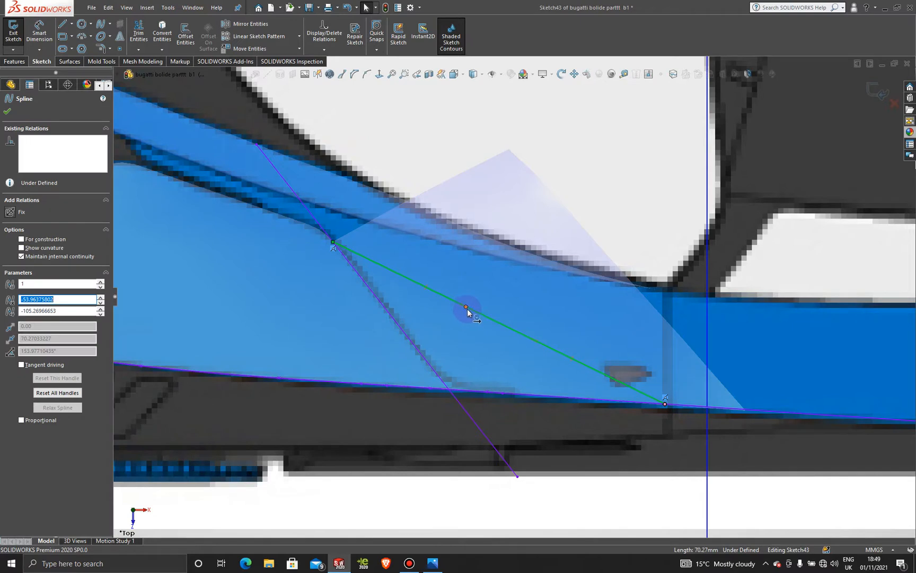
pyautogui.moveTo(464, 312); pyautogui.dragTo(472, 390)
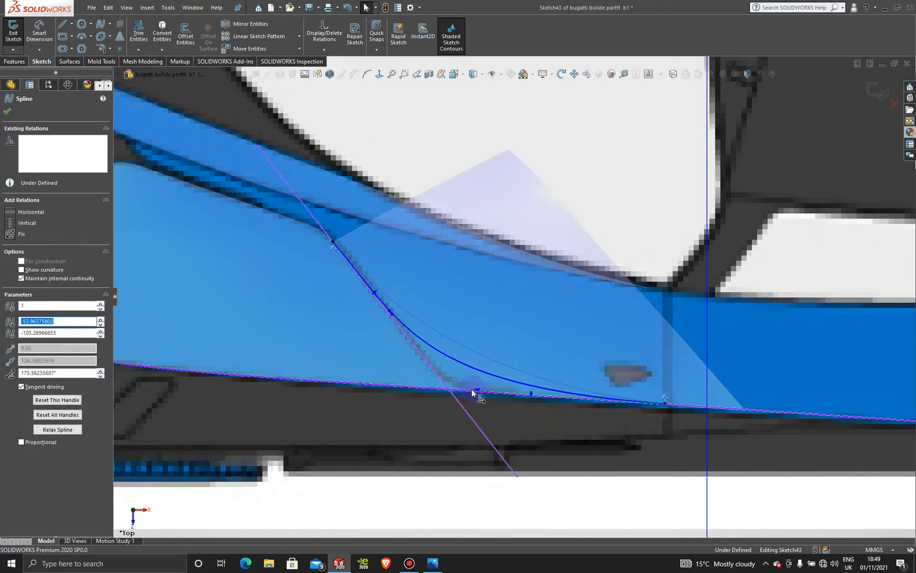
pyautogui.moveTo(395, 317); pyautogui.dragTo(433, 366)
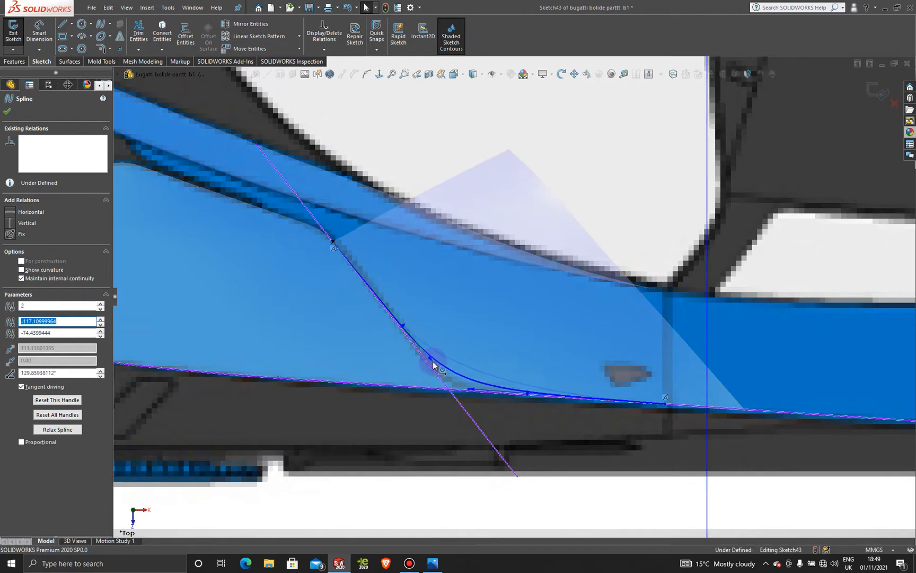
# Fine-tune both spline tangent handles so the lower bend sits closer to the blueprint's panel gap.
pyautogui.scroll(-2, 472, 396)
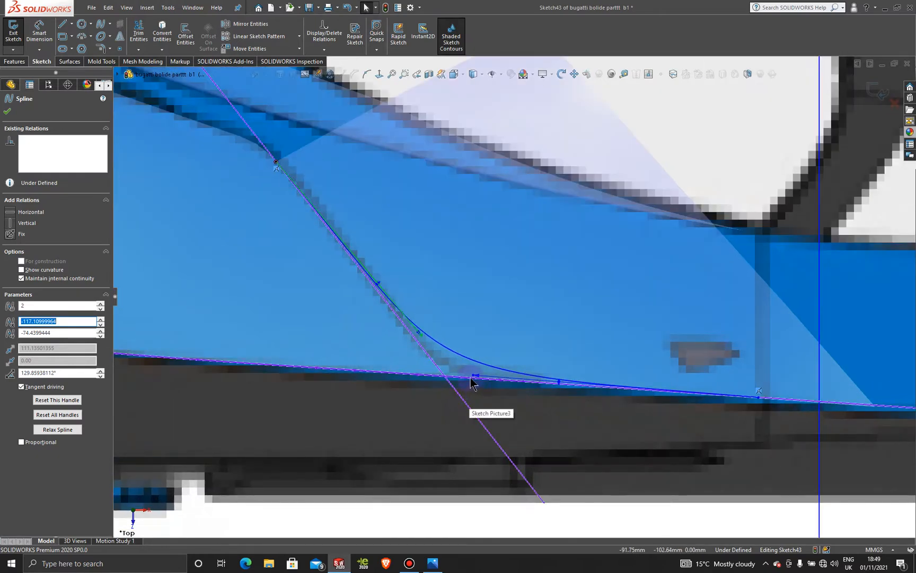
pyautogui.moveTo(473, 377); pyautogui.dragTo(439, 374)
pyautogui.moveTo(423, 337)
pyautogui.mouseDown()
pyautogui.moveTo(432, 342)
pyautogui.moveTo(424, 329)
pyautogui.moveTo(431, 341)
pyautogui.mouseUp()
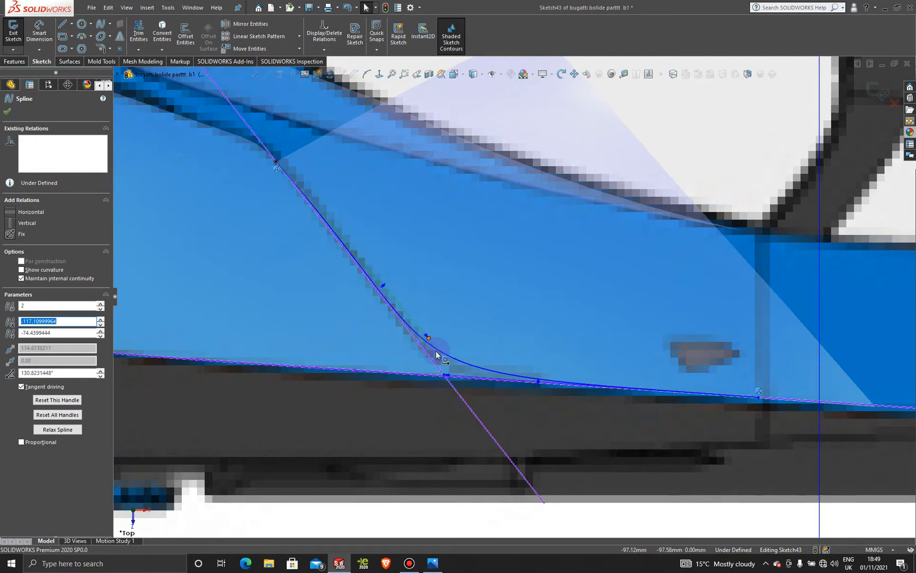
pyautogui.moveTo(447, 377); pyautogui.dragTo(463, 378)
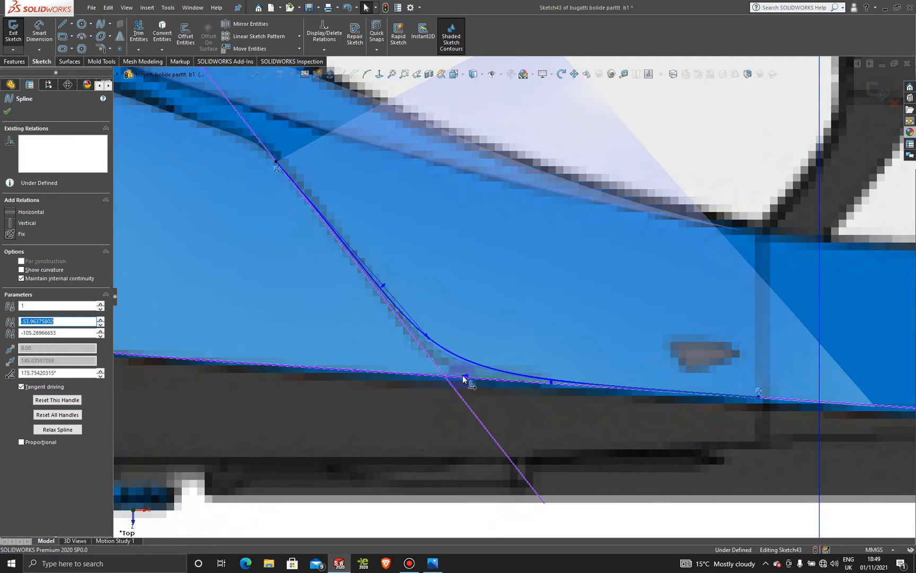
pyautogui.click(431, 344)
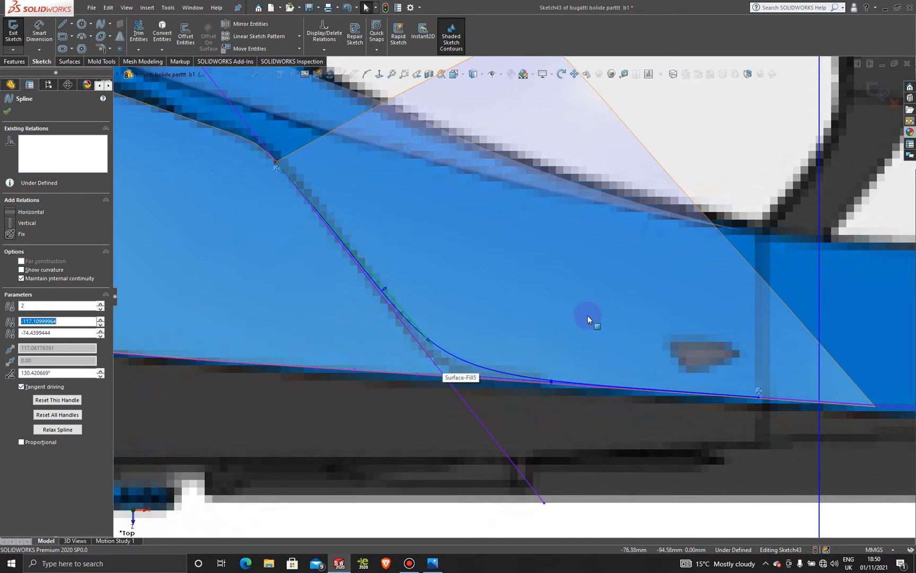
# Insert an extra spline point on the slanted stretch of the curve, midway between the fender corner and the lower bend.
pyautogui.scroll(-5, 382, 265)
pyautogui.scroll(6, 392, 273)
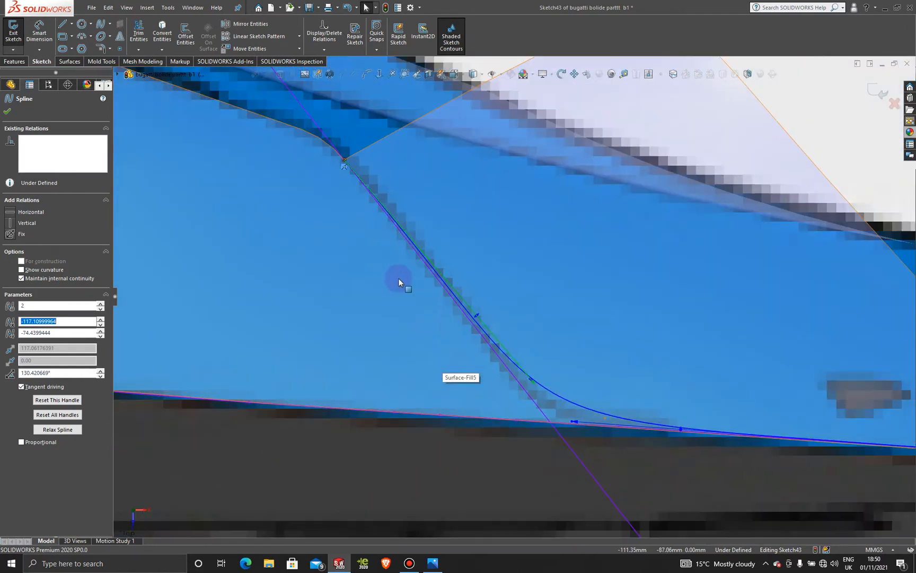
pyautogui.scroll(-8, 529, 271)
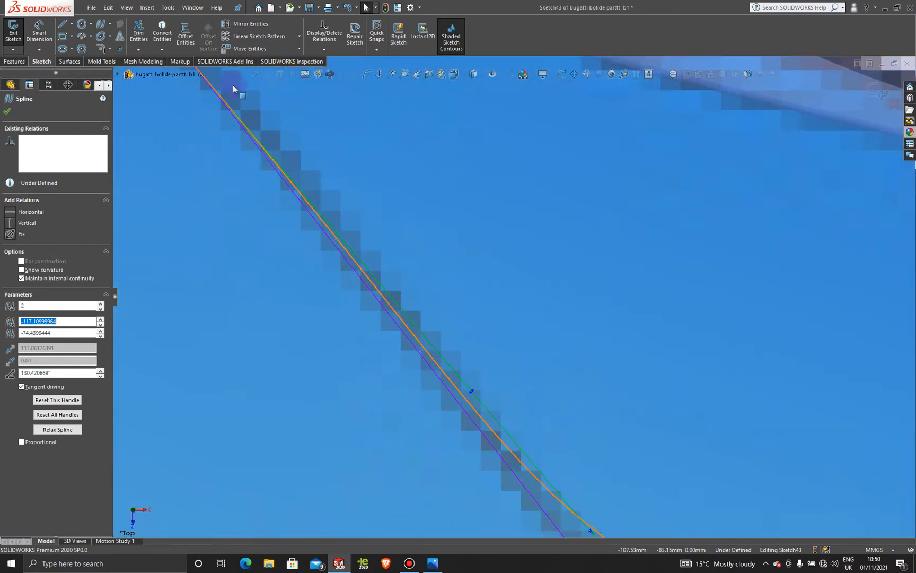
pyautogui.click(389, 222)
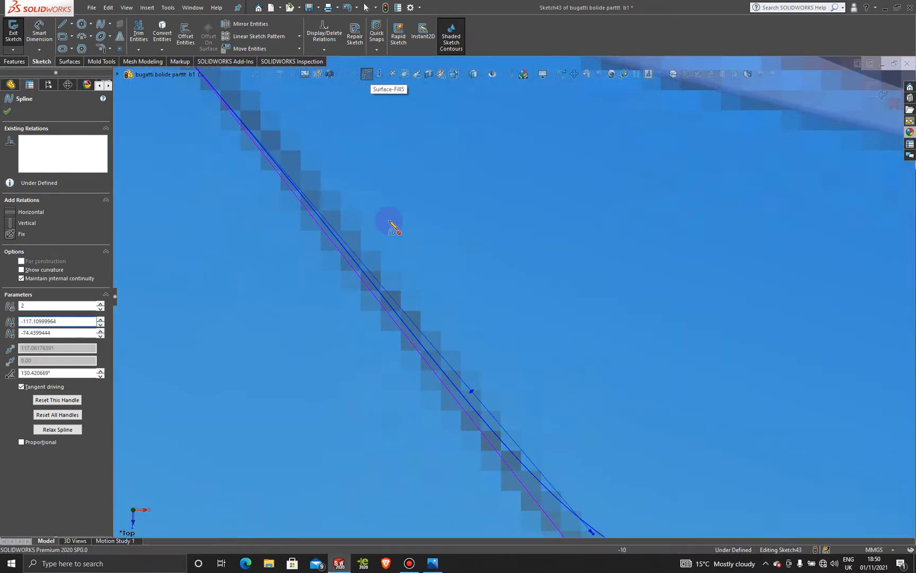
pyautogui.click(392, 307)
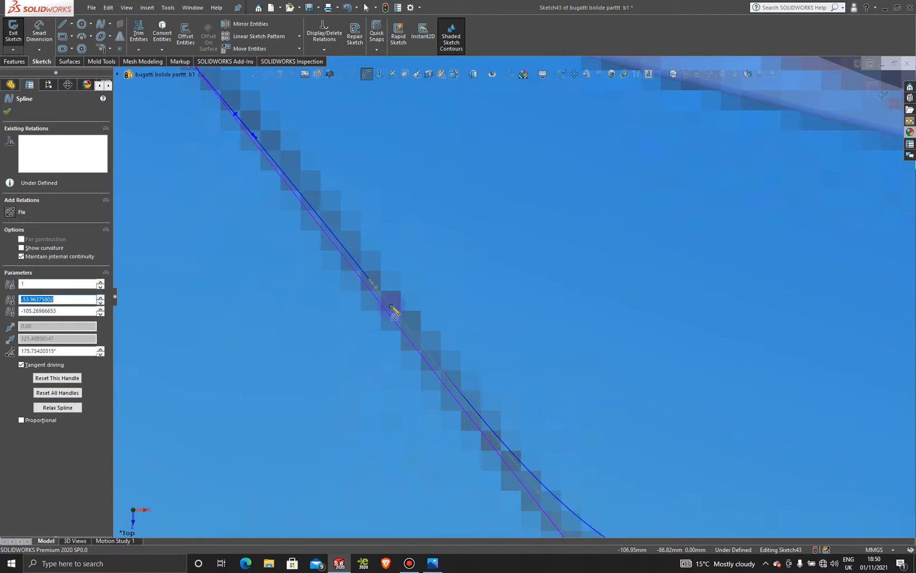
pyautogui.click(8, 113)
pyautogui.scroll(11, 386, 173)
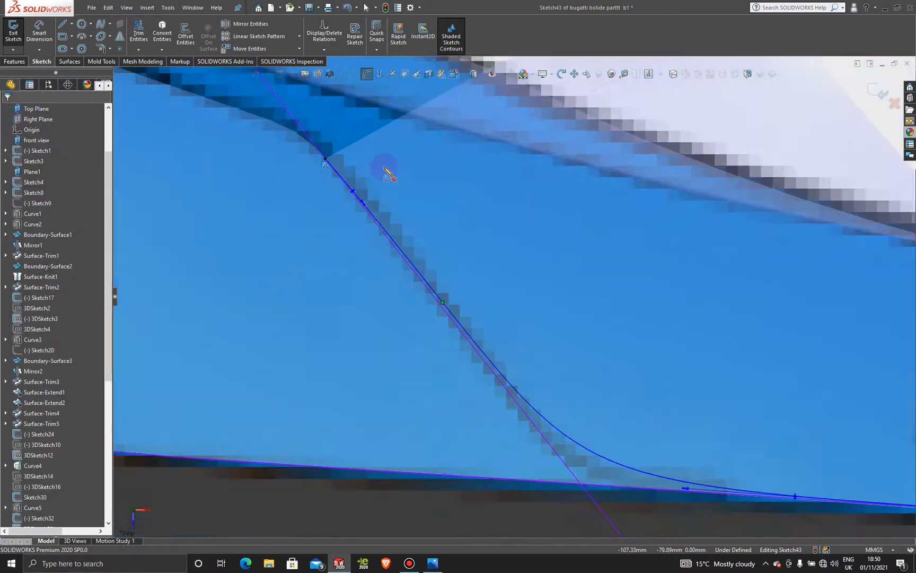
pyautogui.press('Escape')
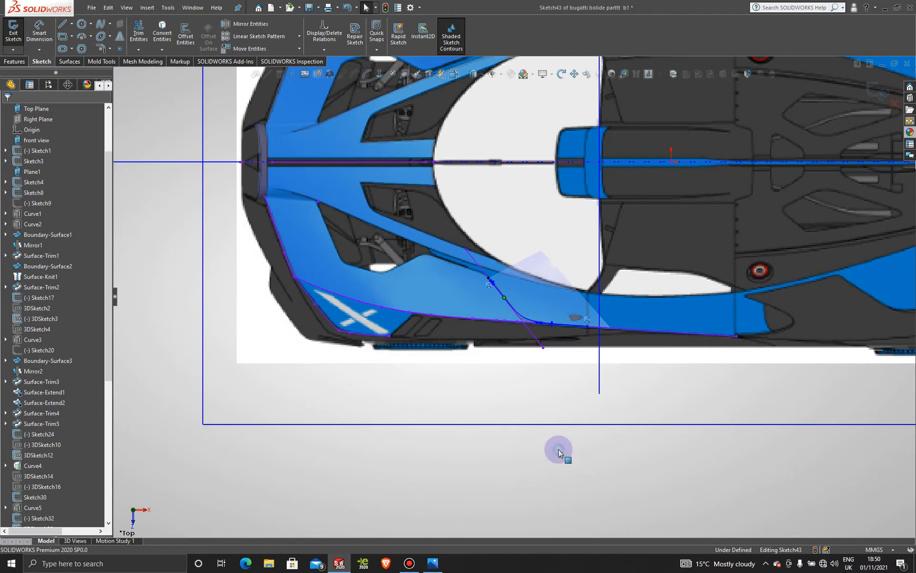
# Show the spline's control polygon and shift its upper control vertex to about -112.9, -79.6 along the slanted panel line.
pyautogui.click(522, 321)
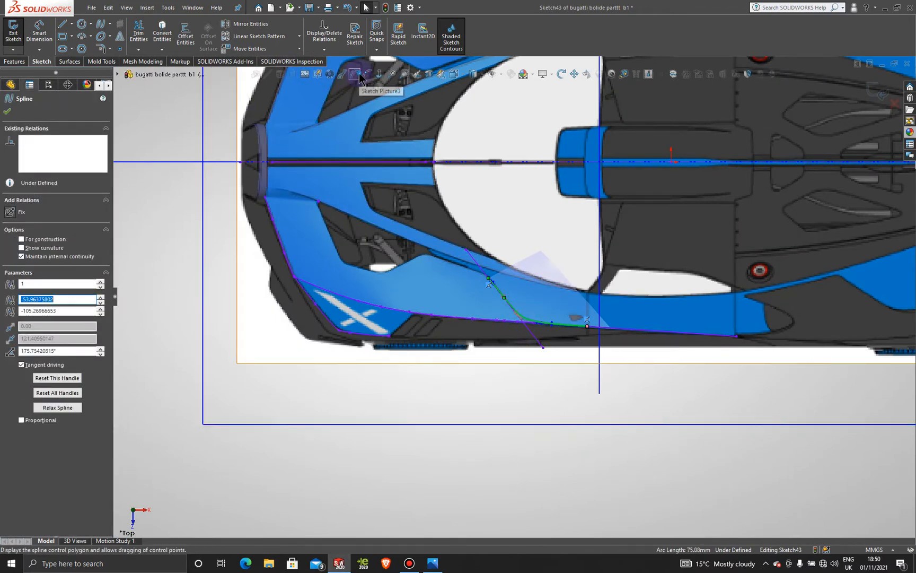
pyautogui.scroll(-5, 522, 292)
pyautogui.scroll(-3, 567, 370)
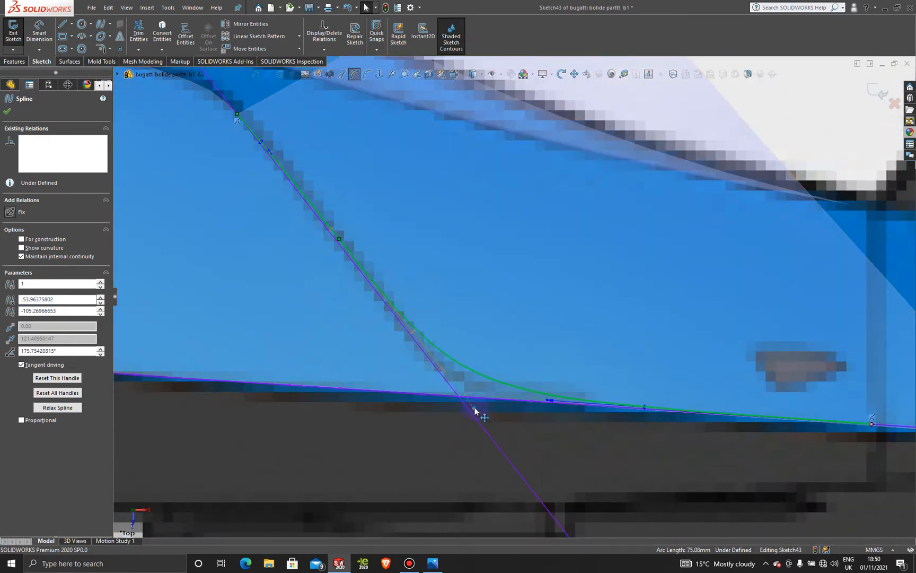
pyautogui.click(475, 409)
pyautogui.scroll(-5, 293, 199)
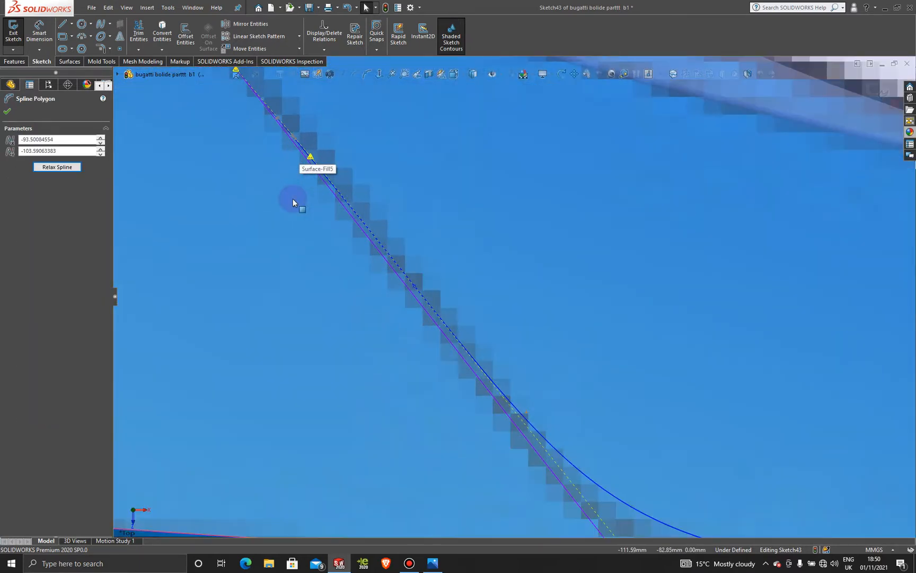
pyautogui.moveTo(325, 154); pyautogui.dragTo(325, 157)
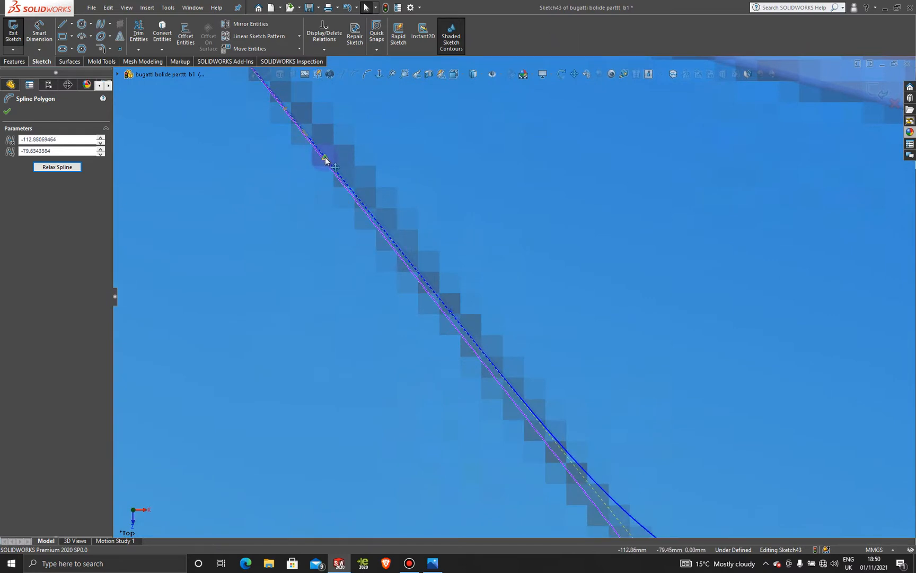
# Move the control vertex at the lower bend forward to about -96.4, -102.1 to pull the curve toward the blueprint line.
pyautogui.scroll(3, 462, 253)
pyautogui.scroll(-4, 705, 373)
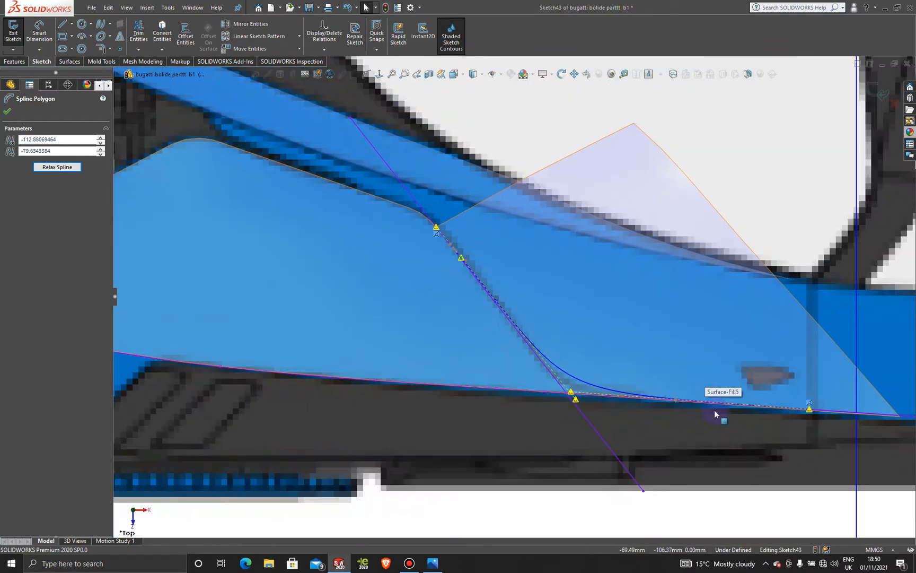
pyautogui.scroll(-1, 746, 401)
pyautogui.scroll(6, 370, 306)
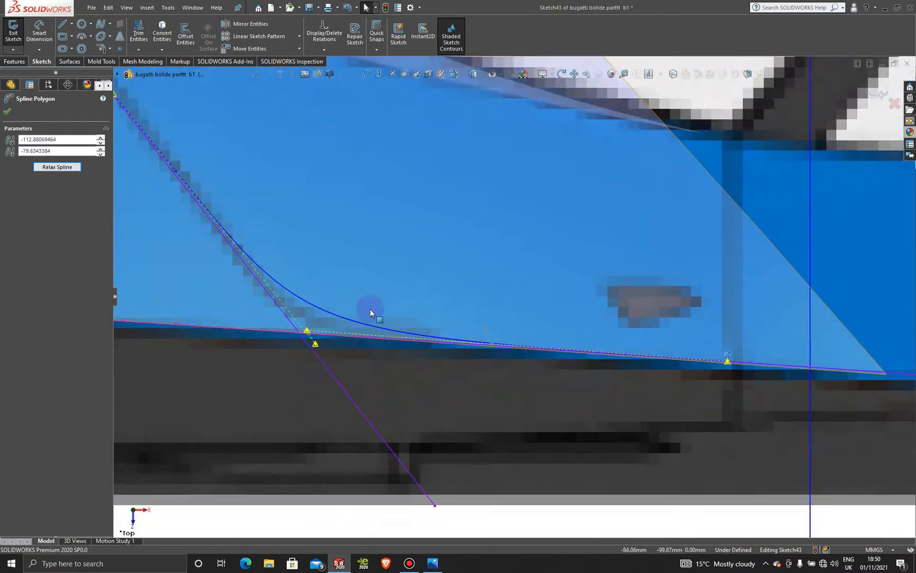
pyautogui.scroll(4, 460, 203)
pyautogui.scroll(-4, 477, 225)
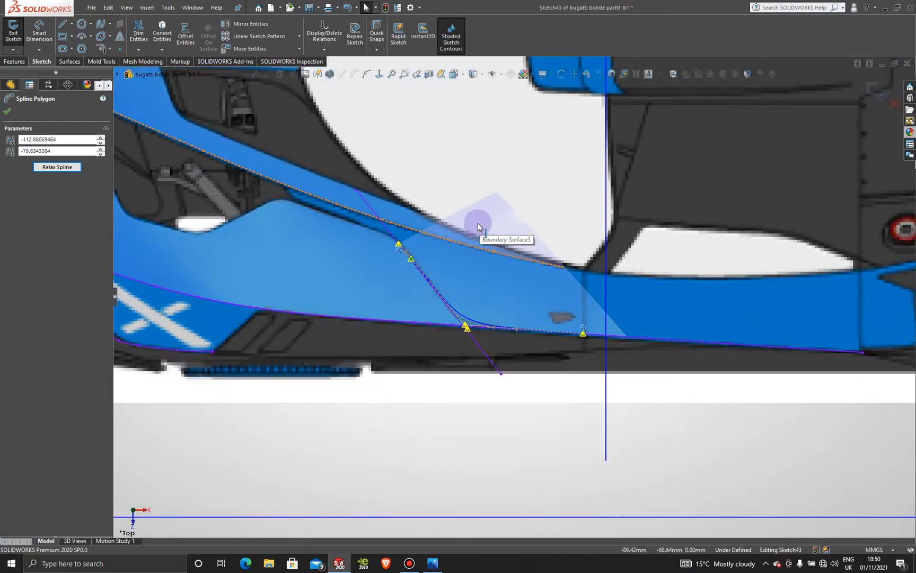
pyautogui.scroll(-3, 484, 348)
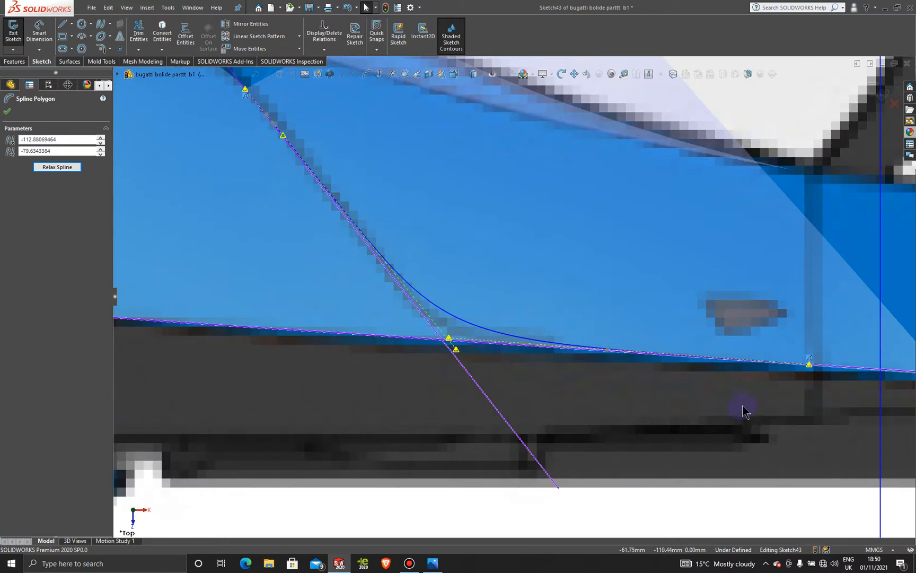
pyautogui.scroll(-2, 500, 354)
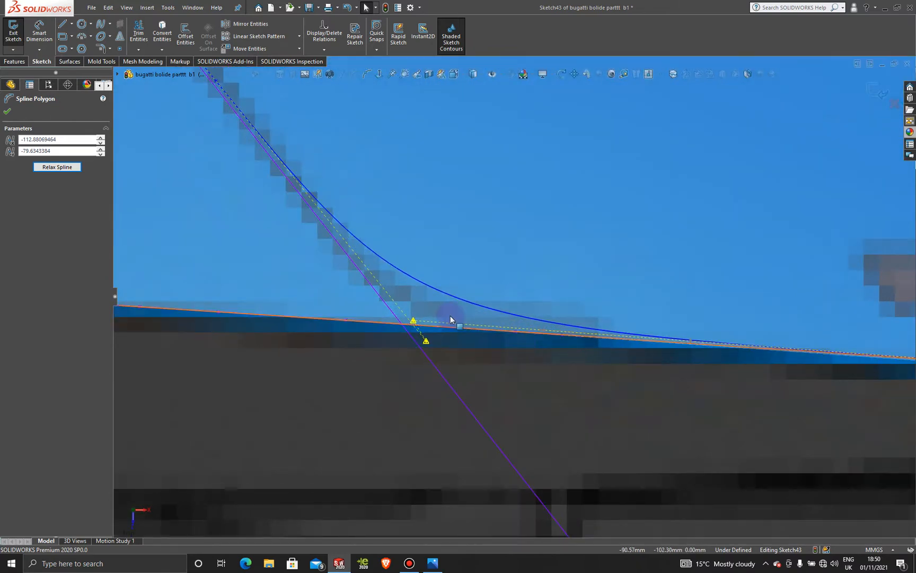
pyautogui.moveTo(413, 322); pyautogui.dragTo(381, 321)
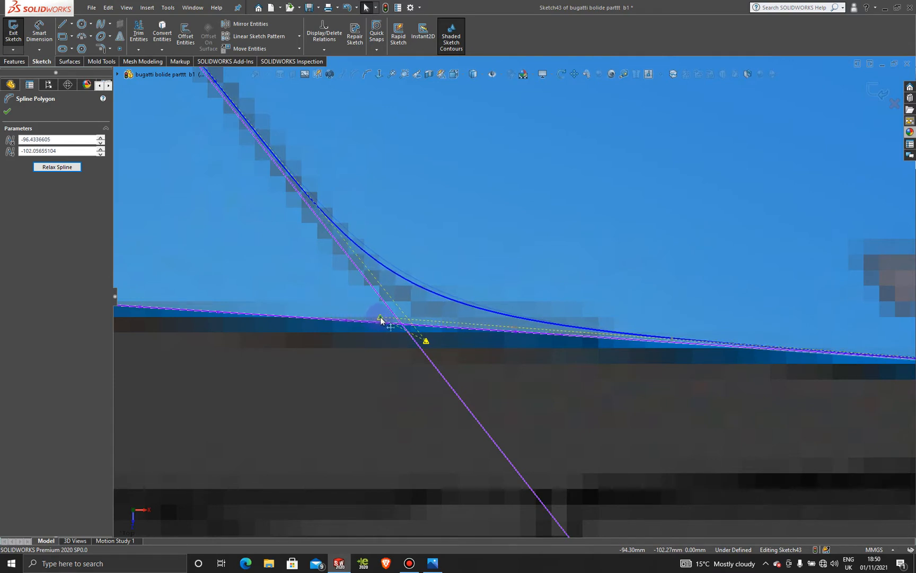
# Check the spline against the blueprint and finish the sketch.
pyautogui.scroll(3, 524, 292)
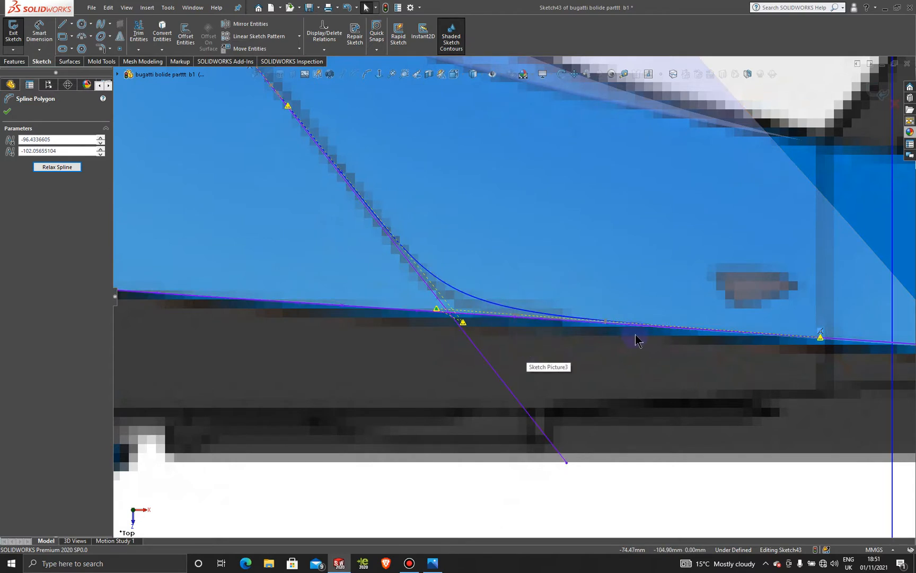
pyautogui.scroll(5, 635, 334)
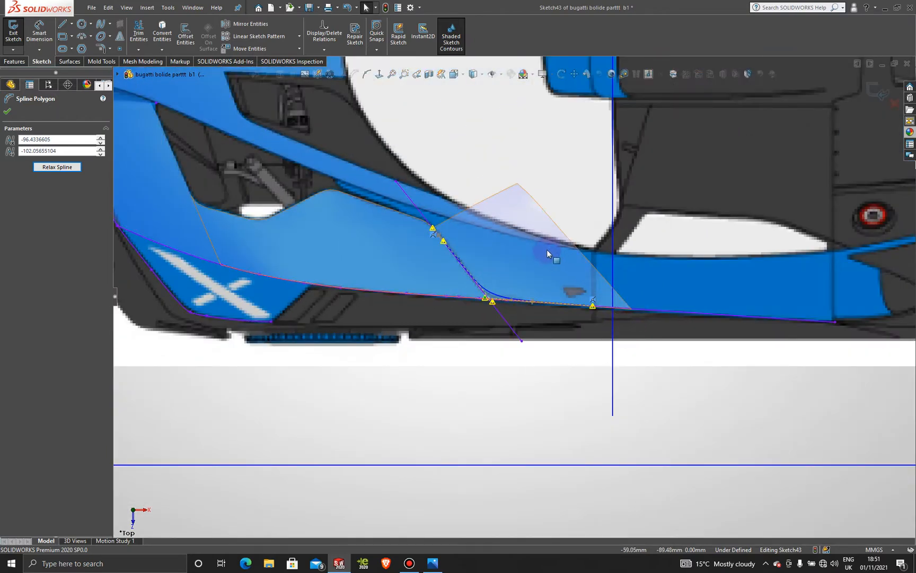
pyautogui.scroll(-3, 547, 249)
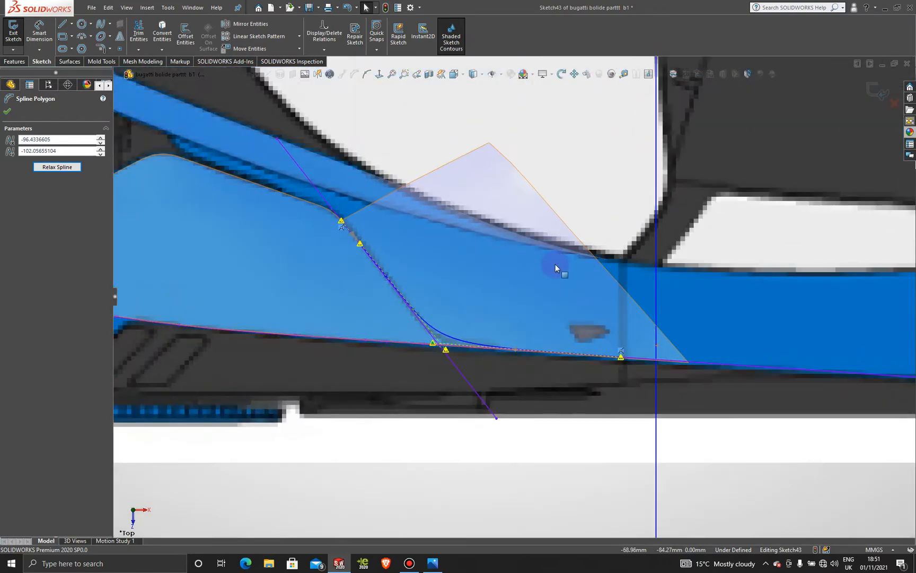
pyautogui.click(876, 92)
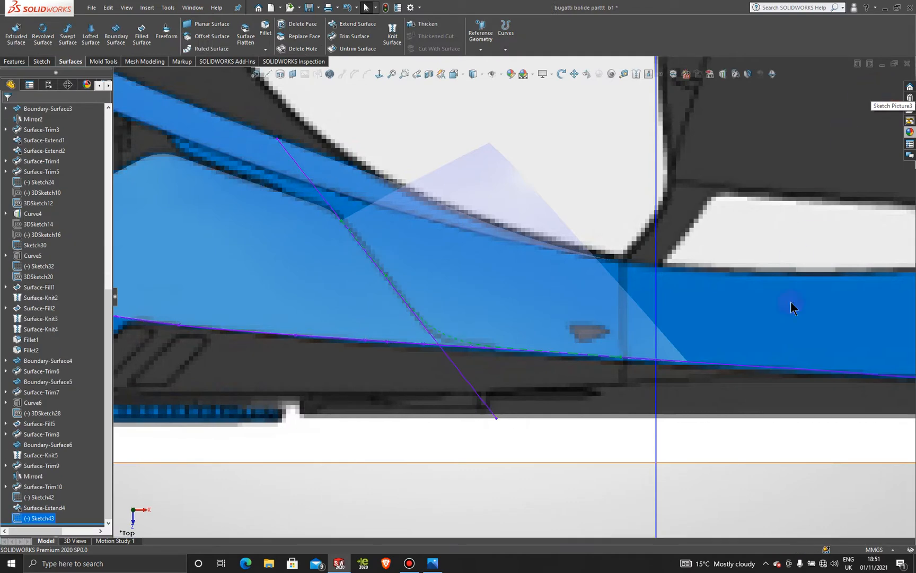
# Reopen the fender curve sketch and join the spline's ends with four connected lines around the surplus extended surface, finishing the sketch.
pyautogui.scroll(-3, 668, 411)
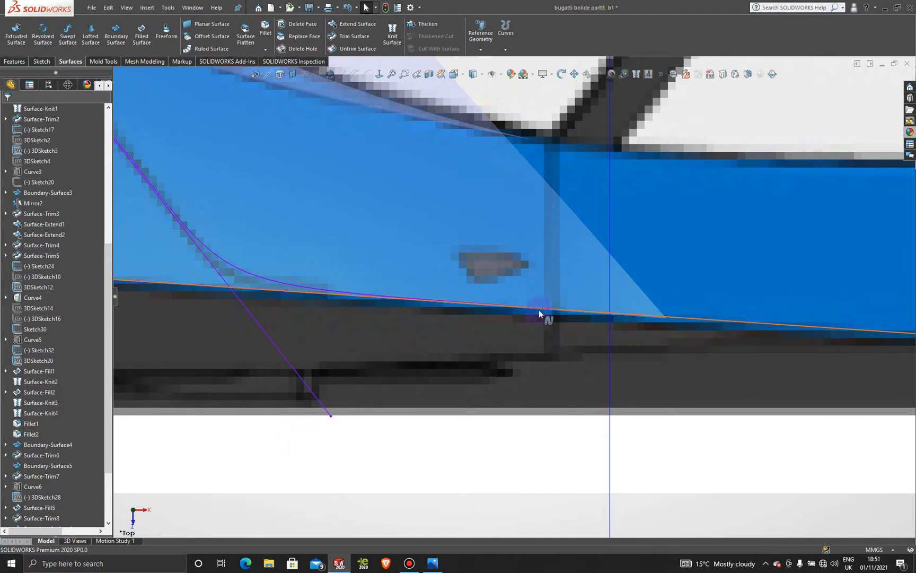
pyautogui.scroll(4, 718, 285)
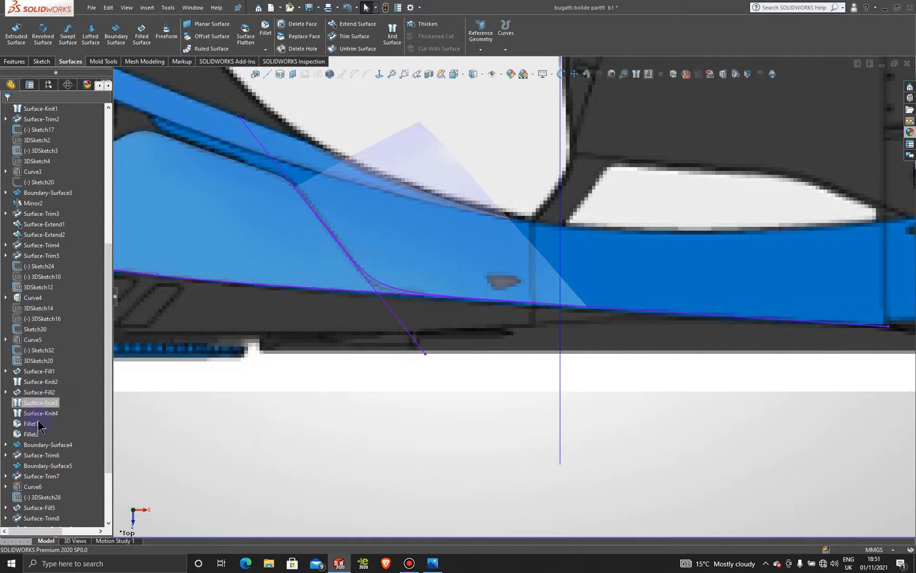
pyautogui.scroll(-3, 42, 478)
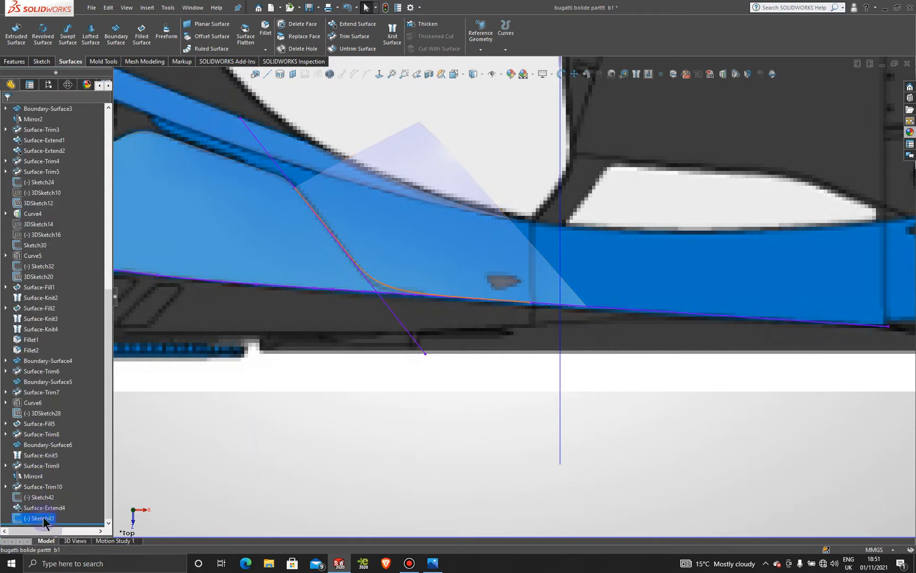
pyautogui.rightClick(44, 520)
pyautogui.click(55, 351)
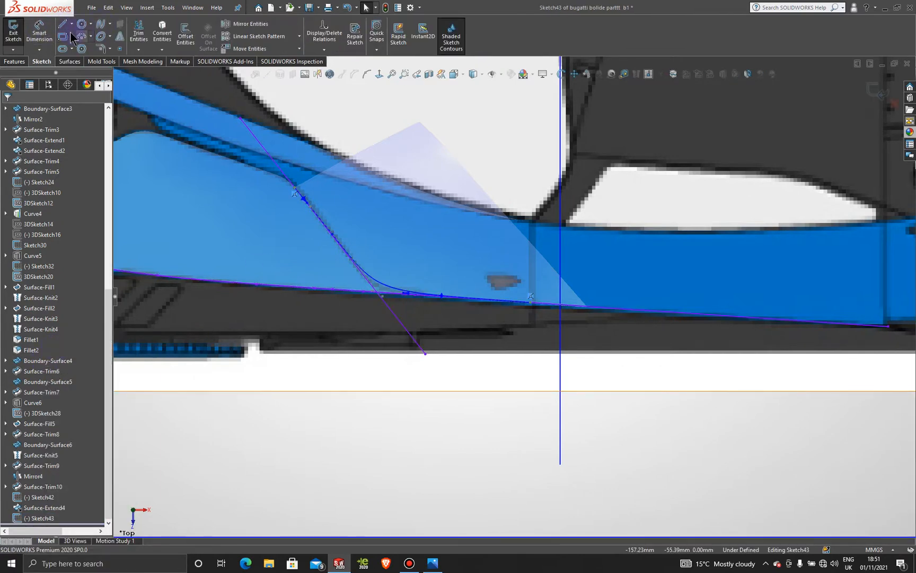
pyautogui.click(63, 25)
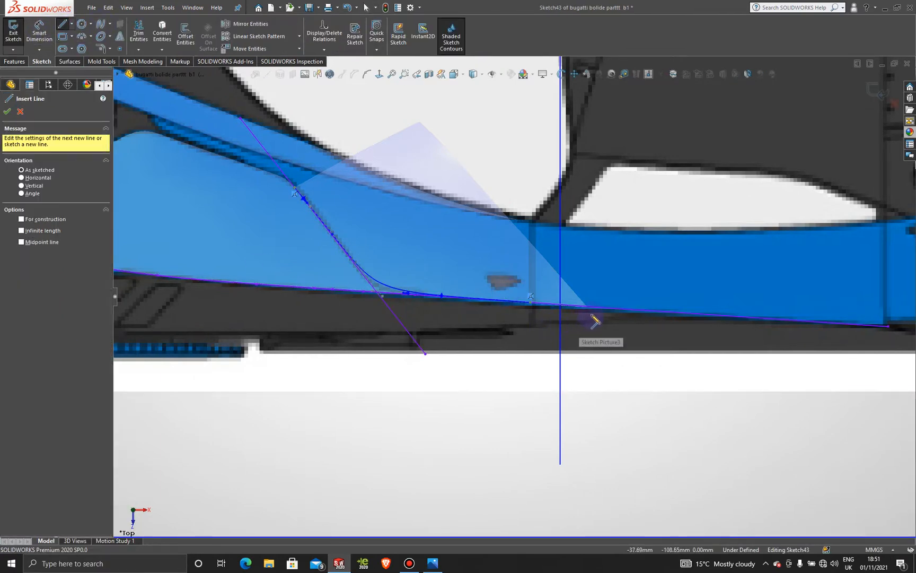
pyautogui.click(531, 302)
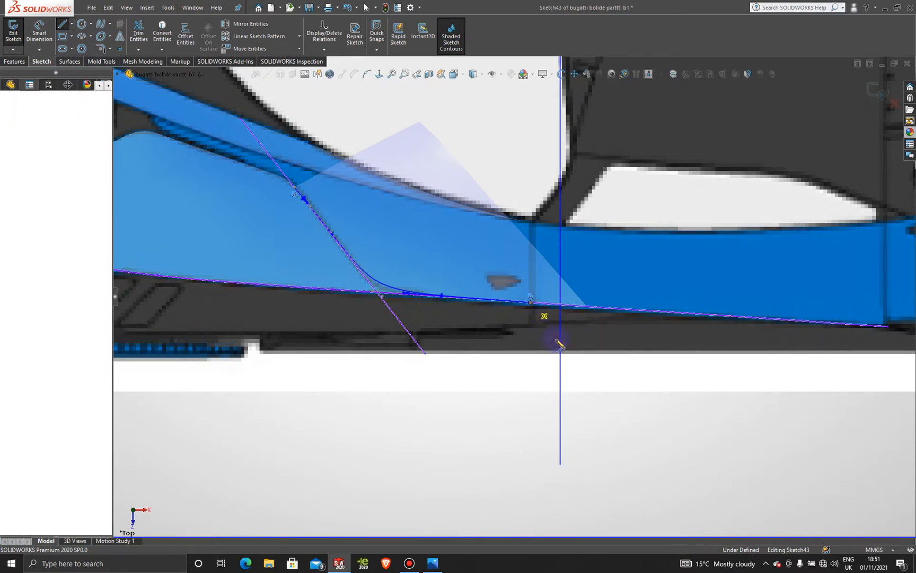
pyautogui.click(620, 334)
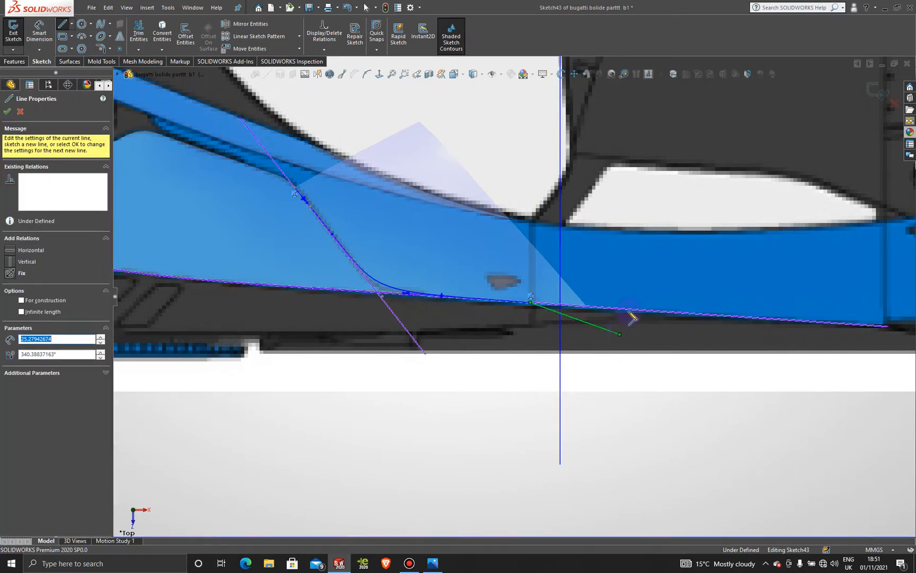
pyautogui.click(671, 212)
pyautogui.doubleClick(424, 100)
pyautogui.click(423, 100)
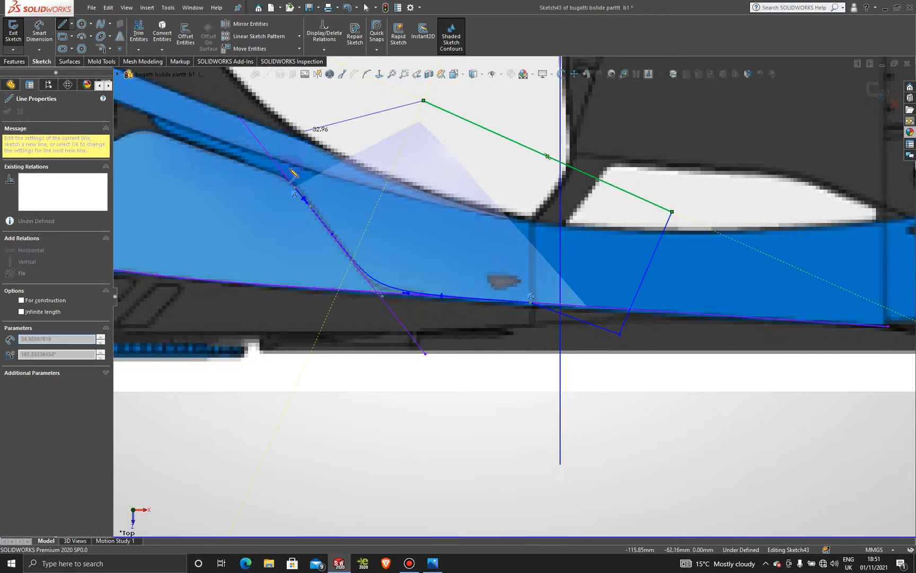
pyautogui.doubleClick(294, 187)
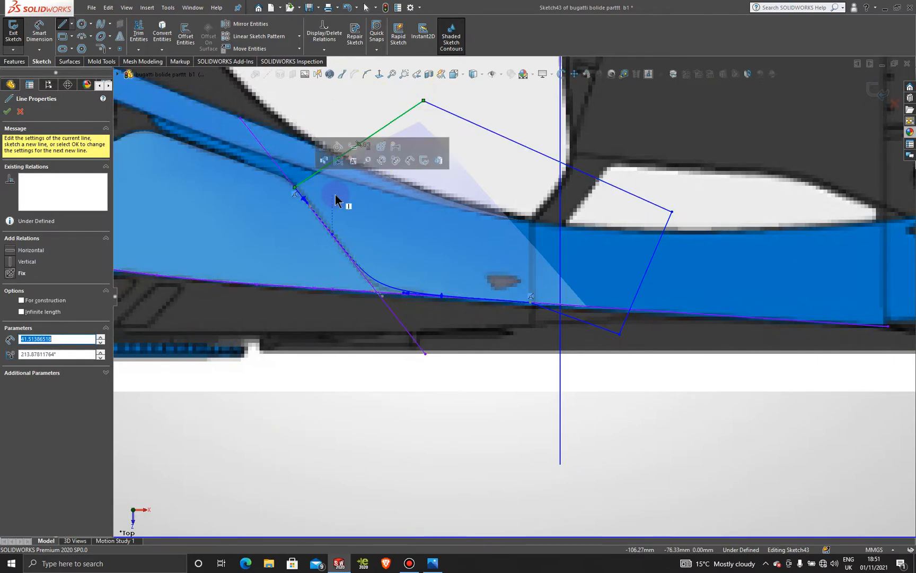
pyautogui.click(882, 95)
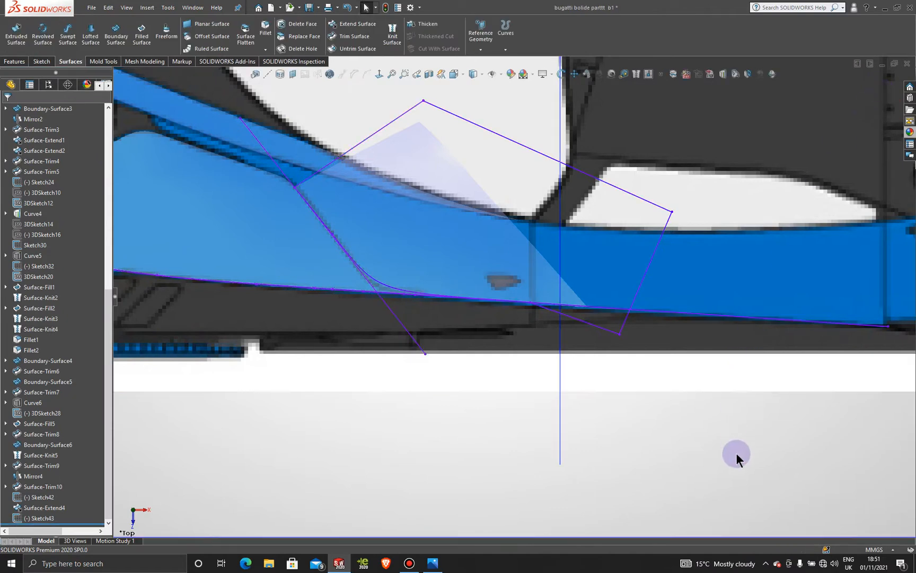
# Remove the blue glass appearance from the model.
pyautogui.click(88, 85)
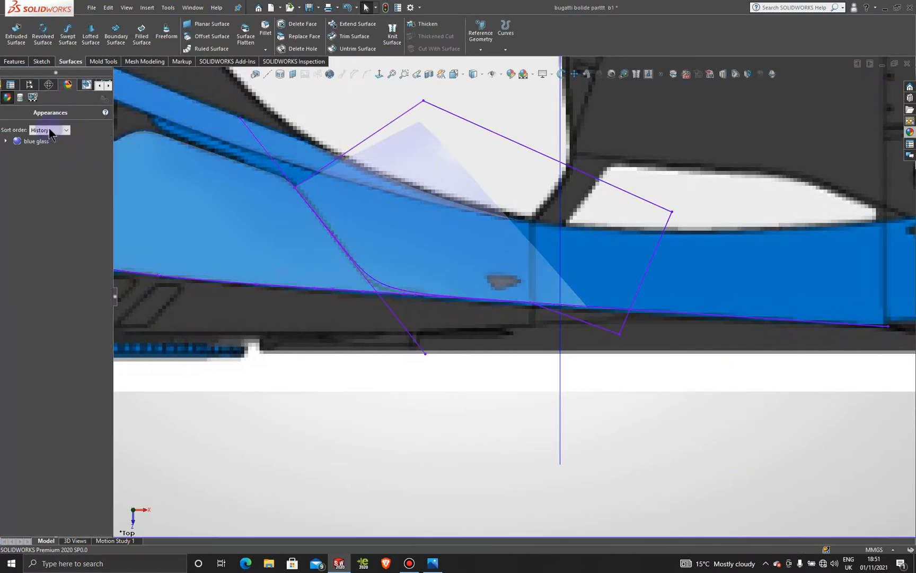
pyautogui.rightClick(33, 142)
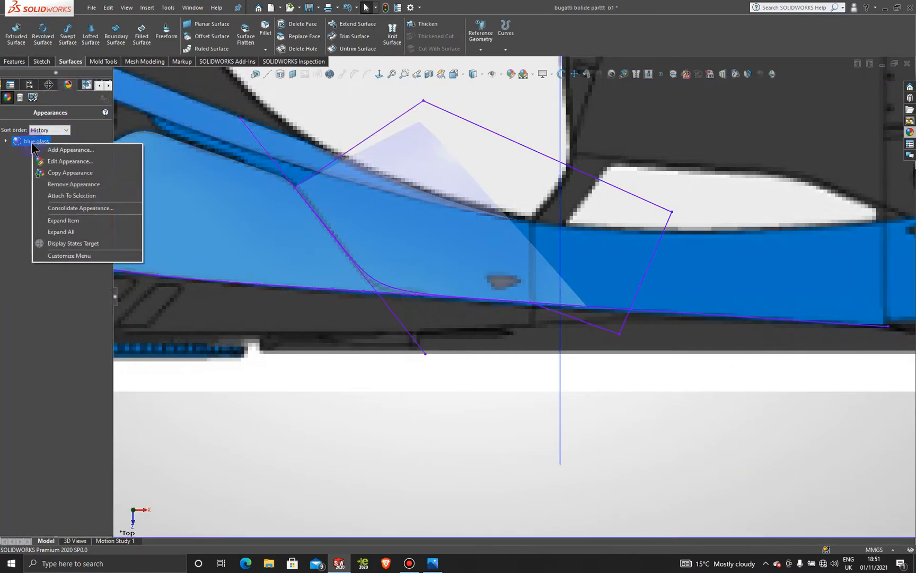
pyautogui.click(73, 184)
# Trim the extended fender surface with the closed sketch Sketch43, removing the part inside the loop.
pyautogui.scroll(3, 735, 450)
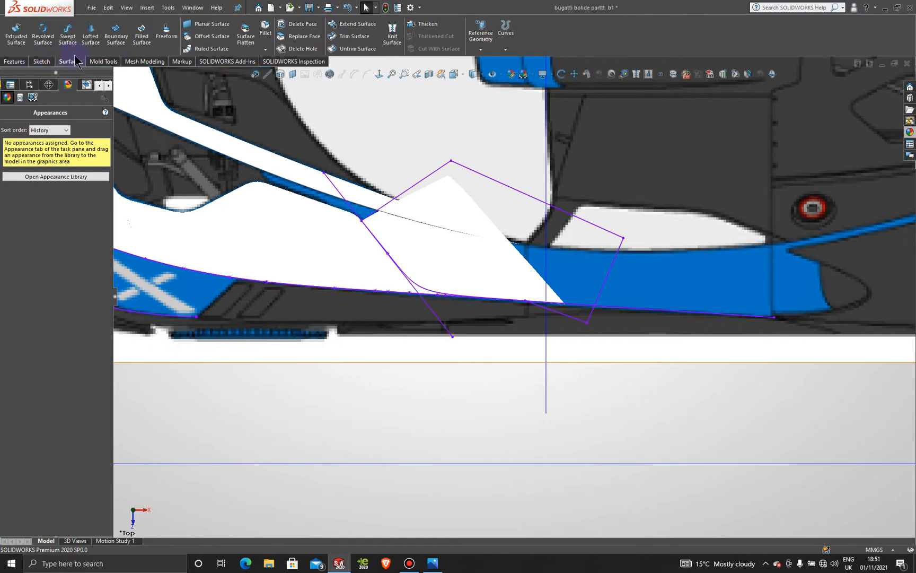
pyautogui.click(360, 37)
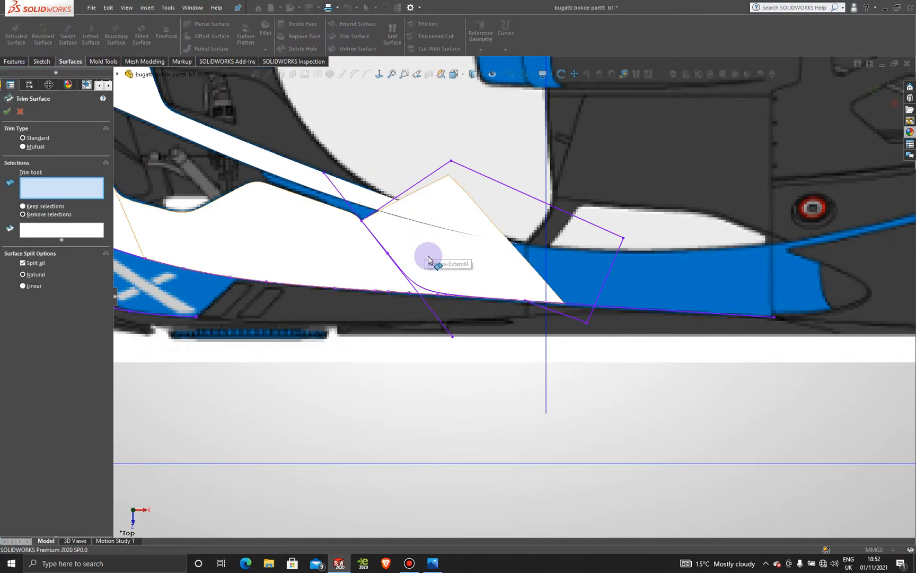
pyautogui.click(483, 175)
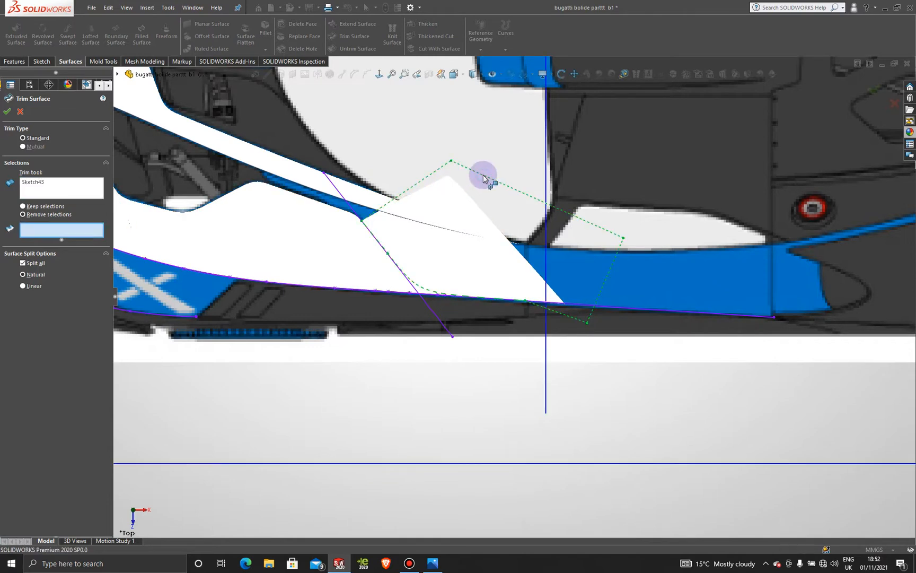
pyautogui.click(454, 256)
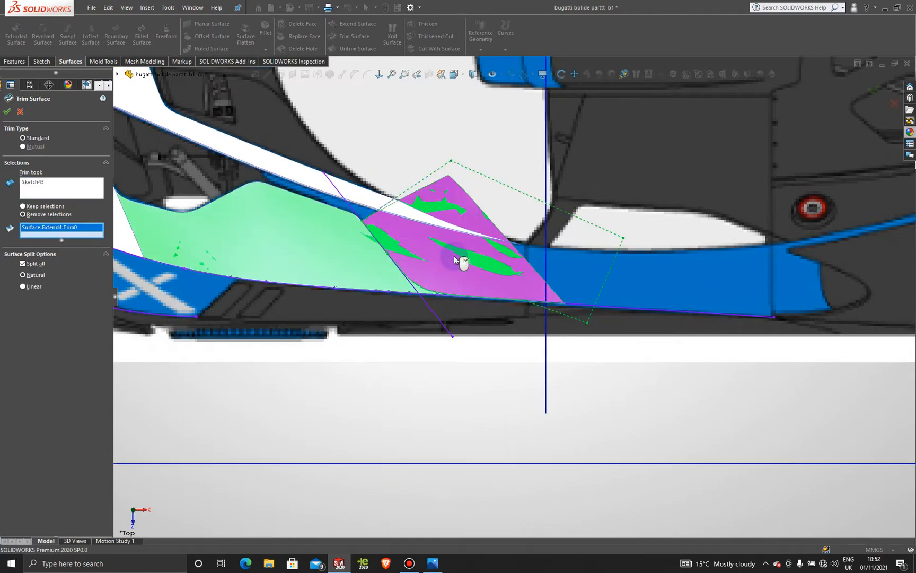
pyautogui.click(7, 112)
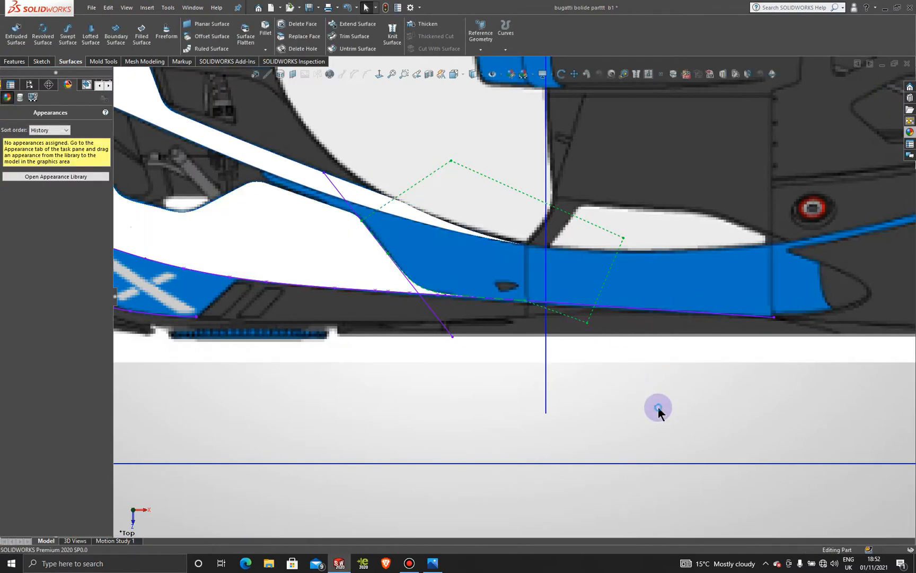
# Inspect the trimmed rear edge of the fender surface and its lower bend against the top-view blueprint.
pyautogui.scroll(-5, 435, 300)
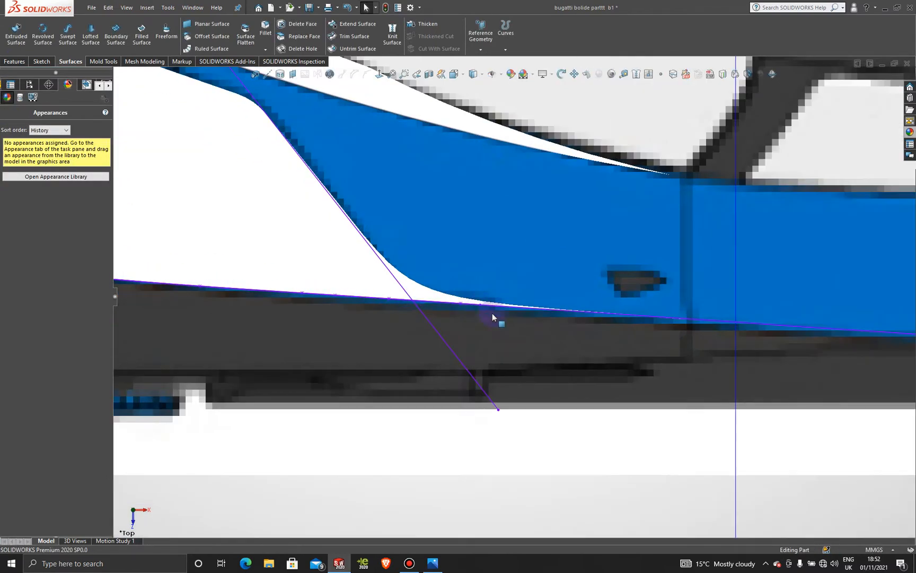
pyautogui.click(414, 297)
pyautogui.click(843, 457)
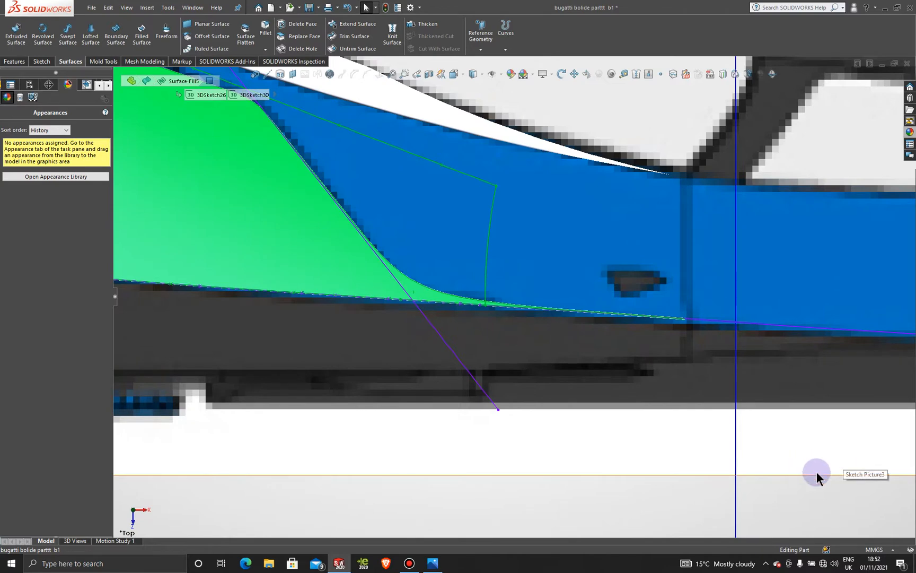
pyautogui.scroll(5, 796, 485)
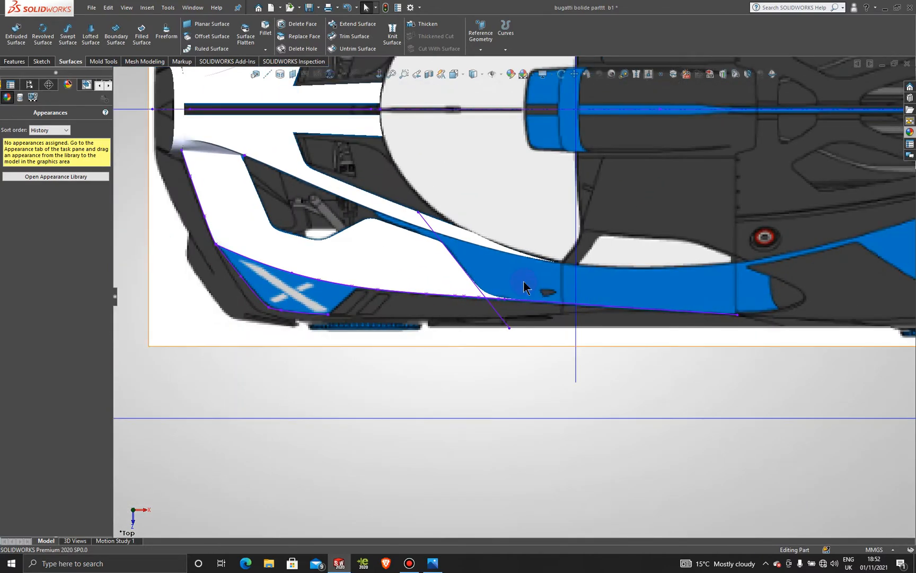
pyautogui.scroll(-3, 524, 287)
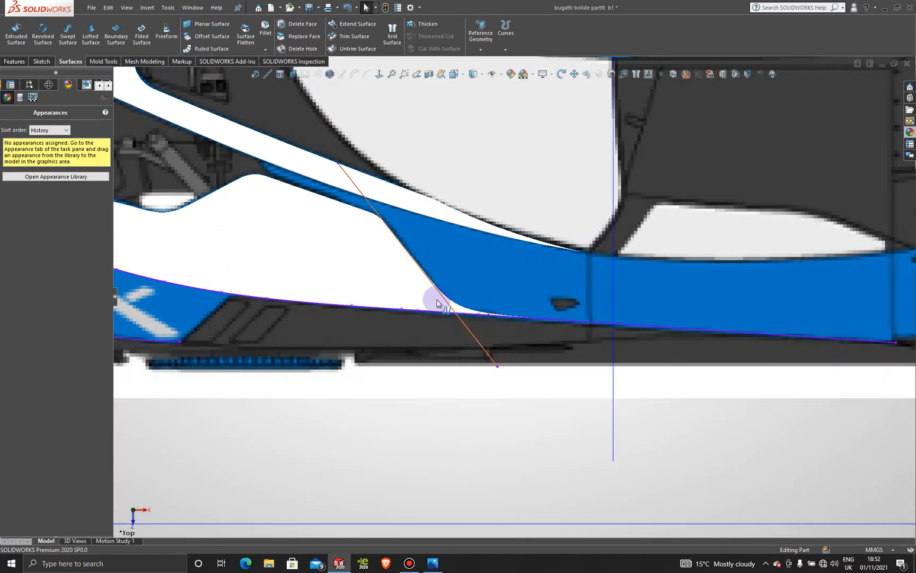
pyautogui.scroll(-3, 441, 302)
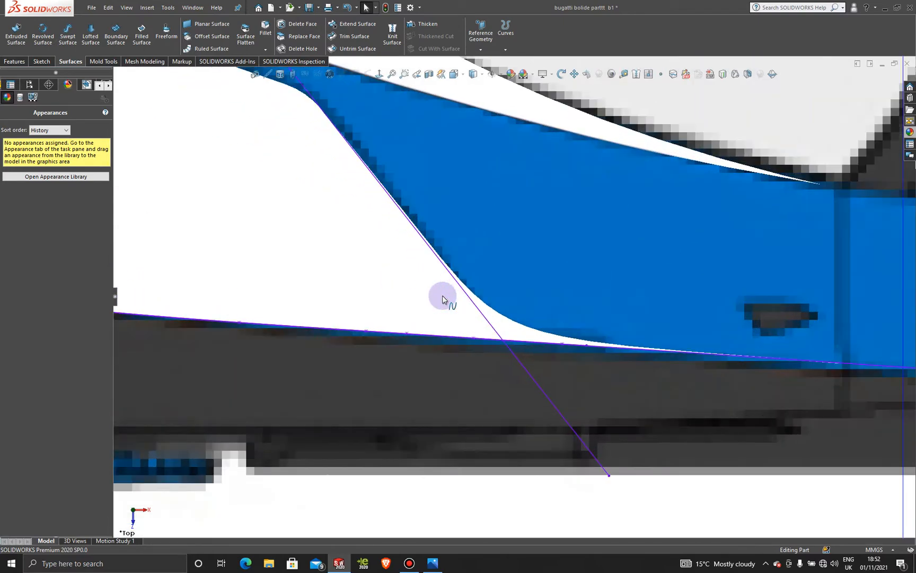
pyautogui.scroll(5, 624, 268)
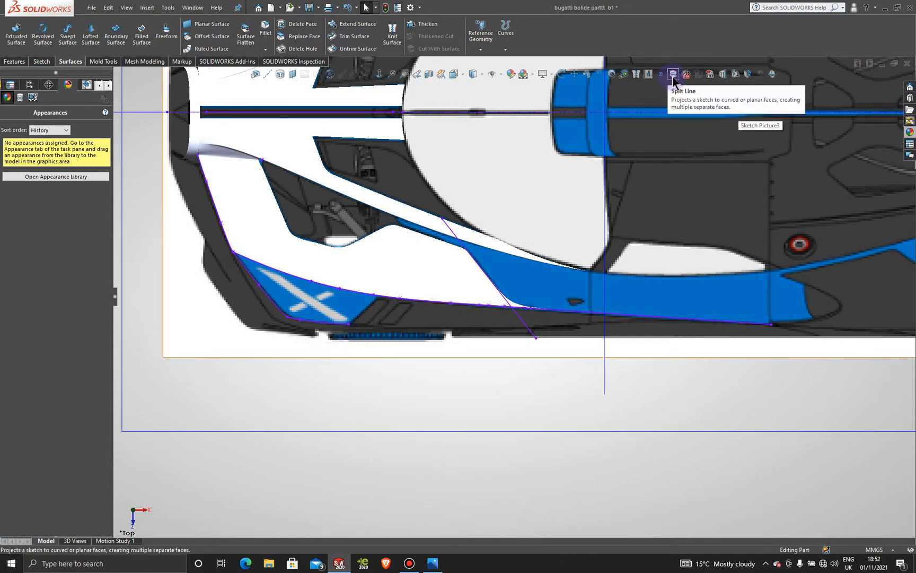
# Split the fender surface along the slanted line Sketch42, including both resulting bodies, and check the two pieces.
pyautogui.click(749, 75)
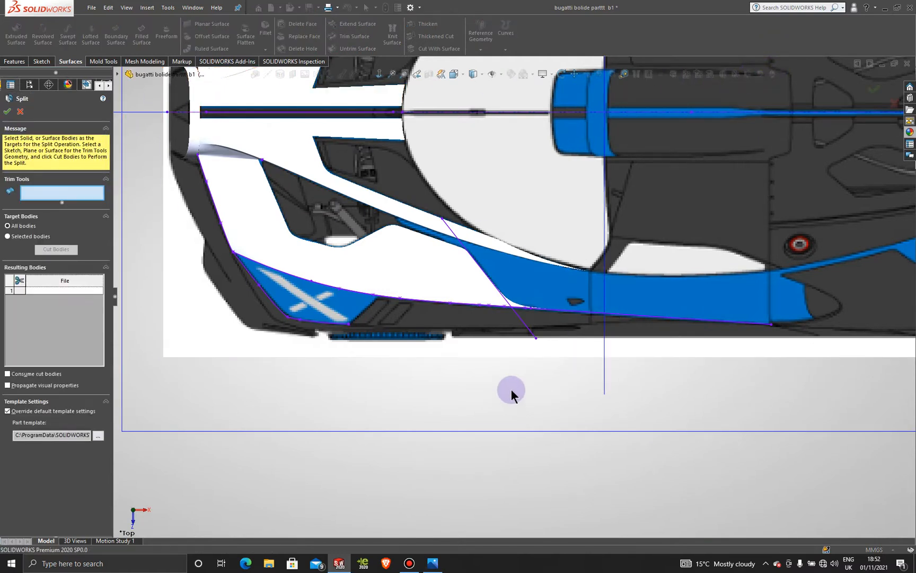
pyautogui.click(521, 323)
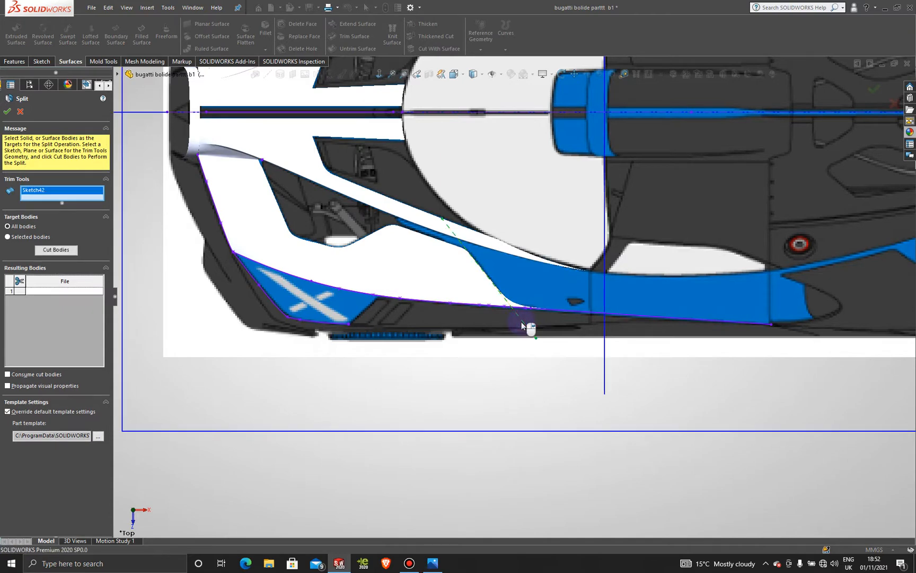
pyautogui.click(59, 292)
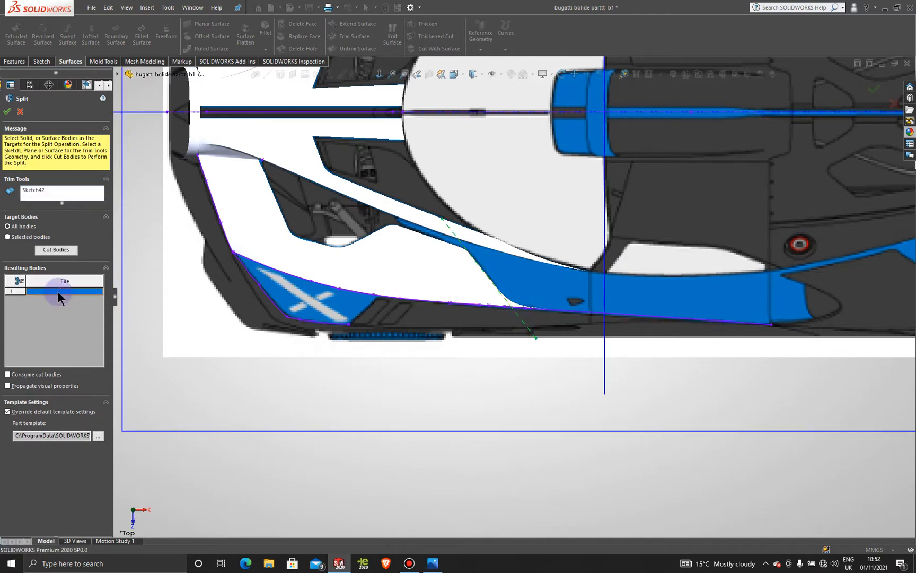
pyautogui.scroll(-4, 532, 279)
pyautogui.click(414, 304)
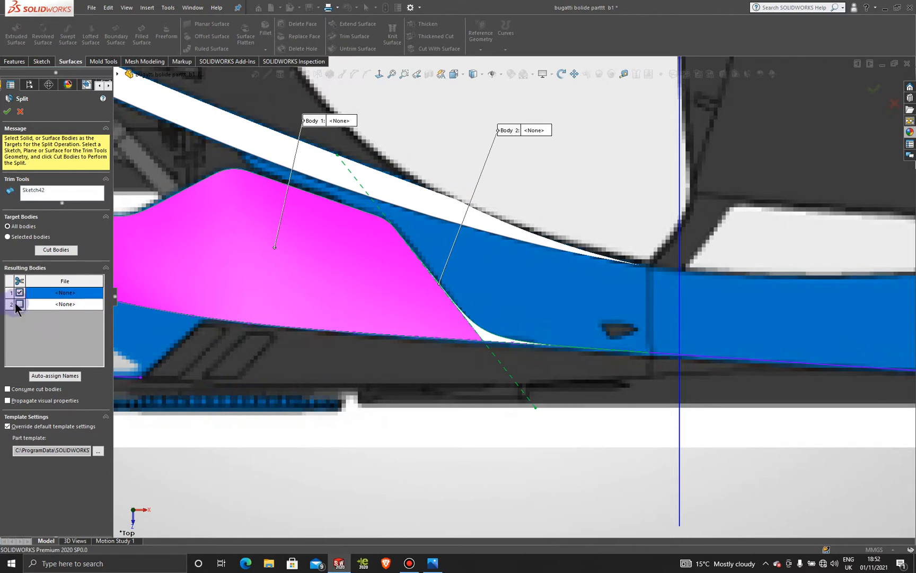
pyautogui.click(491, 344)
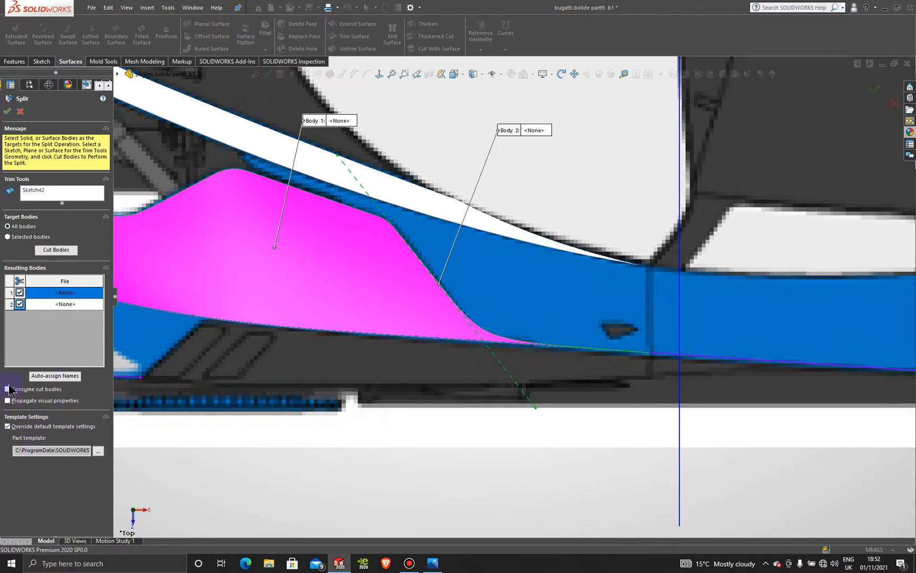
pyautogui.click(9, 112)
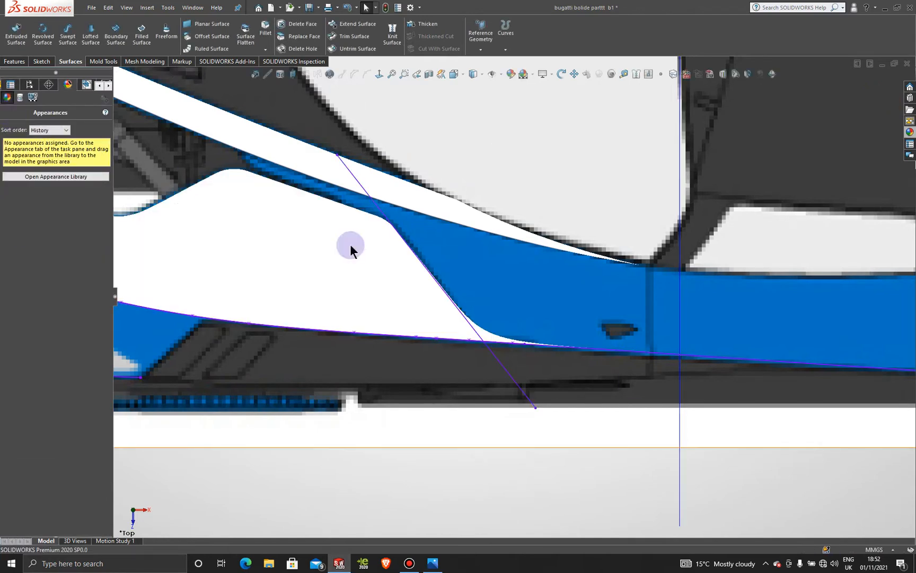
pyautogui.click(480, 333)
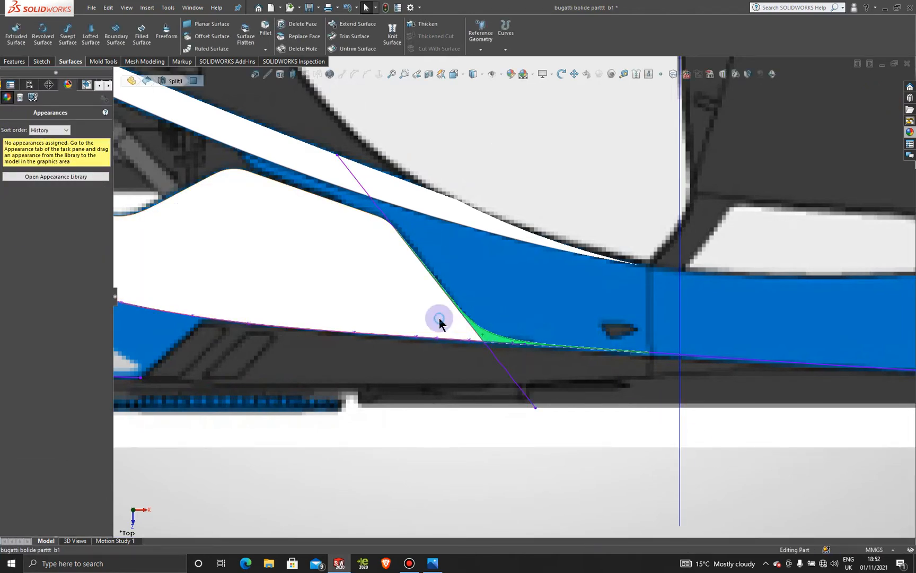
pyautogui.click(440, 321)
pyautogui.click(749, 480)
# Hide the slanted split line Sketch42.
pyautogui.scroll(6, 710, 469)
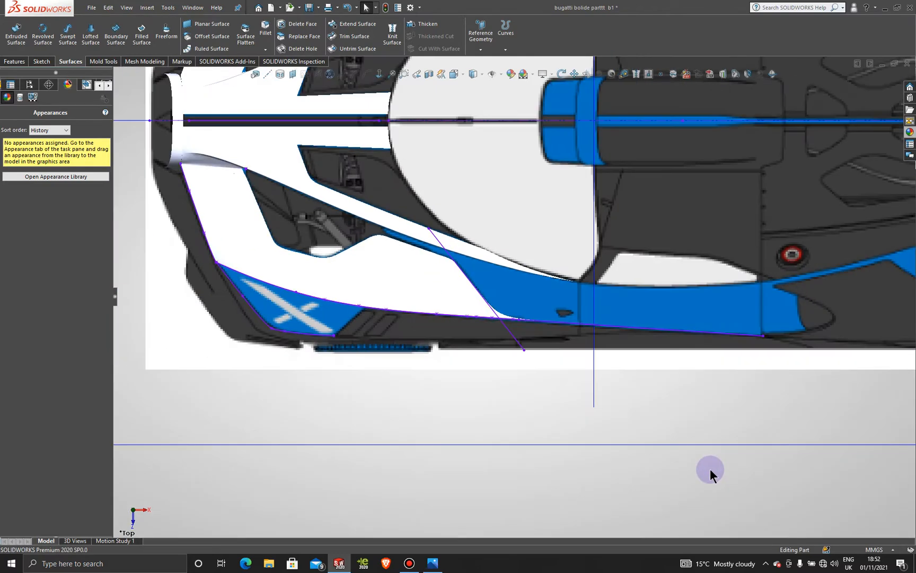
pyautogui.rightClick(511, 317)
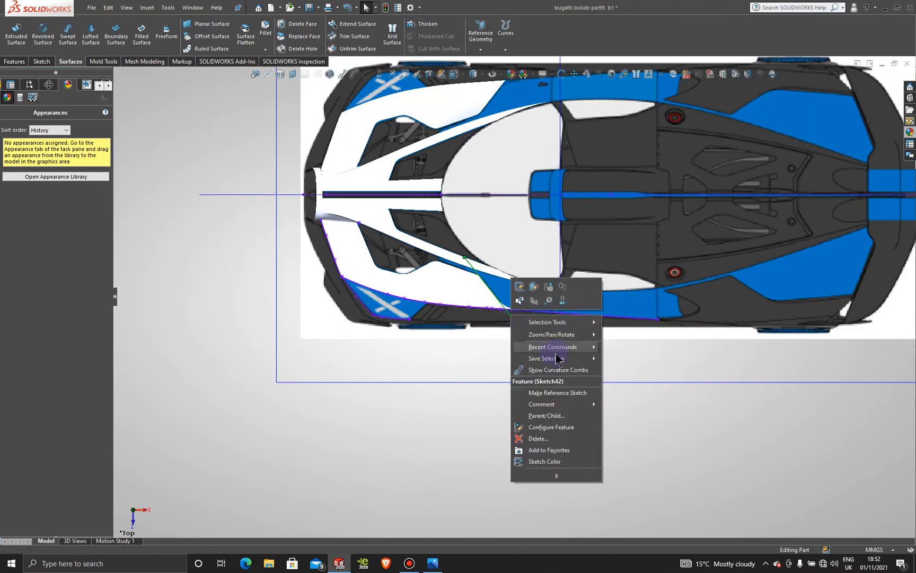
pyautogui.click(539, 301)
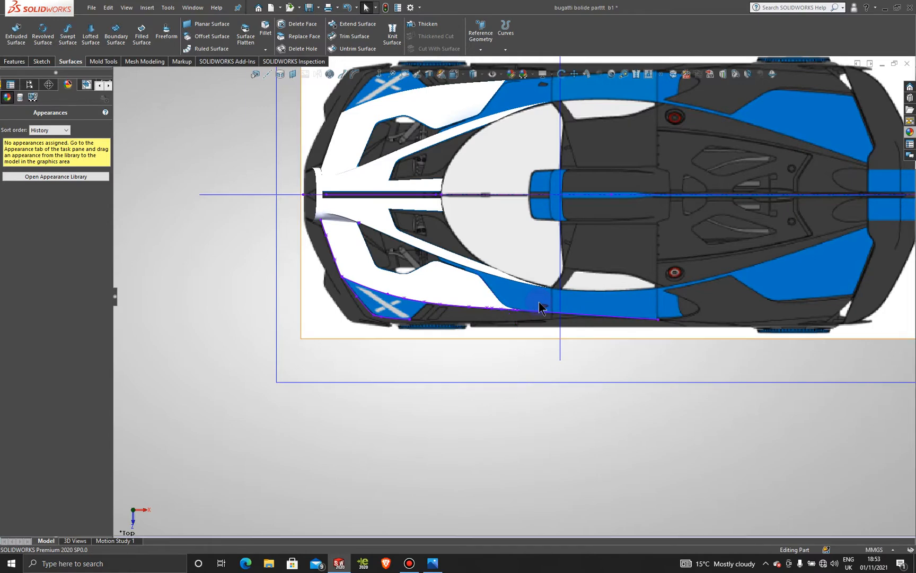
# Mirror the small body split from the rear tip of the fender surface about the Front Plane.
pyautogui.scroll(4, 542, 306)
pyautogui.scroll(-4, 533, 207)
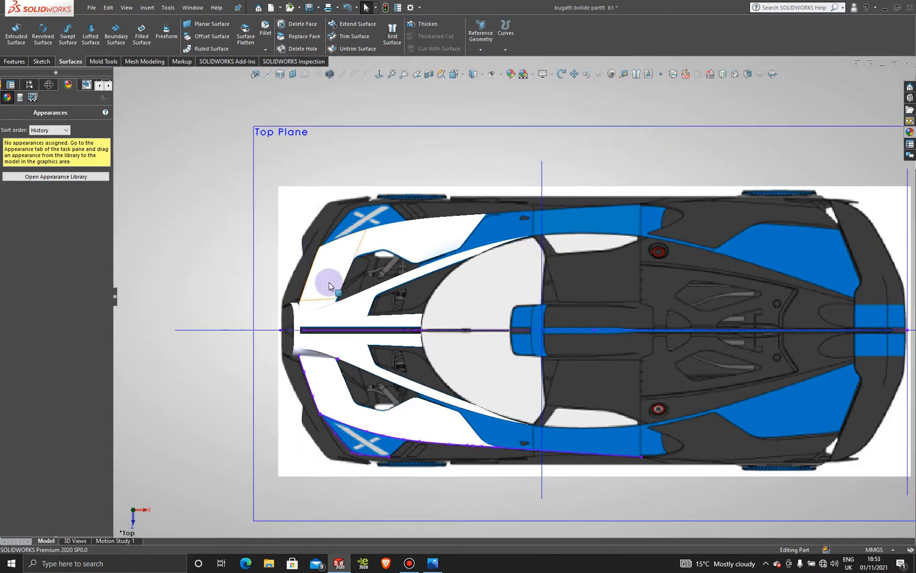
pyautogui.click(19, 62)
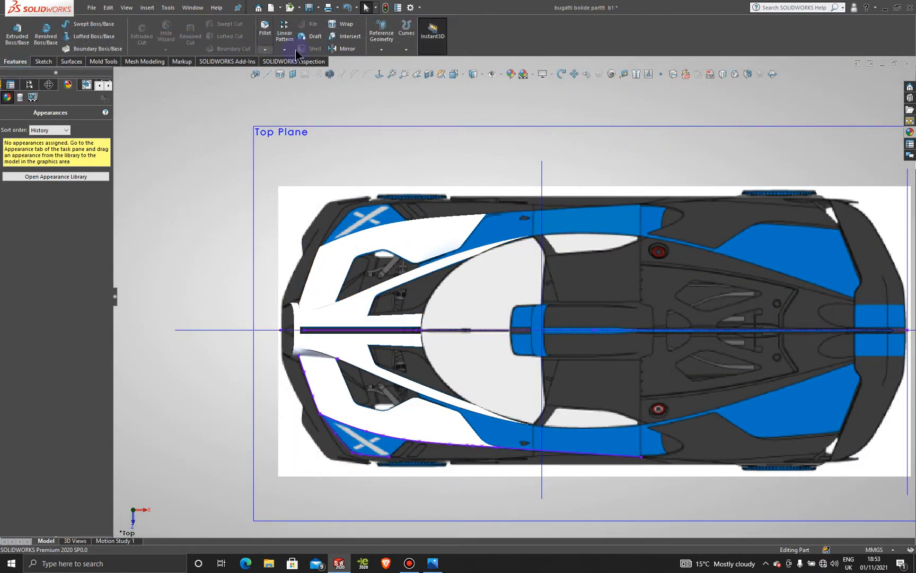
pyautogui.click(340, 49)
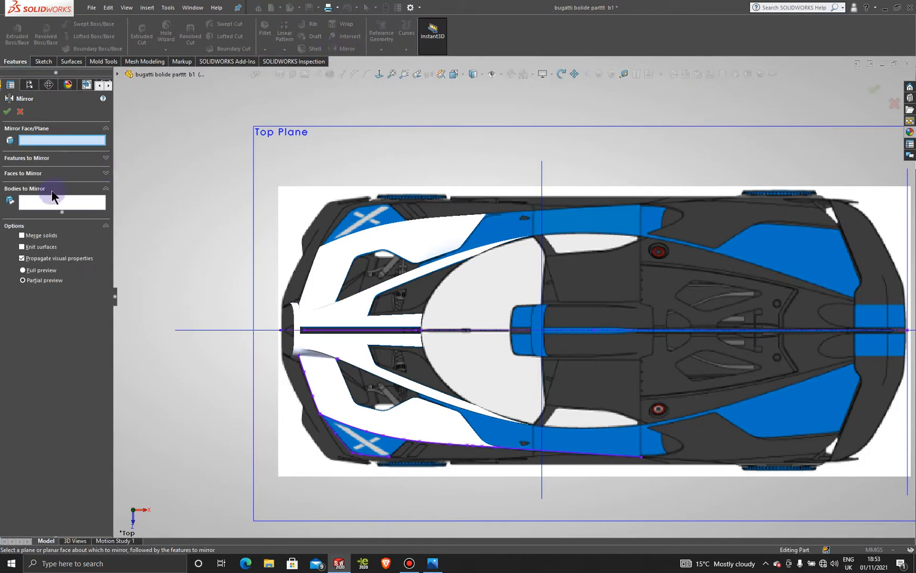
pyautogui.moveTo(350, 244); pyautogui.dragTo(244, 170, button='middle')
pyautogui.click(295, 253)
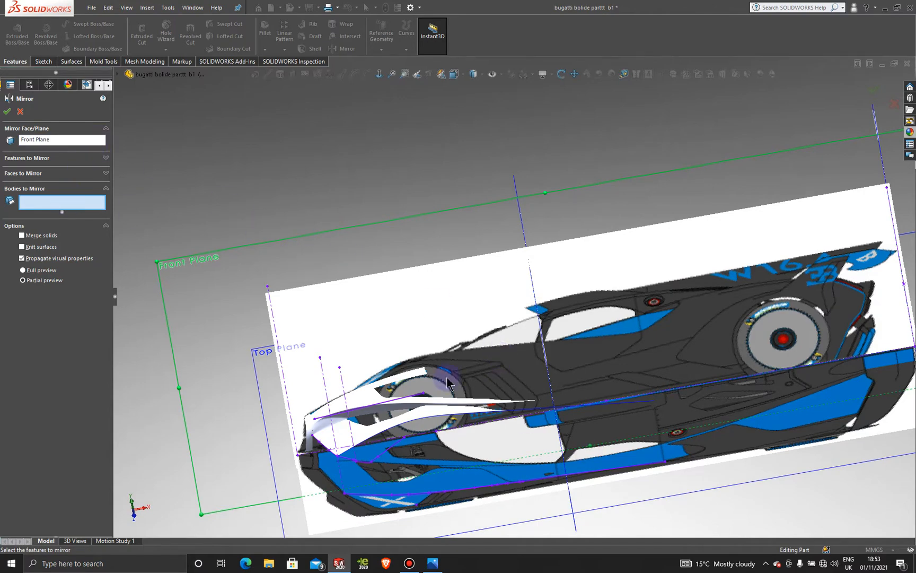
pyautogui.scroll(-10, 447, 383)
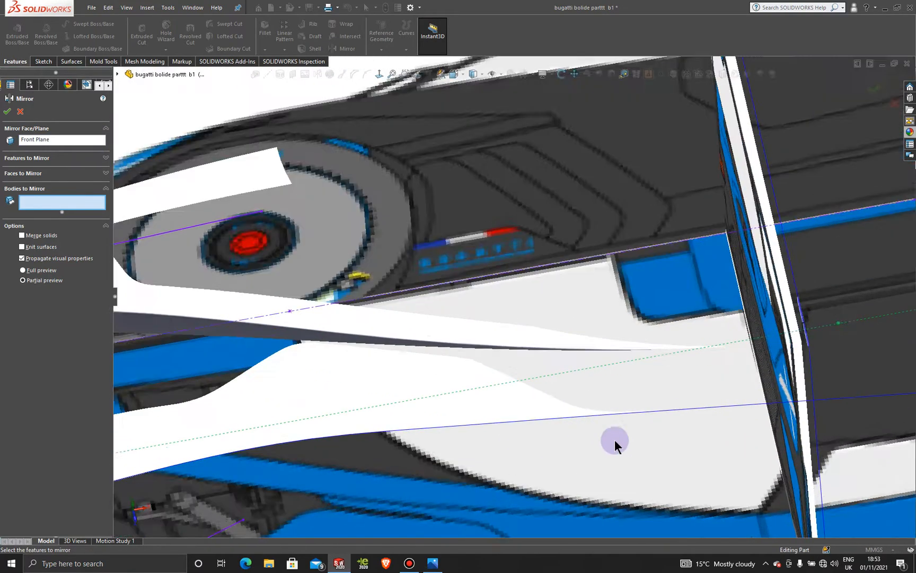
pyautogui.scroll(-3, 615, 440)
pyautogui.click(537, 348)
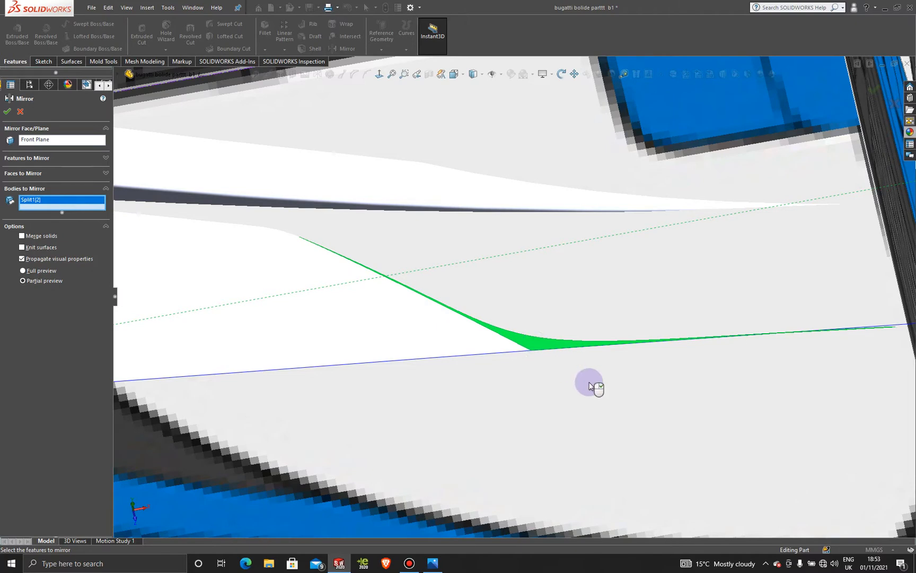
pyautogui.scroll(10, 590, 382)
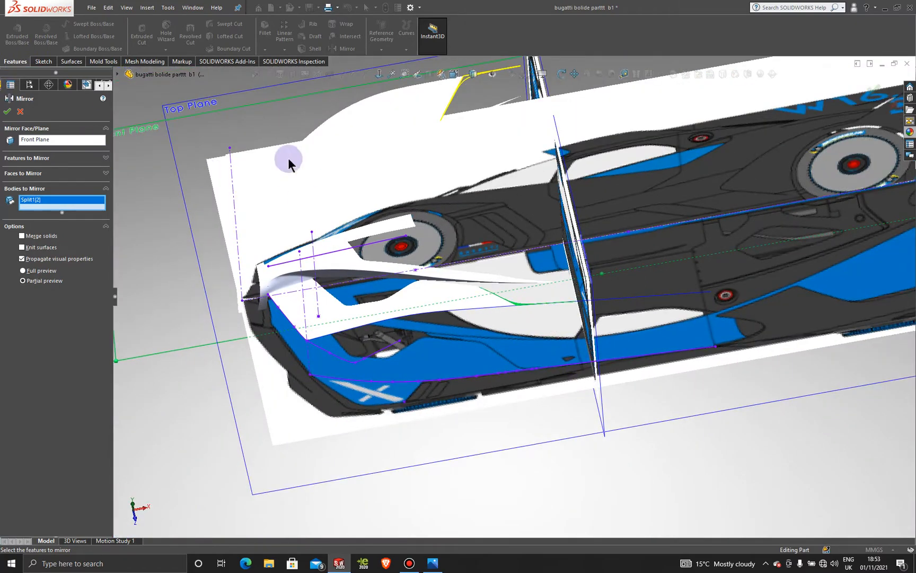
pyautogui.scroll(2, 432, 188)
pyautogui.scroll(-5, 535, 189)
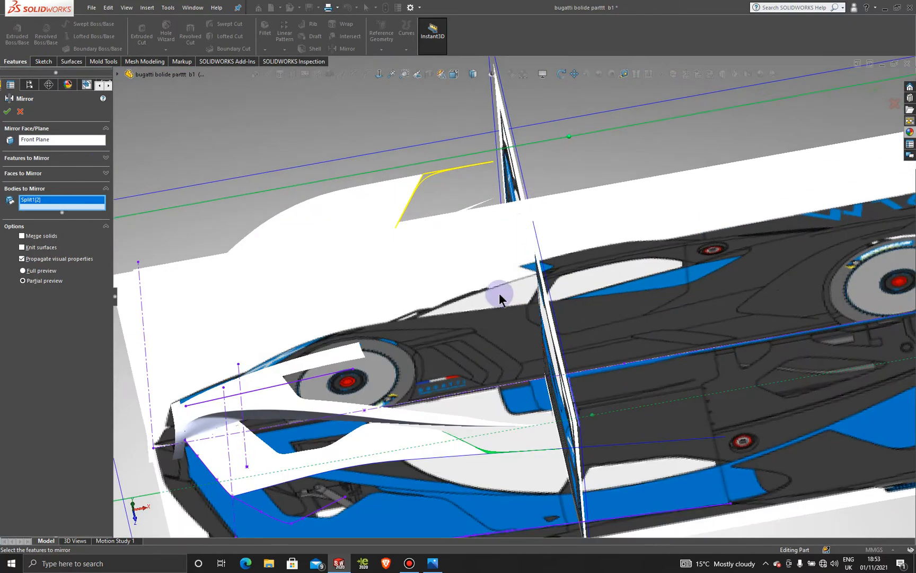
pyautogui.click(8, 111)
pyautogui.scroll(5, 569, 343)
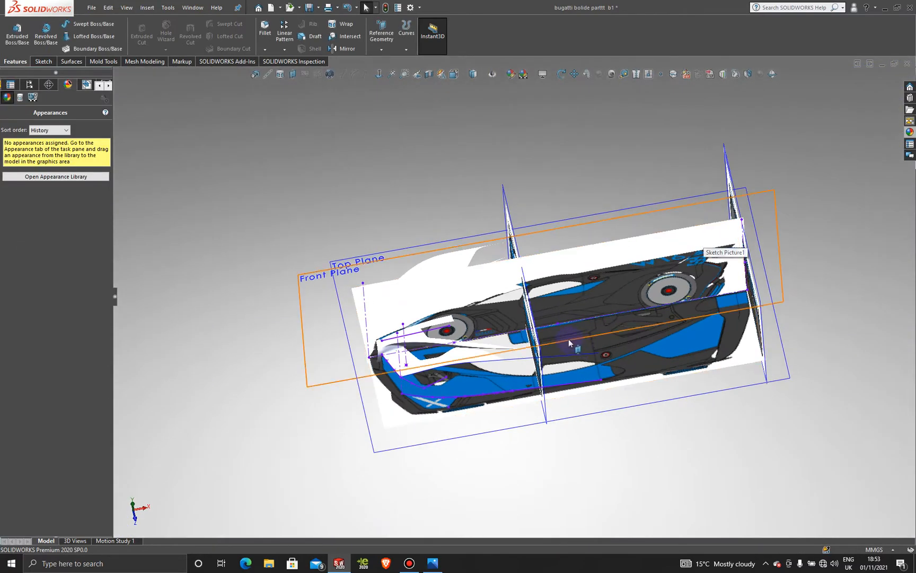
pyautogui.moveTo(569, 343)
pyautogui.mouseDown(button='middle')
pyautogui.moveTo(649, 343)
pyautogui.moveTo(680, 398)
pyautogui.moveTo(583, 331)
pyautogui.moveTo(566, 382)
pyautogui.moveTo(592, 372)
pyautogui.moveTo(573, 358)
pyautogui.mouseUp(button='middle')
pyautogui.press('Escape')
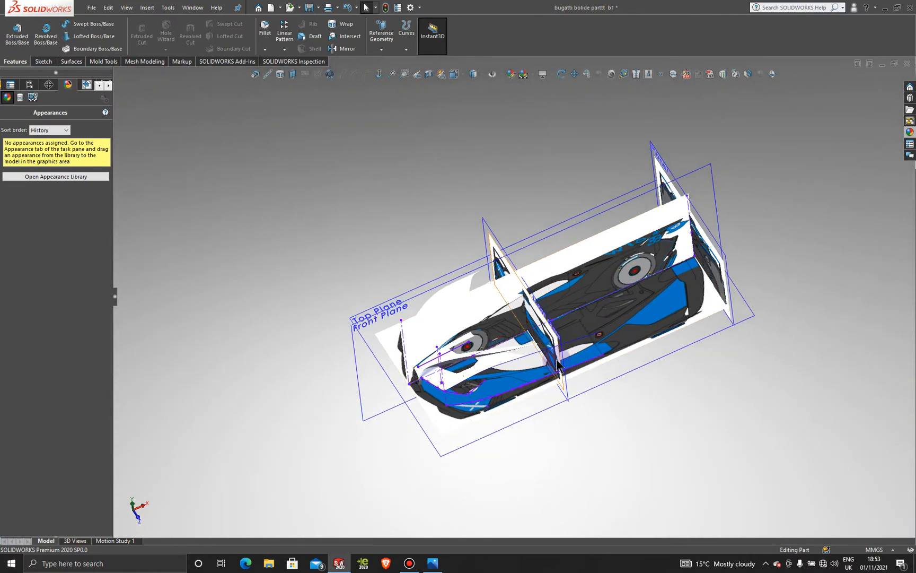
# Activate Display State-2 to view the mirrored body surfaces without the blueprint pictures.
pyautogui.click(30, 85)
pyautogui.click(30, 85)
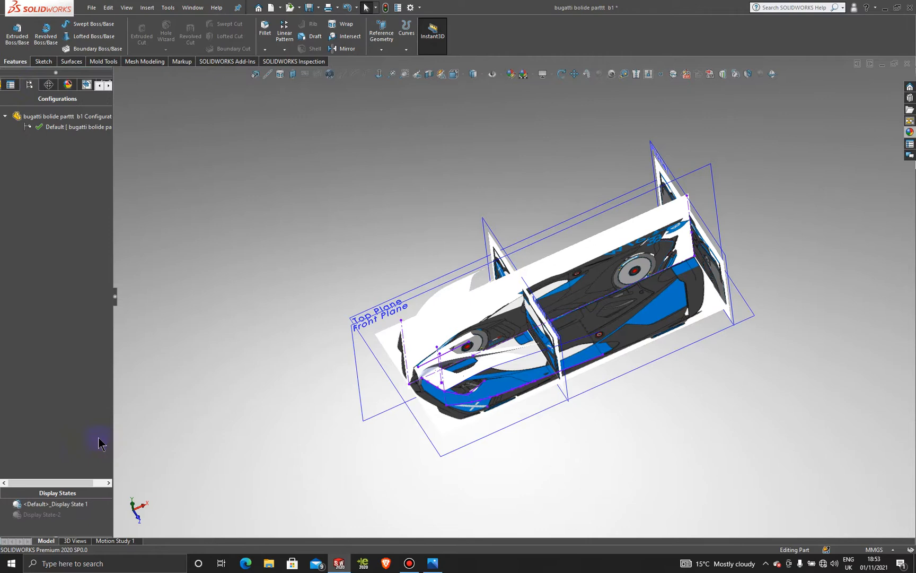
pyautogui.click(45, 515)
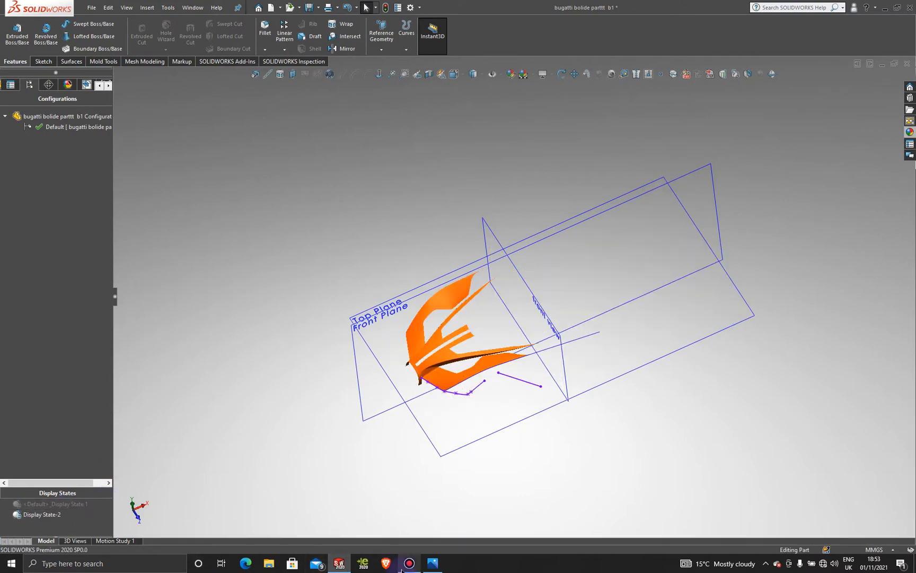
pyautogui.click(410, 565)
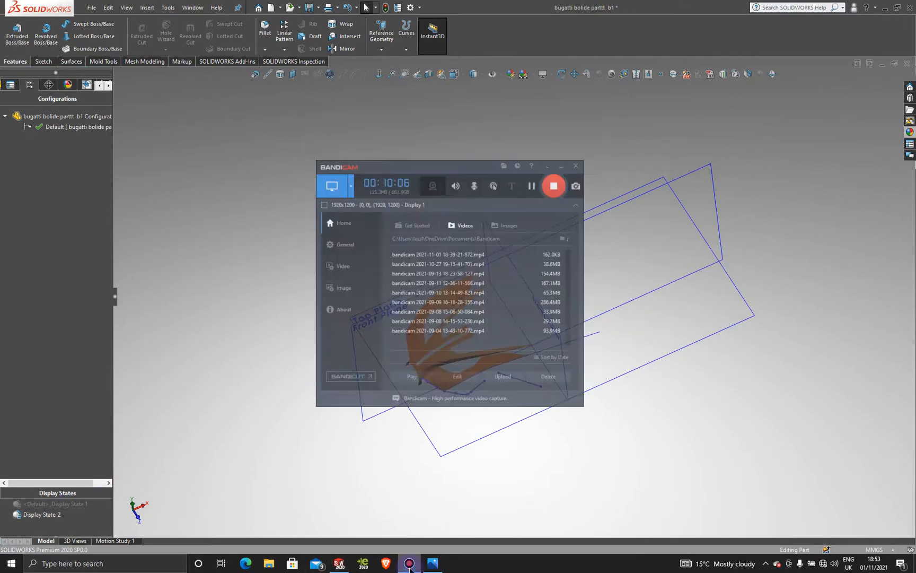
pyautogui.click(520, 392)
pyautogui.scroll(-2, 515, 382)
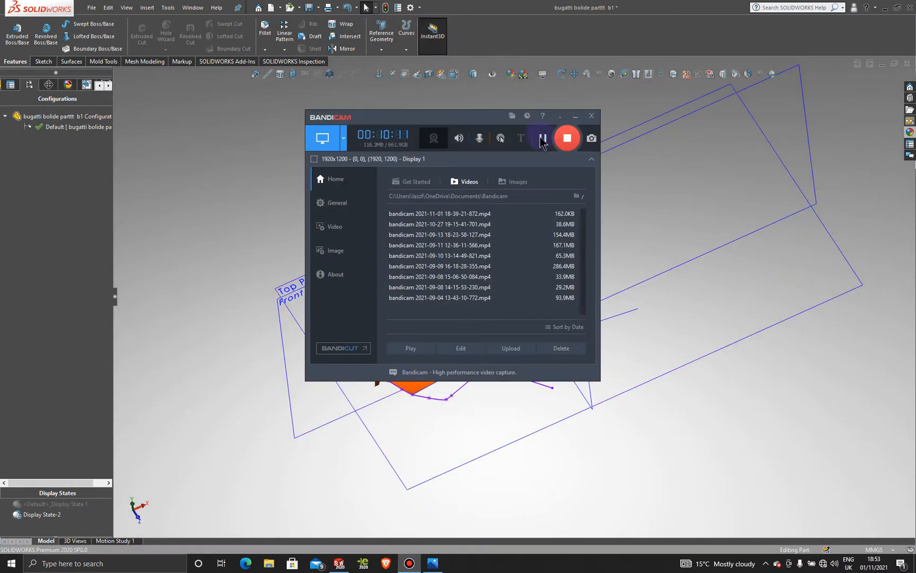
pyautogui.click(576, 116)
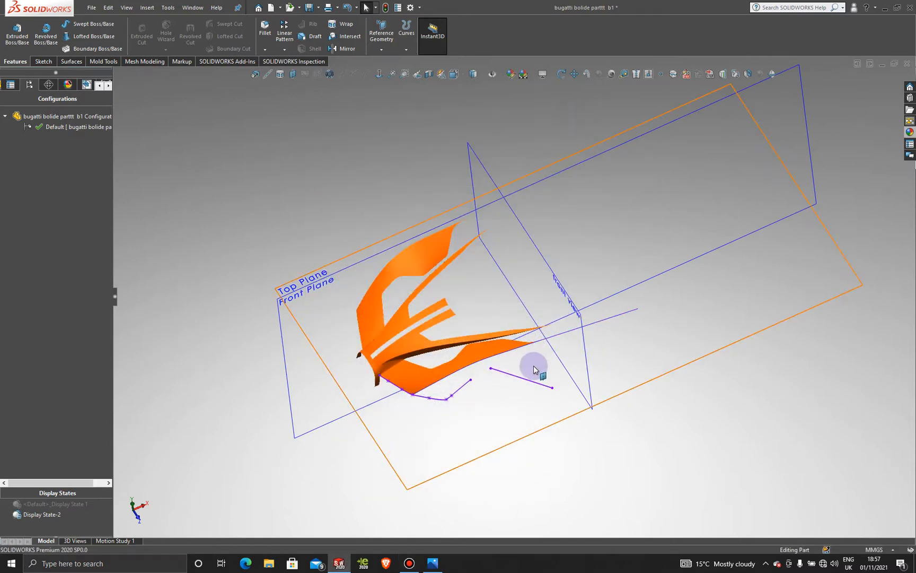
# Switch to the Photos app to examine the front fender shape in the car's reference photo, and return to SolidWorks.
pyautogui.moveTo(534, 367); pyautogui.dragTo(524, 364, button='middle')
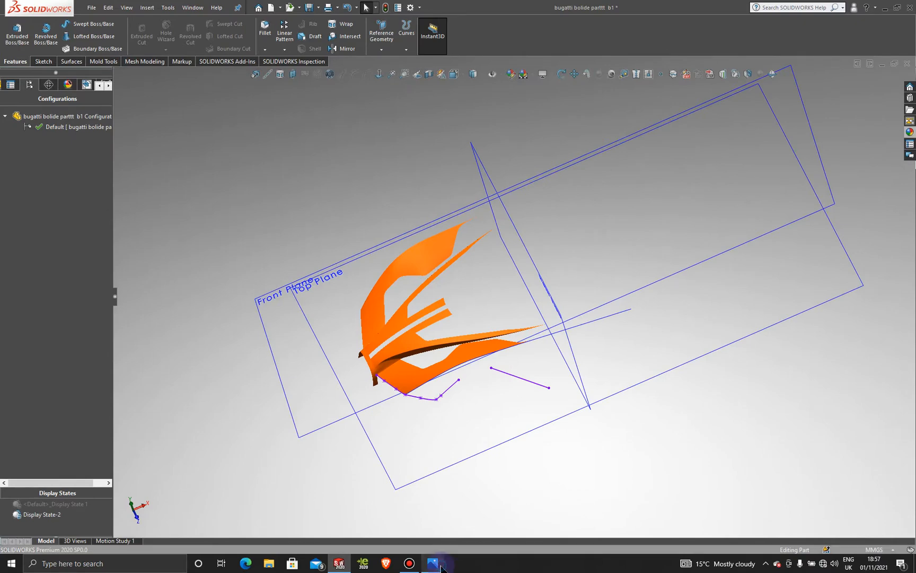
pyautogui.click(434, 563)
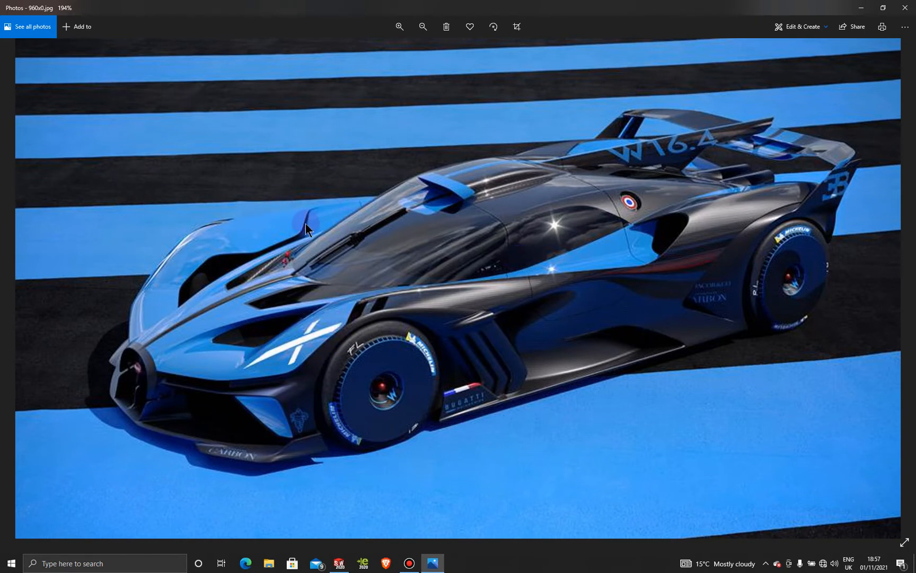
pyautogui.click(862, 7)
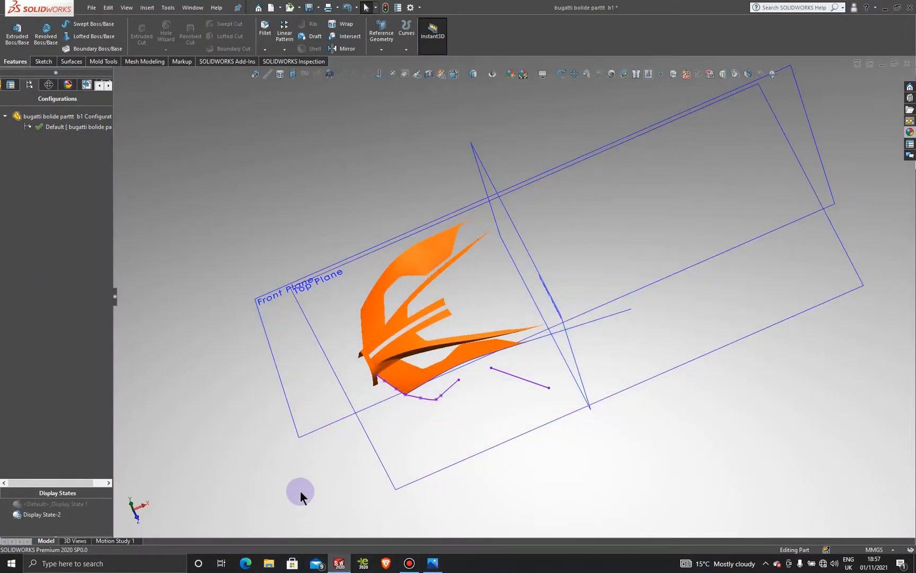
# Activate the default Display State 1 and inspect the front surfaces against the blueprints from several angles.
pyautogui.doubleClick(64, 512)
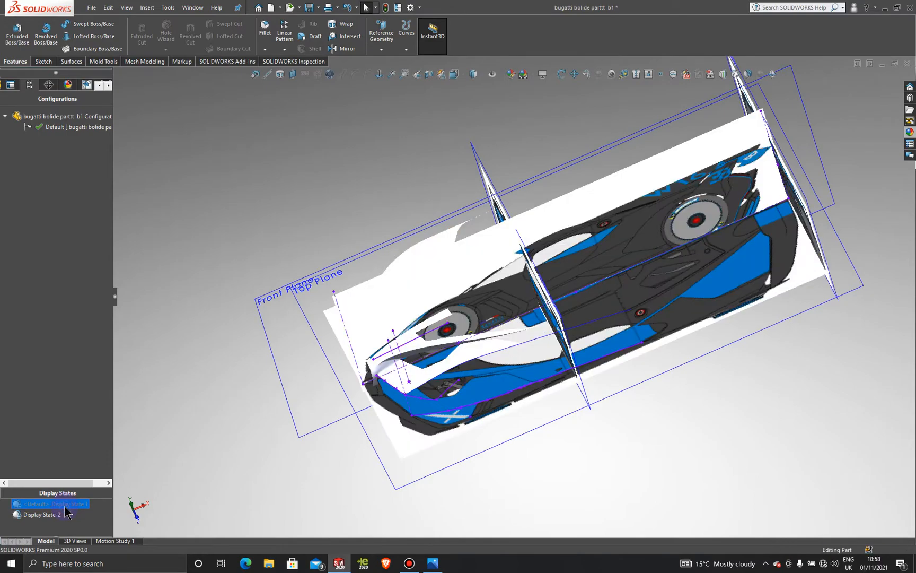
pyautogui.moveTo(437, 331)
pyautogui.mouseDown(button='middle')
pyautogui.moveTo(456, 432)
pyautogui.moveTo(443, 409)
pyautogui.moveTo(440, 283)
pyautogui.moveTo(462, 286)
pyautogui.moveTo(433, 270)
pyautogui.moveTo(442, 339)
pyautogui.mouseUp(button='middle')
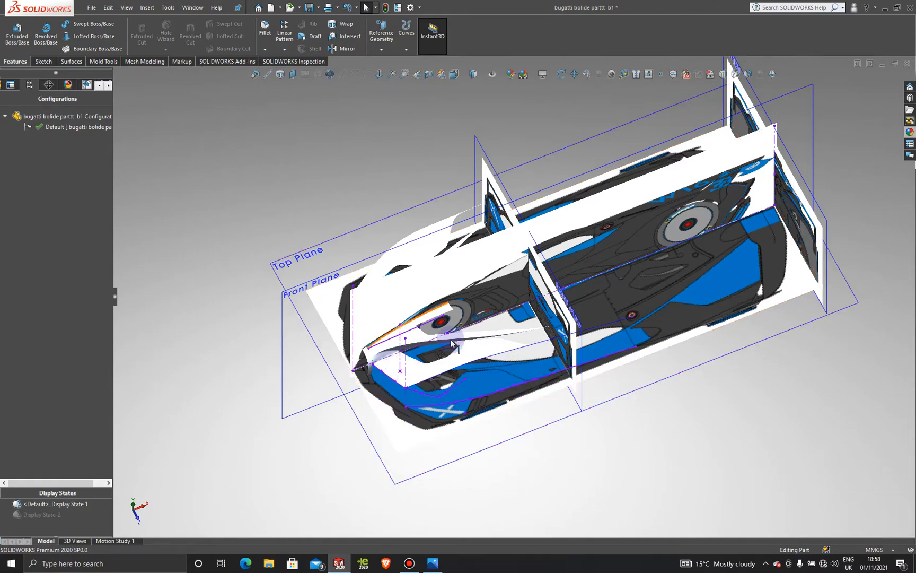
pyautogui.moveTo(391, 389); pyautogui.dragTo(493, 381, button='middle')
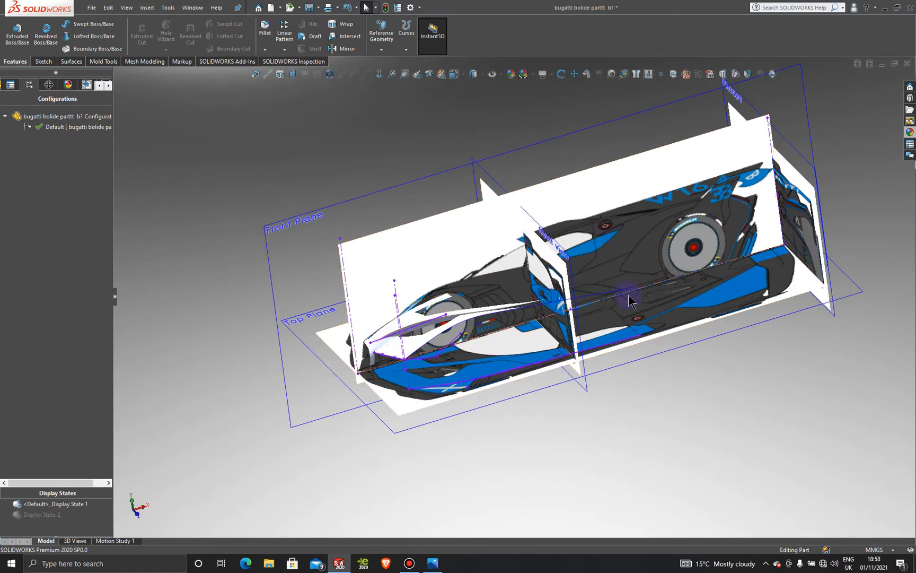
pyautogui.moveTo(629, 301)
pyautogui.mouseDown(button='middle')
pyautogui.moveTo(700, 287)
pyautogui.moveTo(608, 397)
pyautogui.moveTo(610, 376)
pyautogui.mouseUp(button='middle')
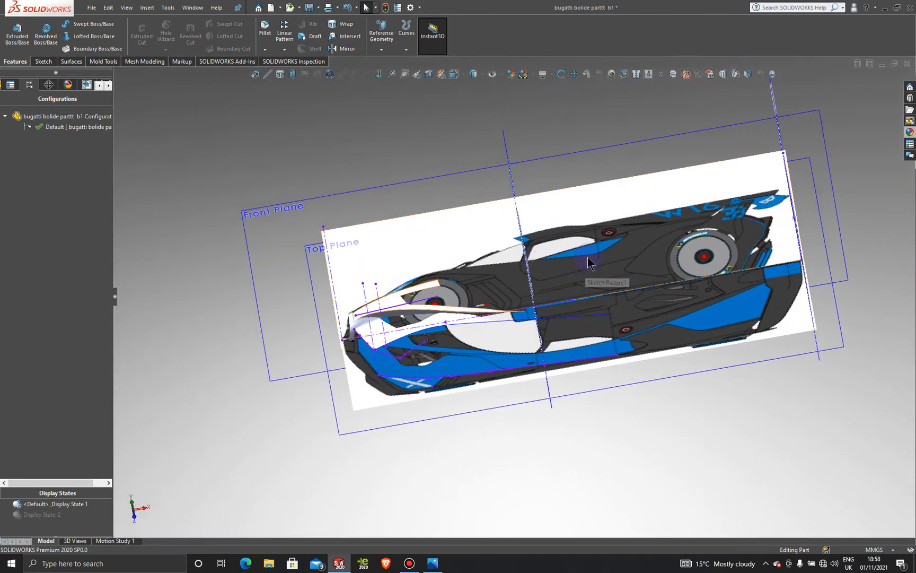
pyautogui.moveTo(616, 448); pyautogui.dragTo(573, 409, button='middle')
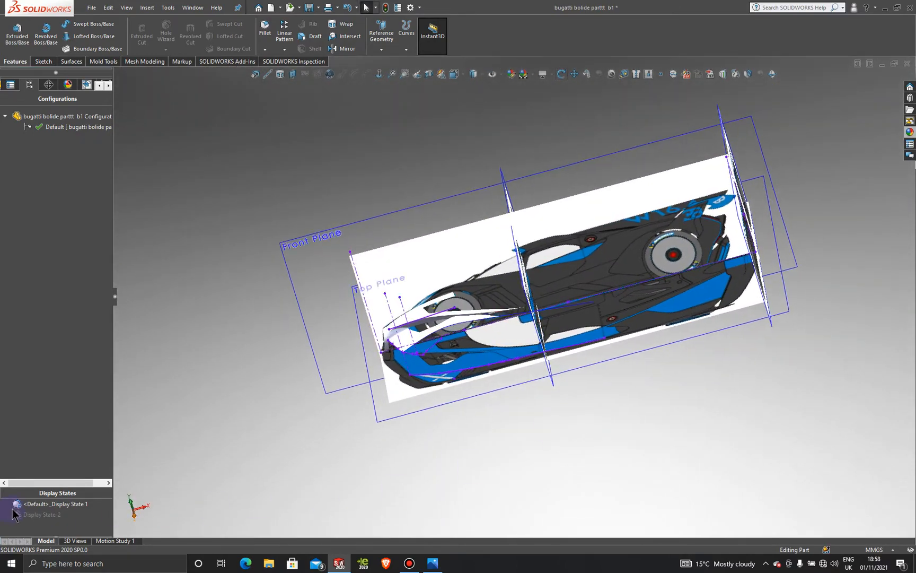
# Examine the fender's rear tip in Display State-2, and return to the default Display State 1.
pyautogui.doubleClick(29, 516)
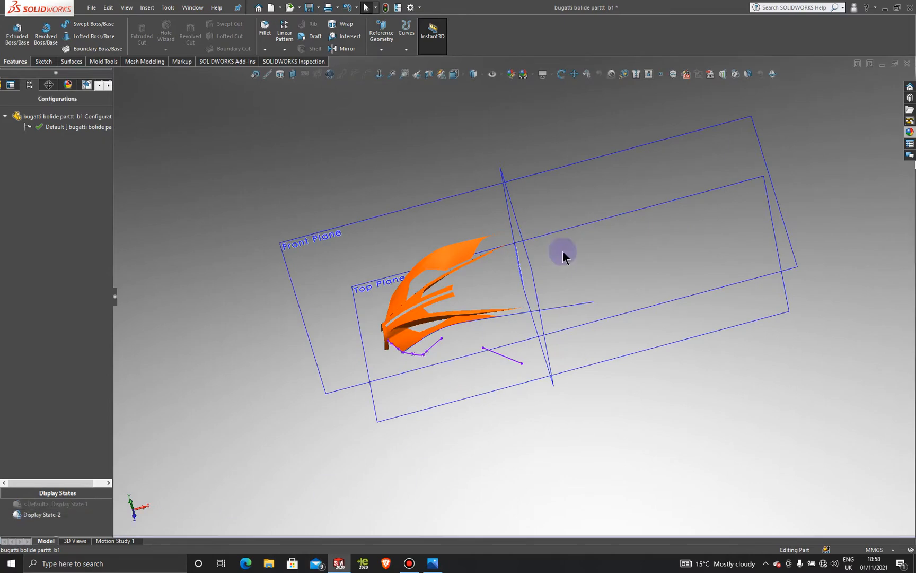
pyautogui.moveTo(556, 251); pyautogui.dragTo(528, 379, button='middle')
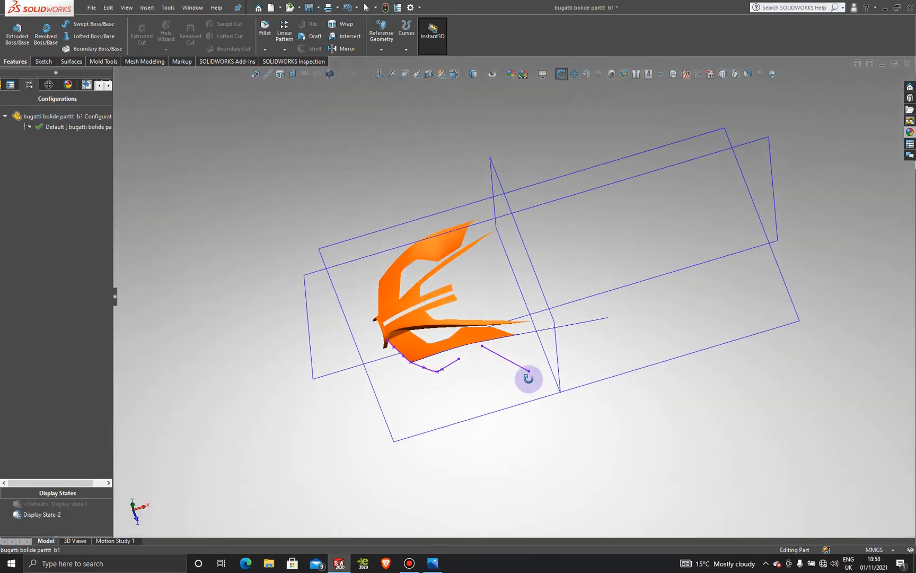
pyautogui.scroll(-5, 528, 334)
pyautogui.scroll(-3, 527, 335)
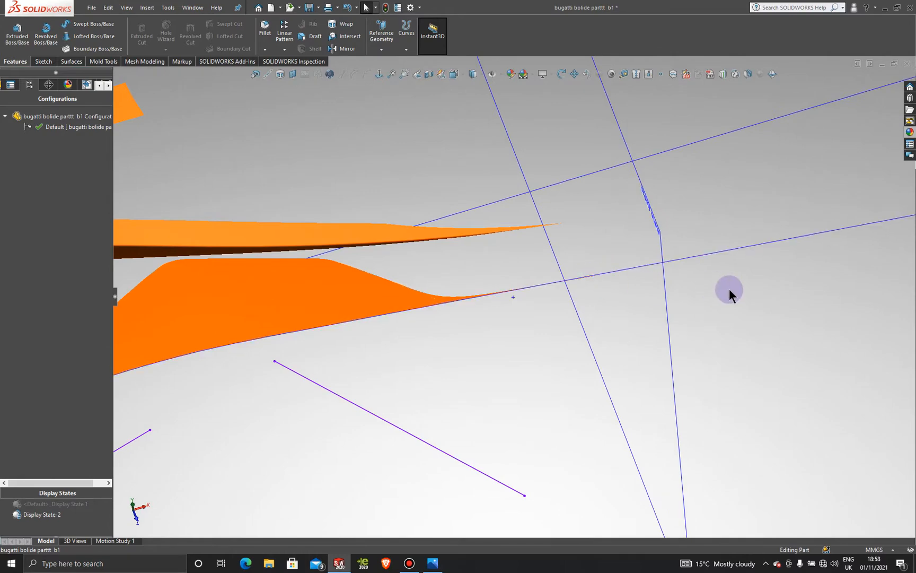
pyautogui.scroll(5, 713, 335)
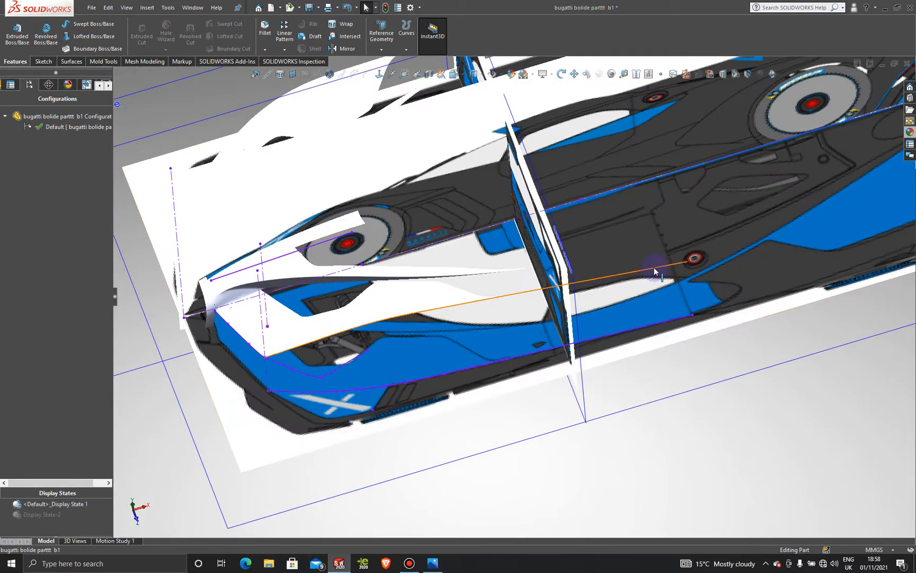
# Hide Curve4, the projected curve running along the fender surface's outer edge.
pyautogui.rightClick(655, 271)
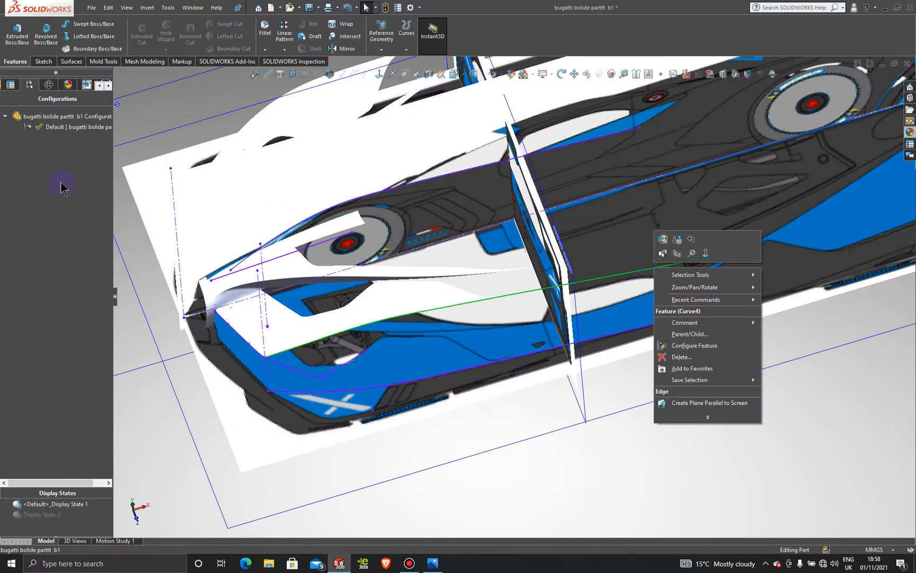
pyautogui.click(99, 85)
pyautogui.click(9, 85)
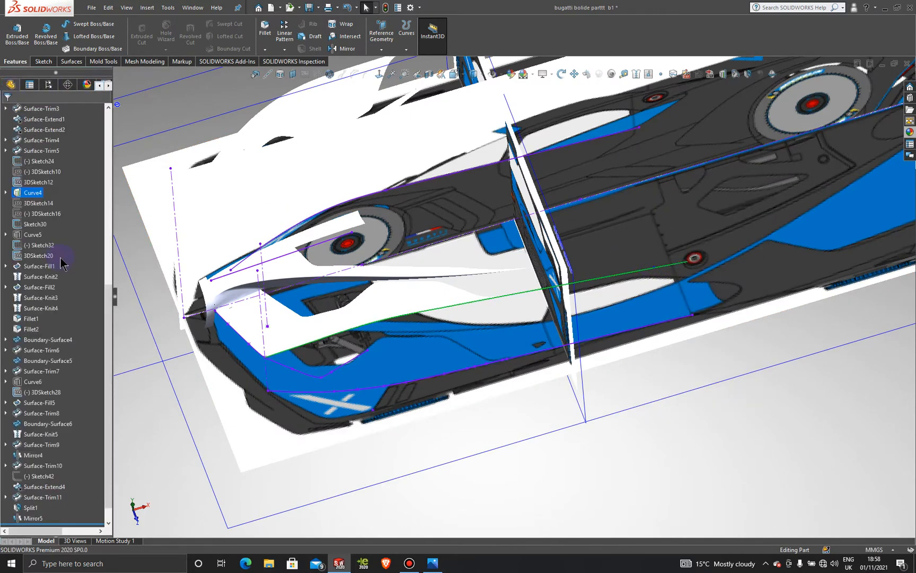
pyautogui.rightClick(627, 272)
pyautogui.click(657, 257)
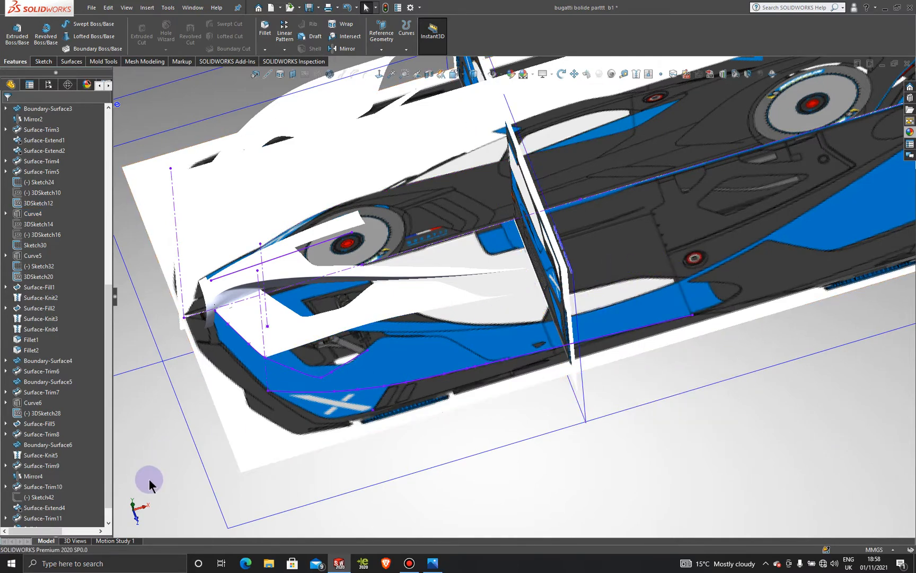
pyautogui.scroll(-6, 511, 311)
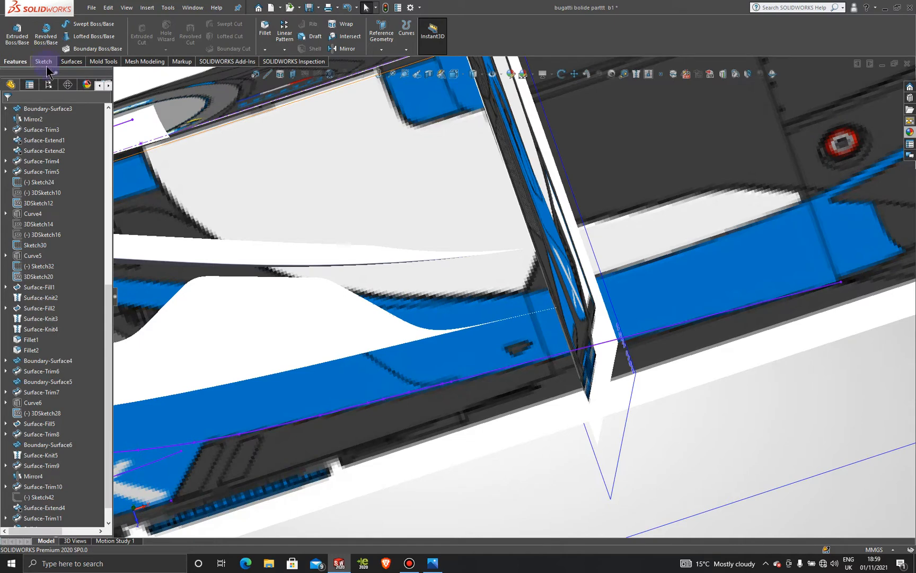
pyautogui.click(45, 62)
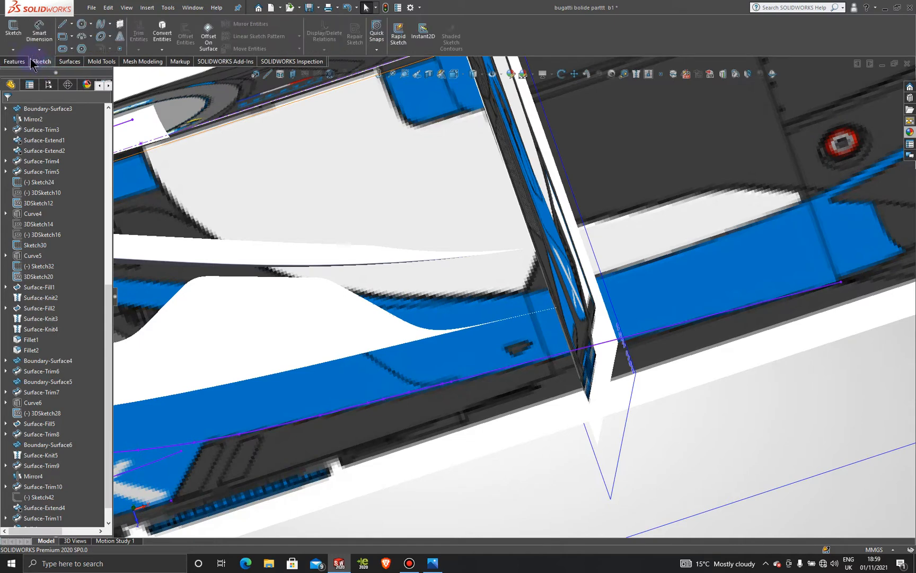
pyautogui.click(412, 561)
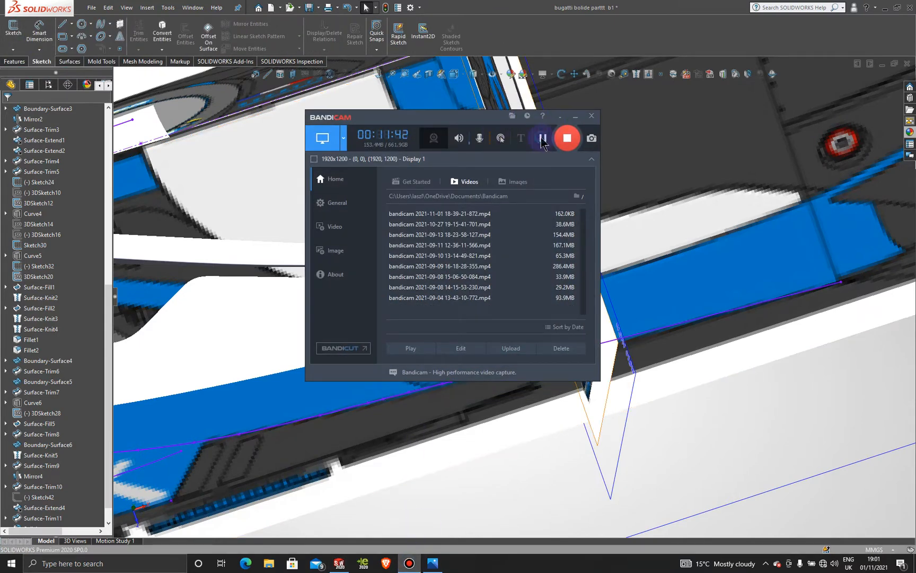
pyautogui.click(578, 120)
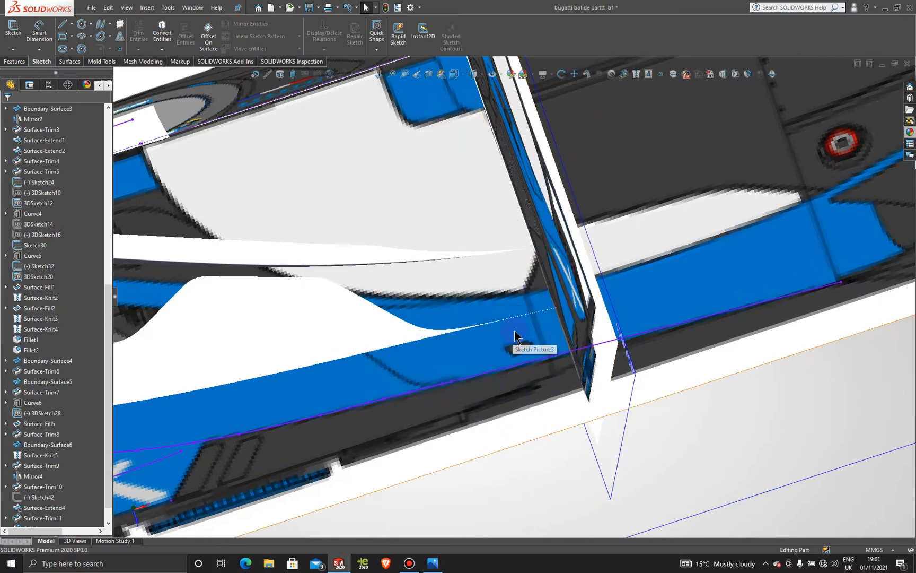
pyautogui.moveTo(518, 342)
pyautogui.mouseDown(button='middle')
pyautogui.moveTo(530, 349)
pyautogui.moveTo(520, 350)
pyautogui.mouseUp(button='middle')
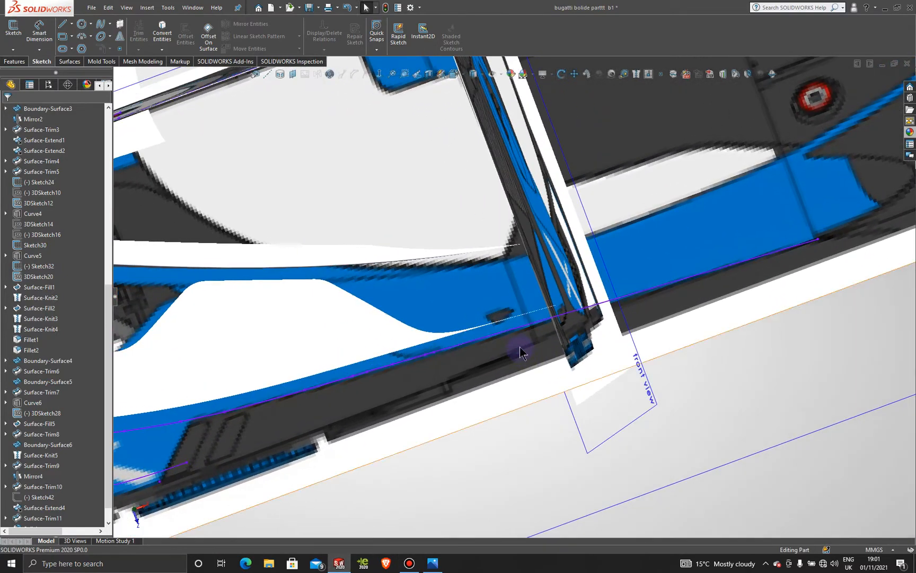
pyautogui.click(16, 49)
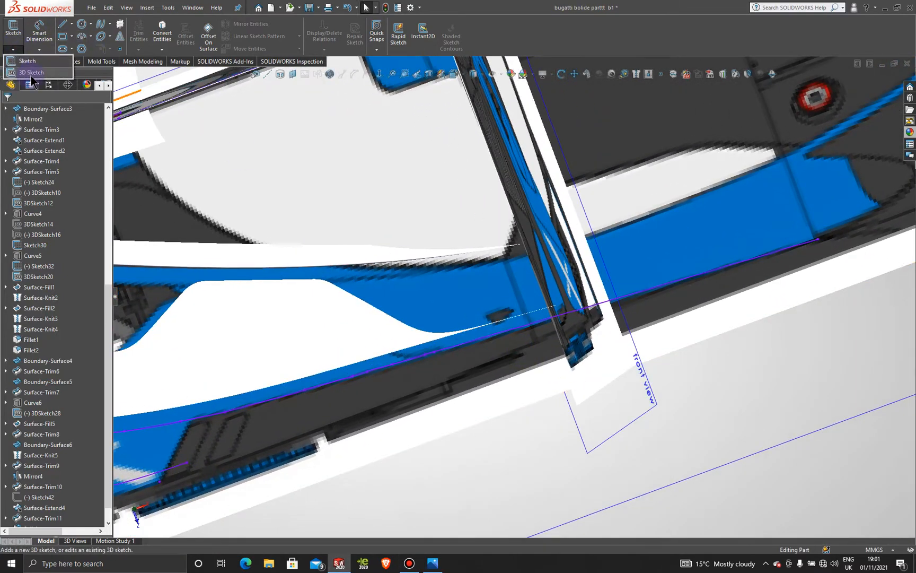
pyautogui.click(34, 80)
pyautogui.click(101, 25)
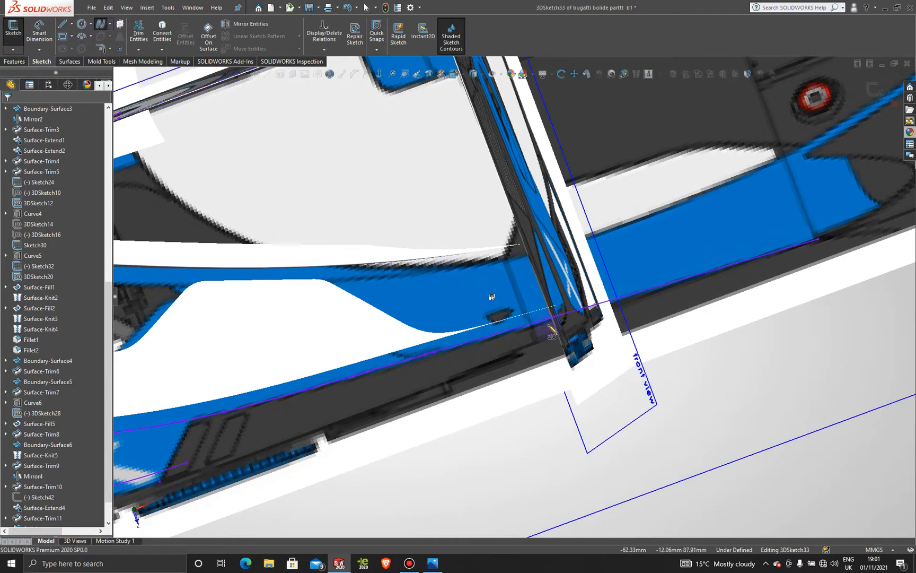
pyautogui.scroll(-3, 535, 281)
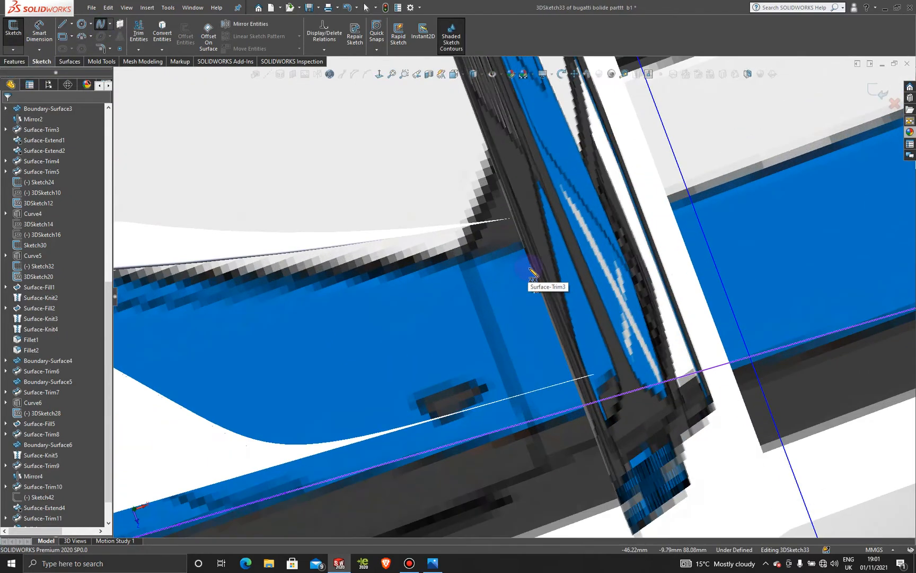
pyautogui.click(512, 218)
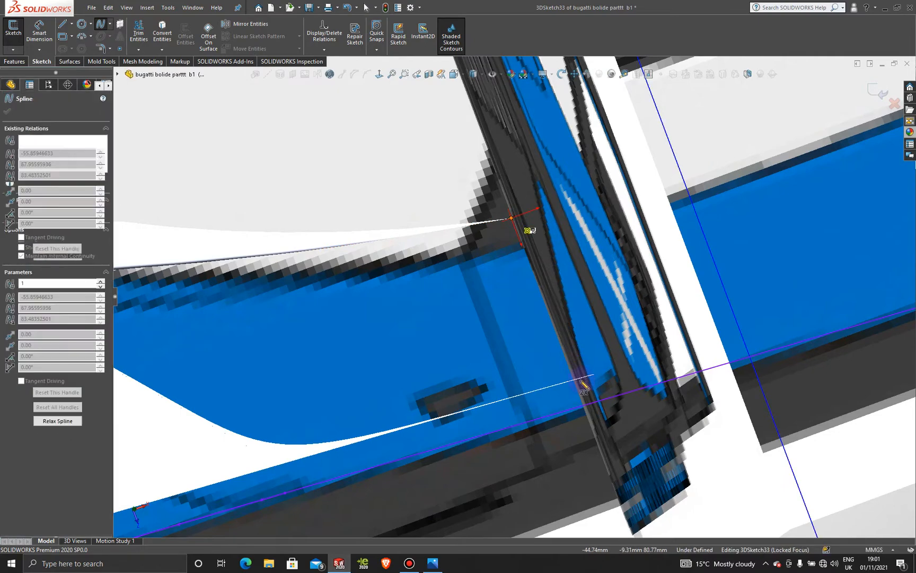
pyautogui.moveTo(553, 341); pyautogui.dragTo(567, 388, button='middle')
pyautogui.scroll(-4, 584, 366)
pyautogui.scroll(-2, 573, 366)
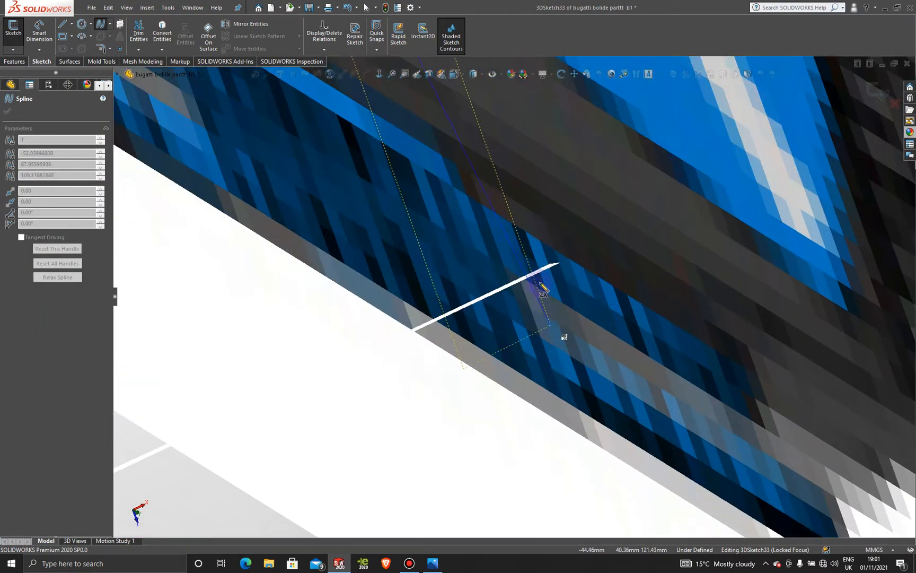
pyautogui.moveTo(558, 327); pyautogui.dragTo(587, 378, button='middle')
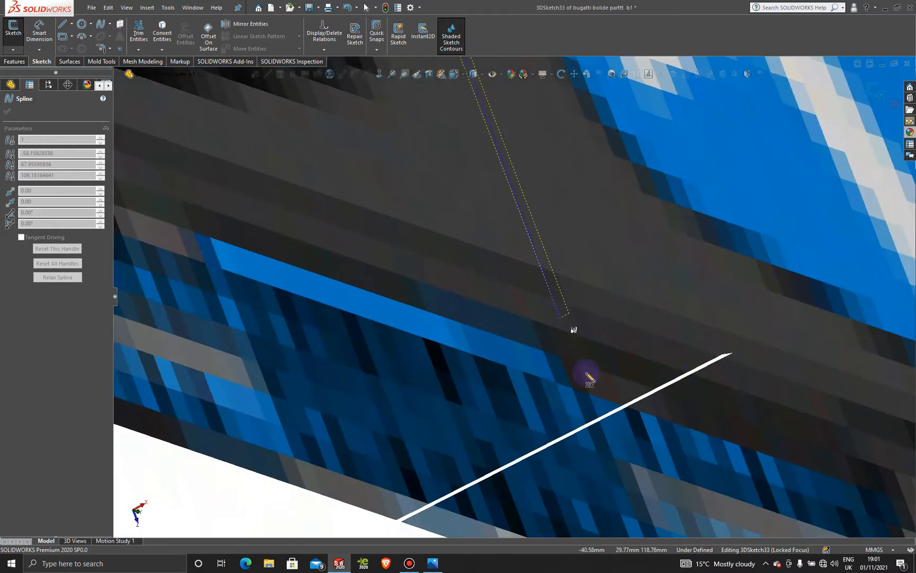
pyautogui.doubleClick(728, 357)
pyautogui.moveTo(695, 406); pyautogui.dragTo(656, 386, button='middle')
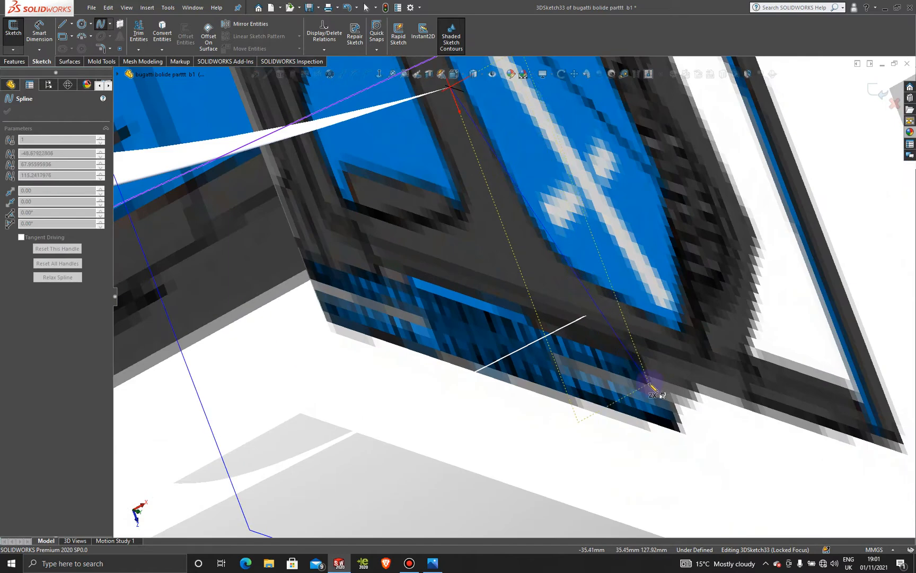
pyautogui.scroll(6, 552, 383)
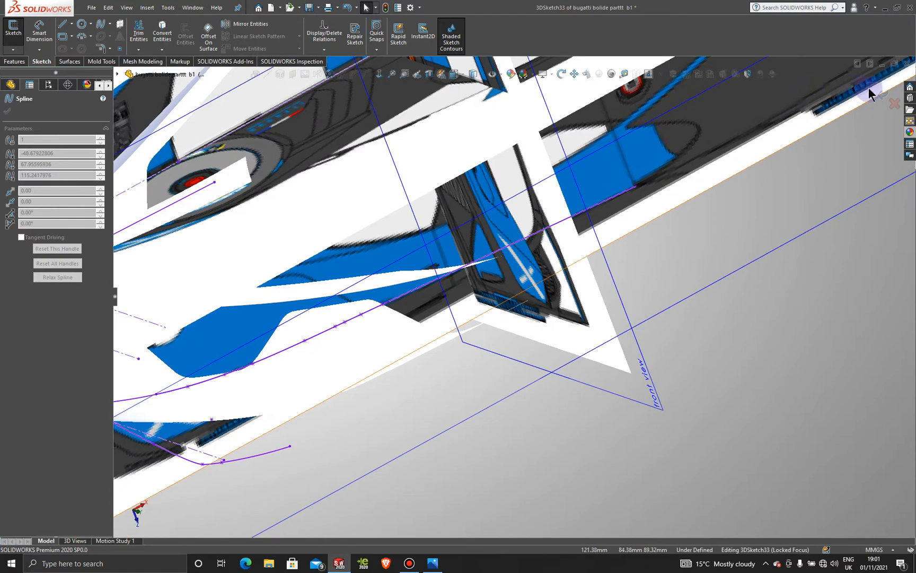
pyautogui.click(869, 94)
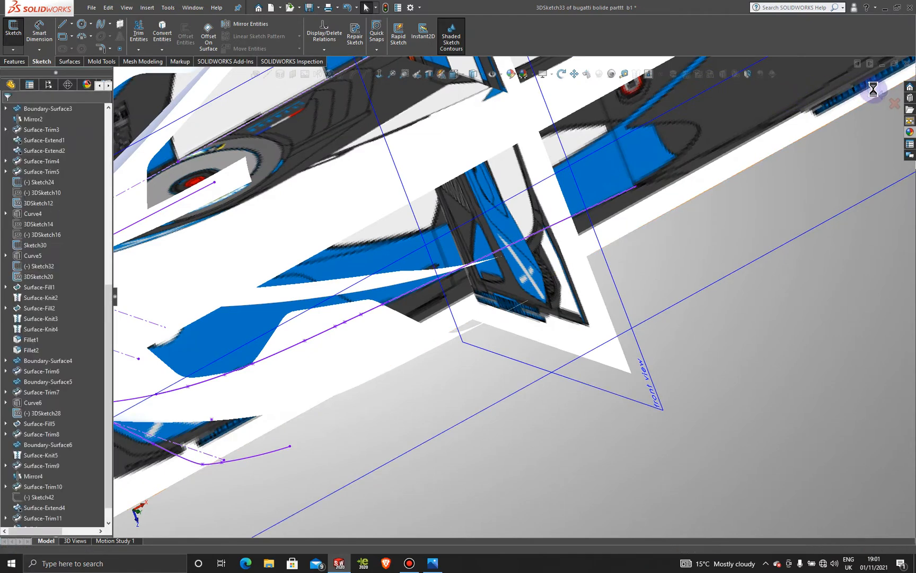
# Activate Display State-2 and view the thin pointed tip of the outer fender surface up close.
pyautogui.click(50, 87)
pyautogui.doubleClick(54, 522)
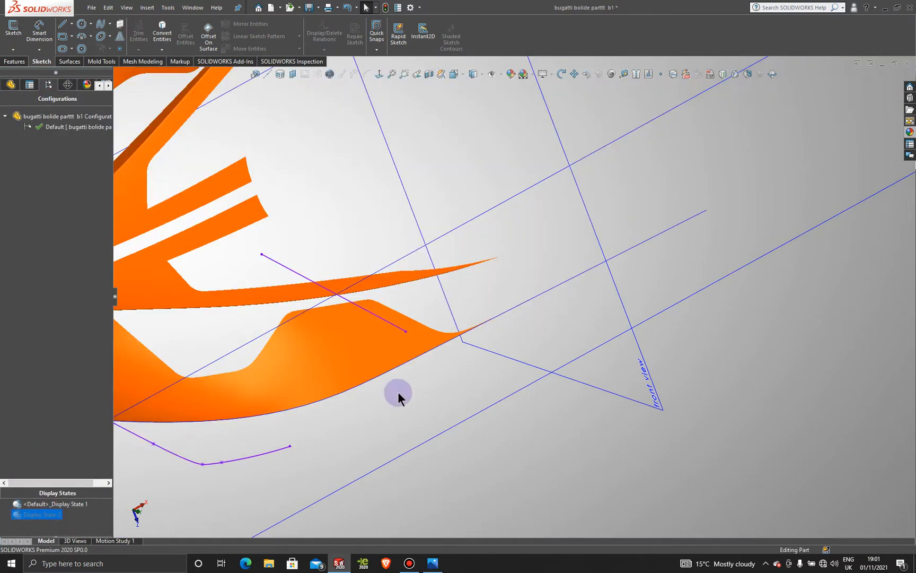
pyautogui.moveTo(542, 333); pyautogui.dragTo(399, 283, button='middle')
pyautogui.scroll(-5, 377, 183)
pyautogui.scroll(-4, 373, 270)
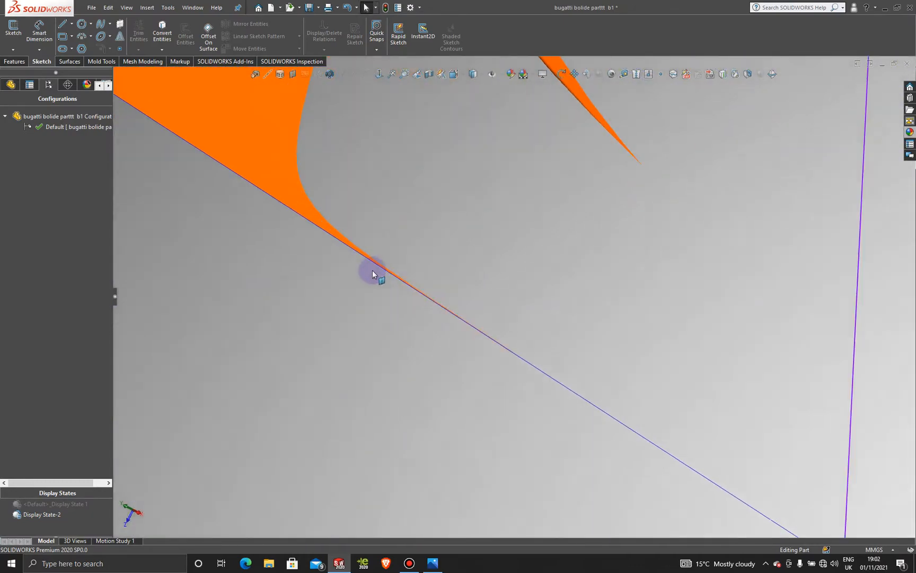
pyautogui.scroll(-4, 555, 373)
pyautogui.scroll(-5, 565, 360)
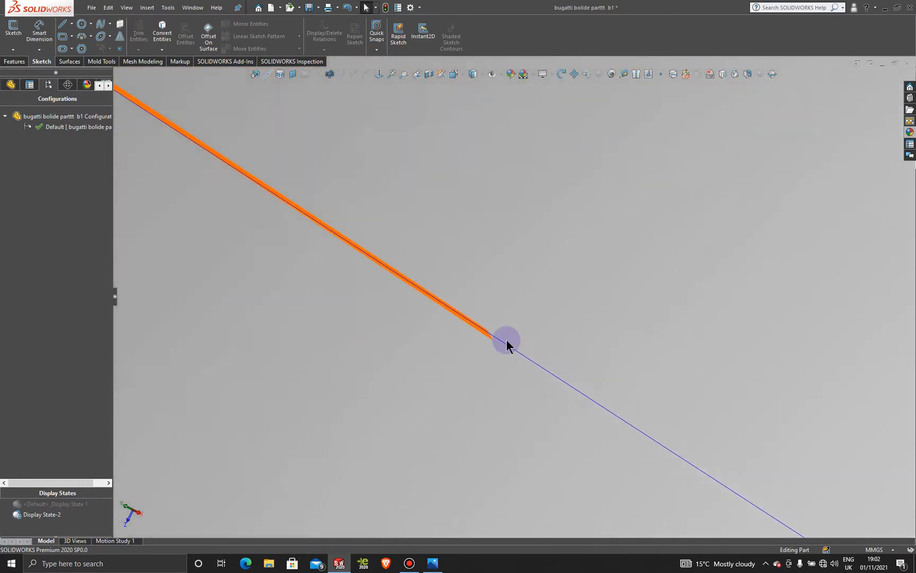
# Examine the outer fender surface's pointed tip and the neighbouring panels from several angles.
pyautogui.moveTo(485, 358); pyautogui.dragTo(441, 303, button='middle')
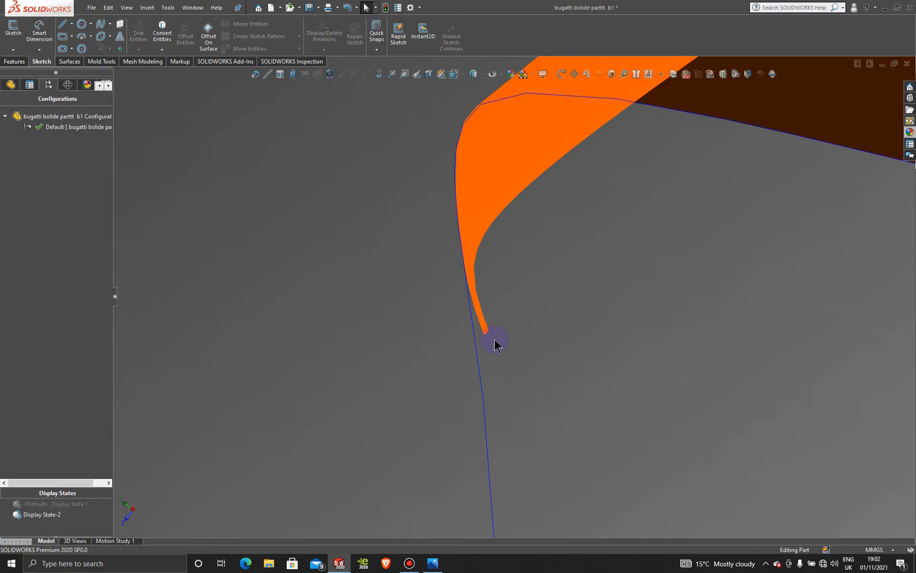
pyautogui.moveTo(513, 314); pyautogui.dragTo(511, 307, button='middle')
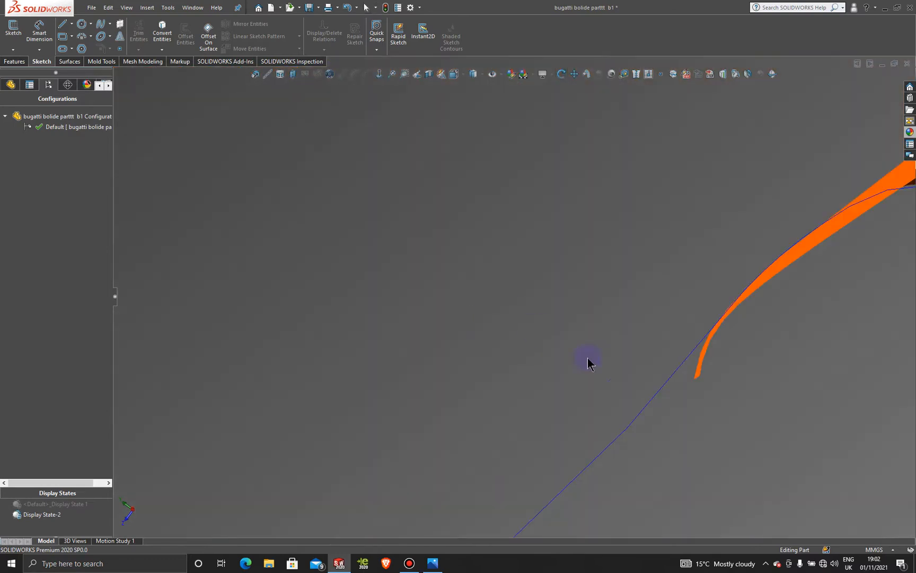
pyautogui.moveTo(701, 379); pyautogui.dragTo(529, 328, button='middle')
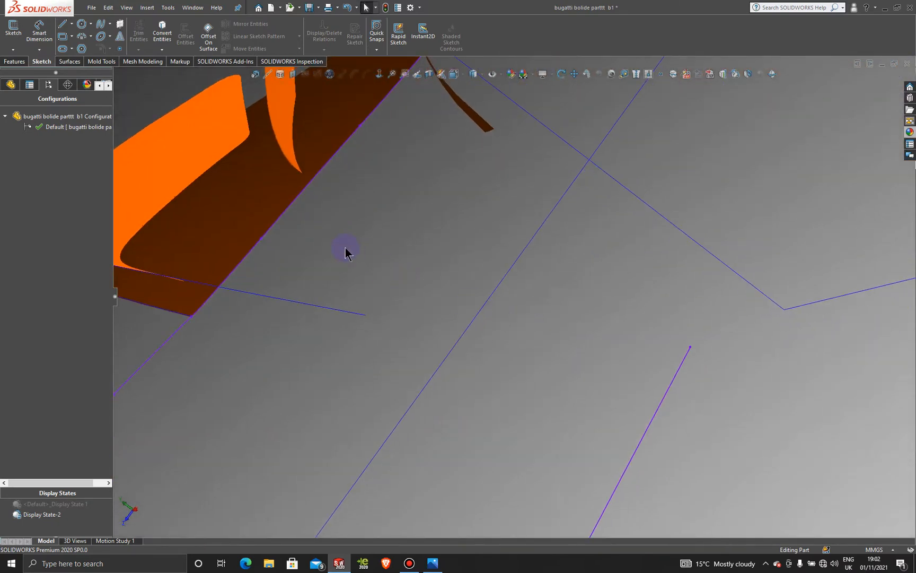
pyautogui.scroll(1, 343, 242)
pyautogui.scroll(-2, 343, 242)
pyautogui.moveTo(373, 246); pyautogui.dragTo(390, 248, button='middle')
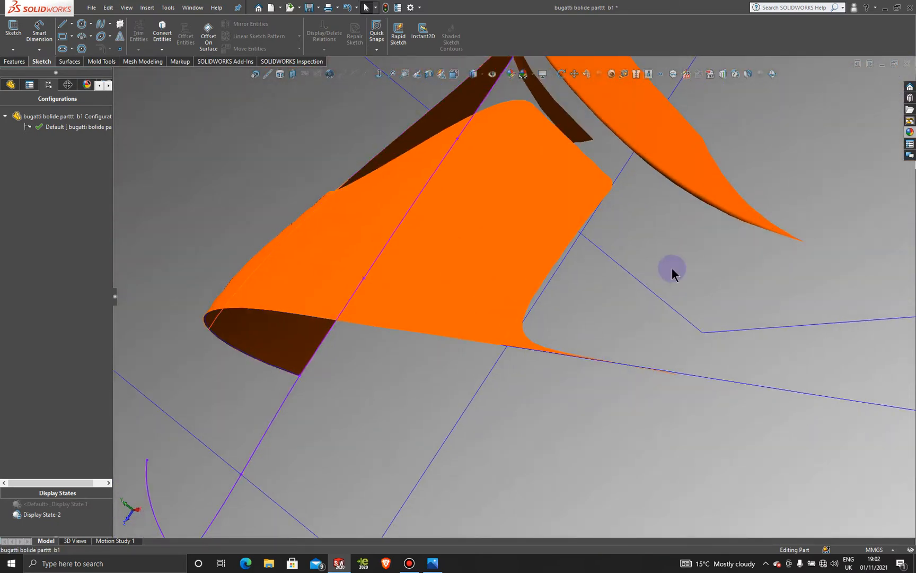
pyautogui.scroll(5, 672, 269)
pyautogui.scroll(-5, 584, 351)
pyautogui.moveTo(585, 347); pyautogui.dragTo(601, 313, button='middle')
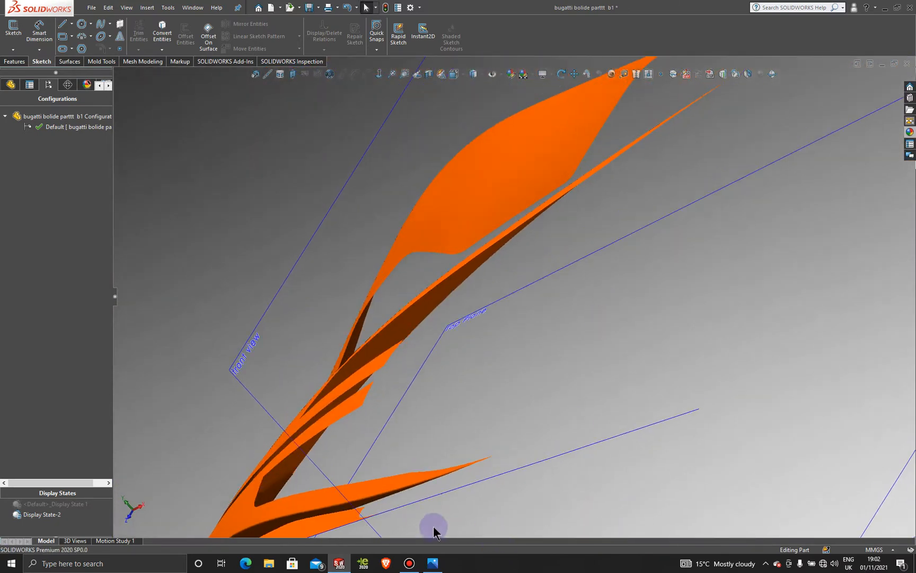
pyautogui.click(409, 563)
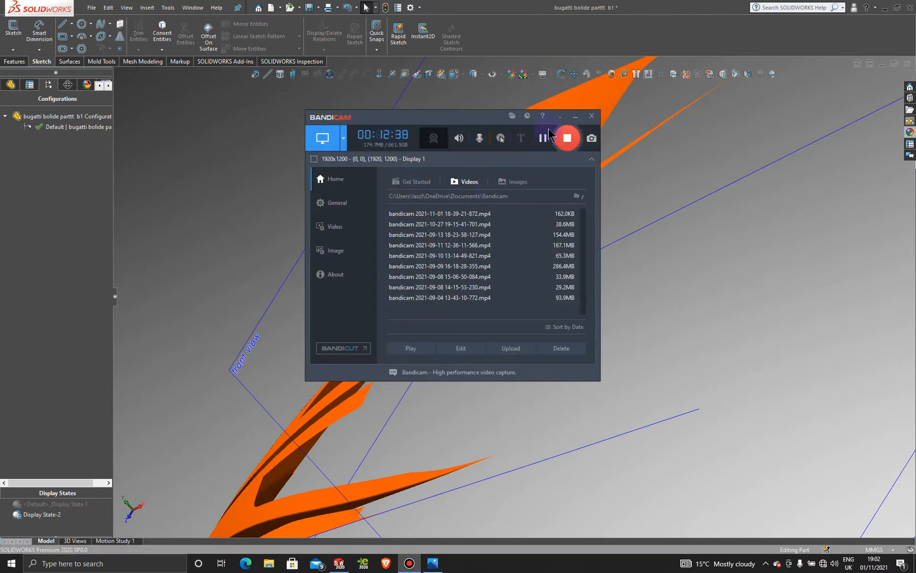
pyautogui.click(575, 116)
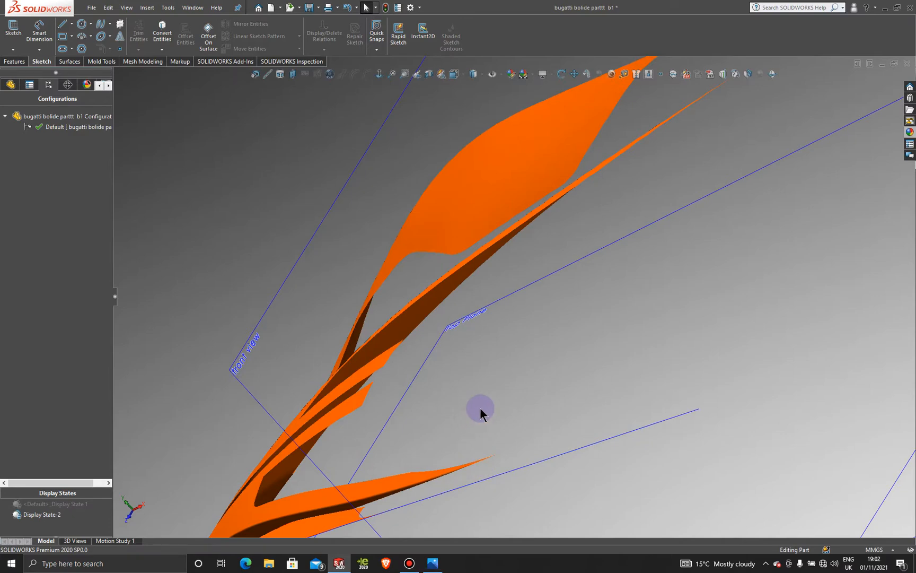
# Start a spline in a new 3D sketch with its first point on the pointed tip of the narrow inner fender strip.
pyautogui.moveTo(480, 408); pyautogui.dragTo(507, 429, button='middle')
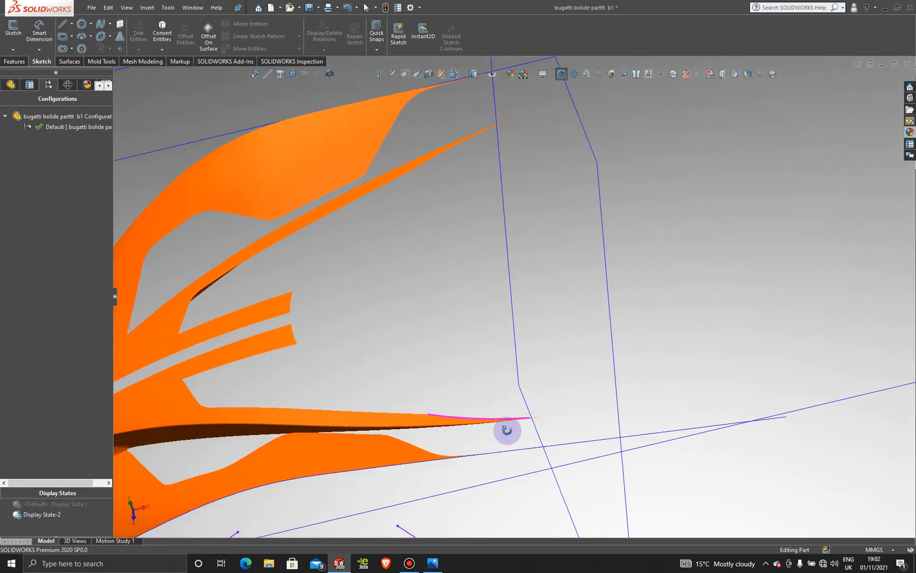
pyautogui.scroll(-4, 539, 432)
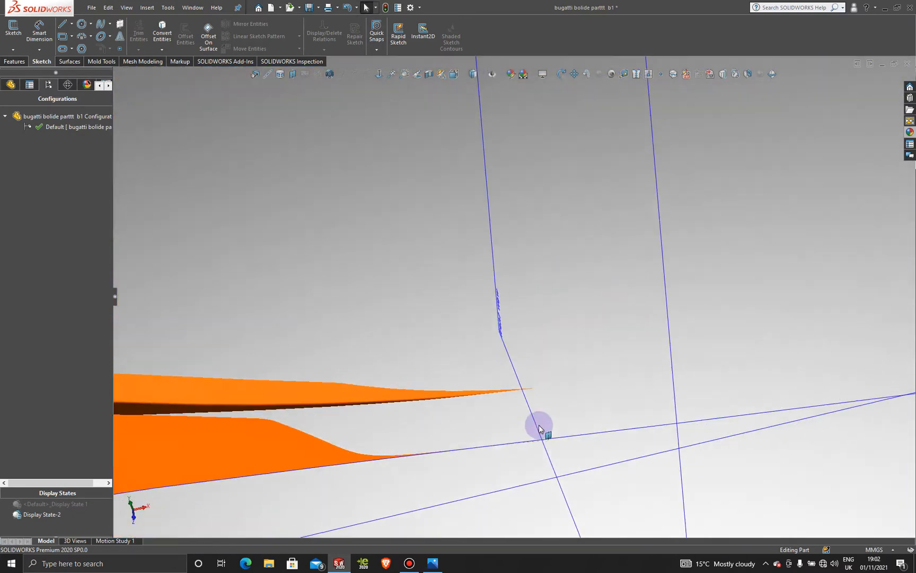
pyautogui.click(17, 51)
pyautogui.click(26, 72)
pyautogui.click(101, 26)
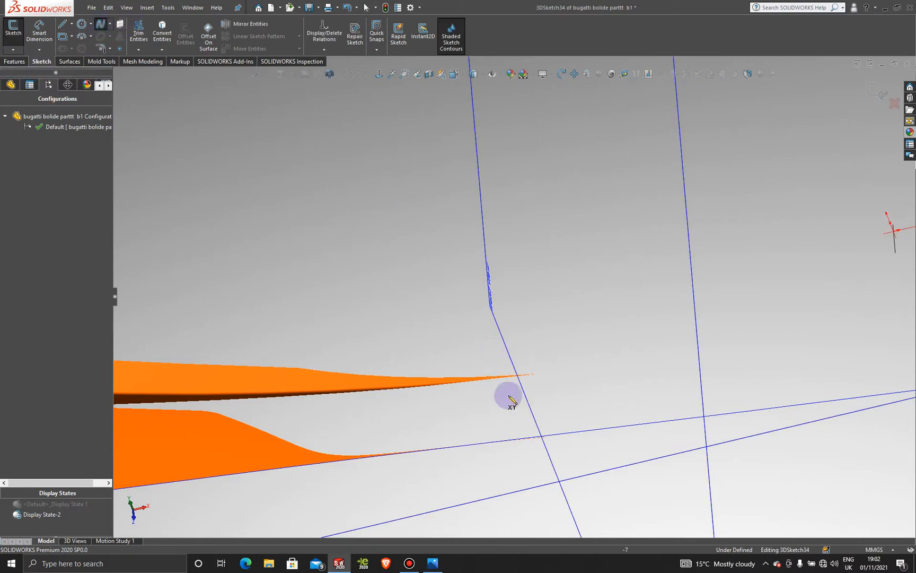
pyautogui.scroll(-4, 530, 387)
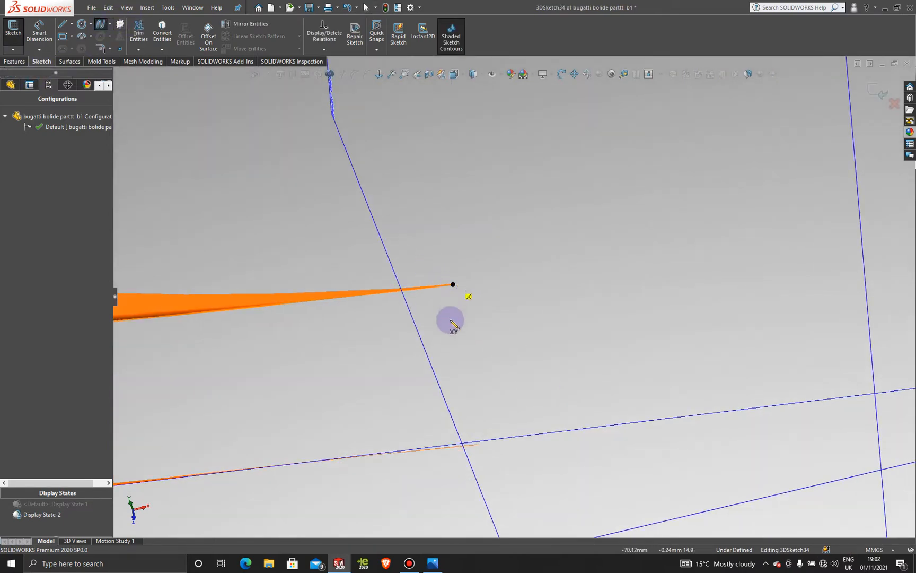
pyautogui.scroll(-3, 435, 296)
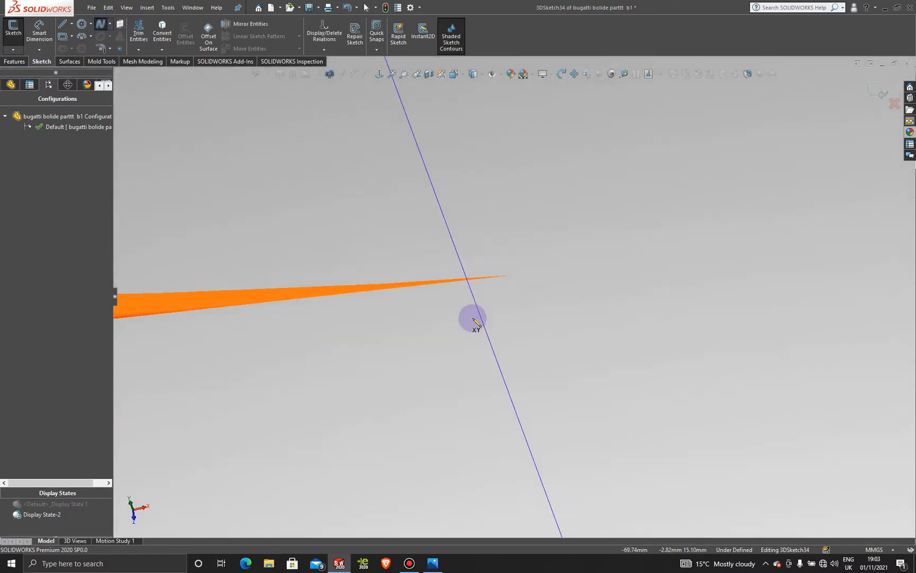
pyautogui.moveTo(473, 319)
pyautogui.mouseDown(button='middle')
pyautogui.moveTo(419, 321)
pyautogui.moveTo(529, 326)
pyautogui.mouseUp(button='middle')
pyautogui.scroll(-5, 525, 293)
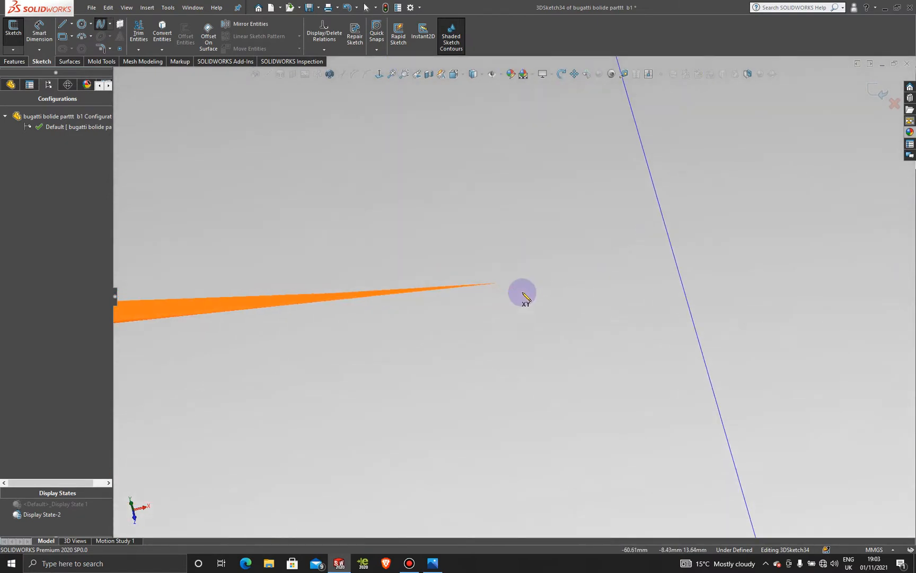
pyautogui.scroll(-3, 487, 299)
pyautogui.scroll(-4, 488, 289)
pyautogui.click(516, 249)
pyautogui.scroll(-3, 628, 280)
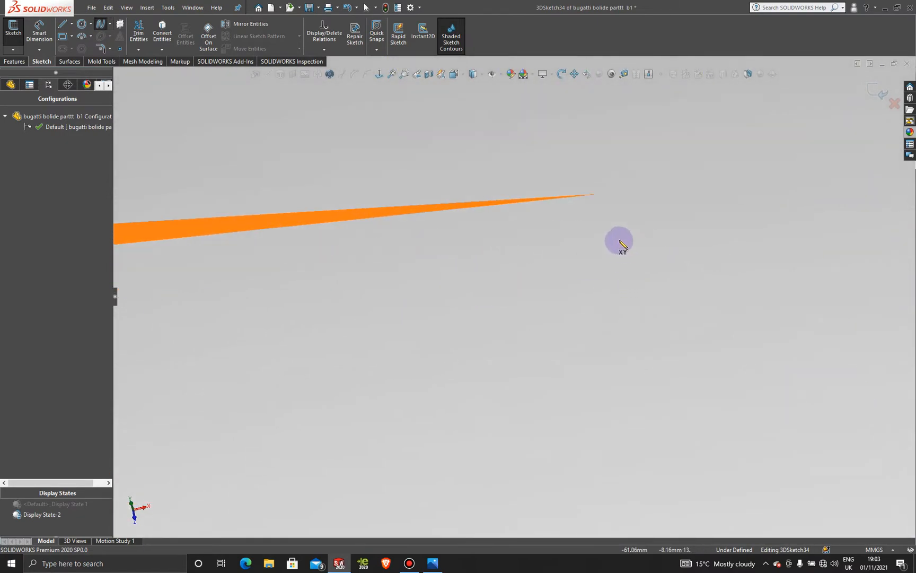
pyautogui.moveTo(577, 215); pyautogui.dragTo(576, 218, button='middle')
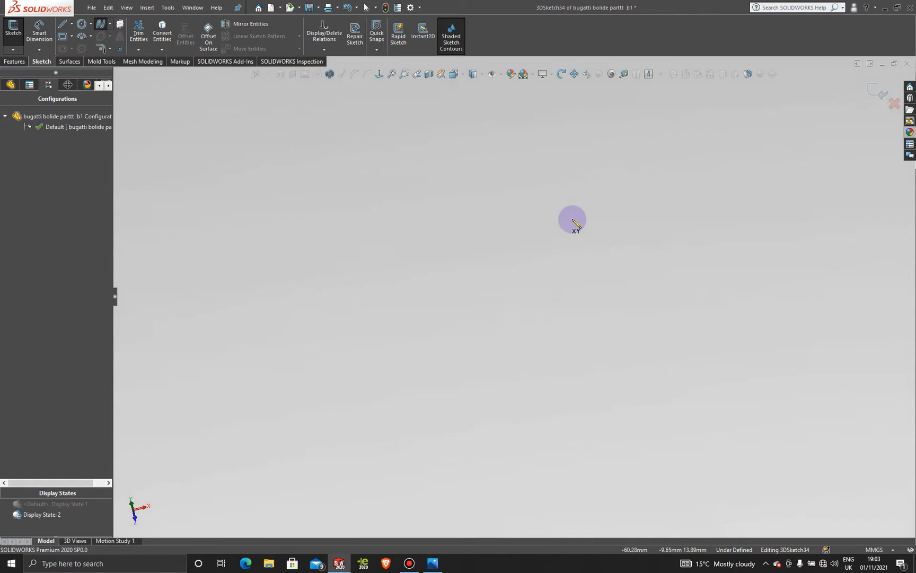
pyautogui.scroll(5, 532, 243)
pyautogui.scroll(-4, 538, 371)
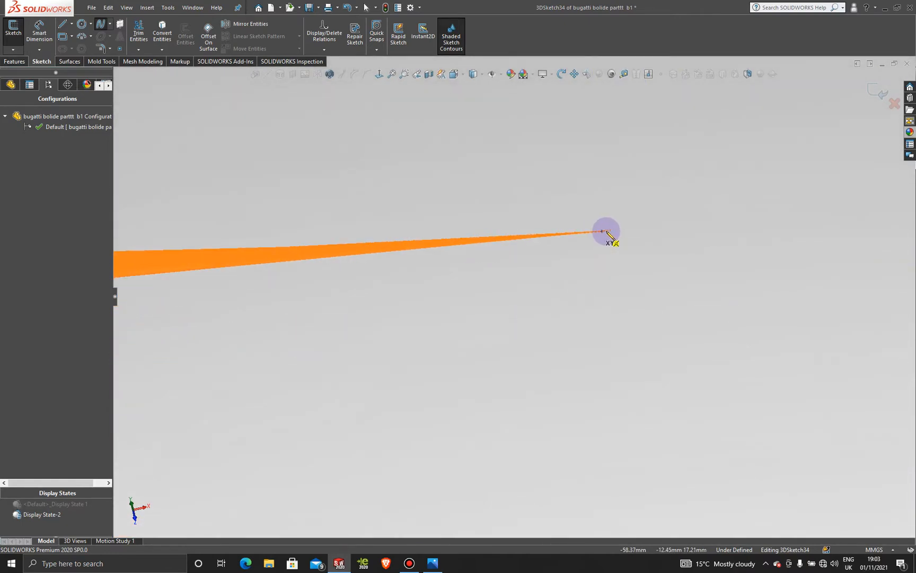
pyautogui.click(611, 231)
# End the 3D spline at the upper corner of the outer fender surface's tip, bridging the two surfaces with two points.
pyautogui.scroll(3, 605, 369)
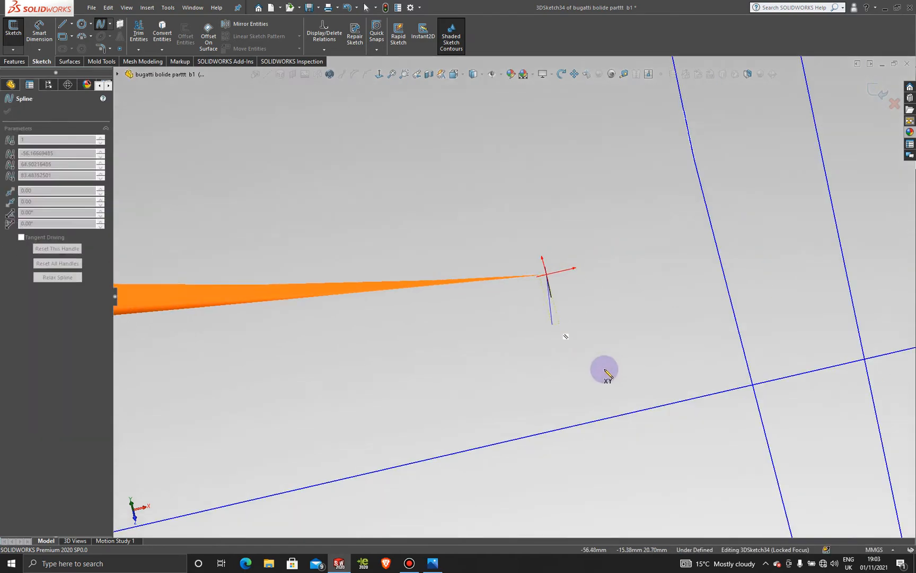
pyautogui.moveTo(500, 398)
pyautogui.mouseDown(button='middle')
pyautogui.moveTo(486, 389)
pyautogui.moveTo(472, 394)
pyautogui.moveTo(474, 477)
pyautogui.moveTo(511, 451)
pyautogui.moveTo(542, 368)
pyautogui.moveTo(512, 385)
pyautogui.moveTo(518, 366)
pyautogui.mouseUp(button='middle')
pyautogui.moveTo(423, 332)
pyautogui.mouseDown(button='middle')
pyautogui.moveTo(456, 268)
pyautogui.moveTo(390, 205)
pyautogui.moveTo(325, 273)
pyautogui.moveTo(344, 311)
pyautogui.moveTo(446, 365)
pyautogui.moveTo(548, 456)
pyautogui.moveTo(485, 388)
pyautogui.moveTo(441, 314)
pyautogui.moveTo(552, 389)
pyautogui.moveTo(468, 390)
pyautogui.mouseUp(button='middle')
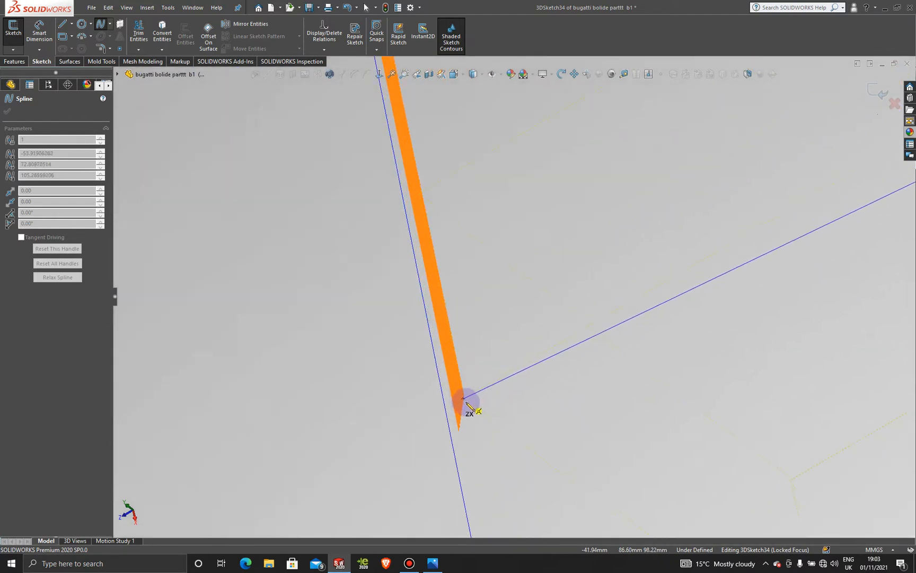
pyautogui.click(464, 394)
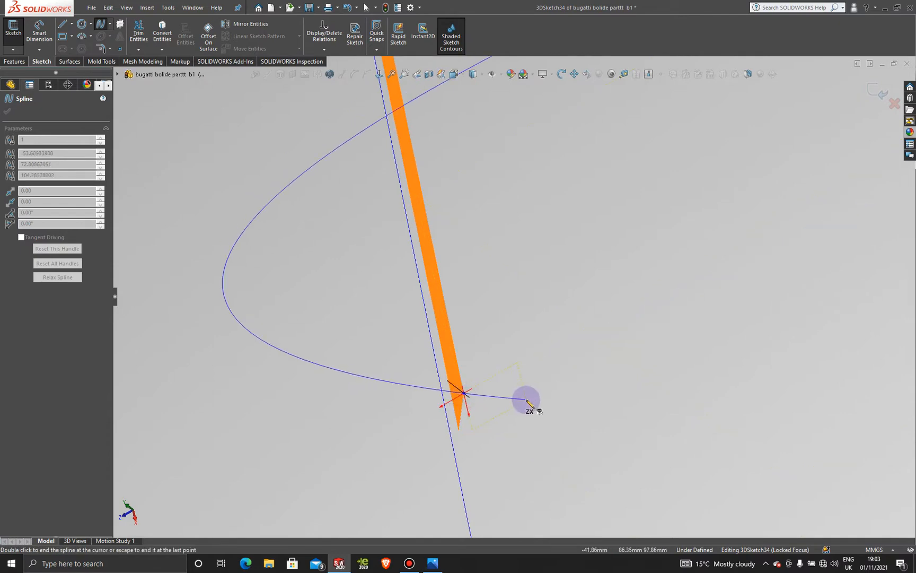
pyautogui.press('Escape')
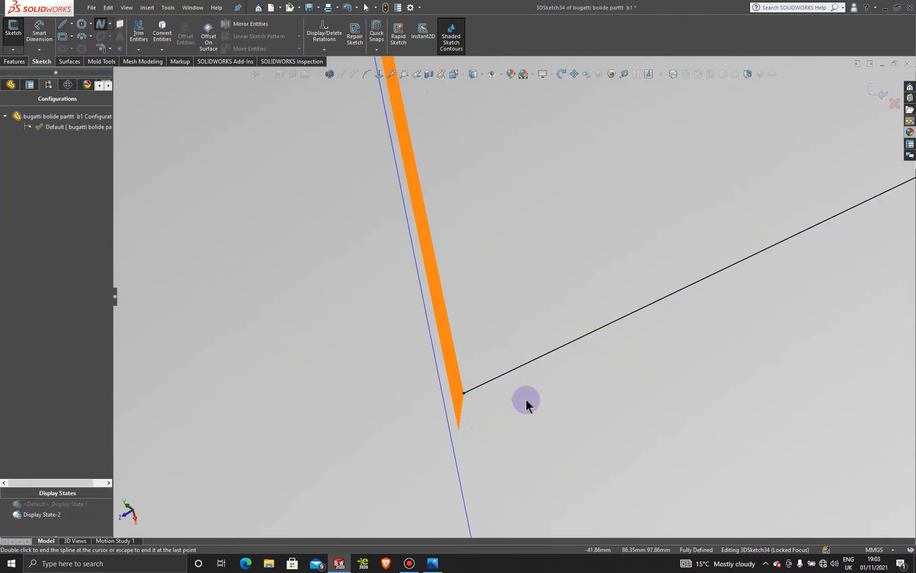
# View the bridging spline square to the front view plane and examine it up close.
pyautogui.scroll(15, 526, 400)
pyautogui.scroll(5, 526, 400)
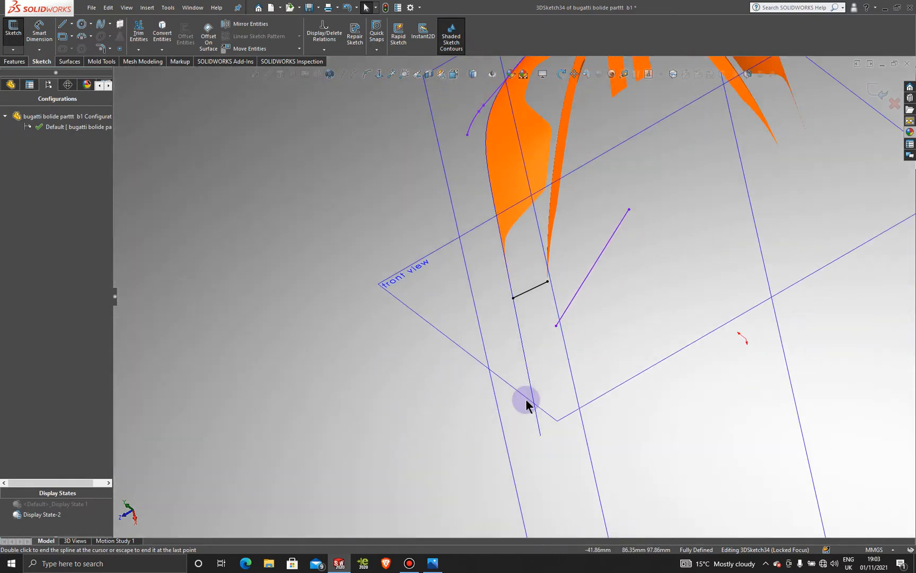
pyautogui.moveTo(526, 399)
pyautogui.mouseDown(button='middle')
pyautogui.moveTo(552, 364)
pyautogui.moveTo(568, 295)
pyautogui.moveTo(557, 276)
pyautogui.mouseUp(button='middle')
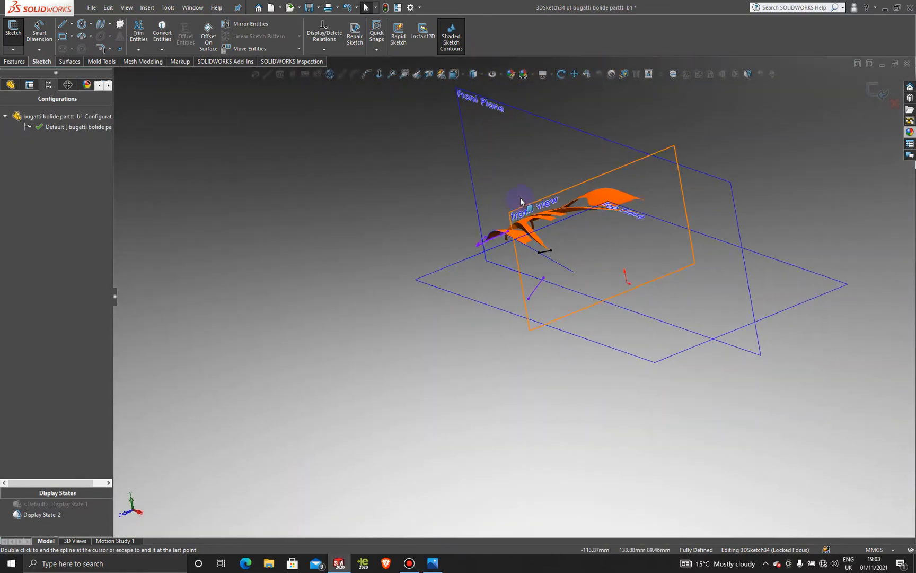
pyautogui.click(516, 210)
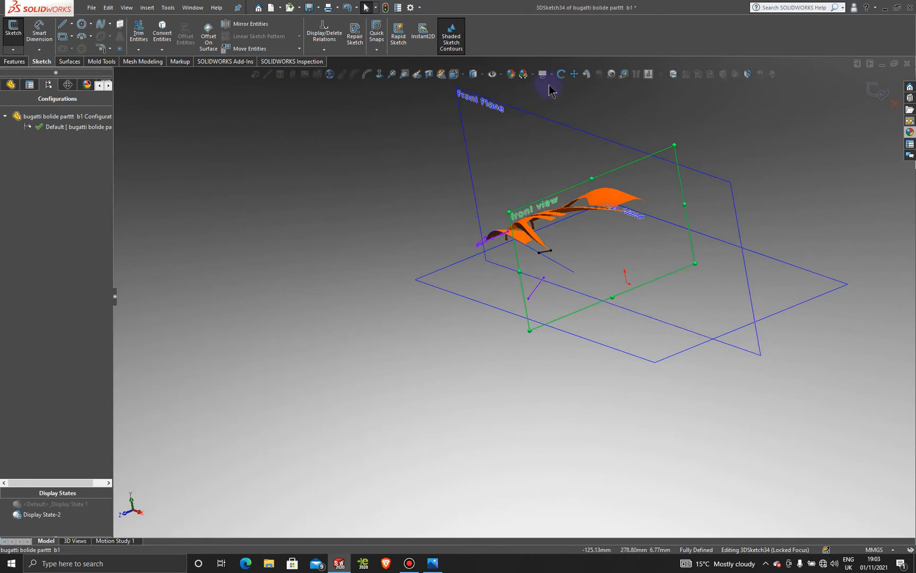
pyautogui.click(380, 75)
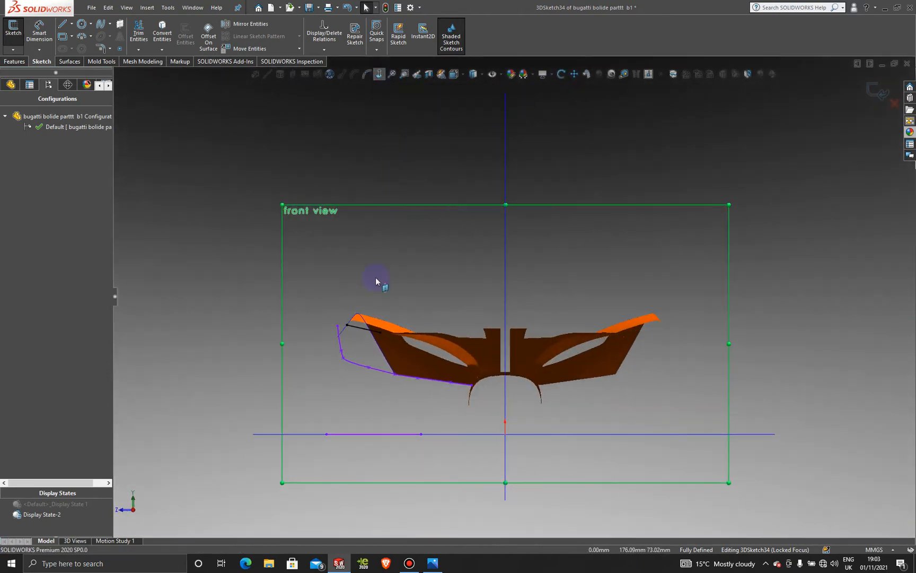
pyautogui.scroll(-5, 370, 344)
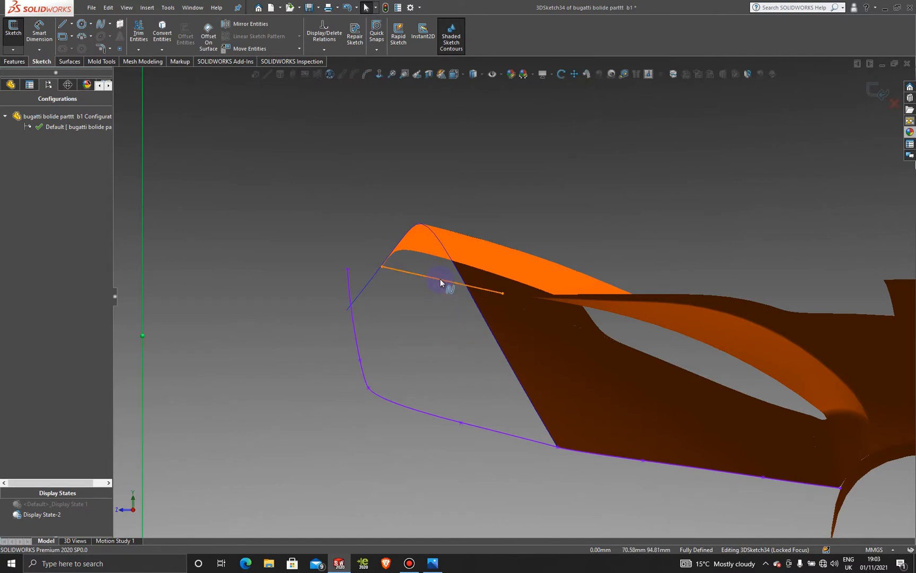
# In the Right view, bow the straight bridging spline downward between the fender tips by reshaping the tangency handles at both ends.
pyautogui.moveTo(451, 341); pyautogui.dragTo(455, 326, button='middle')
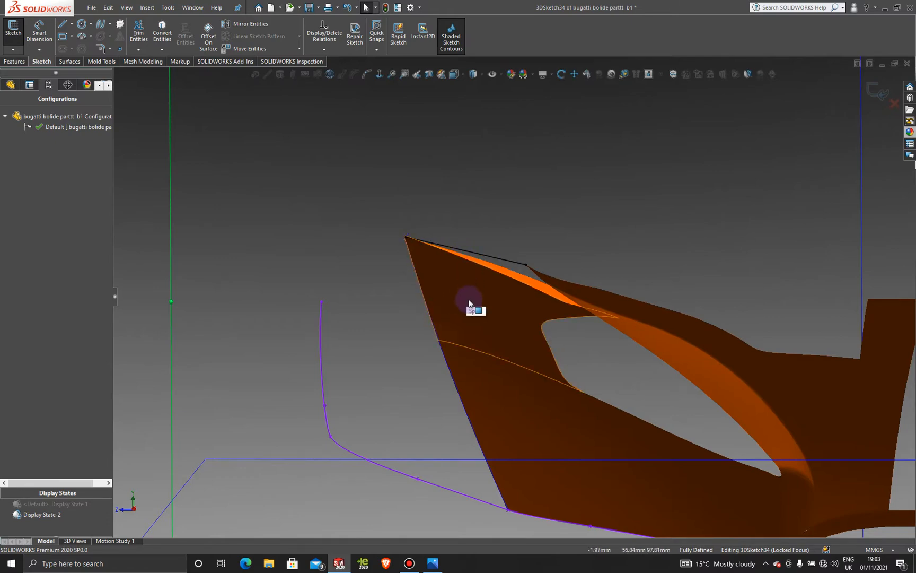
pyautogui.press('space')
pyautogui.click(432, 331)
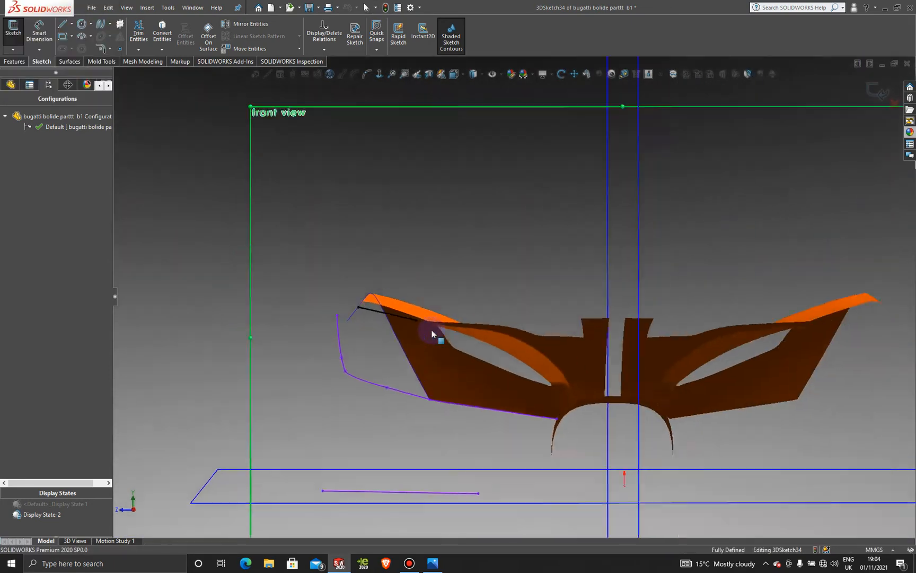
pyautogui.scroll(-10, 389, 327)
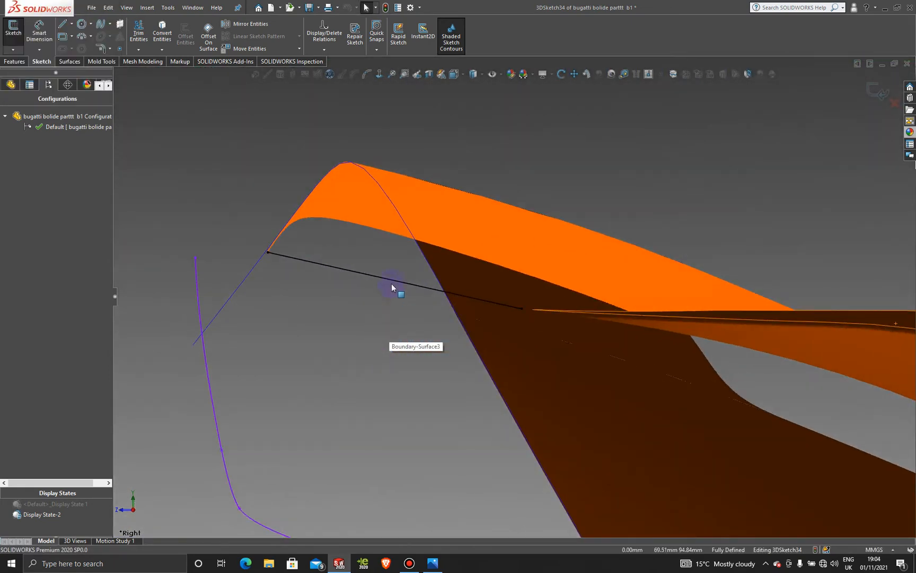
pyautogui.click(391, 281)
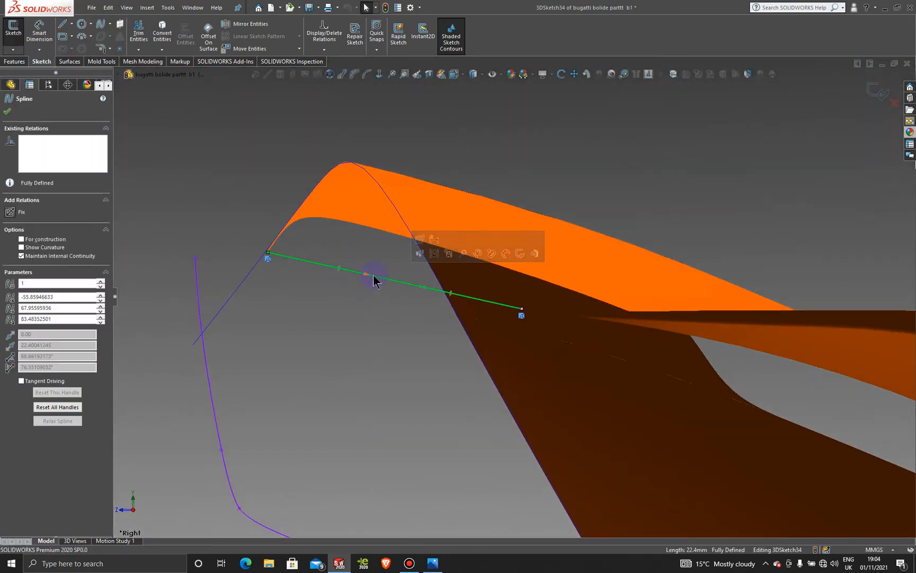
pyautogui.moveTo(374, 279); pyautogui.dragTo(333, 312)
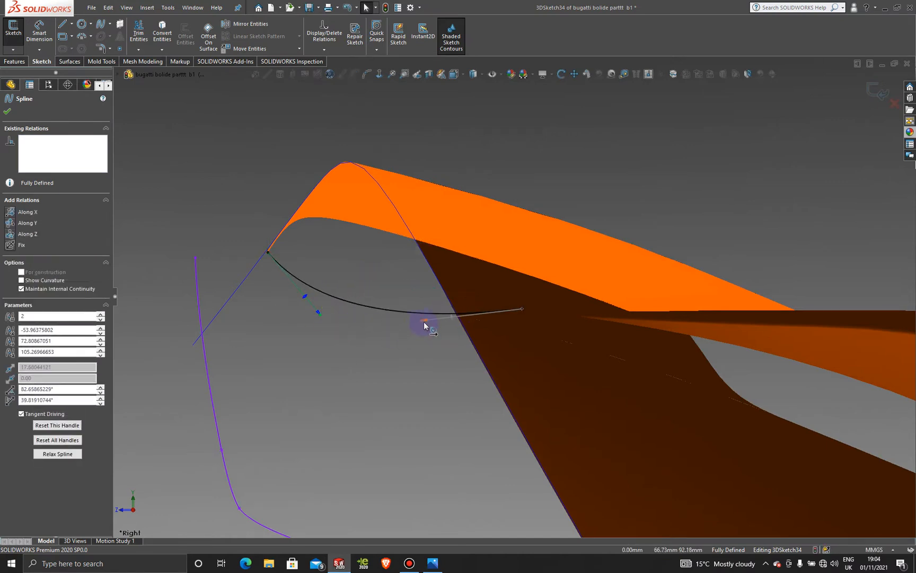
pyautogui.moveTo(424, 324); pyautogui.dragTo(448, 347)
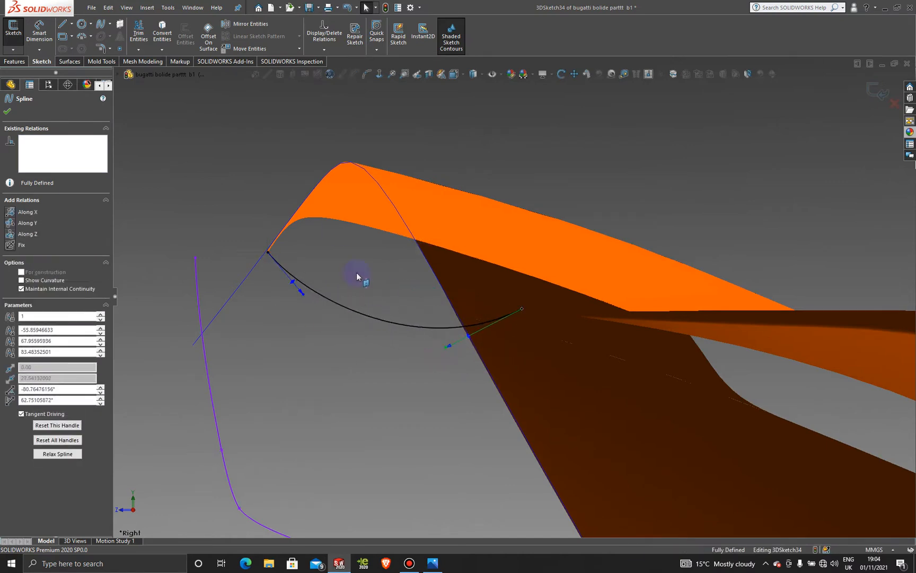
# Insert four additional spline points along the bowed spline, two near its outer end and two towards the inner tip.
pyautogui.click(367, 79)
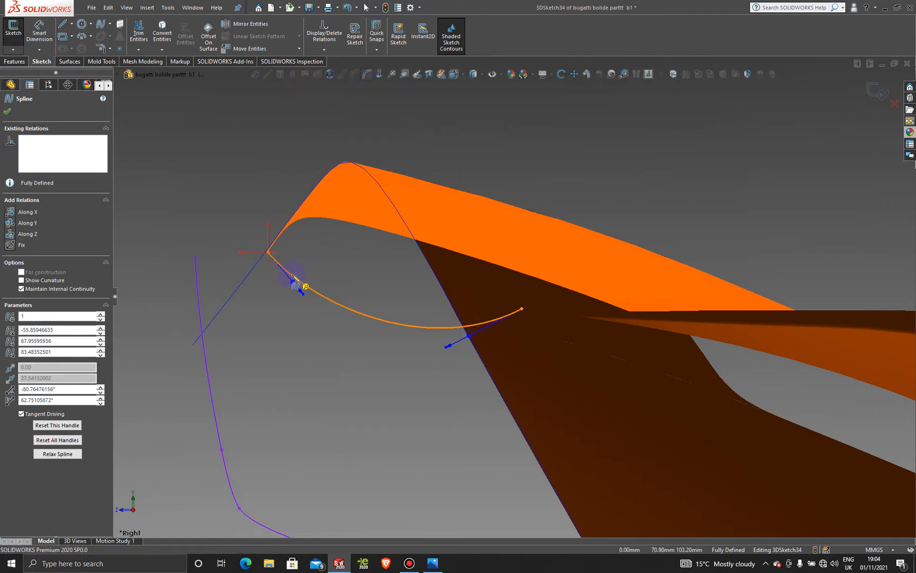
pyautogui.click(291, 275)
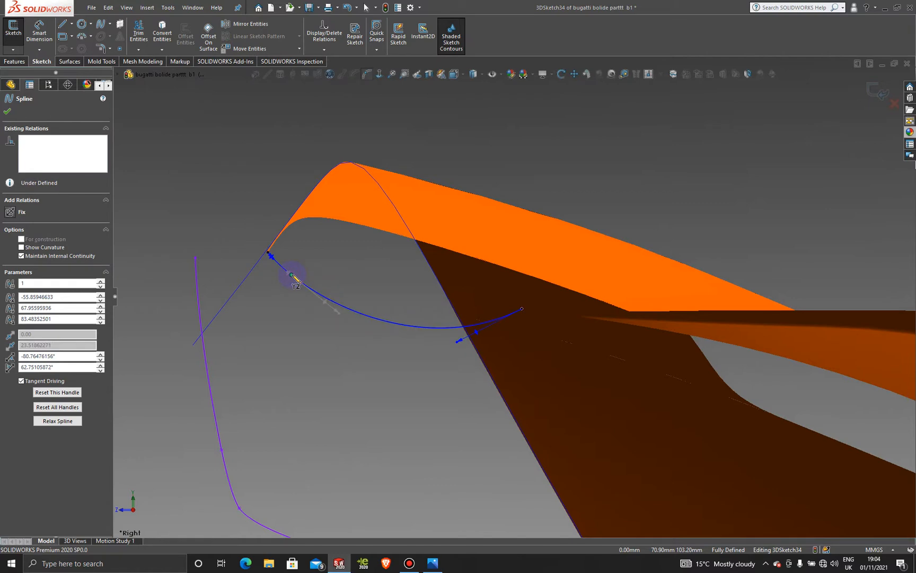
pyautogui.click(331, 300)
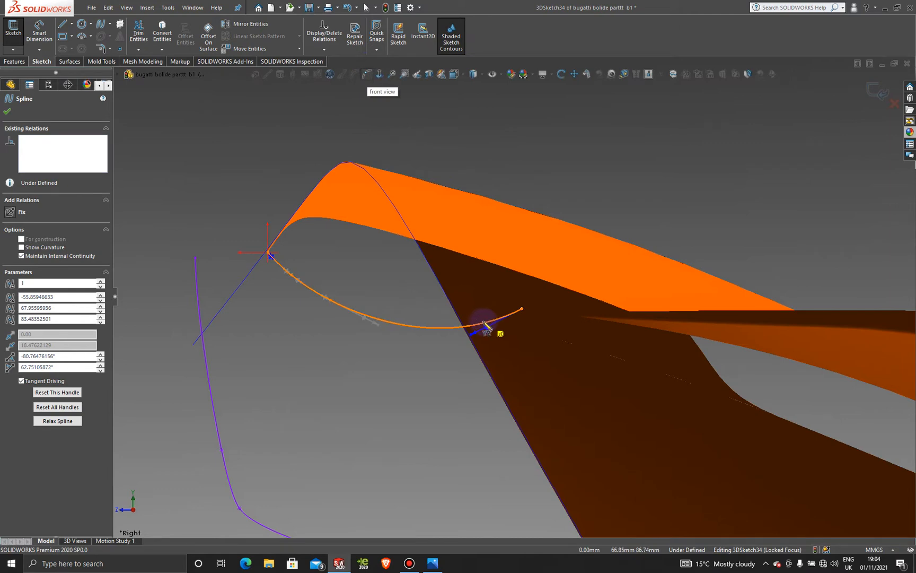
pyautogui.moveTo(480, 326); pyautogui.dragTo(450, 331)
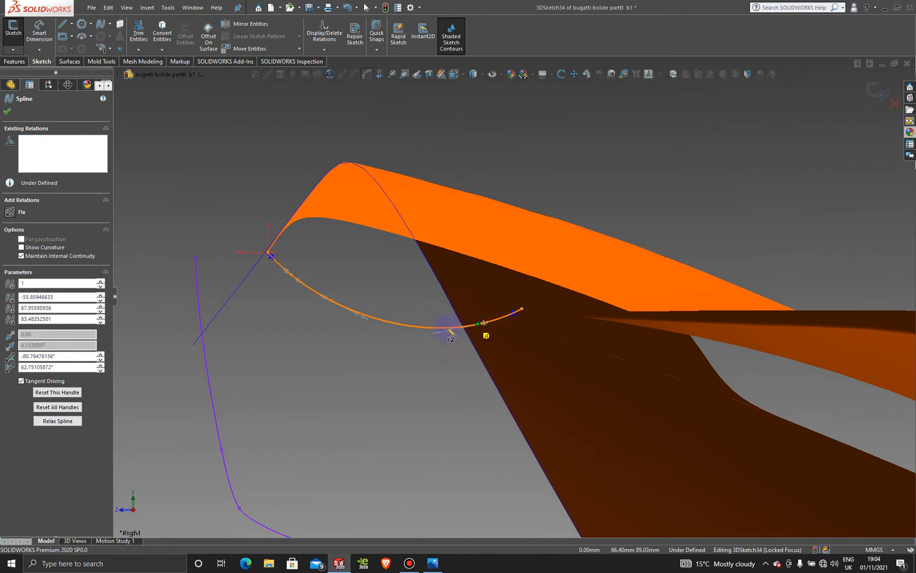
pyautogui.click(428, 328)
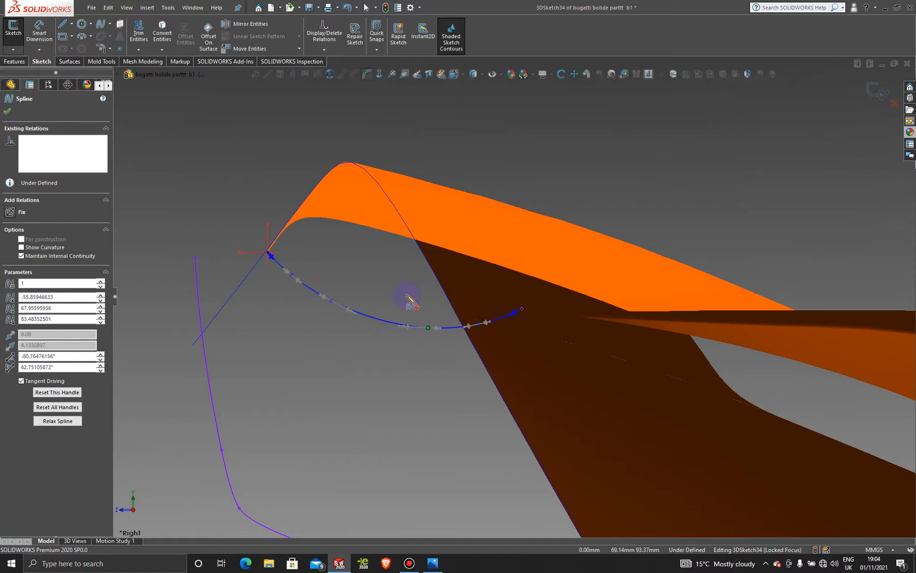
pyautogui.press('Escape')
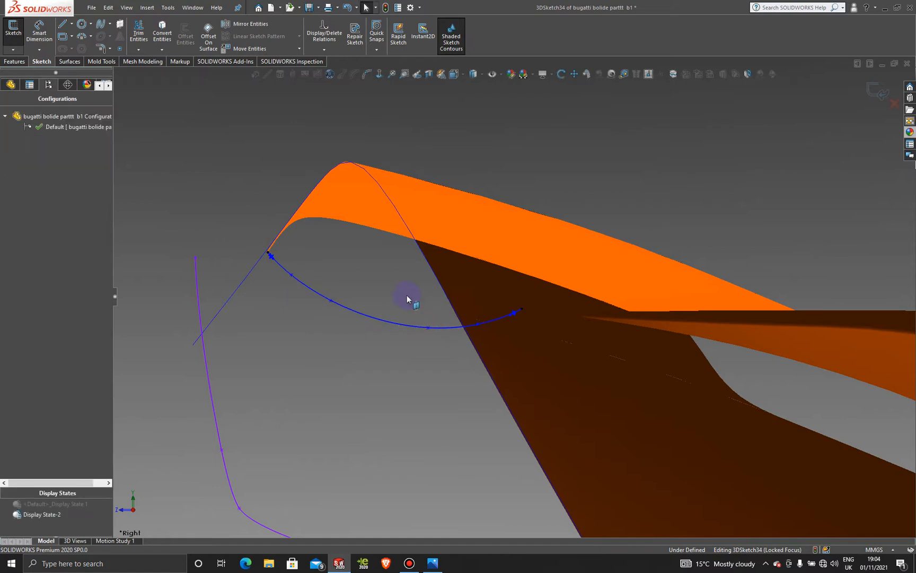
# Show the spline's control polygon and pull its control vertices down and outward into a deeper U-shaped curve with a flatter base.
pyautogui.click(360, 315)
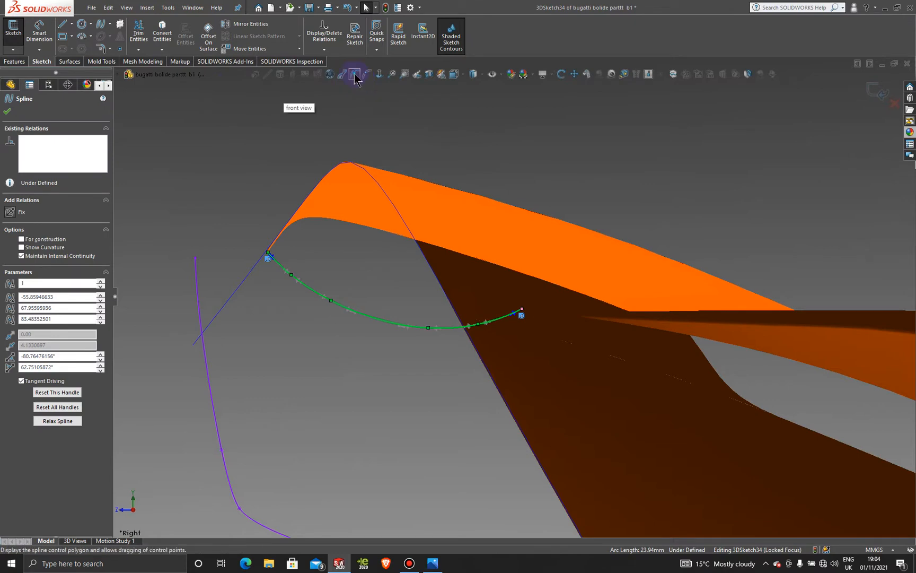
pyautogui.click(409, 331)
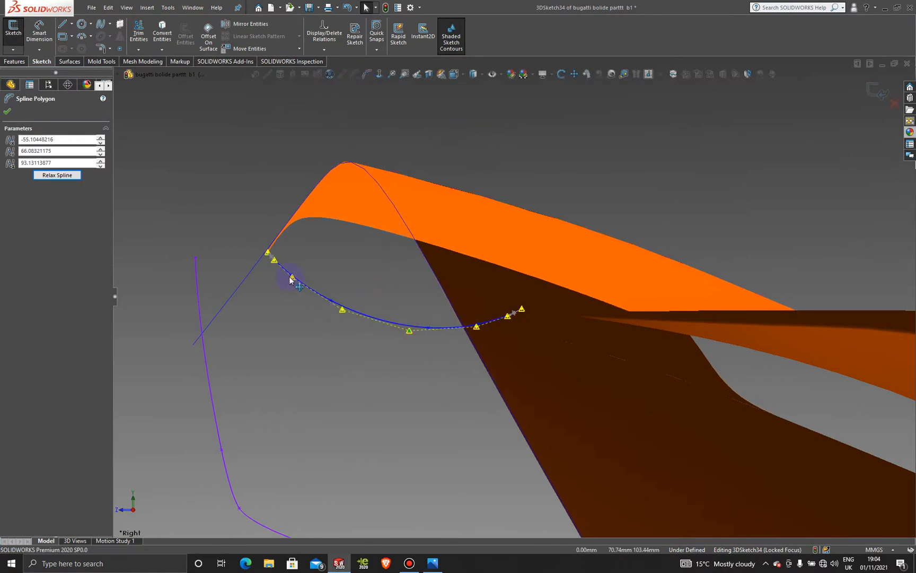
pyautogui.moveTo(291, 284)
pyautogui.mouseDown()
pyautogui.moveTo(279, 267)
pyautogui.moveTo(269, 270)
pyautogui.moveTo(283, 297)
pyautogui.mouseUp()
pyautogui.moveTo(345, 313); pyautogui.dragTo(339, 327)
pyautogui.moveTo(410, 334); pyautogui.dragTo(410, 346)
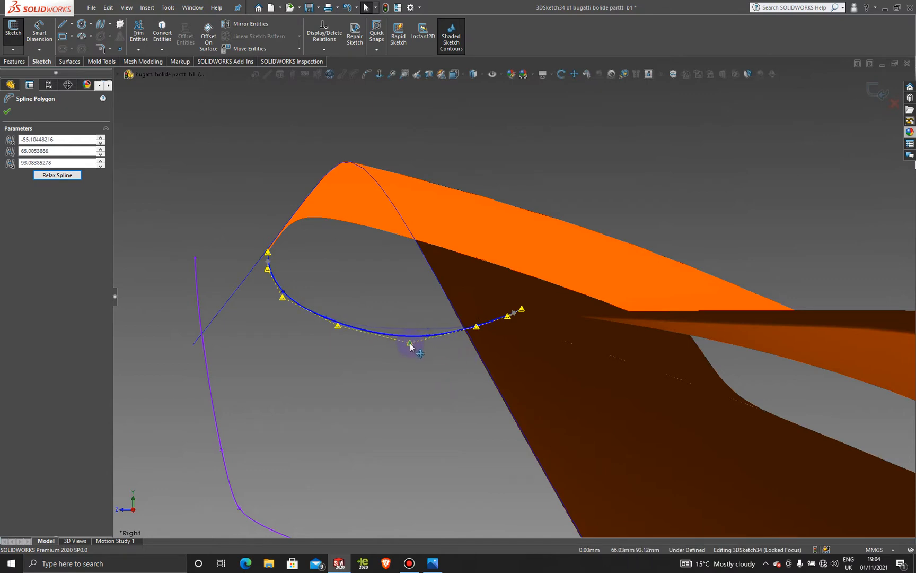
pyautogui.moveTo(507, 316); pyautogui.dragTo(491, 354)
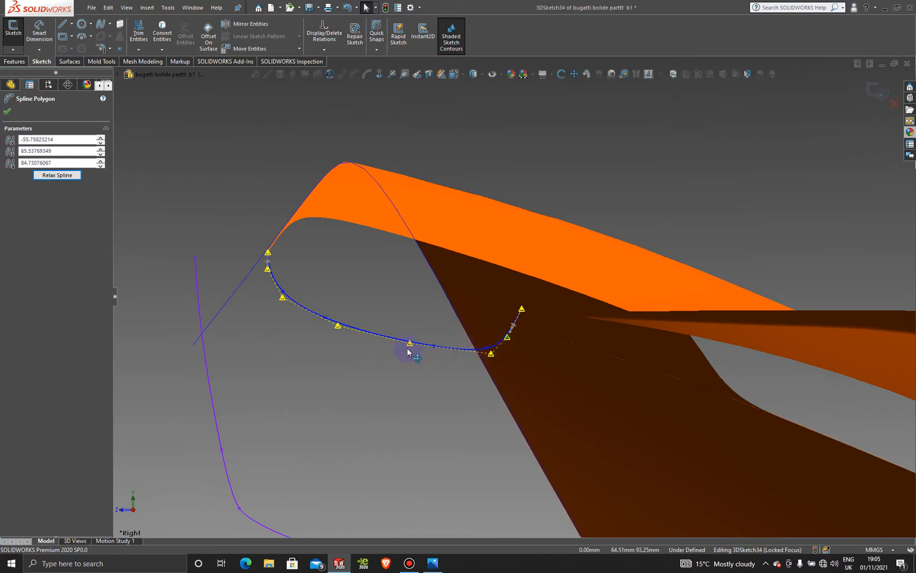
# Fine-tune the lower and corner control vertices to smooth the spline's base and round its outer corner more fully.
pyautogui.moveTo(410, 344); pyautogui.dragTo(409, 348)
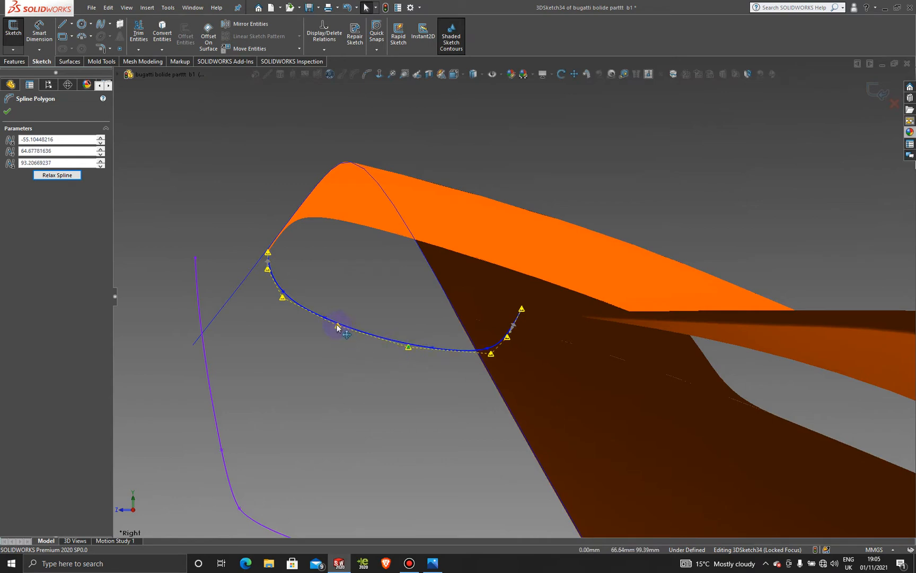
pyautogui.moveTo(337, 327); pyautogui.dragTo(338, 331)
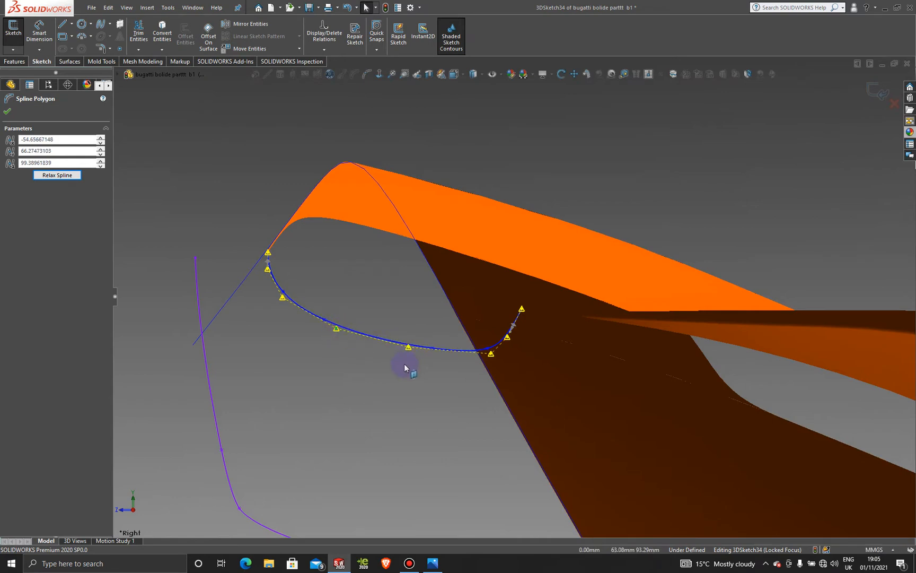
pyautogui.moveTo(340, 330); pyautogui.dragTo(340, 332)
pyautogui.moveTo(408, 350); pyautogui.dragTo(411, 351)
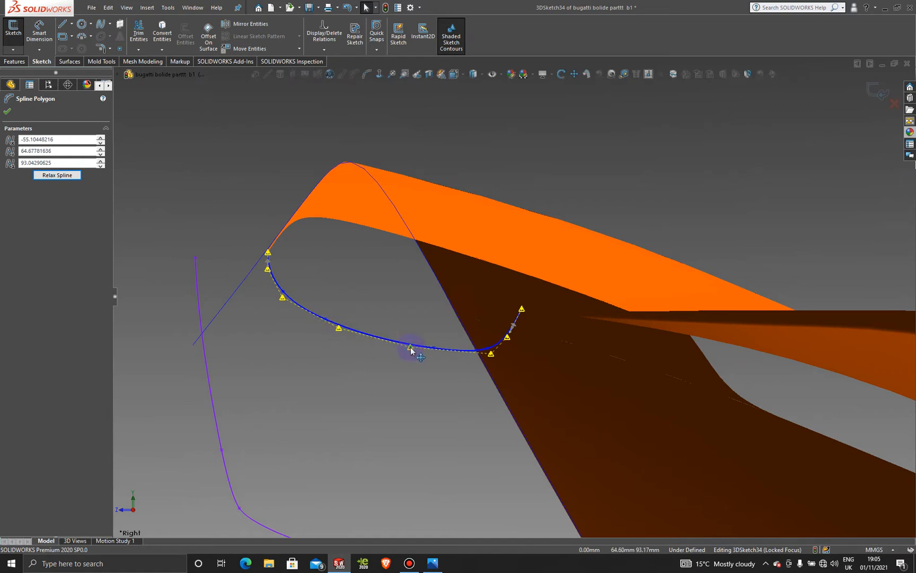
pyautogui.moveTo(494, 355); pyautogui.dragTo(496, 359)
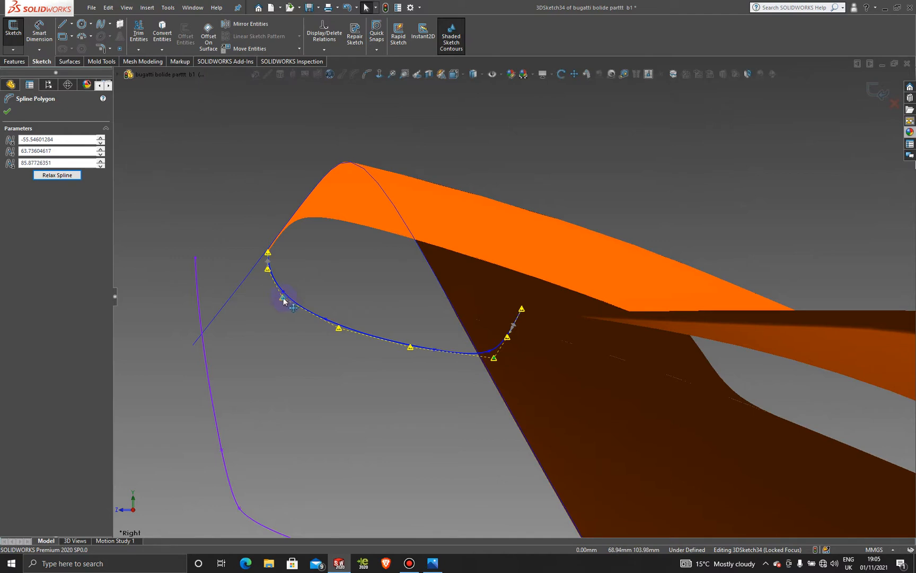
pyautogui.moveTo(283, 301)
pyautogui.mouseDown()
pyautogui.moveTo(265, 287)
pyautogui.moveTo(281, 305)
pyautogui.mouseUp()
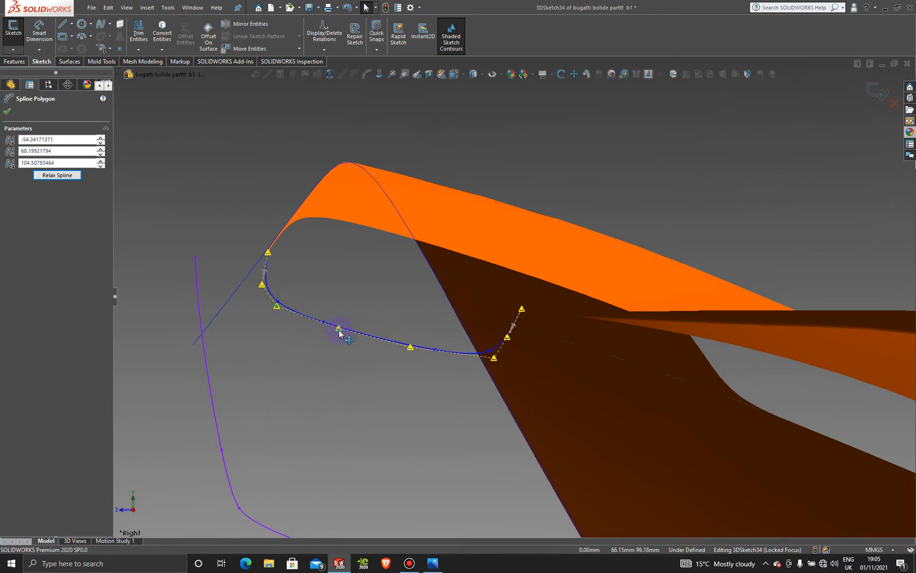
pyautogui.moveTo(339, 331); pyautogui.dragTo(340, 333)
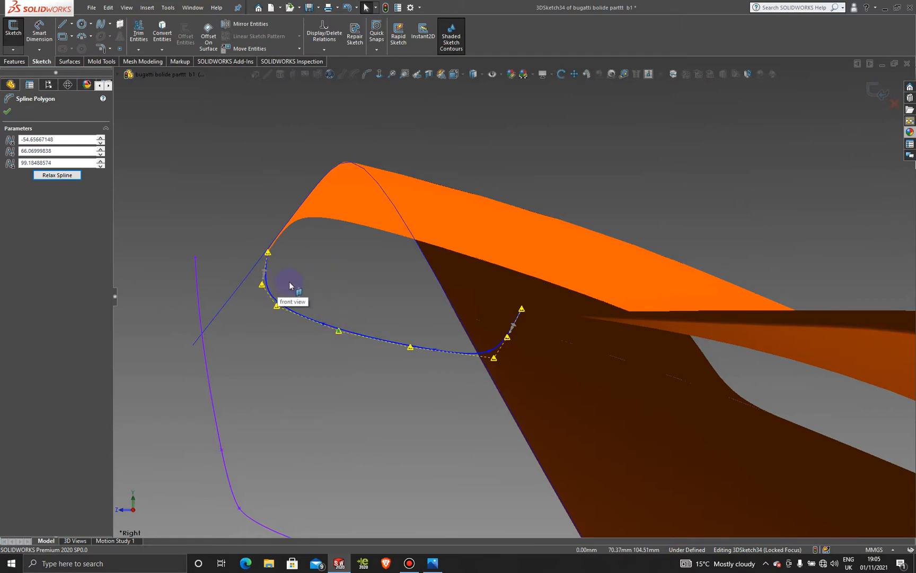
# Exit the 3D sketch and check the U-shaped connecting curve against the fender surfaces in perspective.
pyautogui.moveTo(289, 281); pyautogui.dragTo(431, 374, button='middle')
pyautogui.scroll(3, 704, 362)
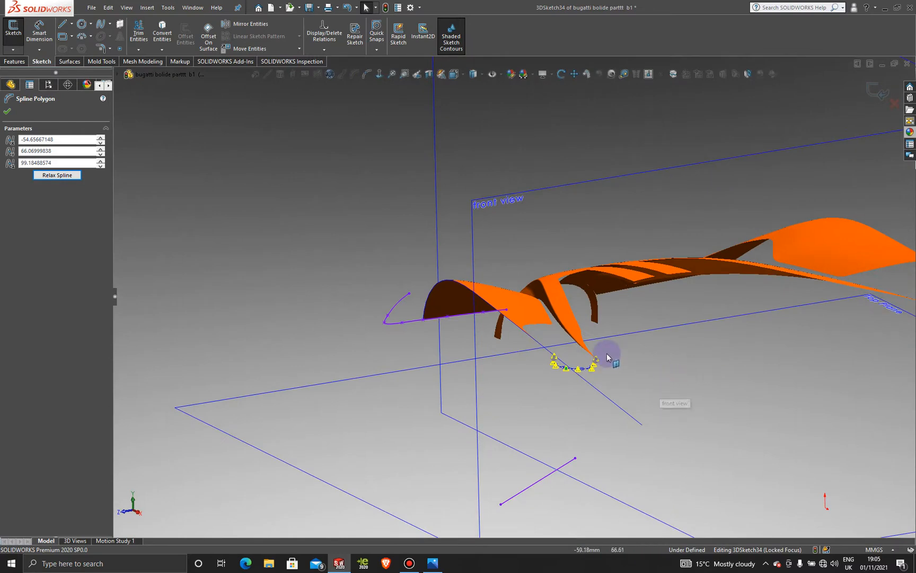
pyautogui.scroll(-2, 608, 357)
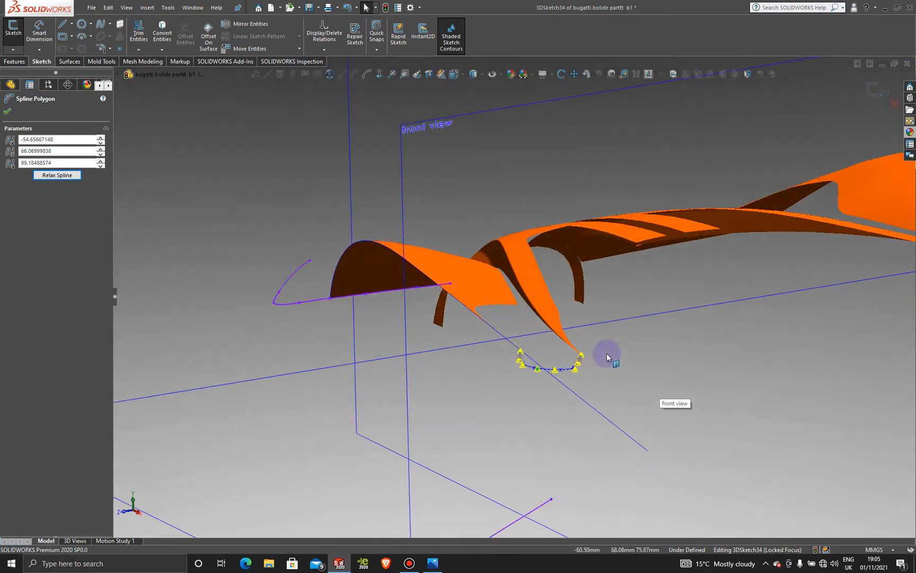
pyautogui.click(873, 91)
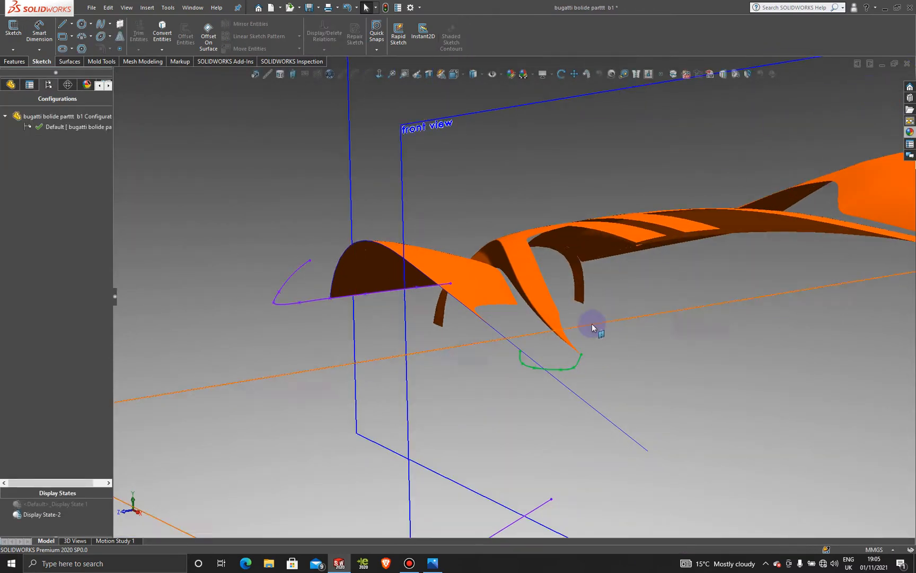
pyautogui.moveTo(592, 324); pyautogui.dragTo(650, 380, button='middle')
pyautogui.click(649, 378)
pyautogui.moveTo(608, 356); pyautogui.dragTo(604, 398, button='middle')
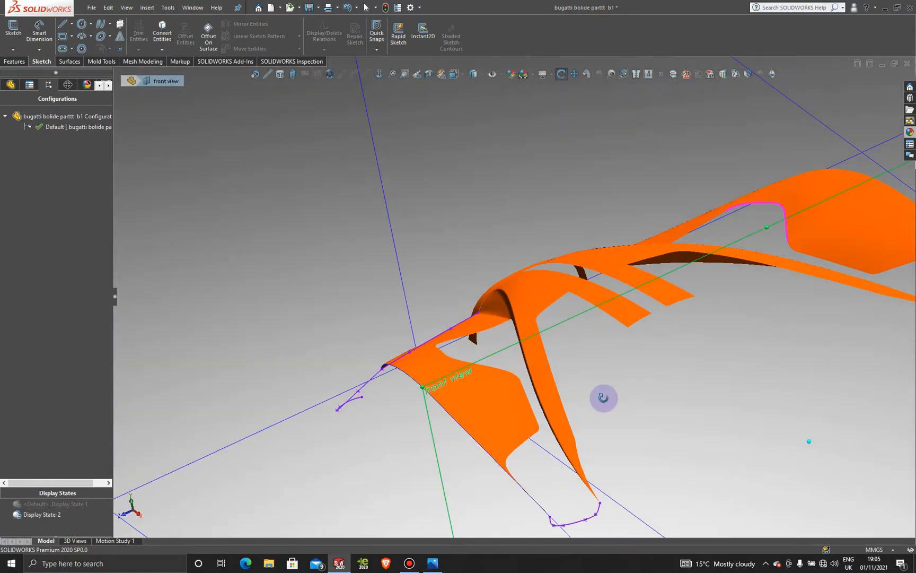
pyautogui.click(410, 564)
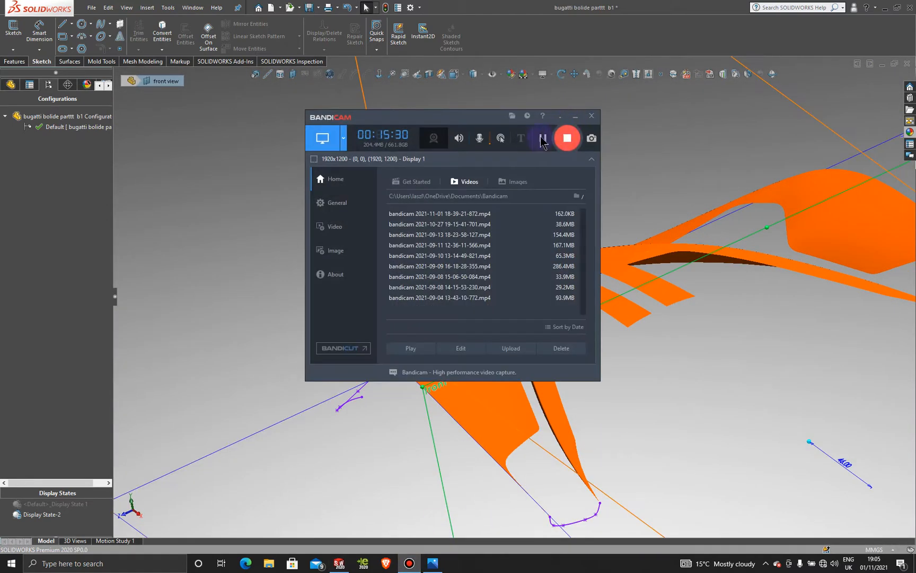
pyautogui.click(574, 117)
# Start a 3D sketch and place a point on the lower edge of the long tapered arm, above the wide side panel.
pyautogui.scroll(-5, 575, 450)
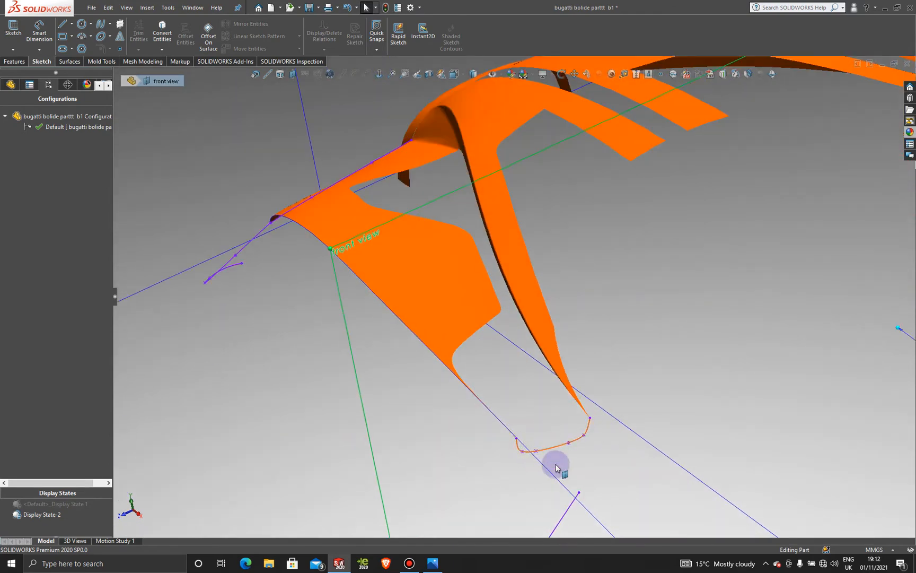
pyautogui.moveTo(552, 465)
pyautogui.mouseDown(button='middle')
pyautogui.moveTo(530, 454)
pyautogui.moveTo(557, 477)
pyautogui.mouseUp(button='middle')
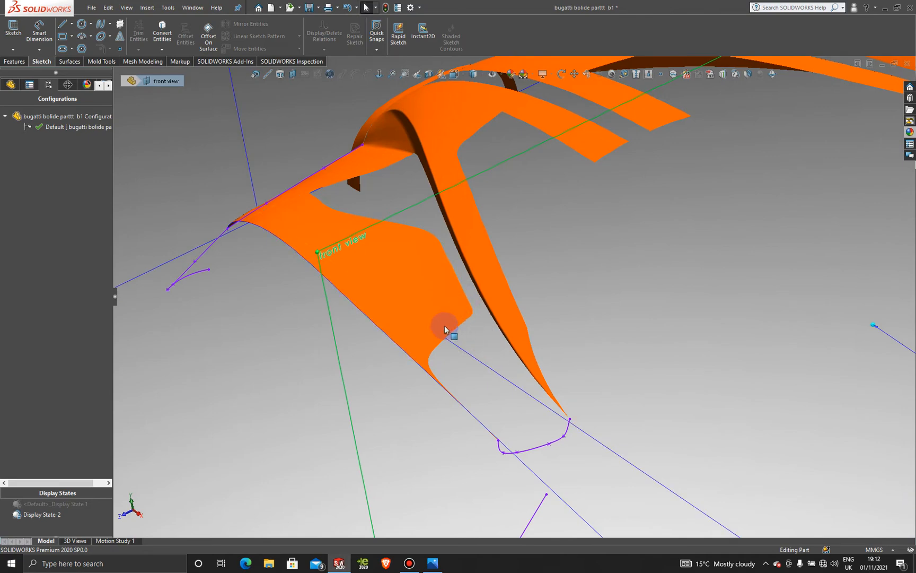
pyautogui.moveTo(454, 364)
pyautogui.mouseDown(button='middle')
pyautogui.moveTo(452, 322)
pyautogui.moveTo(515, 364)
pyautogui.moveTo(491, 444)
pyautogui.moveTo(494, 389)
pyautogui.moveTo(467, 344)
pyautogui.mouseUp(button='middle')
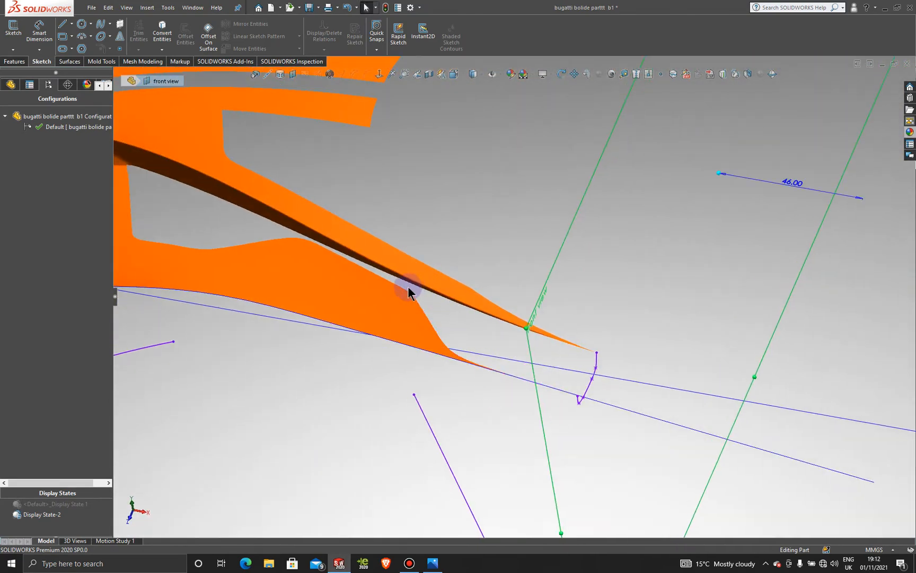
pyautogui.moveTo(379, 311)
pyautogui.mouseDown(button='middle')
pyautogui.moveTo(399, 334)
pyautogui.moveTo(409, 384)
pyautogui.moveTo(401, 348)
pyautogui.mouseUp(button='middle')
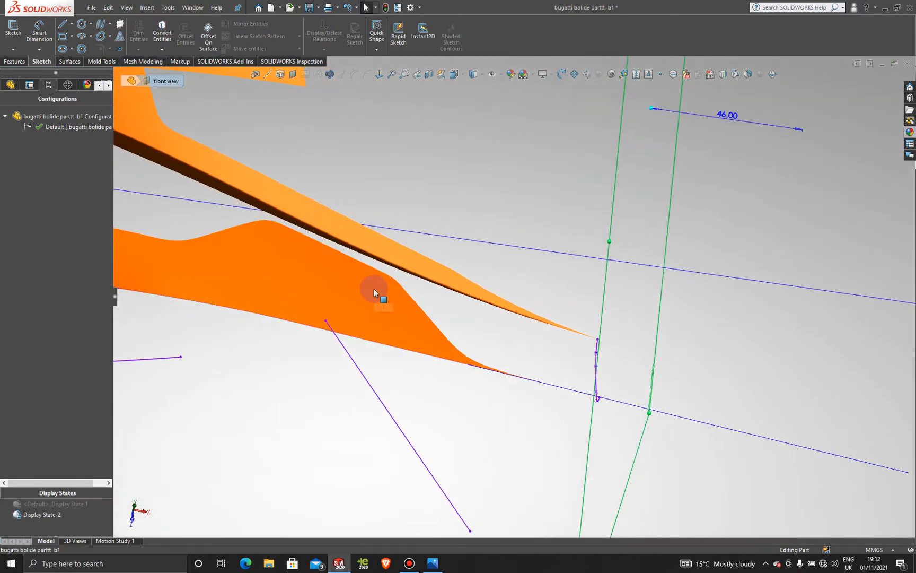
pyautogui.click(12, 49)
pyautogui.click(32, 73)
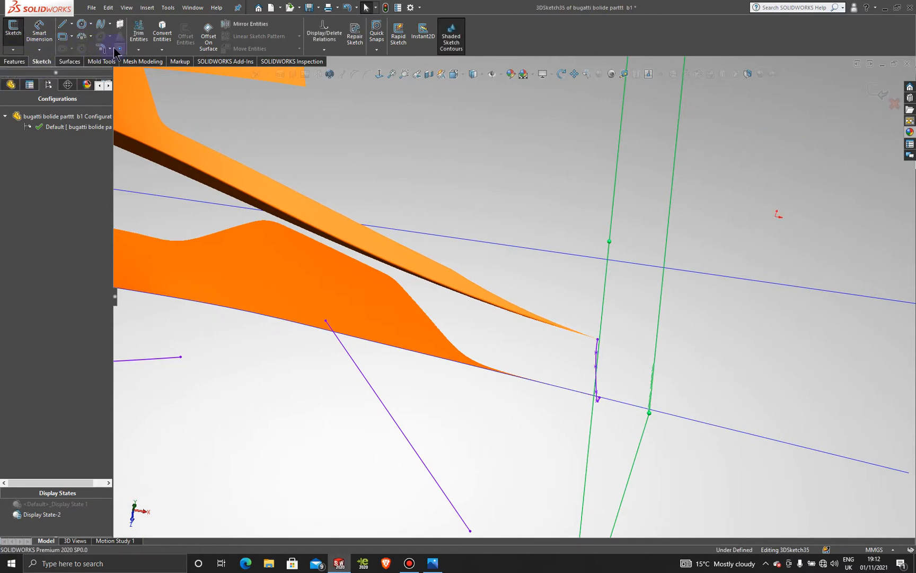
pyautogui.moveTo(312, 273)
pyautogui.mouseDown(button='middle')
pyautogui.moveTo(328, 299)
pyautogui.moveTo(303, 363)
pyautogui.moveTo(299, 272)
pyautogui.moveTo(303, 299)
pyautogui.moveTo(322, 272)
pyautogui.mouseUp(button='middle')
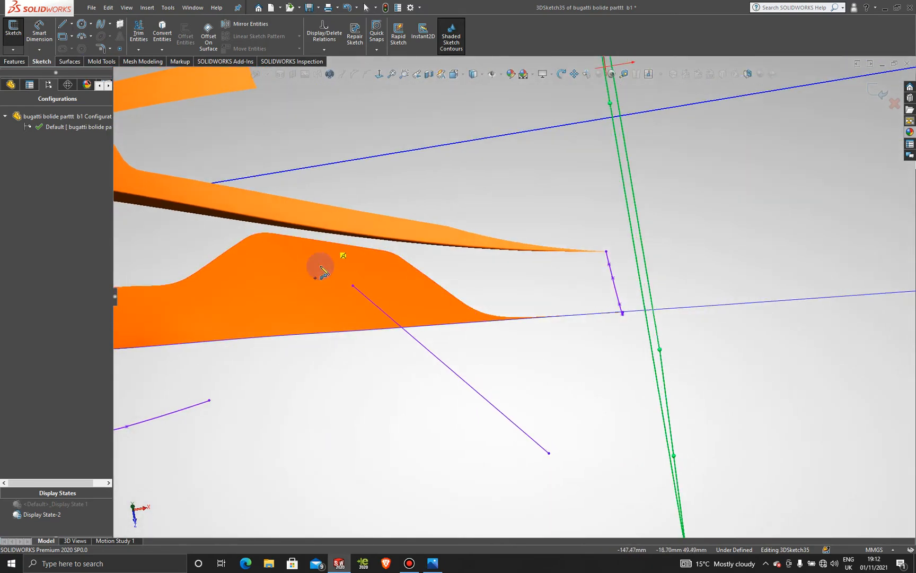
pyautogui.scroll(-6, 322, 272)
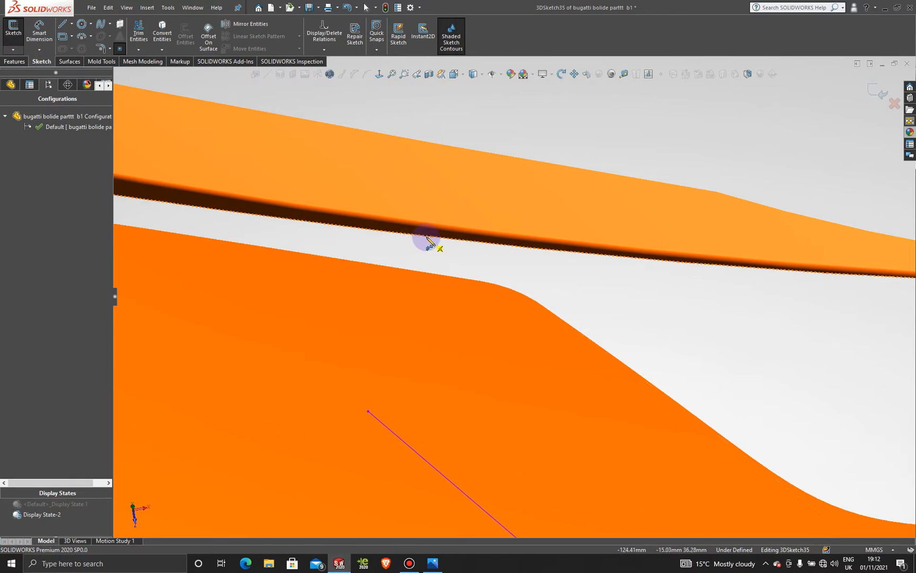
pyautogui.click(427, 236)
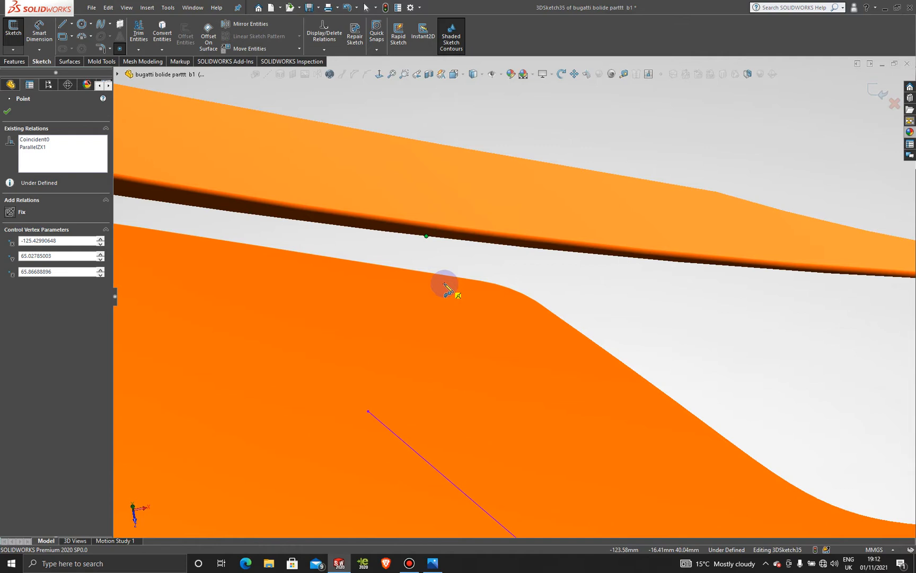
pyautogui.press('Escape')
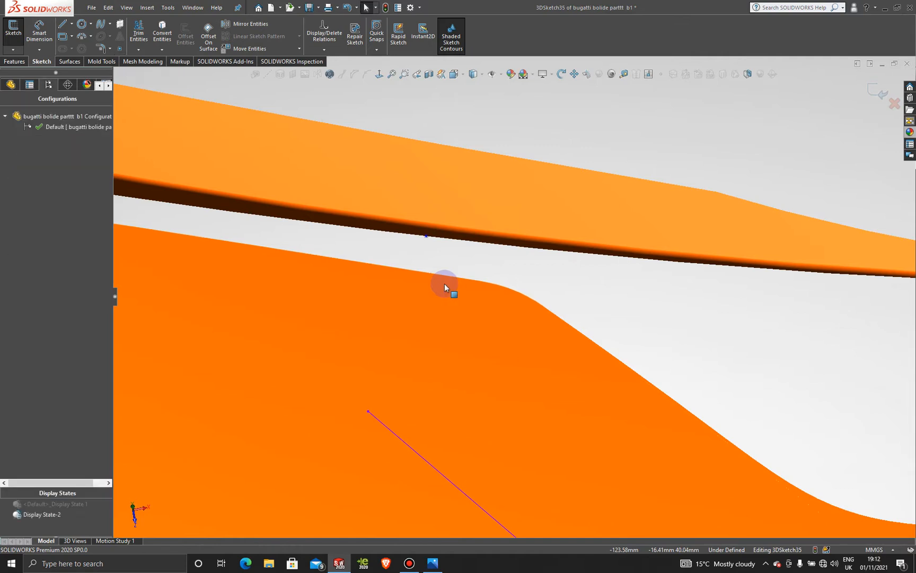
# Place a second sketch point on the outer edge of the wide side panel, opposite the point on the arm.
pyautogui.scroll(5, 444, 283)
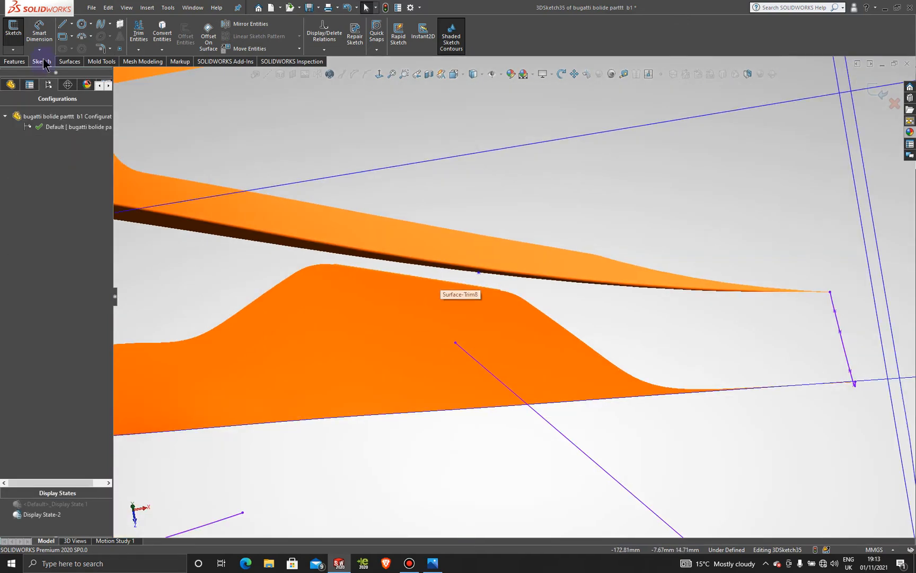
pyautogui.click(120, 49)
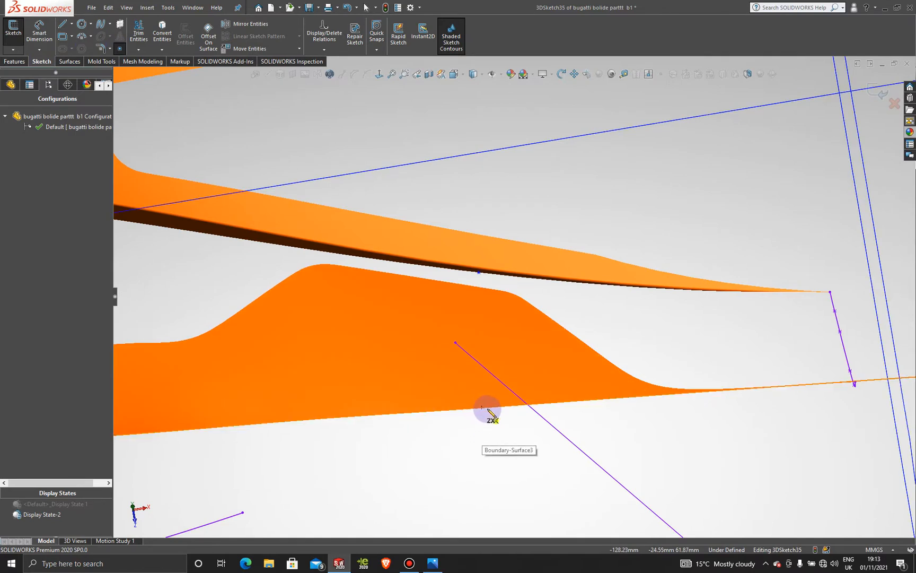
pyautogui.click(486, 409)
pyautogui.press('Escape')
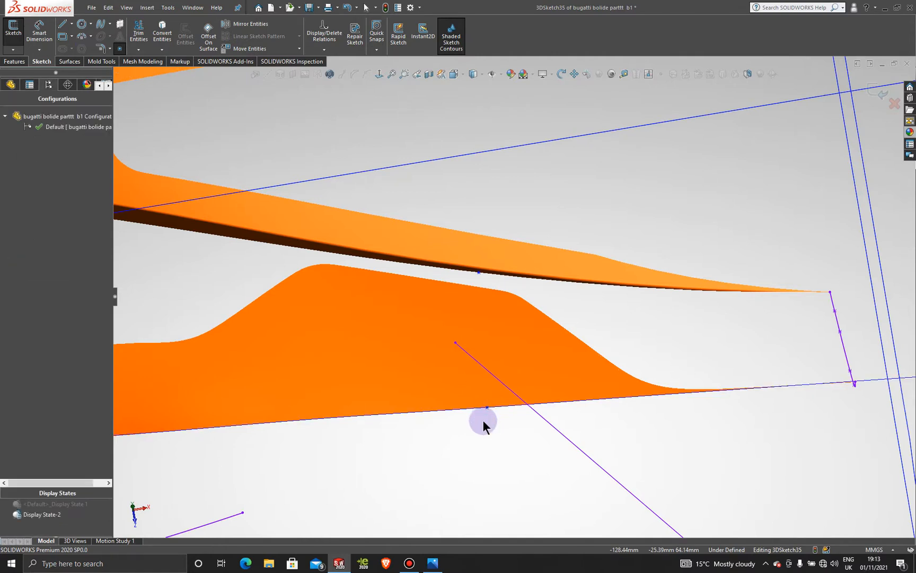
# Orient the model to the Top view to check the two points, and exit the 3D sketch.
pyautogui.press('w')
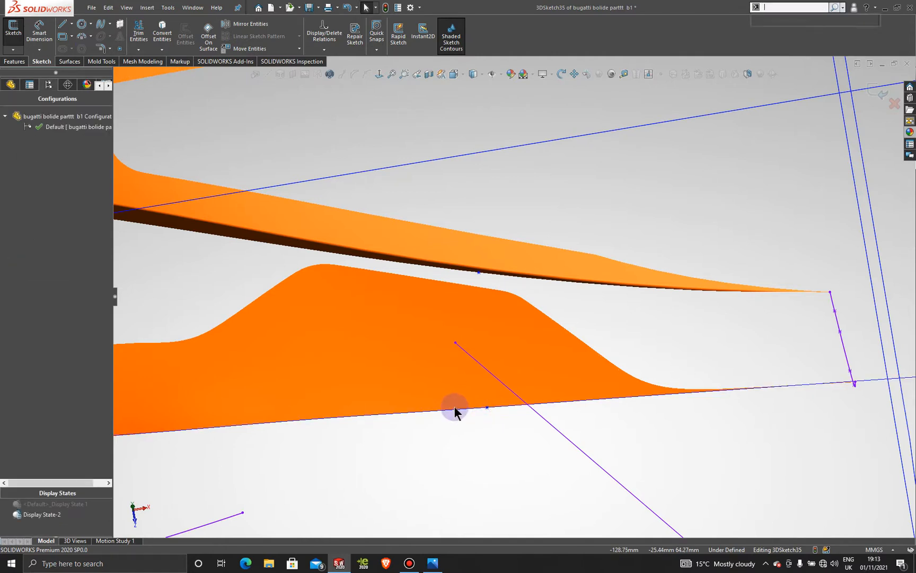
pyautogui.click(598, 315)
pyautogui.scroll(3, 598, 315)
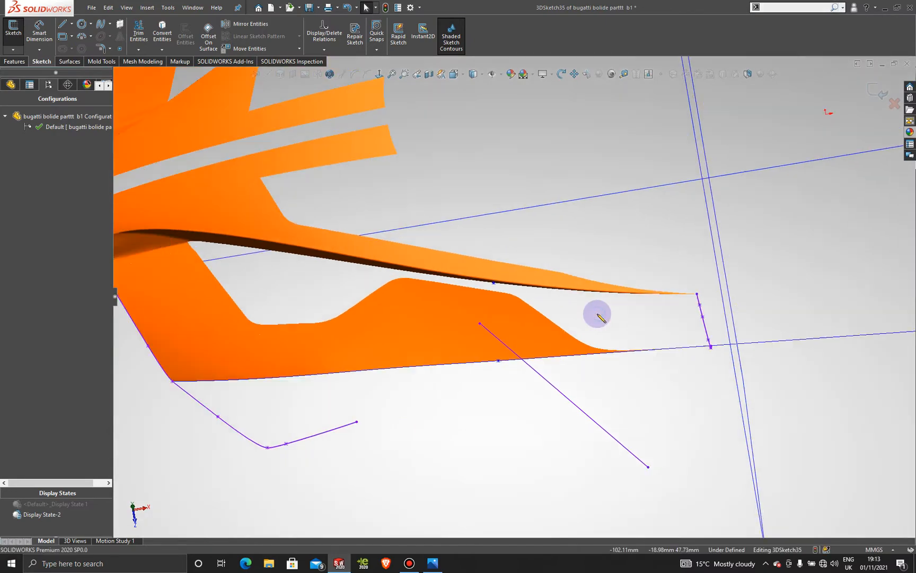
pyautogui.press('space')
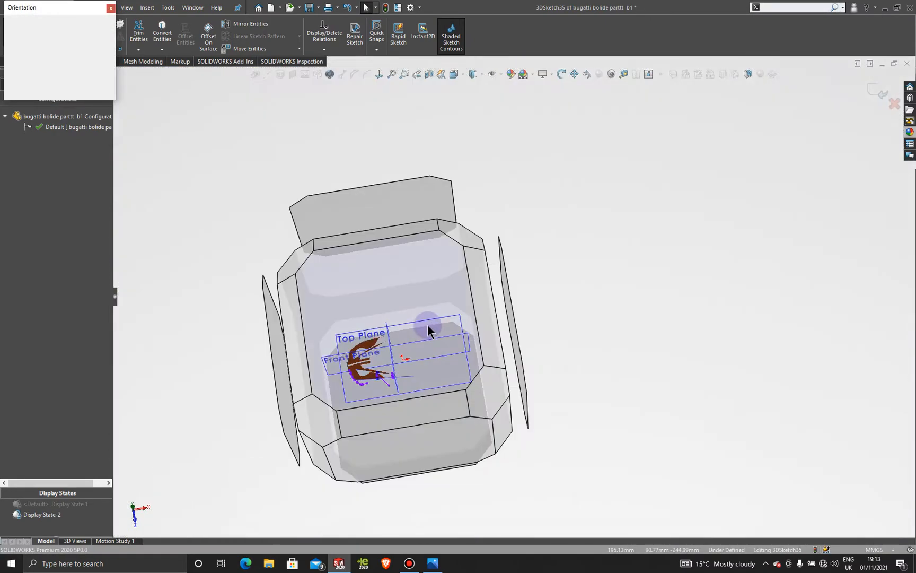
pyautogui.click(422, 329)
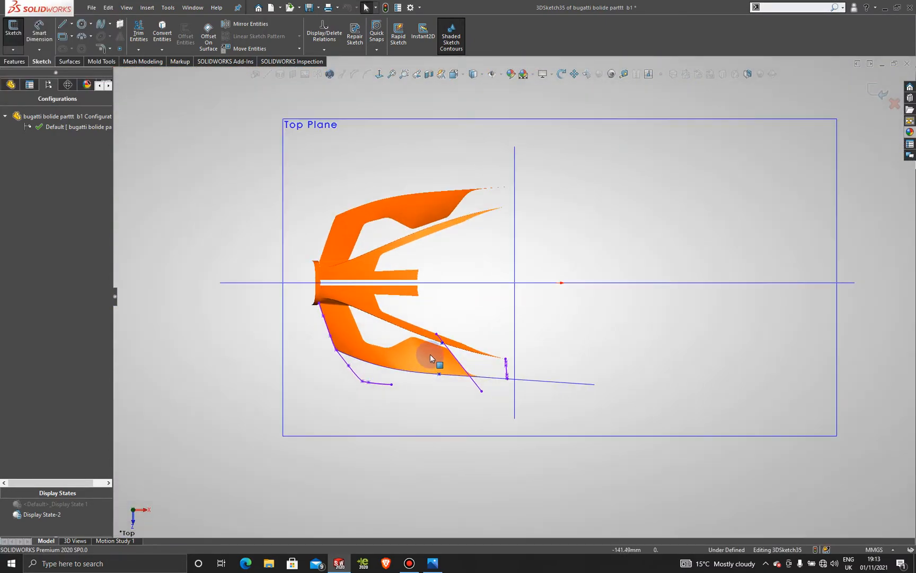
pyautogui.scroll(-5, 430, 354)
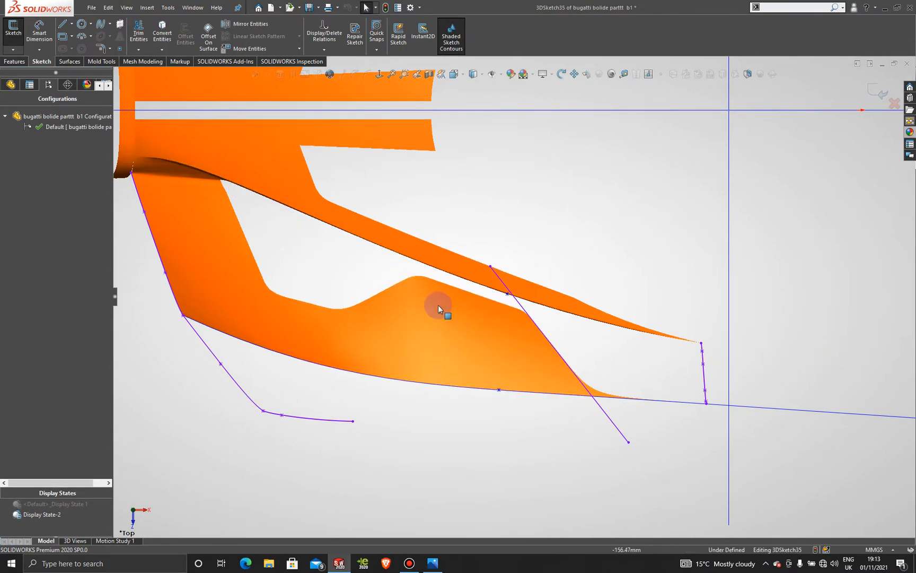
pyautogui.scroll(-2, 438, 305)
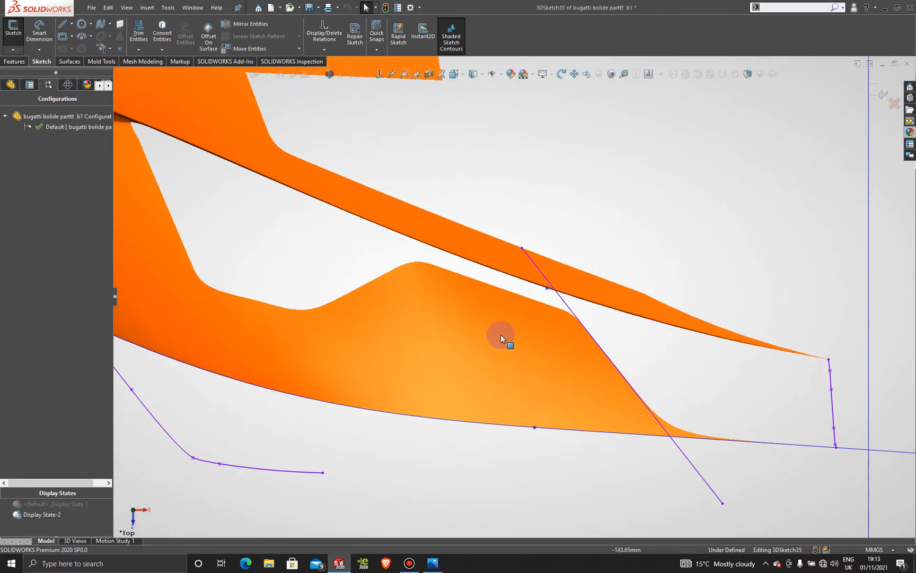
pyautogui.click(877, 91)
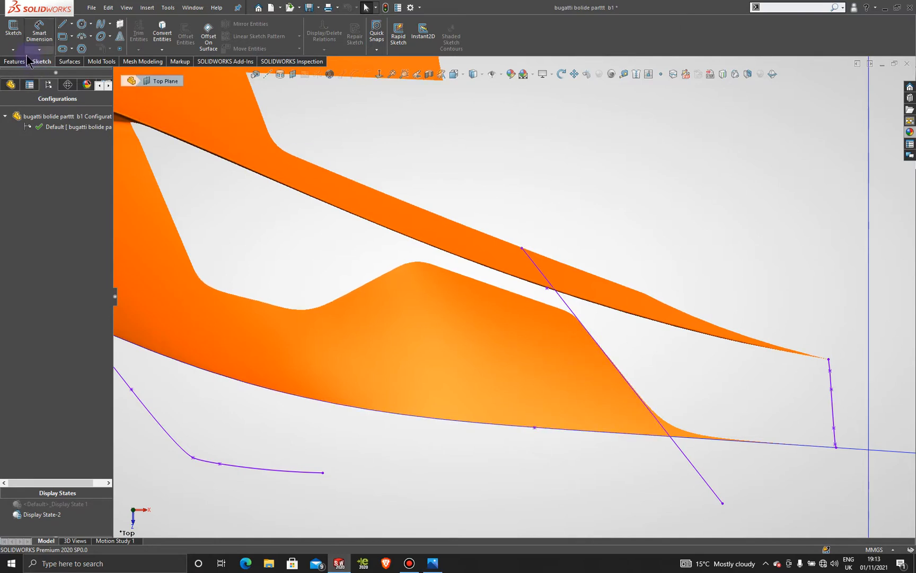
pyautogui.click(13, 27)
pyautogui.click(39, 49)
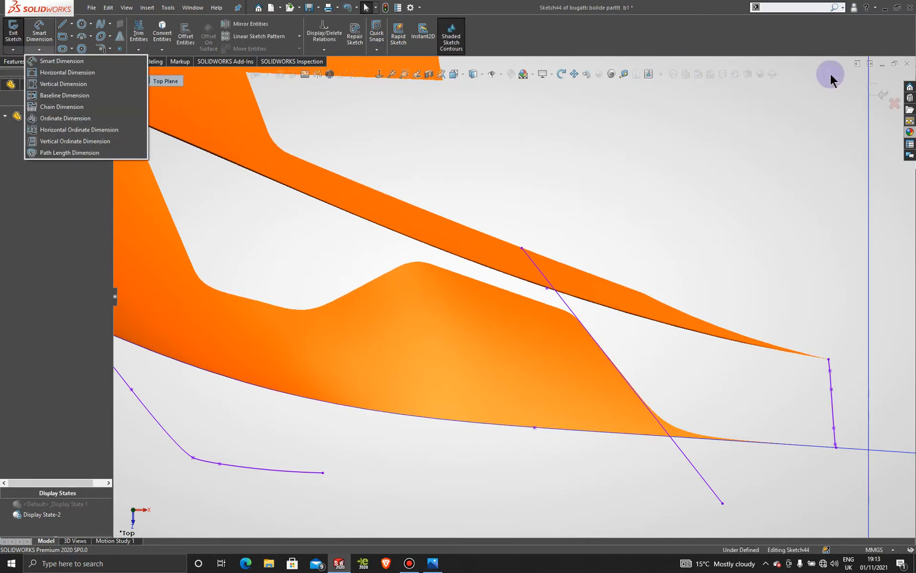
pyautogui.click(881, 94)
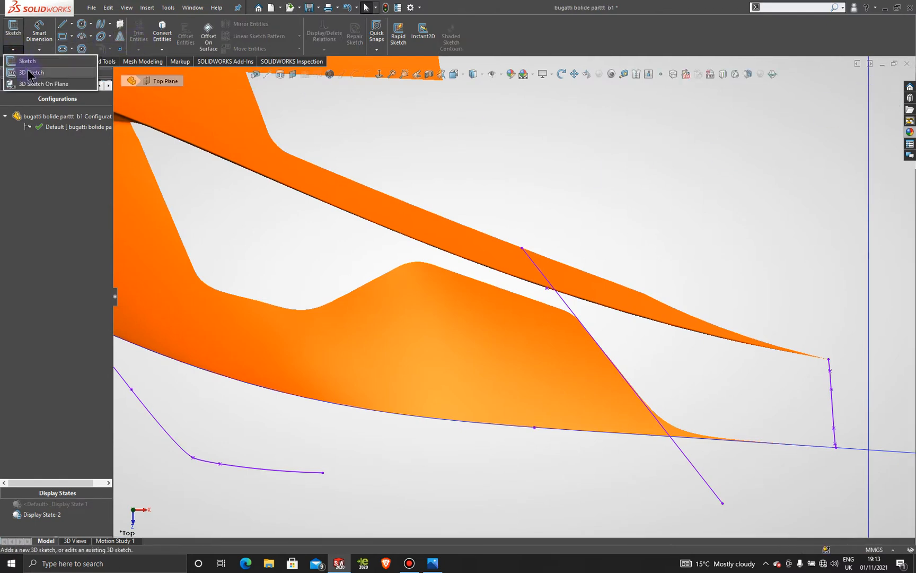
# Start a new 3D sketch and draw a two-point spline from the point on the arm to the point on the panel's outer edge.
pyautogui.click(16, 62)
pyautogui.click(101, 26)
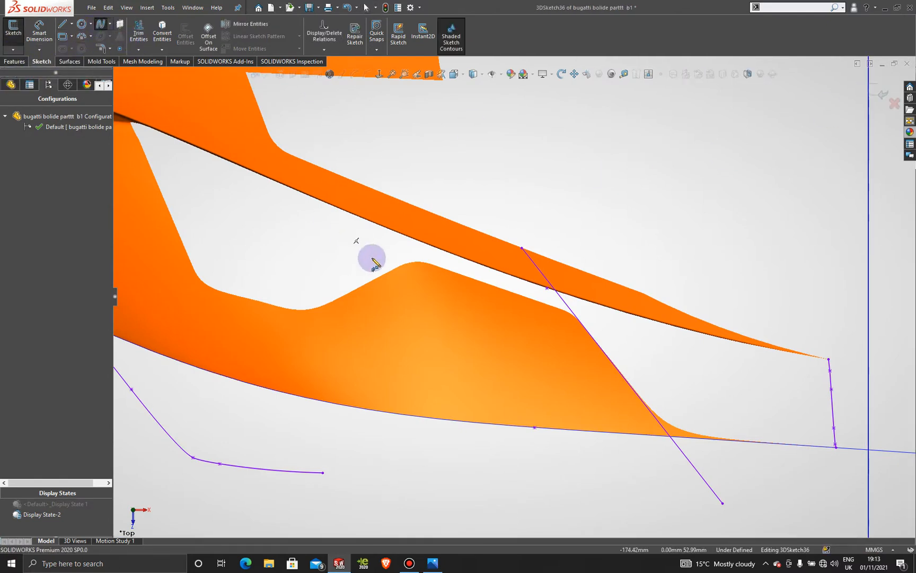
pyautogui.moveTo(531, 306); pyautogui.dragTo(540, 282, button='middle')
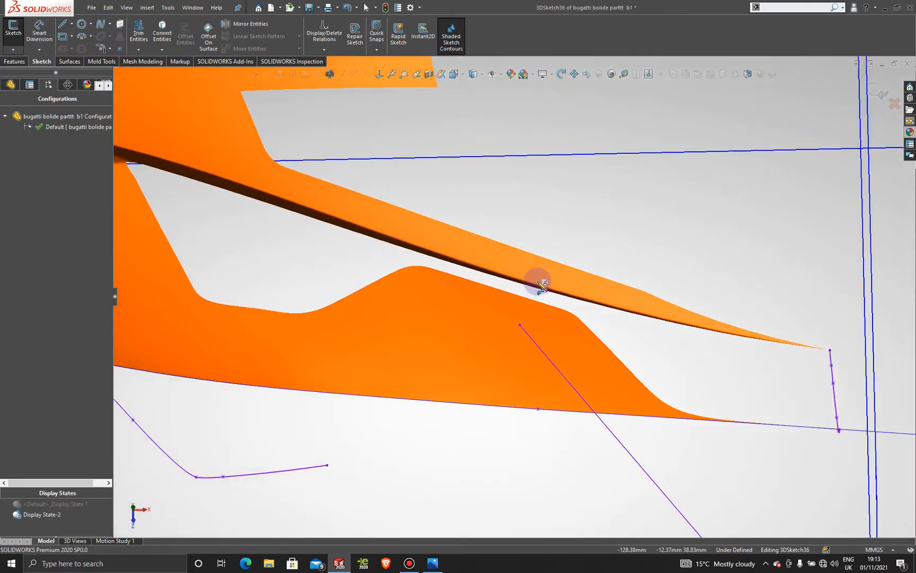
pyautogui.scroll(-4, 544, 283)
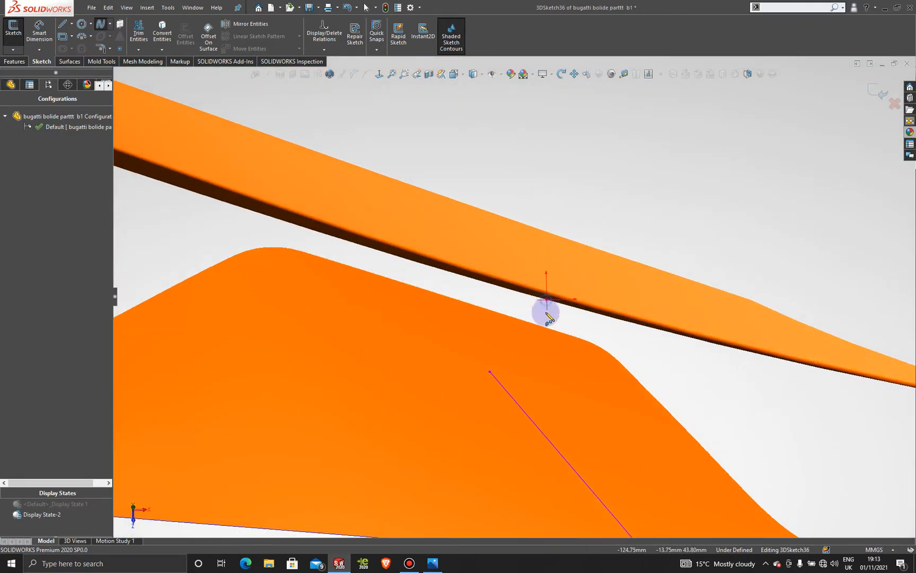
pyautogui.scroll(7, 546, 323)
pyautogui.scroll(-4, 521, 374)
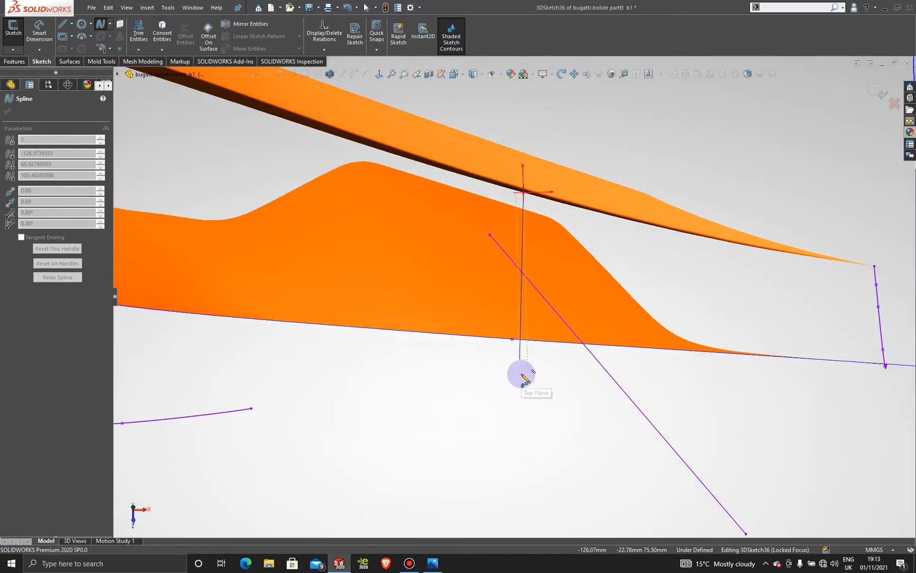
pyautogui.scroll(-3, 522, 374)
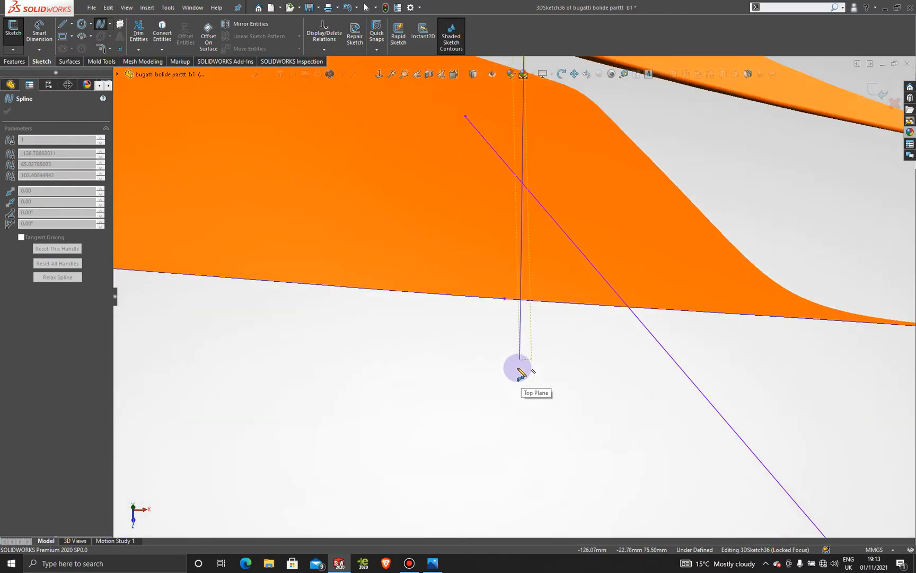
pyautogui.click(504, 299)
pyautogui.press('Escape')
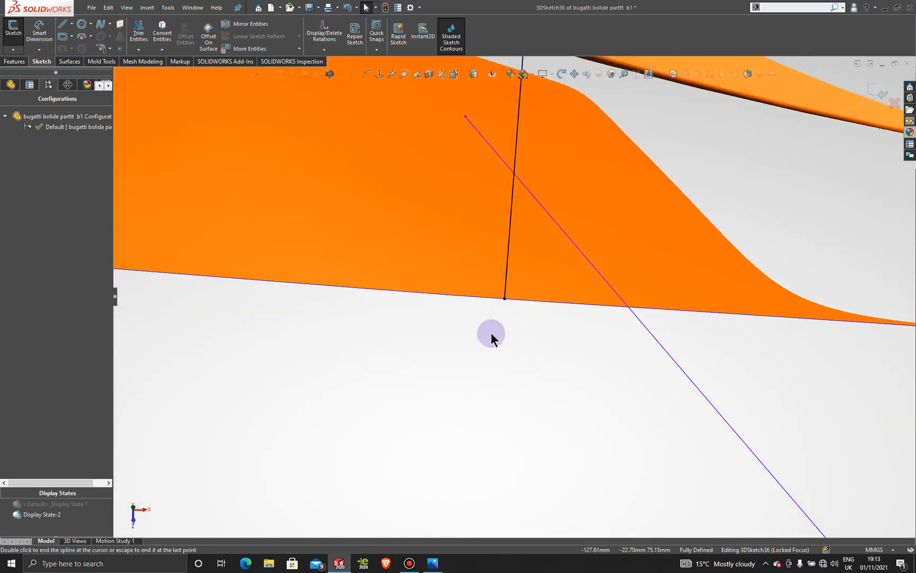
# In the Right view, bow the spline downward by reshaping the tangent handles at both of its ends.
pyautogui.moveTo(491, 332); pyautogui.dragTo(398, 224, button='middle')
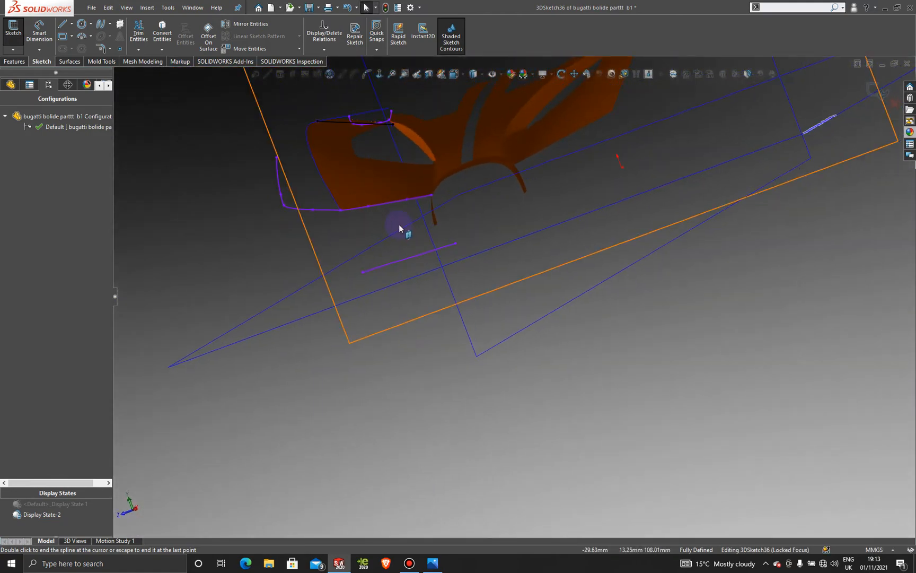
pyautogui.press('space')
pyautogui.click(424, 402)
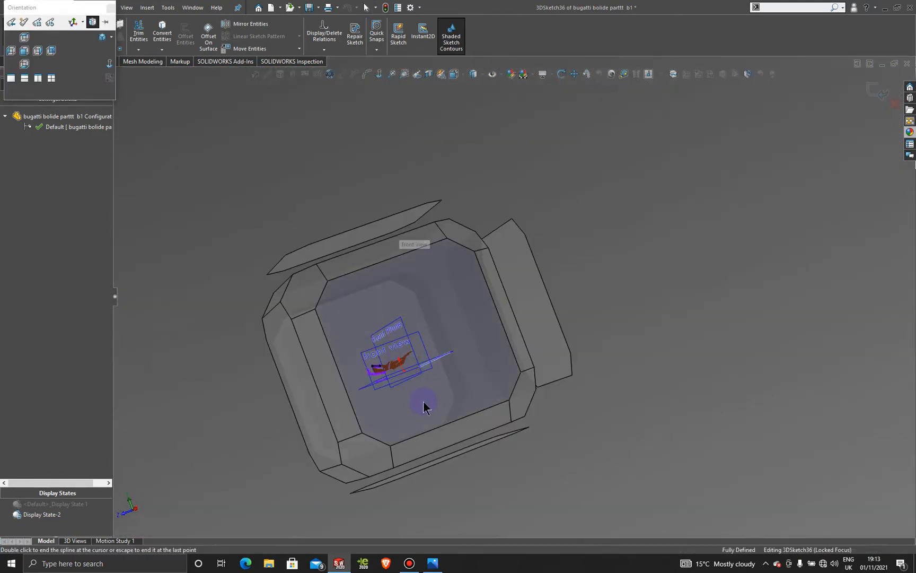
pyautogui.scroll(-5, 393, 334)
pyautogui.scroll(-4, 379, 308)
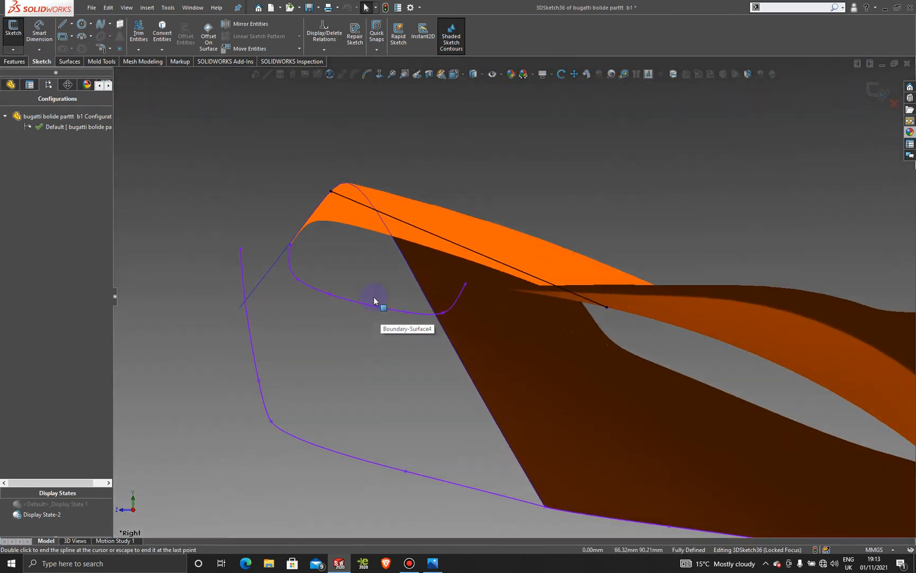
pyautogui.doubleClick(465, 248)
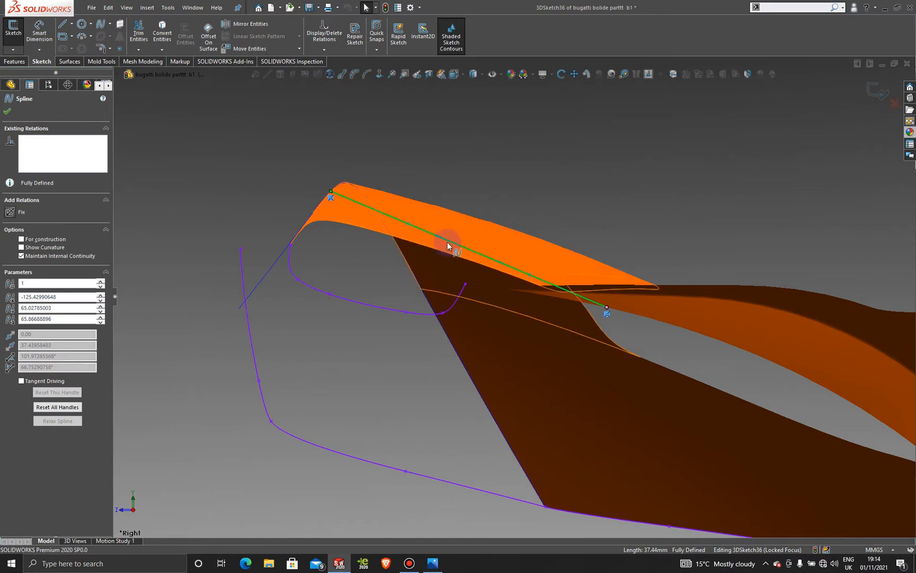
pyautogui.moveTo(404, 263); pyautogui.dragTo(353, 295)
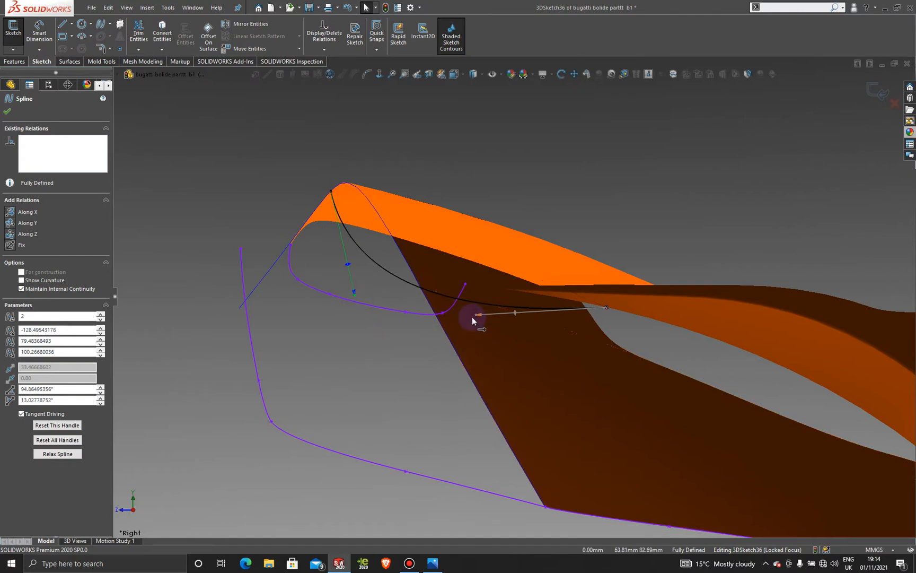
pyautogui.moveTo(477, 315); pyautogui.dragTo(479, 341)
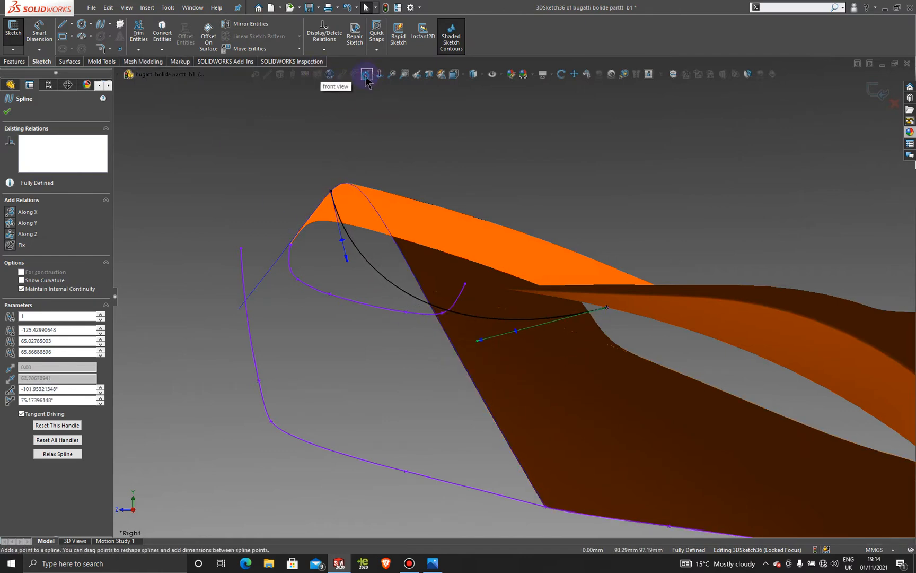
# Insert two extra spline points on the curve, one near the panel-edge end and one nearer the arm end.
pyautogui.click(362, 253)
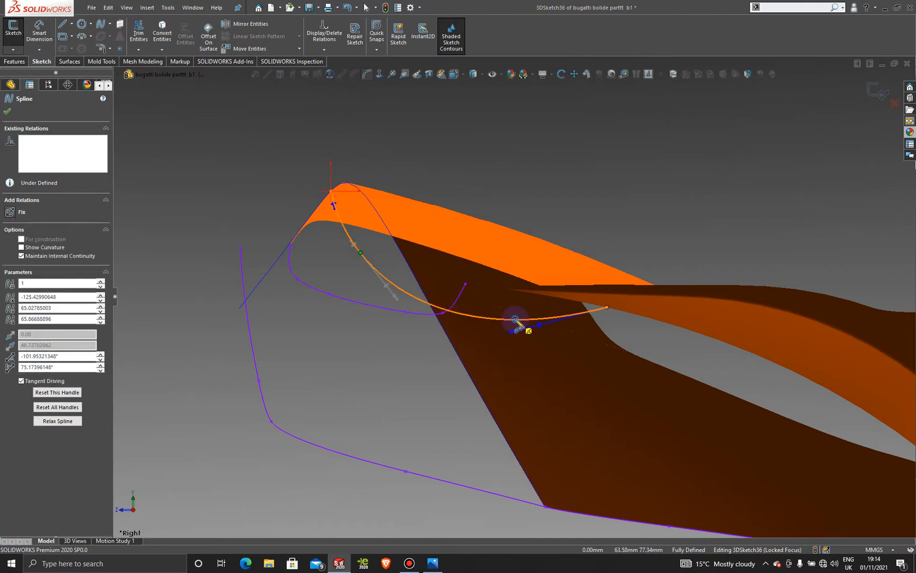
pyautogui.moveTo(516, 320); pyautogui.dragTo(523, 321)
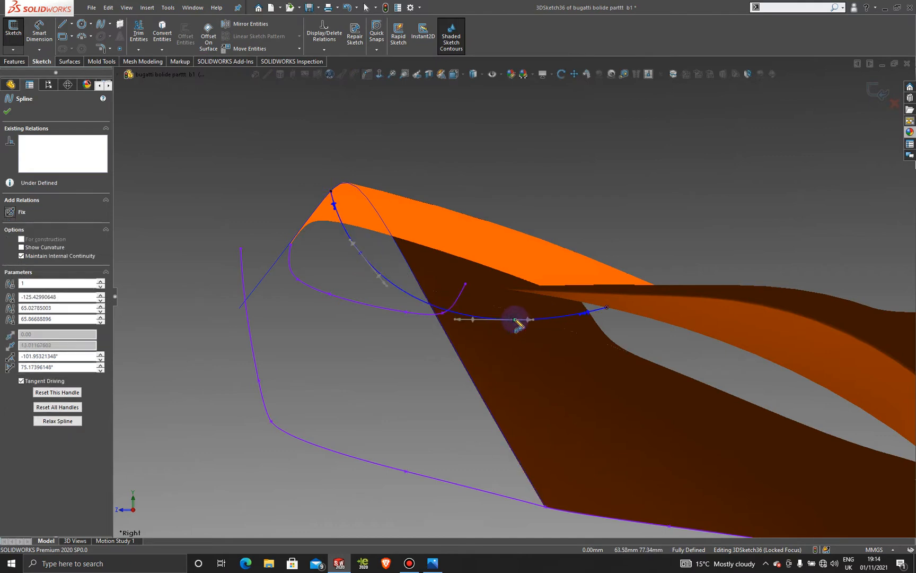
pyautogui.click(143, 98)
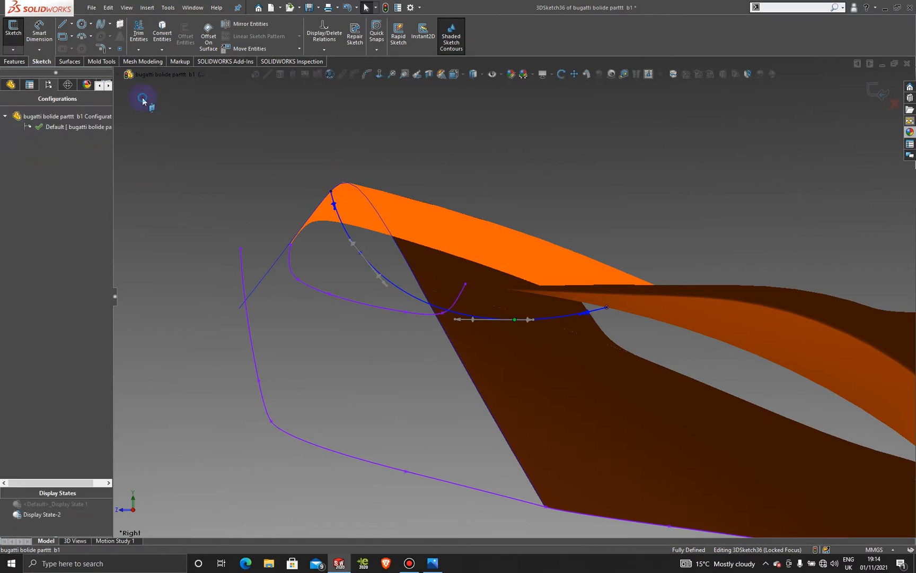
# Reshape the spline through its control polygon, pulling the intermediate vertices downward and outward to deepen the curve, and exit the 3D sketch.
pyautogui.click(409, 296)
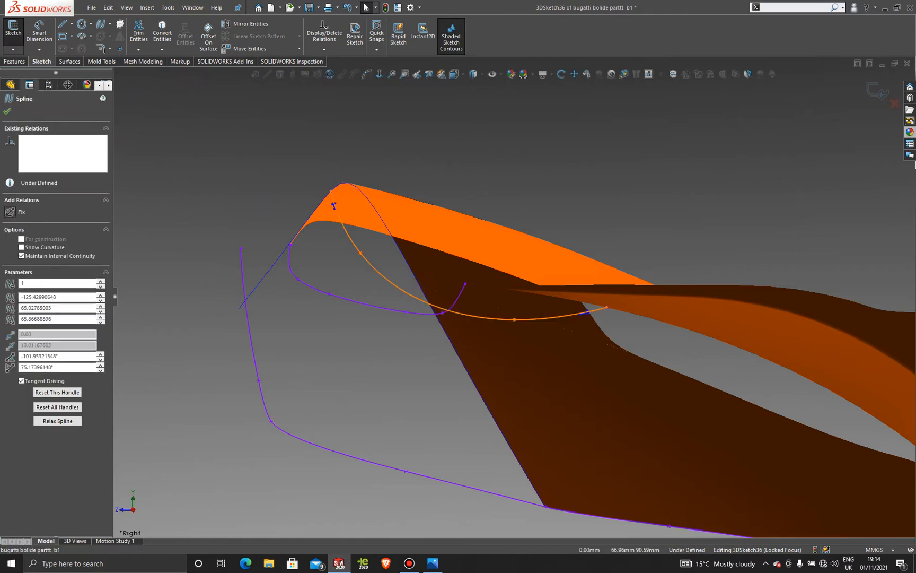
pyautogui.click(357, 76)
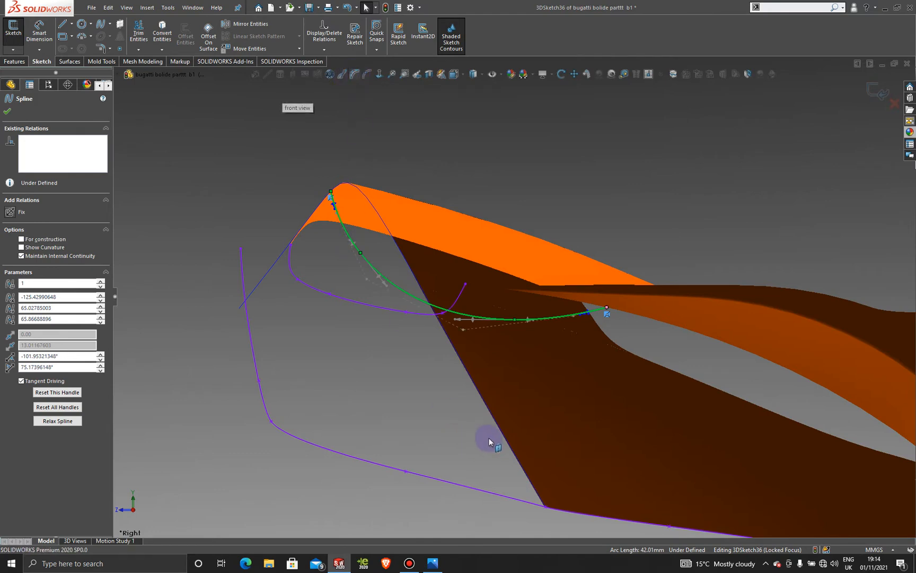
pyautogui.click(463, 329)
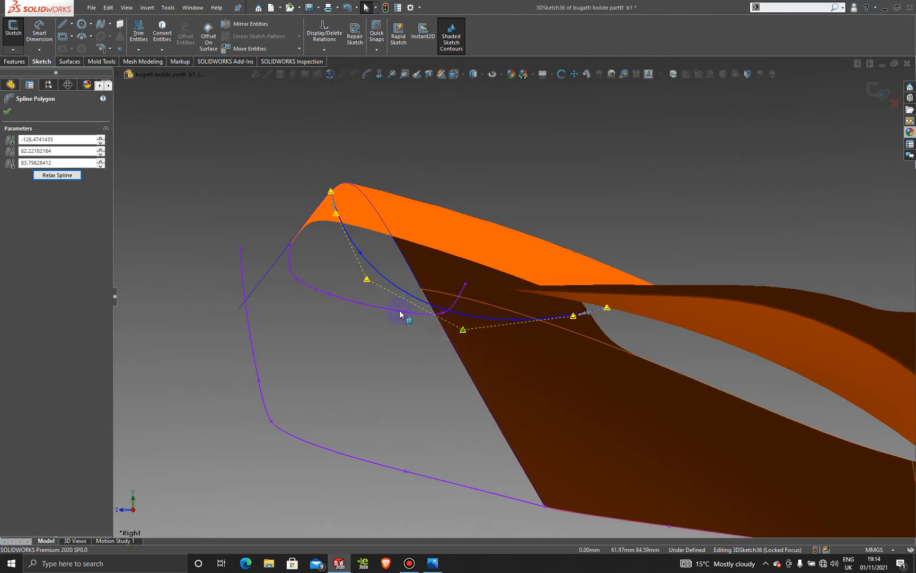
pyautogui.moveTo(337, 224); pyautogui.dragTo(328, 247)
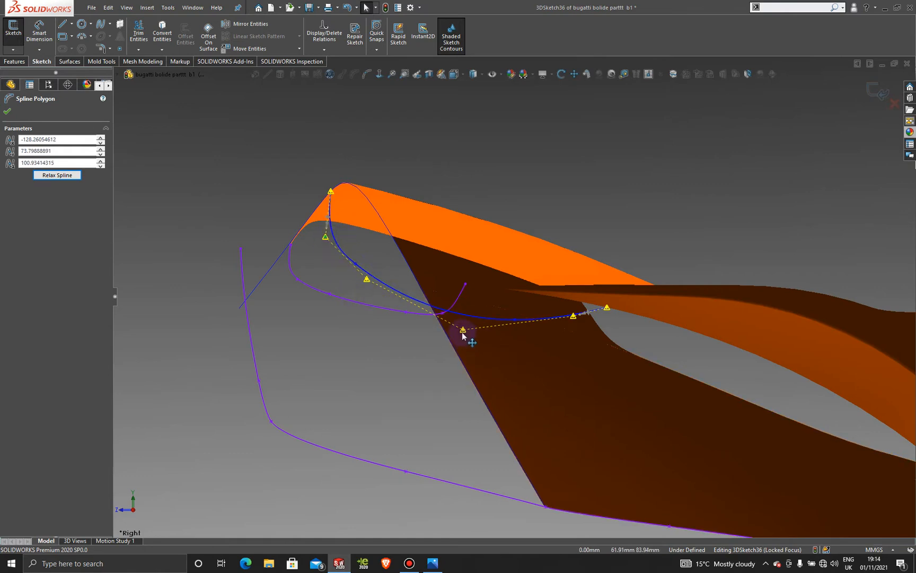
pyautogui.moveTo(574, 315); pyautogui.dragTo(572, 349)
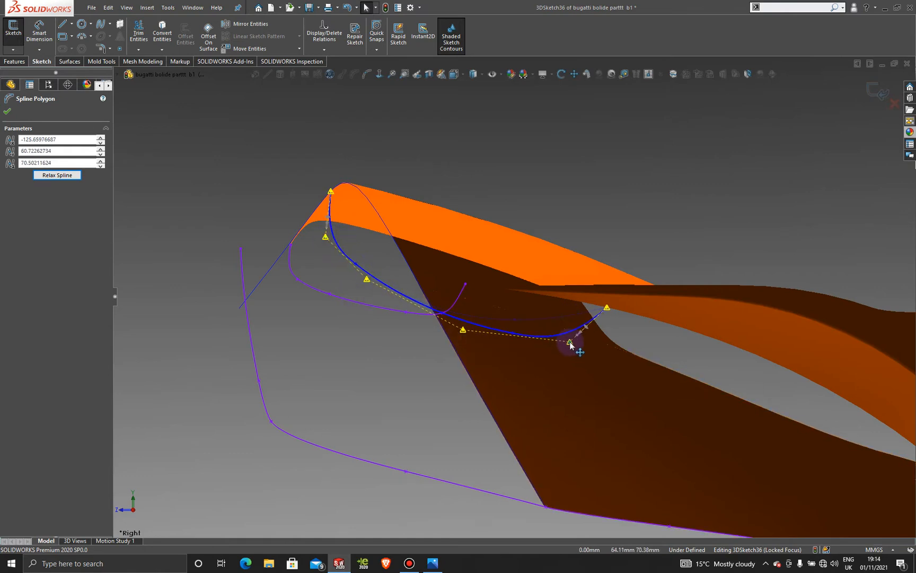
pyautogui.moveTo(464, 331); pyautogui.dragTo(457, 346)
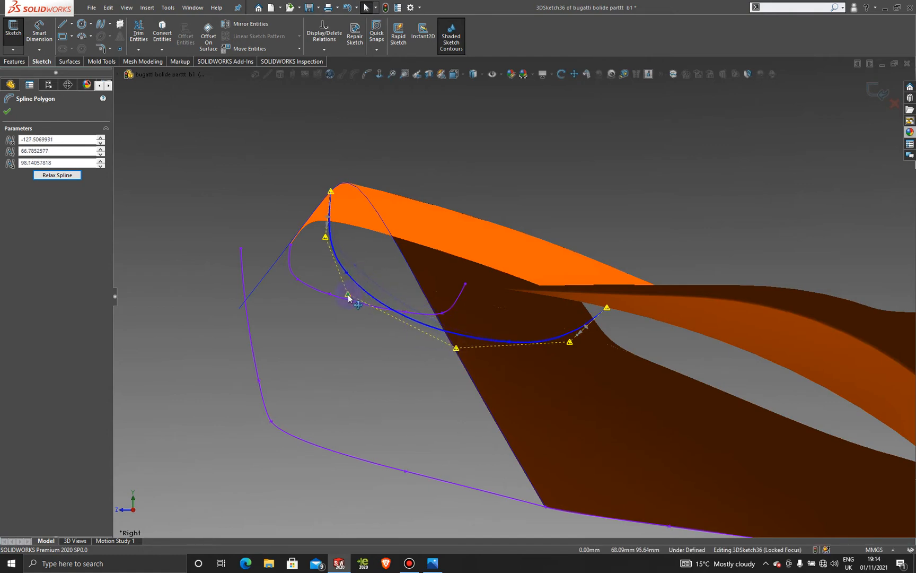
pyautogui.moveTo(348, 298); pyautogui.dragTo(344, 298)
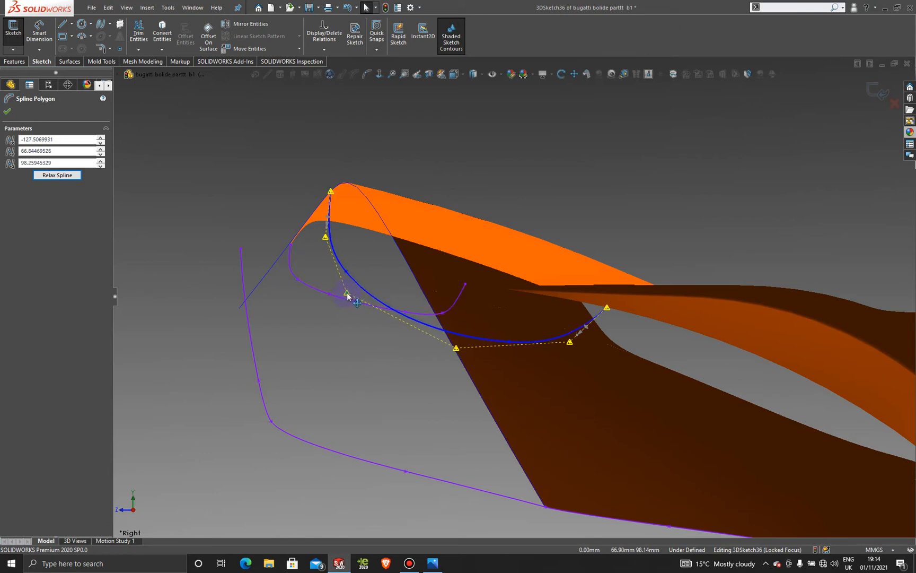
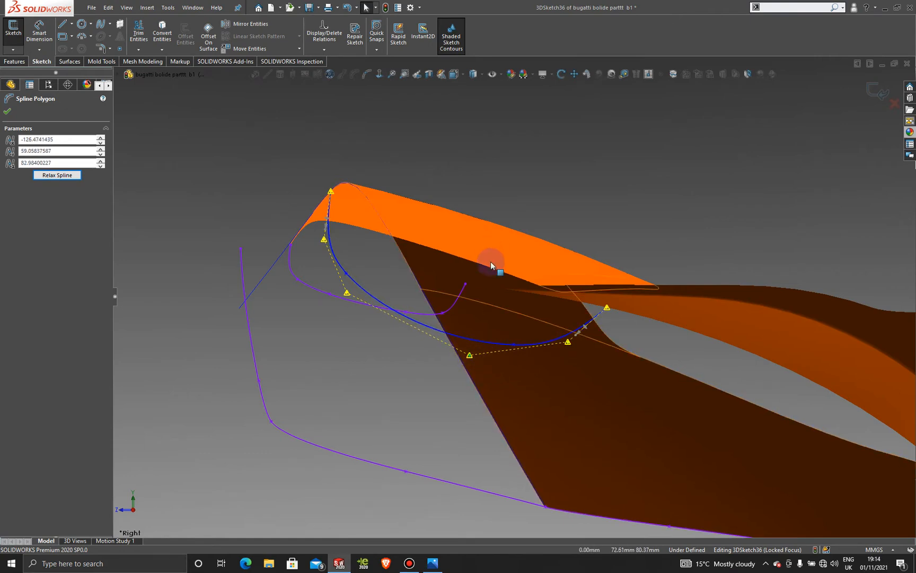
pyautogui.moveTo(491, 260)
pyautogui.mouseDown(button='middle')
pyautogui.moveTo(487, 292)
pyautogui.moveTo(429, 277)
pyautogui.moveTo(448, 296)
pyautogui.moveTo(520, 267)
pyautogui.moveTo(532, 339)
pyautogui.moveTo(522, 324)
pyautogui.moveTo(567, 317)
pyautogui.mouseUp(button='middle')
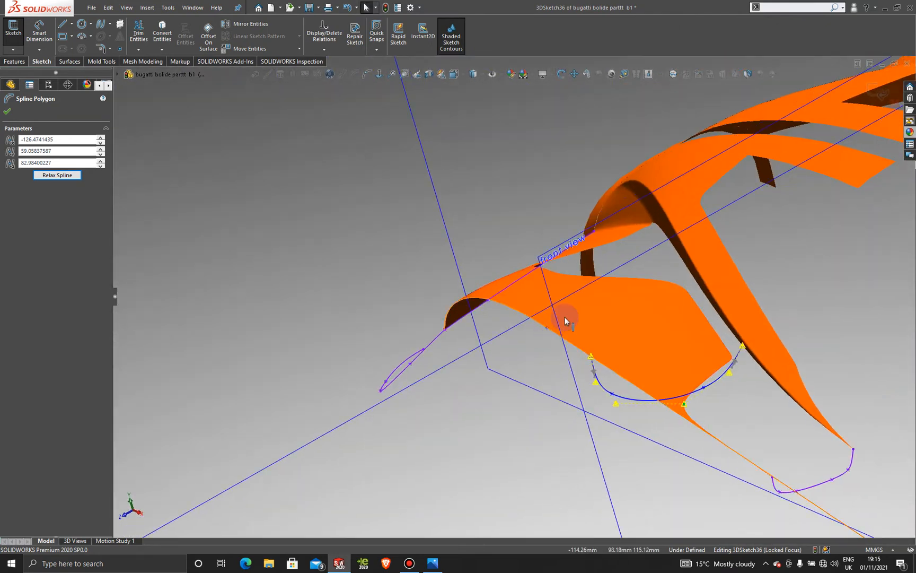
pyautogui.click(877, 89)
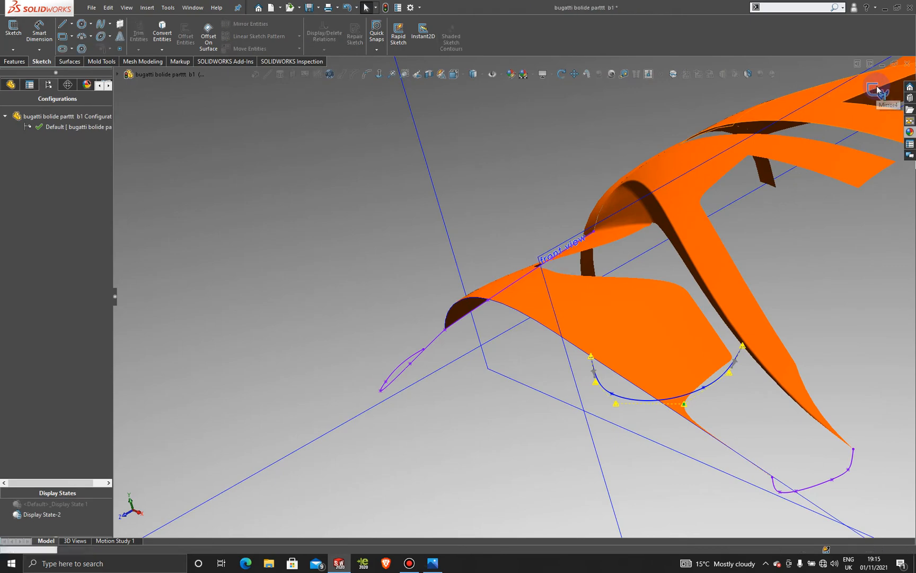
# Compare the new curve with the car's reference images by switching to Display State 1, and return to Display State-2.
pyautogui.scroll(4, 838, 330)
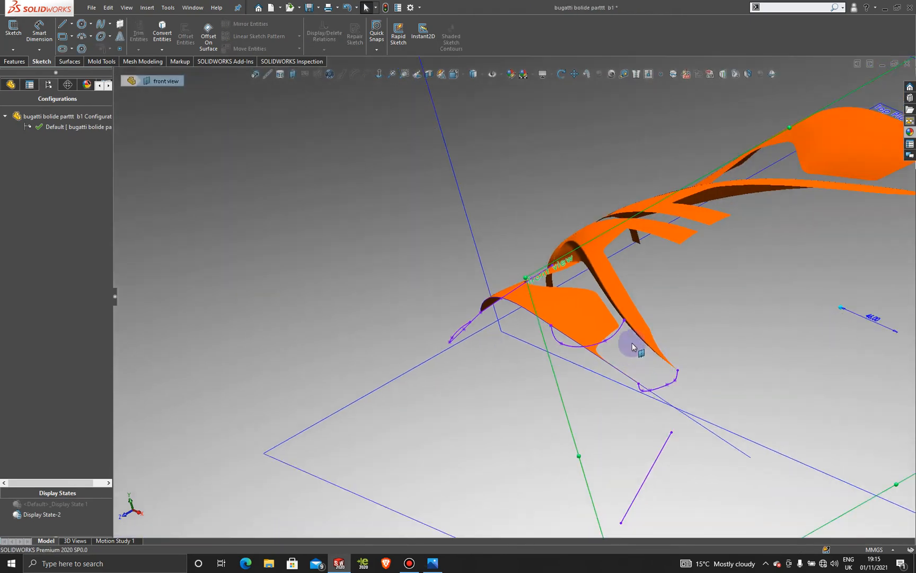
pyautogui.moveTo(635, 345); pyautogui.dragTo(661, 374, button='middle')
pyautogui.scroll(-6, 631, 353)
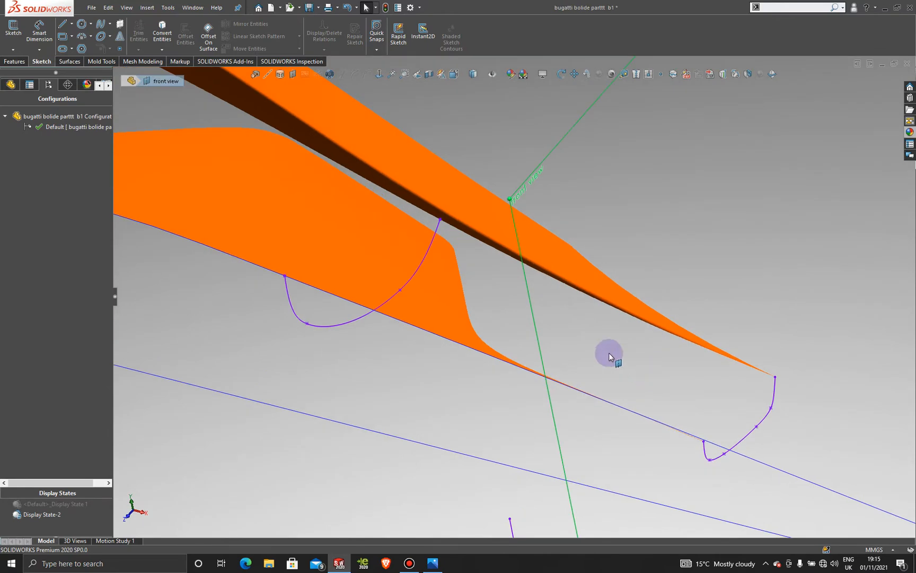
pyautogui.doubleClick(69, 504)
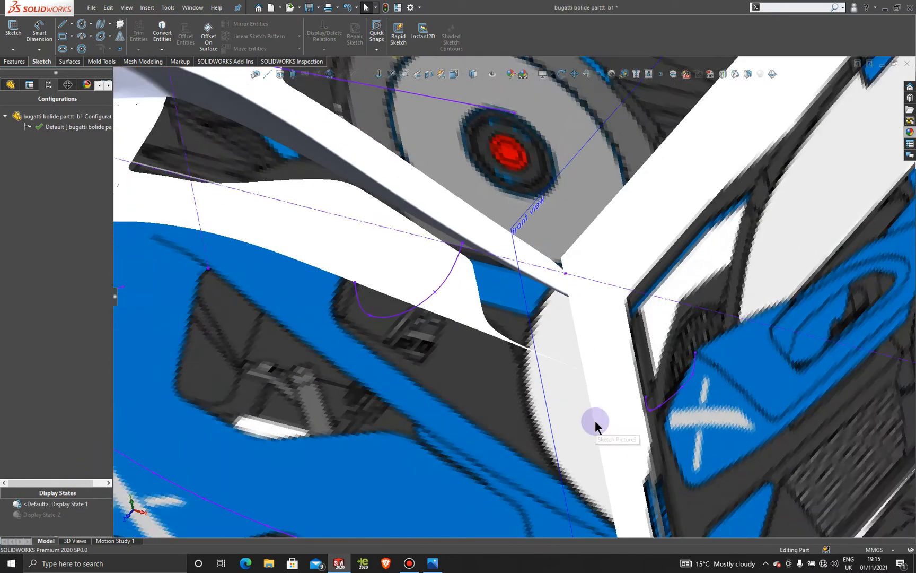
pyautogui.moveTo(595, 420); pyautogui.dragTo(582, 389, button='middle')
pyautogui.scroll(-4, 744, 331)
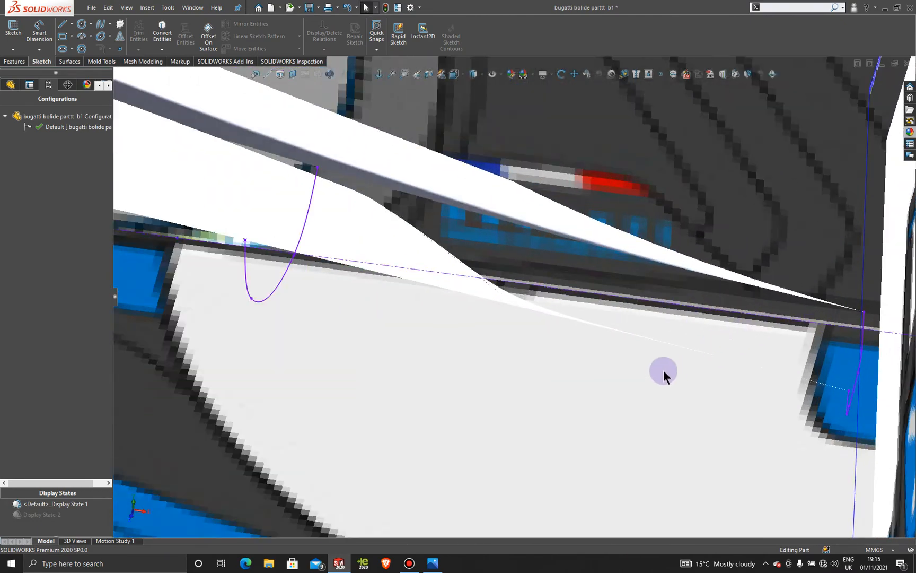
pyautogui.moveTo(662, 370); pyautogui.dragTo(641, 380, button='middle')
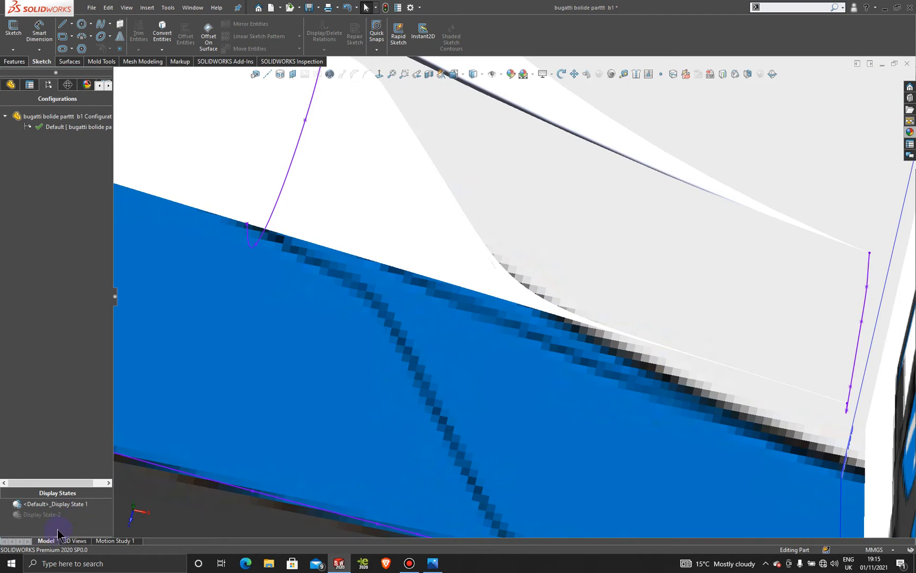
pyautogui.doubleClick(38, 515)
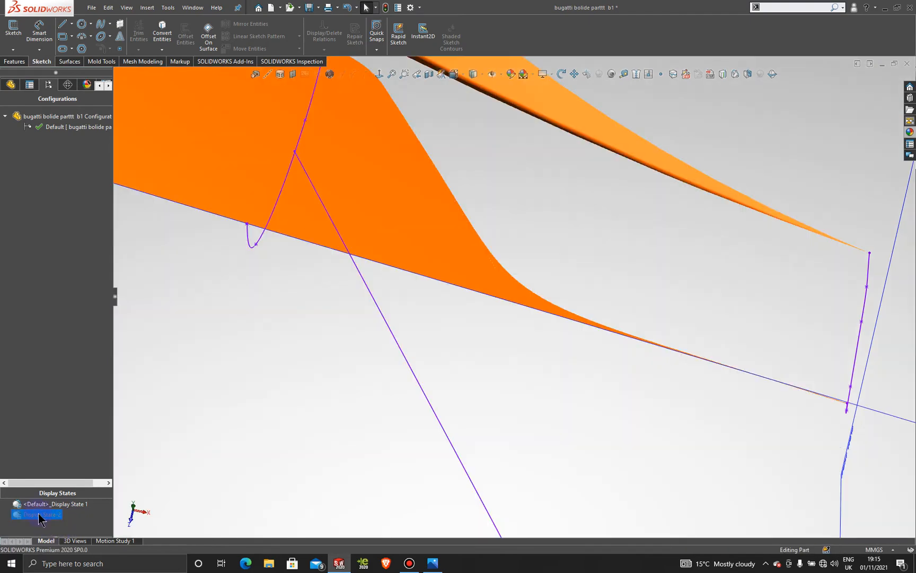
# Hide the reference curve that runs along the outer edge of the wide side panel.
pyautogui.scroll(4, 486, 436)
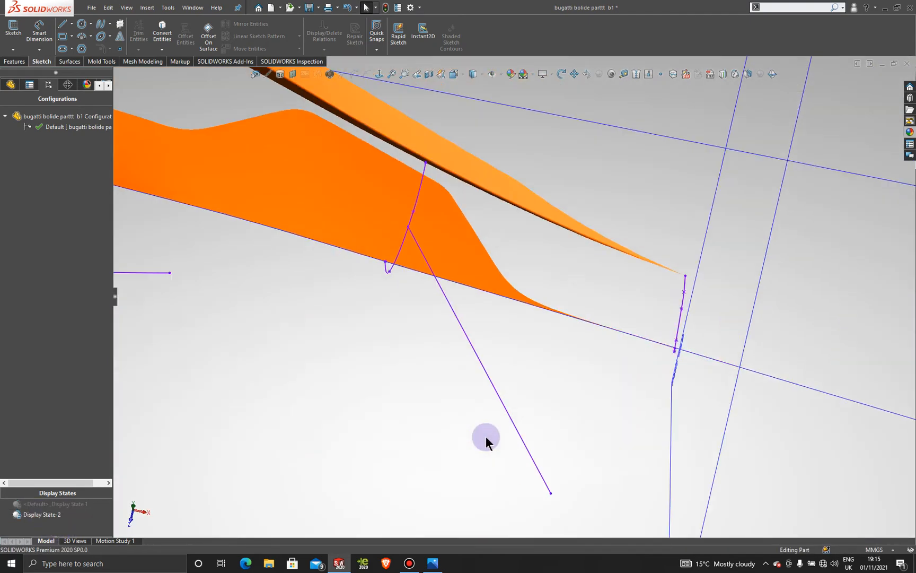
pyautogui.rightClick(798, 386)
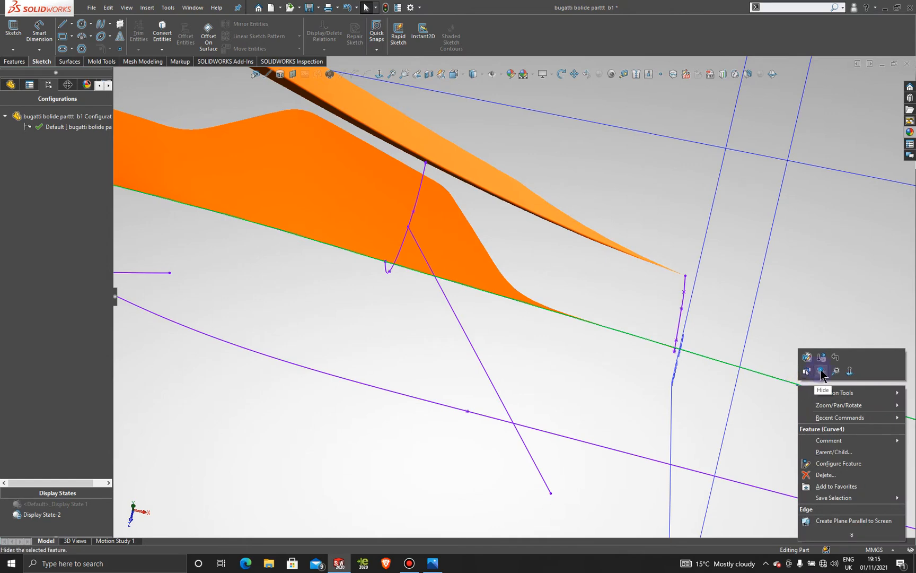
pyautogui.click(820, 372)
# Start a new 3D sketch and begin a spline at the cross curve's panel-side endpoint, placing its first three points along the panel's outer edge.
pyautogui.moveTo(542, 312); pyautogui.dragTo(414, 327, button='middle')
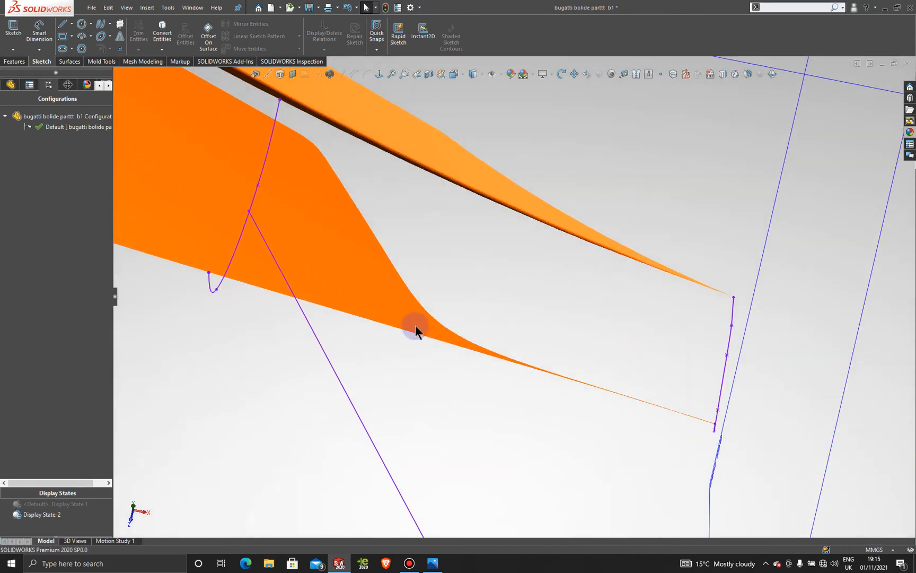
pyautogui.moveTo(241, 350)
pyautogui.mouseDown(button='middle')
pyautogui.moveTo(226, 348)
pyautogui.moveTo(226, 382)
pyautogui.moveTo(224, 373)
pyautogui.mouseUp(button='middle')
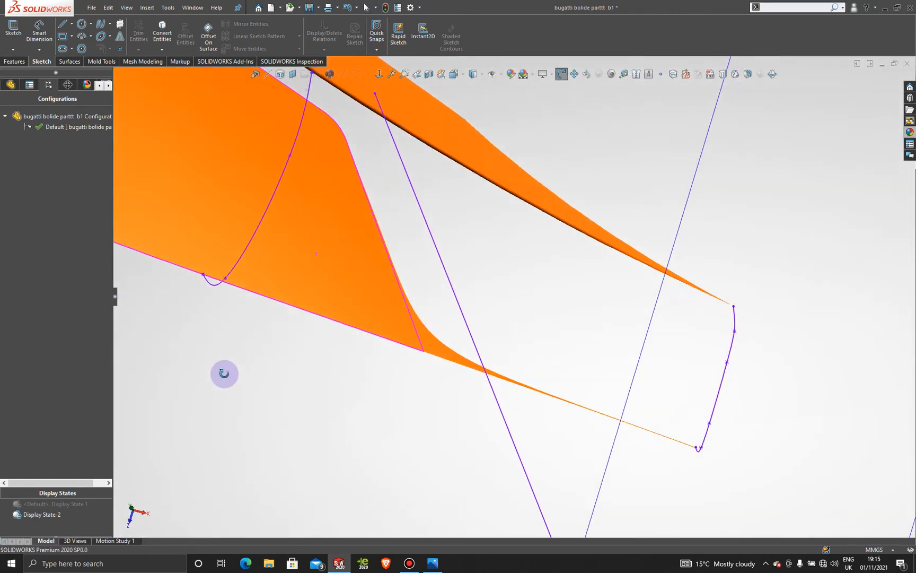
pyautogui.moveTo(317, 374)
pyautogui.mouseDown(button='middle')
pyautogui.moveTo(297, 381)
pyautogui.moveTo(281, 431)
pyautogui.mouseUp(button='middle')
pyautogui.press('Escape')
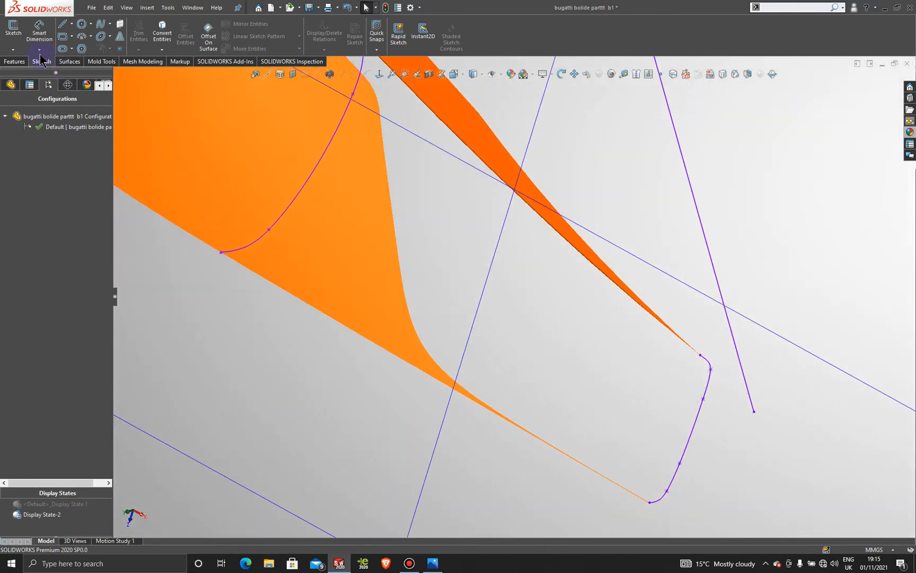
pyautogui.click(14, 50)
pyautogui.click(32, 73)
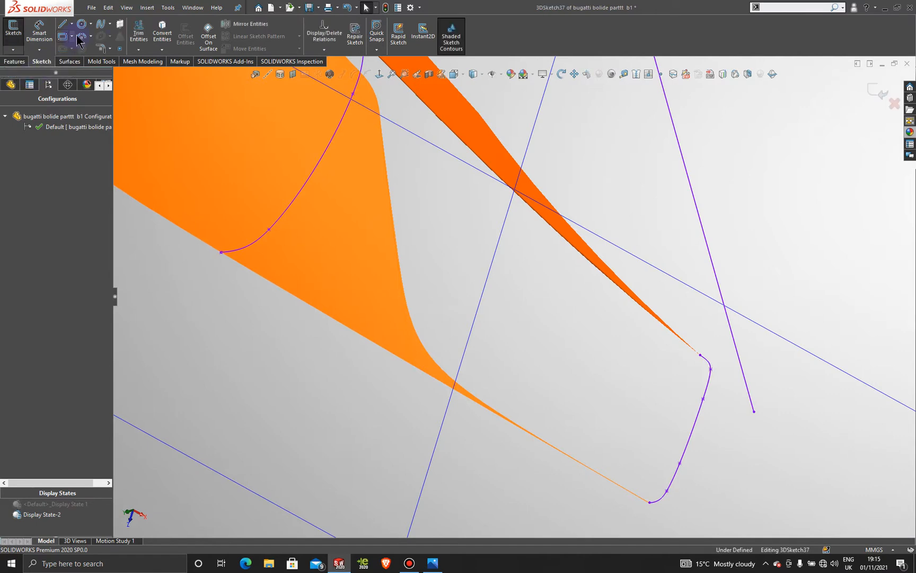
pyautogui.scroll(-4, 249, 259)
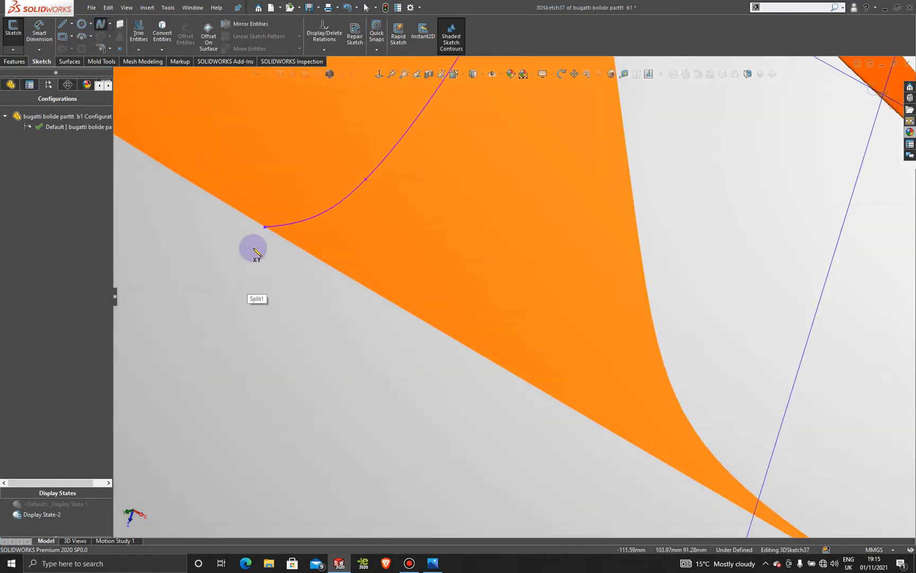
pyautogui.click(265, 227)
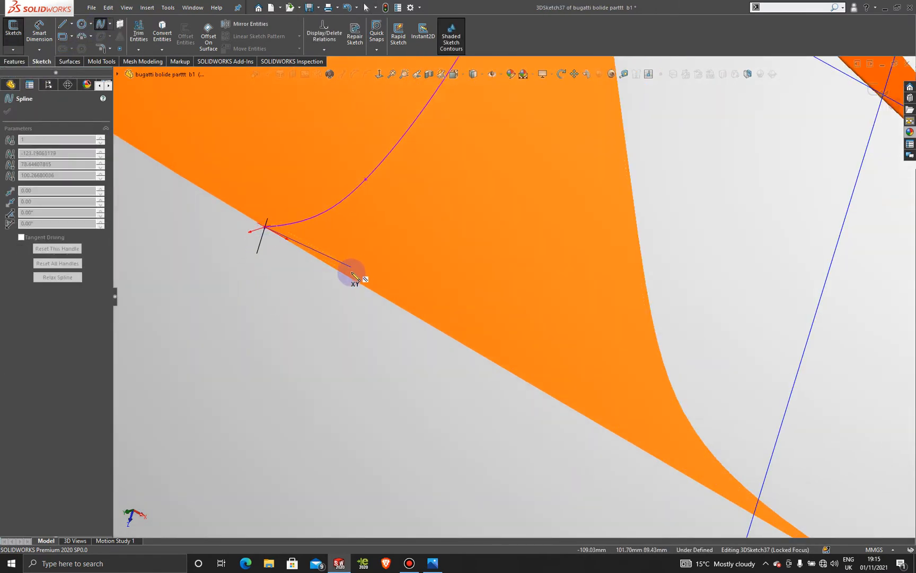
pyautogui.click(351, 278)
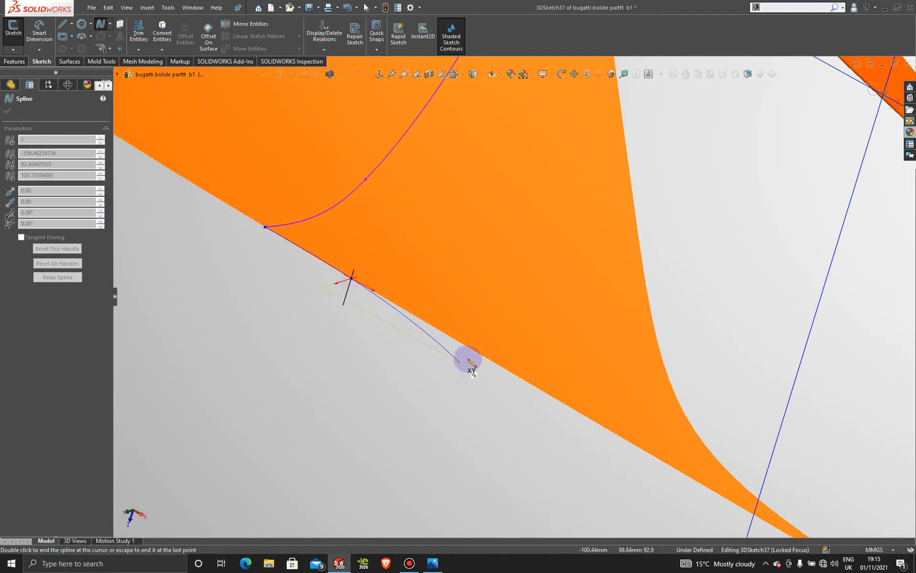
pyautogui.click(473, 351)
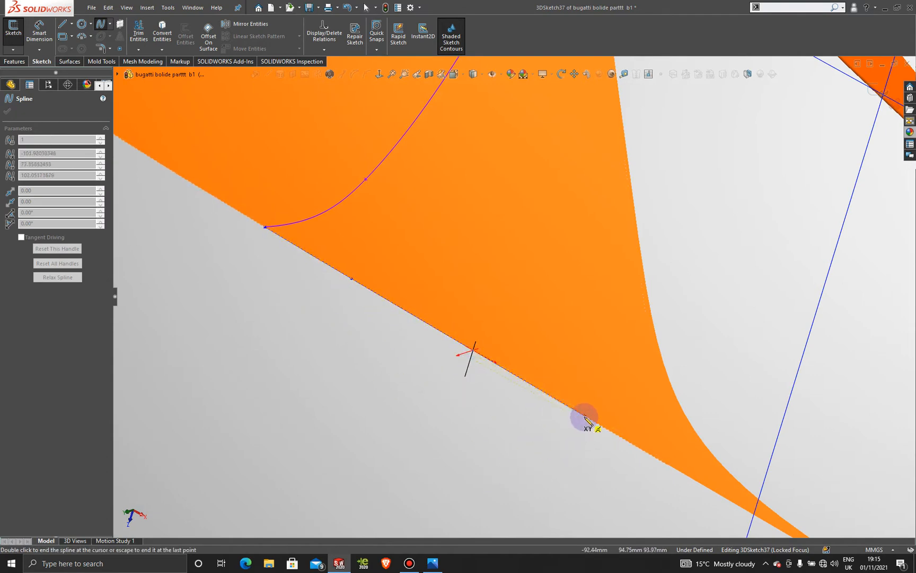
# Continue the spline with more points along the panel's outer edge toward its narrow tip, and end it just short of the end curve.
pyautogui.scroll(3, 650, 476)
pyautogui.scroll(-3, 599, 448)
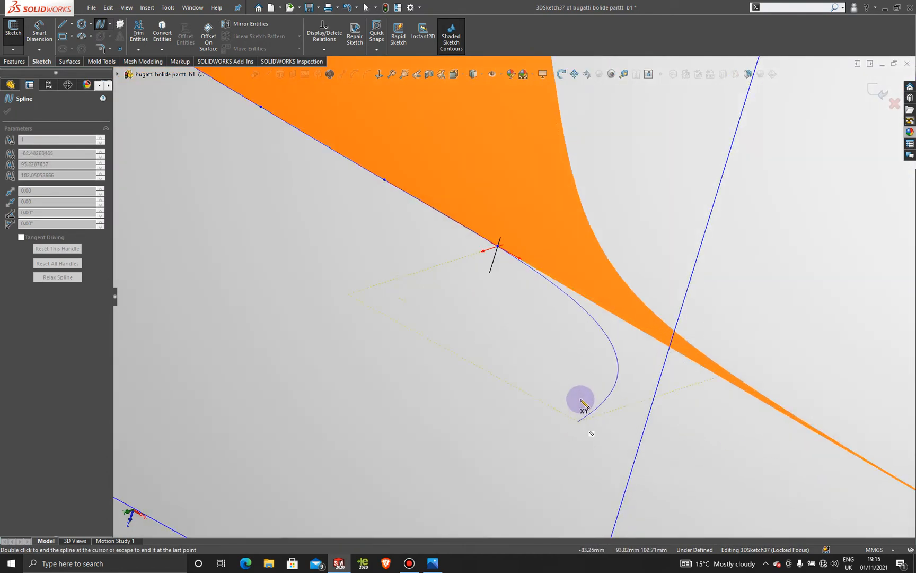
pyautogui.click(617, 317)
pyautogui.scroll(-3, 709, 398)
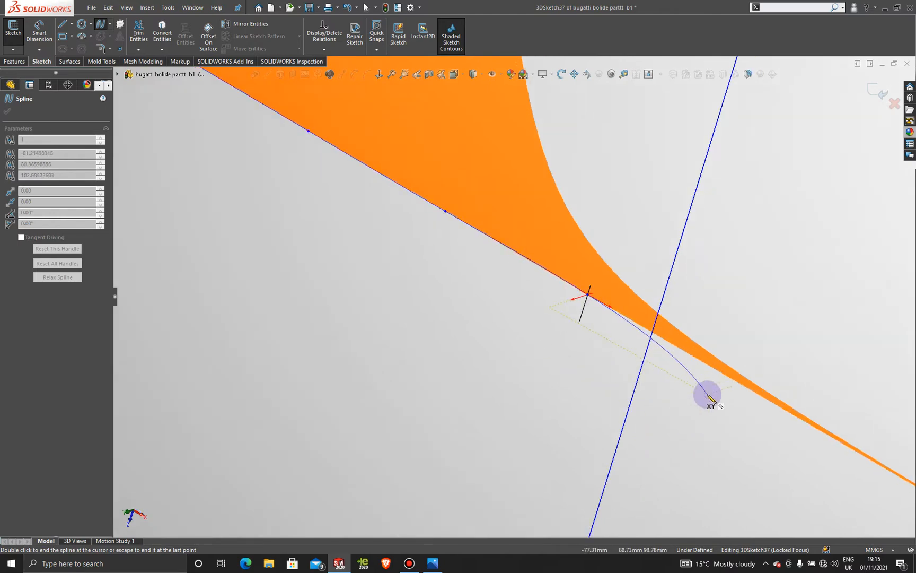
pyautogui.click(705, 345)
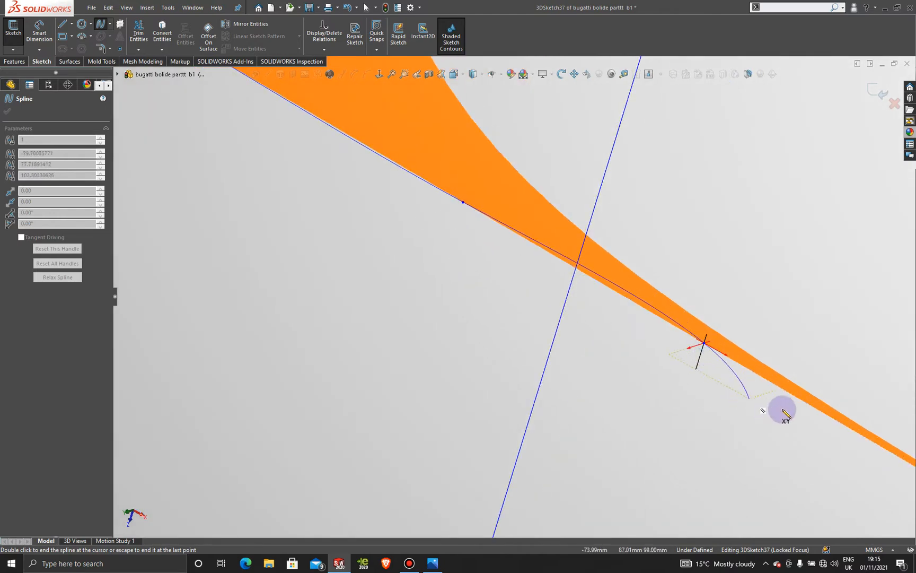
pyautogui.click(792, 395)
pyautogui.scroll(3, 780, 447)
pyautogui.scroll(-4, 763, 441)
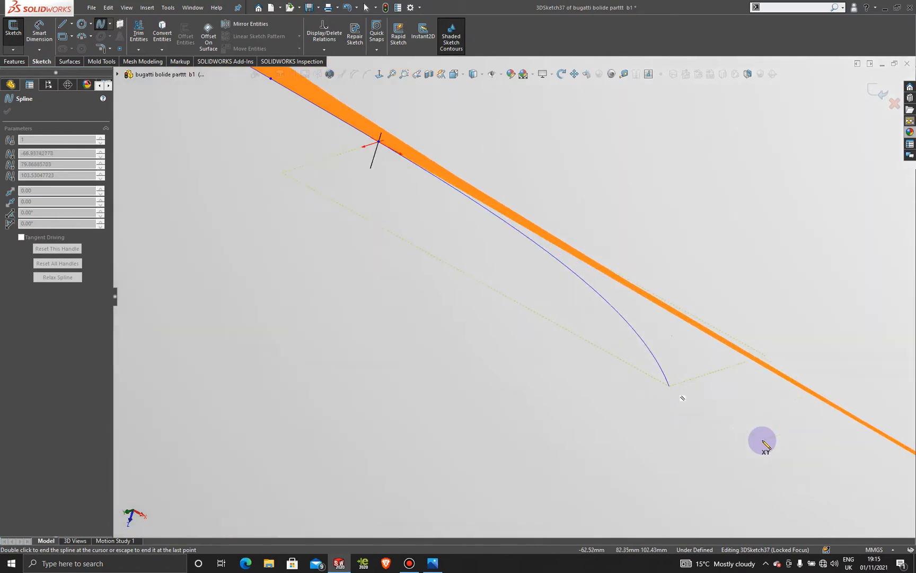
pyautogui.scroll(-3, 769, 380)
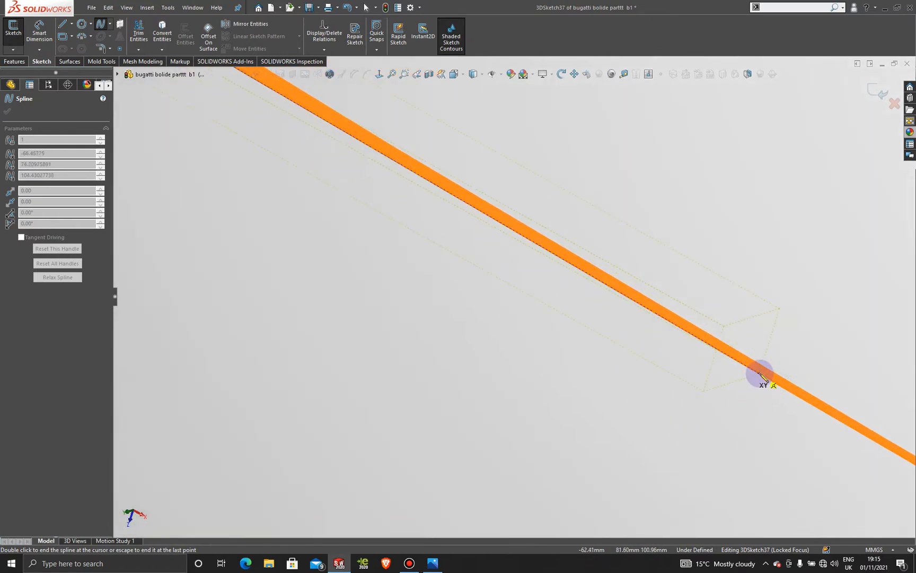
pyautogui.scroll(5, 771, 446)
pyautogui.scroll(-9, 767, 444)
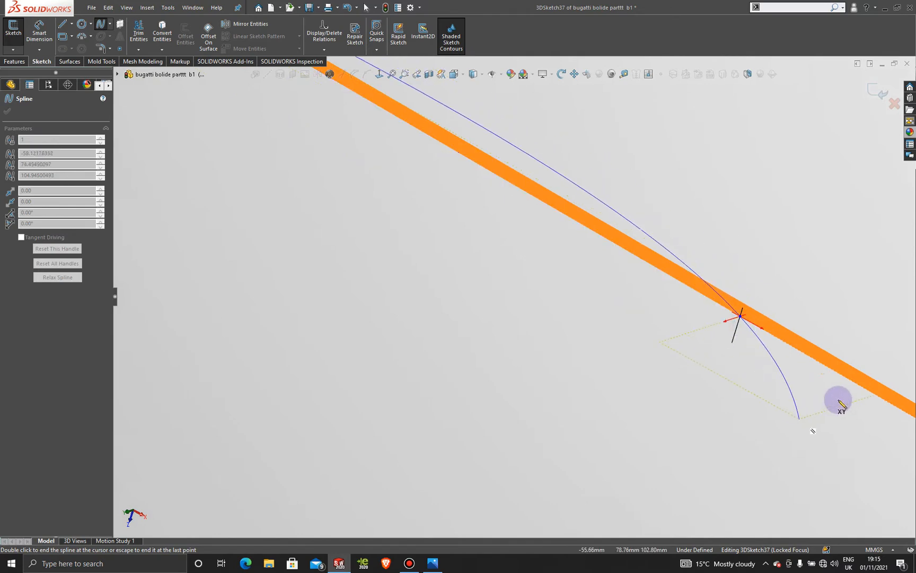
pyautogui.click(845, 378)
pyautogui.scroll(8, 829, 416)
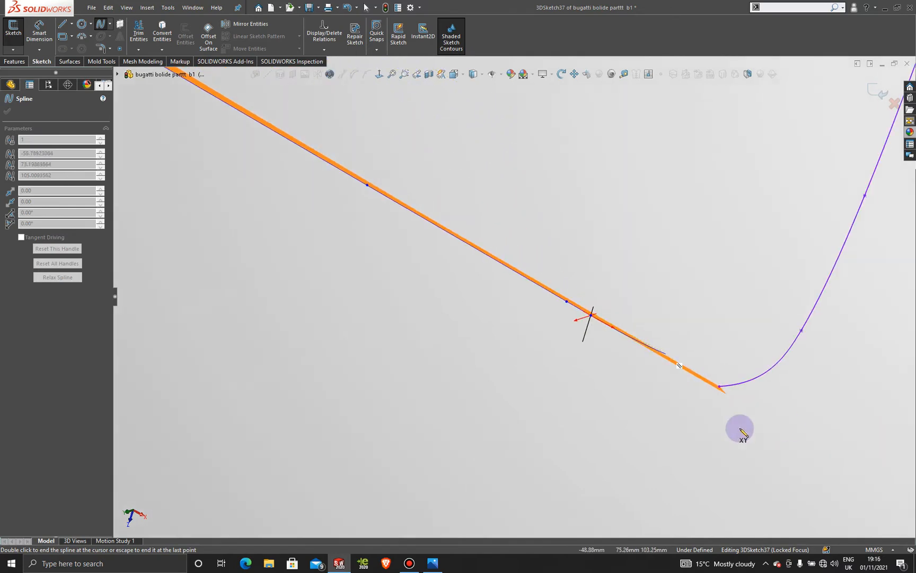
pyautogui.scroll(-4, 633, 370)
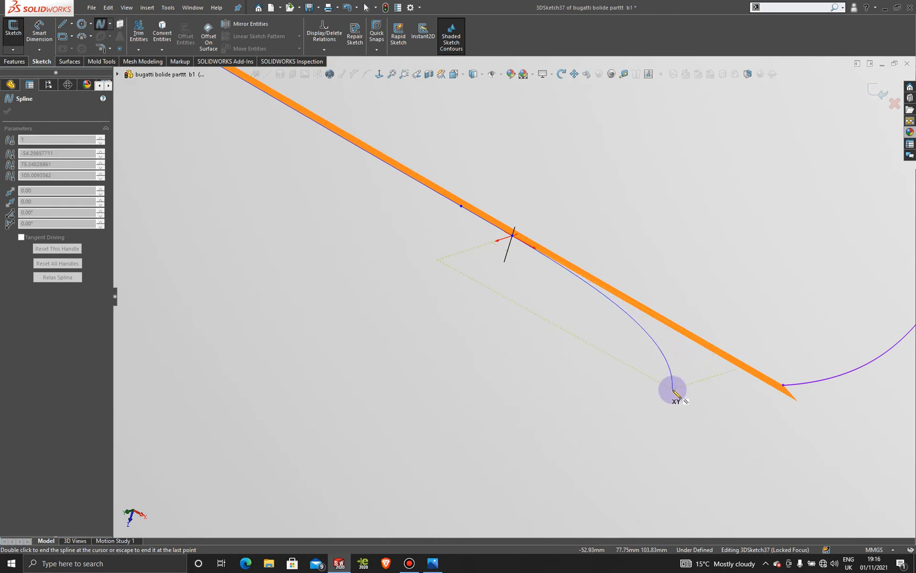
pyautogui.press('Escape')
pyautogui.moveTo(672, 389); pyautogui.dragTo(509, 325, button='middle')
pyautogui.scroll(1, 509, 326)
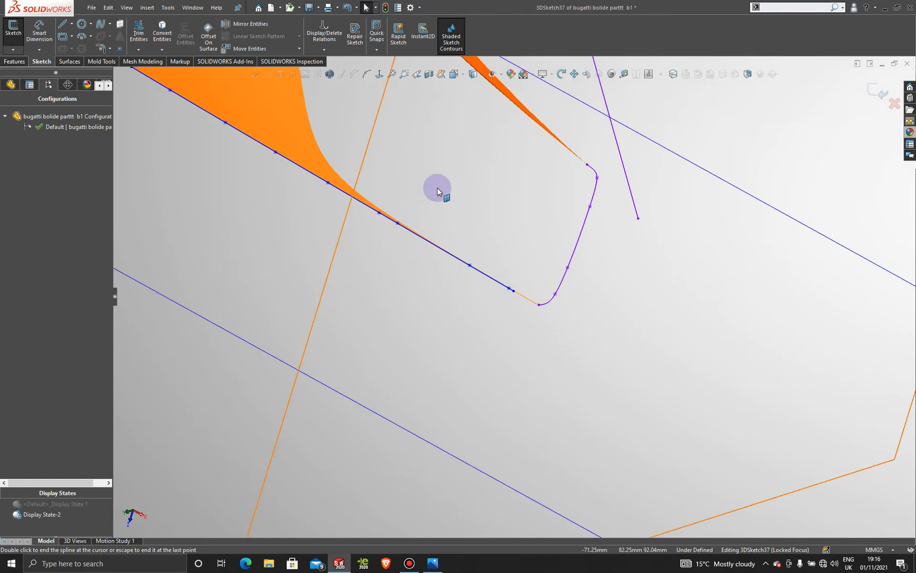
# Select the spline that stops short of the end curve on the panel's outer edge and delete it.
pyautogui.scroll(-3, 437, 190)
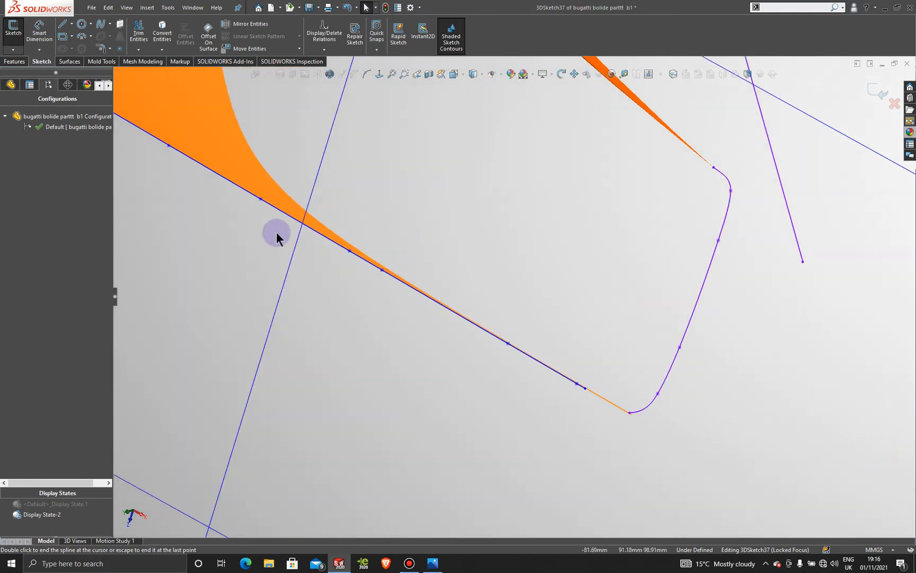
pyautogui.scroll(2, 281, 291)
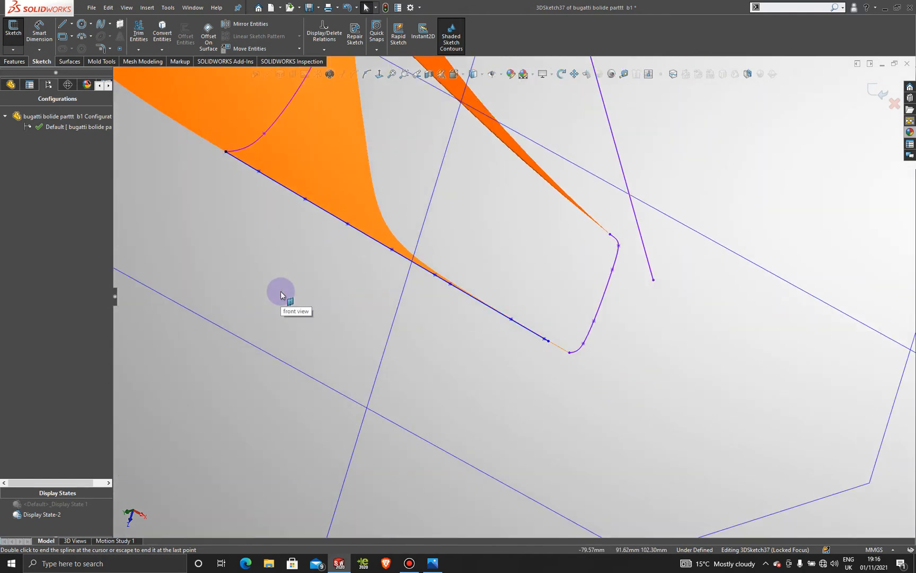
pyautogui.moveTo(437, 342); pyautogui.dragTo(414, 335, button='middle')
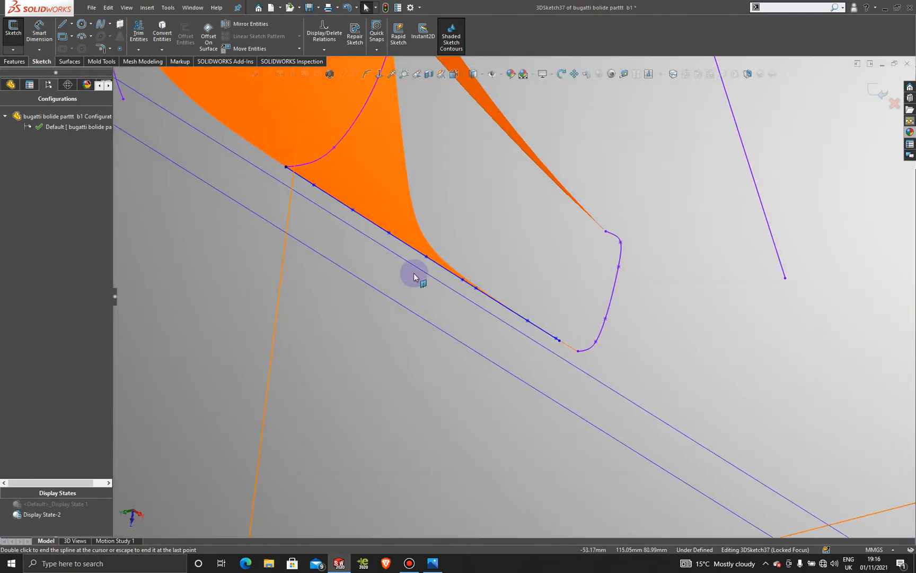
pyautogui.click(560, 342)
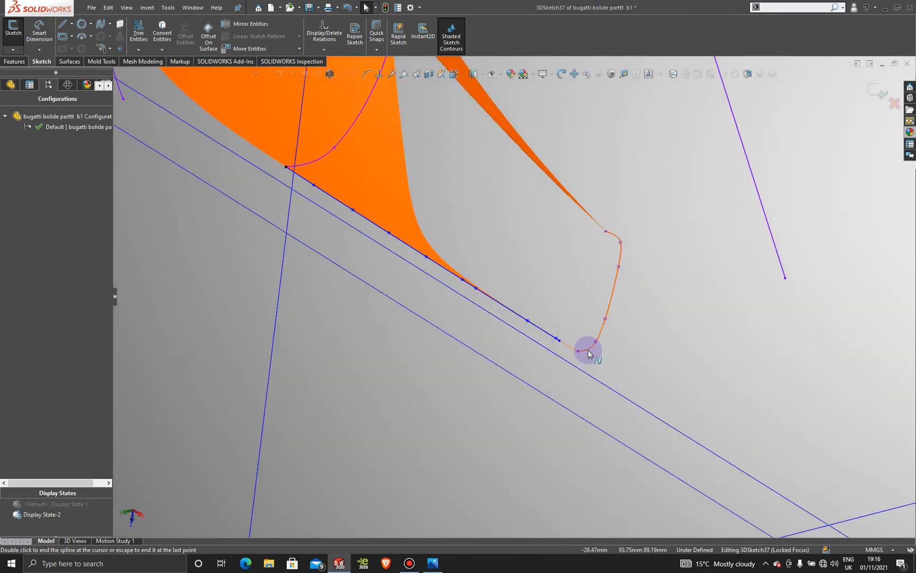
pyautogui.doubleClick(454, 277)
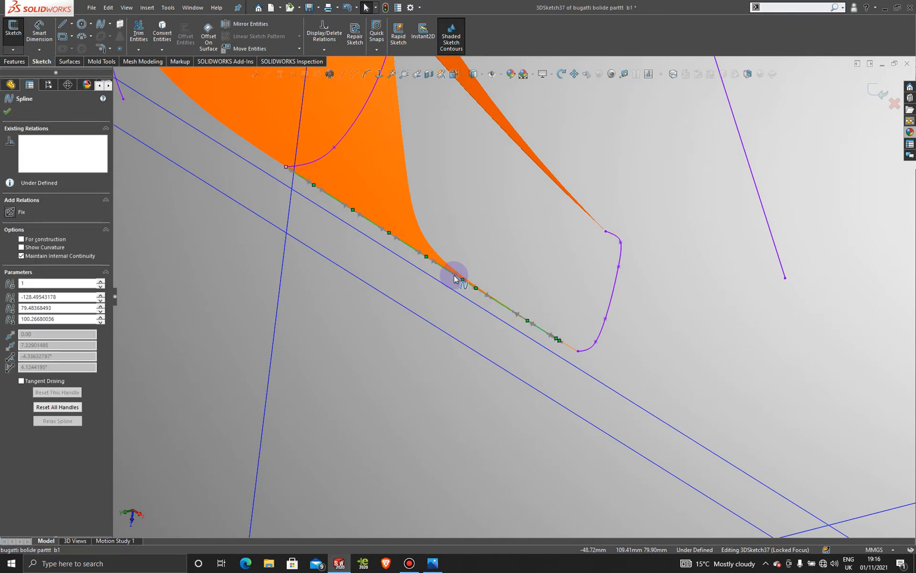
pyautogui.rightClick(454, 273)
pyautogui.click(493, 479)
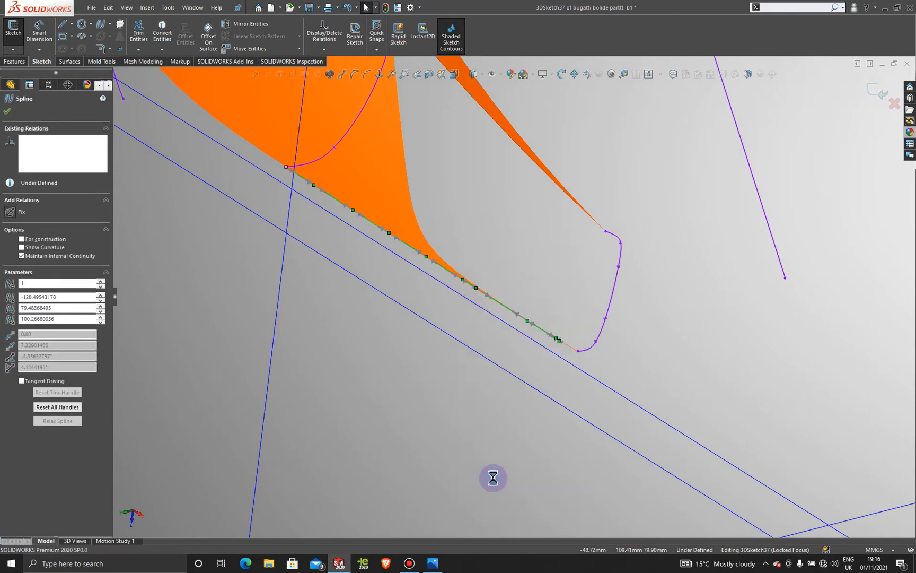
# Begin a new spline at the cross curve's panel-side endpoint and place its first points along the panel's outer edge toward the narrow tip.
pyautogui.click(102, 27)
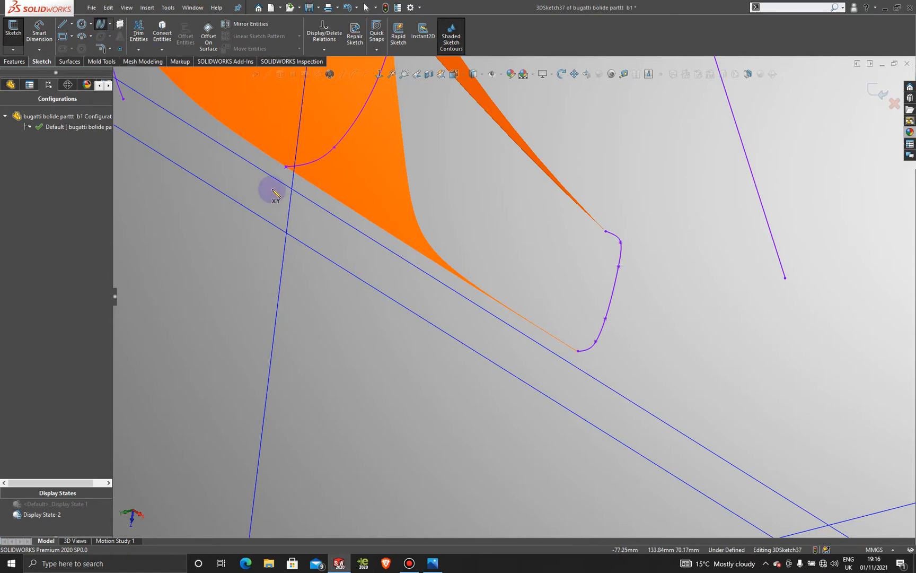
pyautogui.click(287, 167)
pyautogui.scroll(-5, 318, 195)
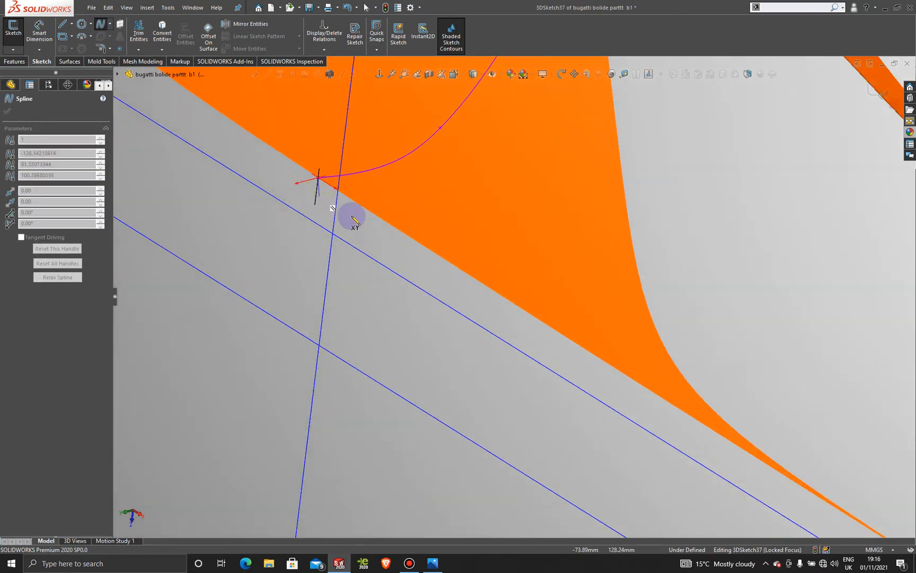
pyautogui.click(433, 253)
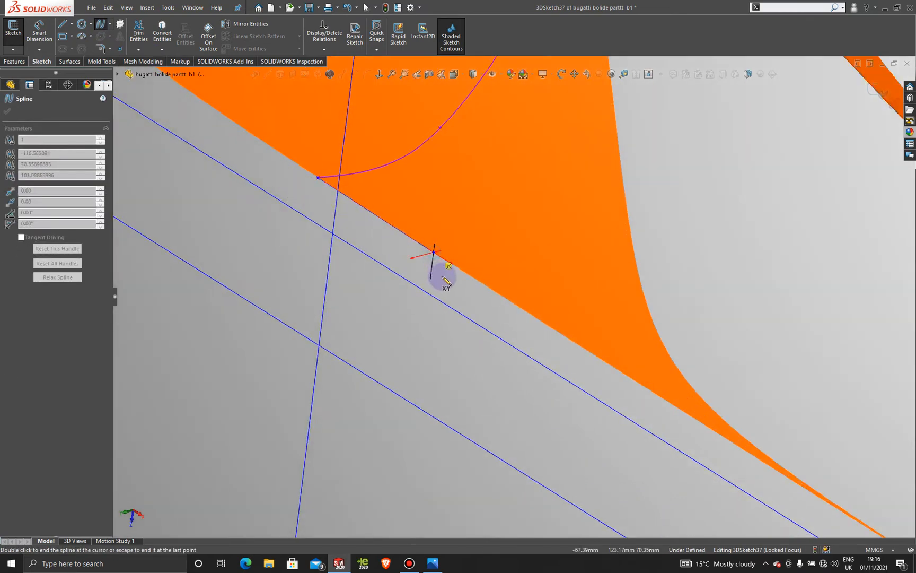
pyautogui.click(545, 324)
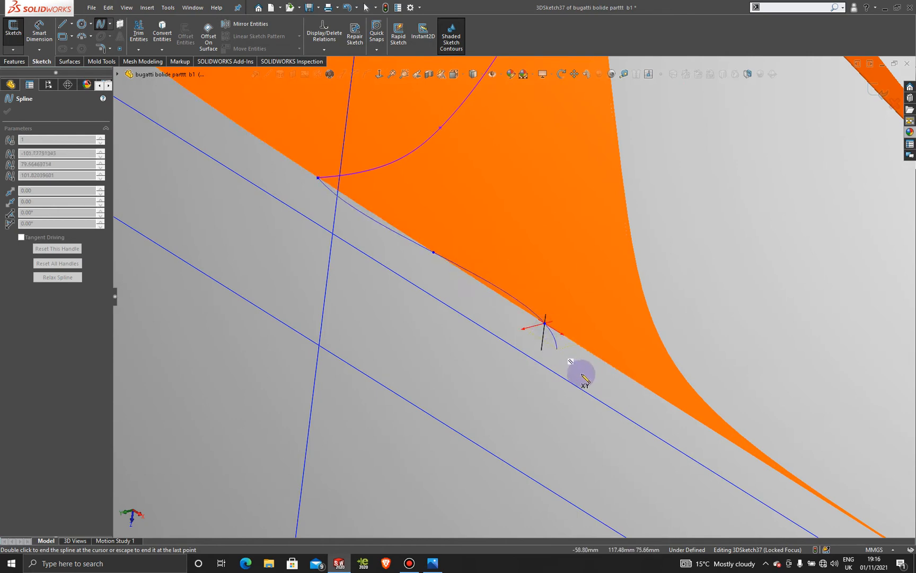
pyautogui.click(673, 407)
pyautogui.scroll(-3, 785, 491)
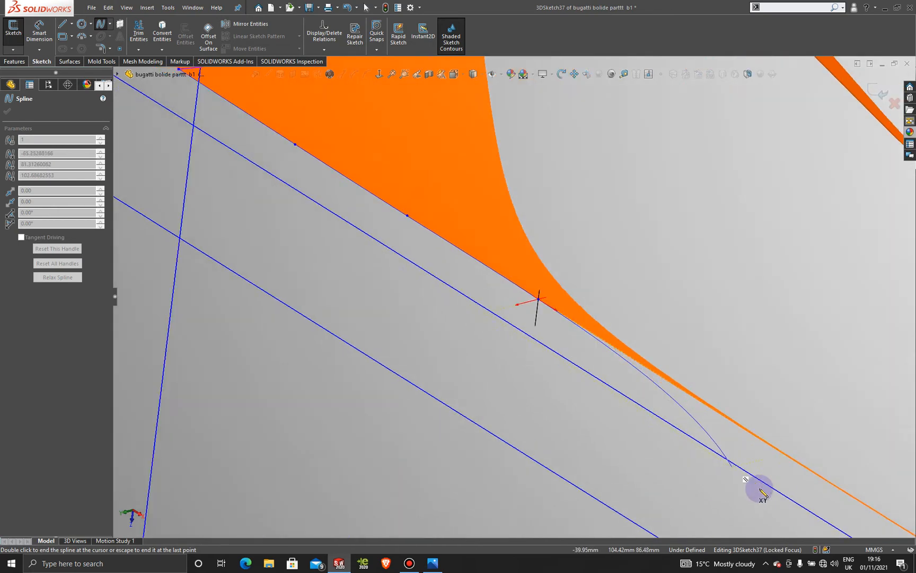
pyautogui.scroll(-4, 729, 429)
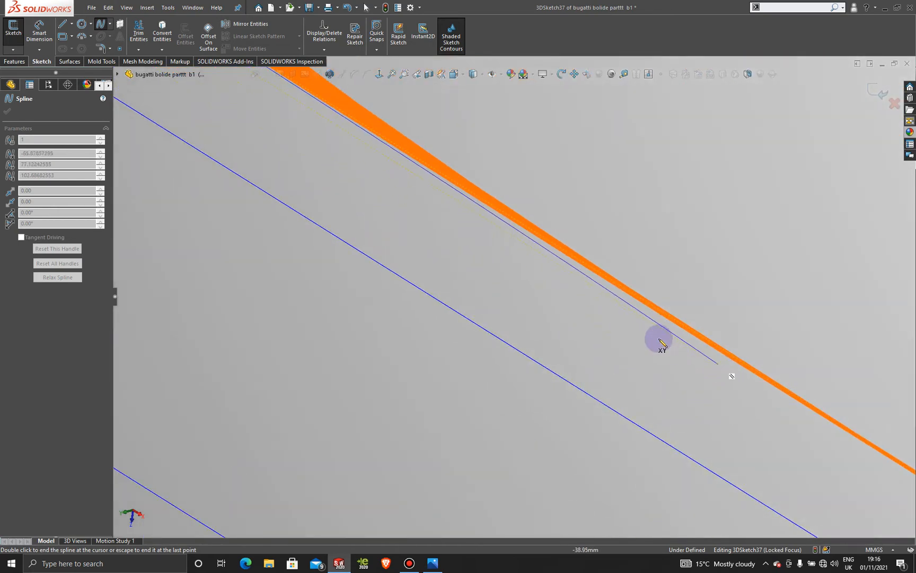
pyautogui.click(579, 264)
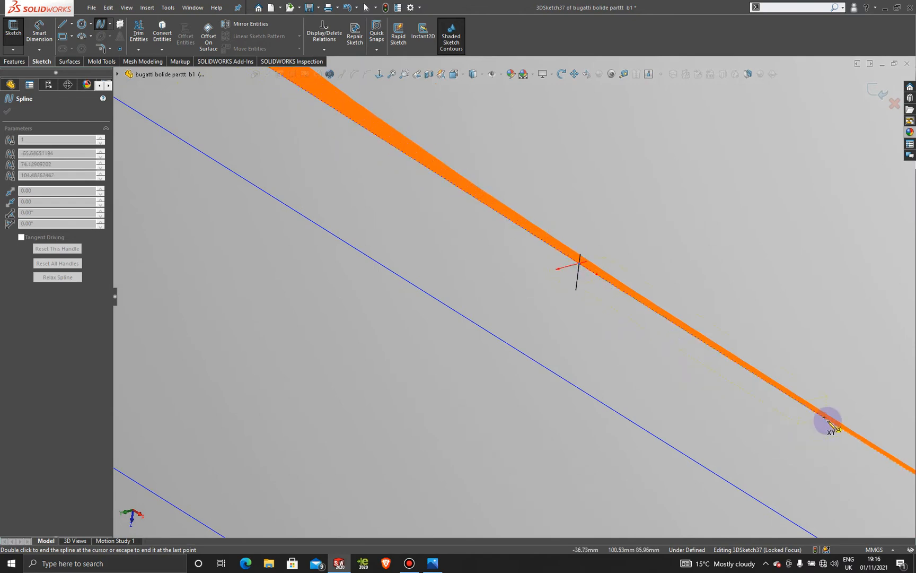
# Continue the spline along the panel's thin tip edge and finish it on the lower endpoint of the end curve.
pyautogui.scroll(-3, 843, 415)
pyautogui.scroll(-2, 844, 414)
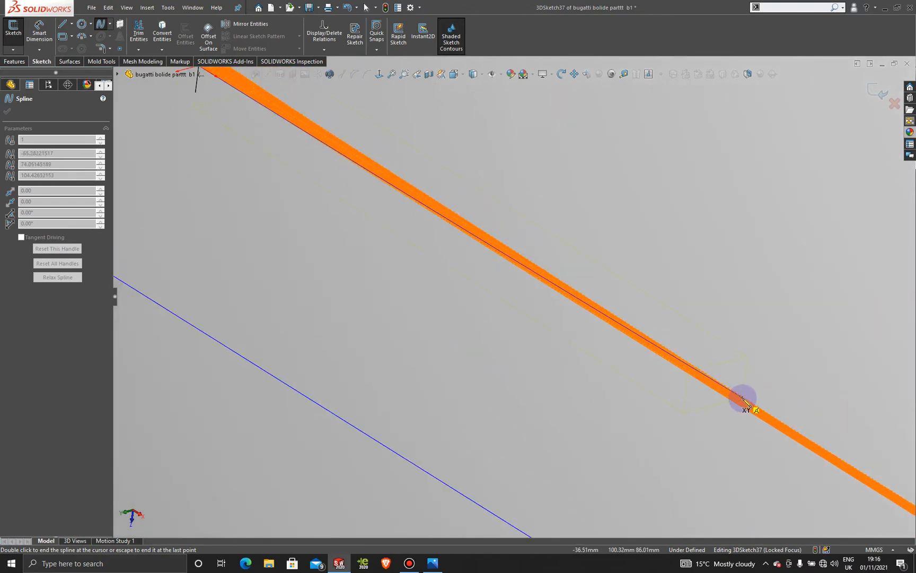
pyautogui.click(743, 398)
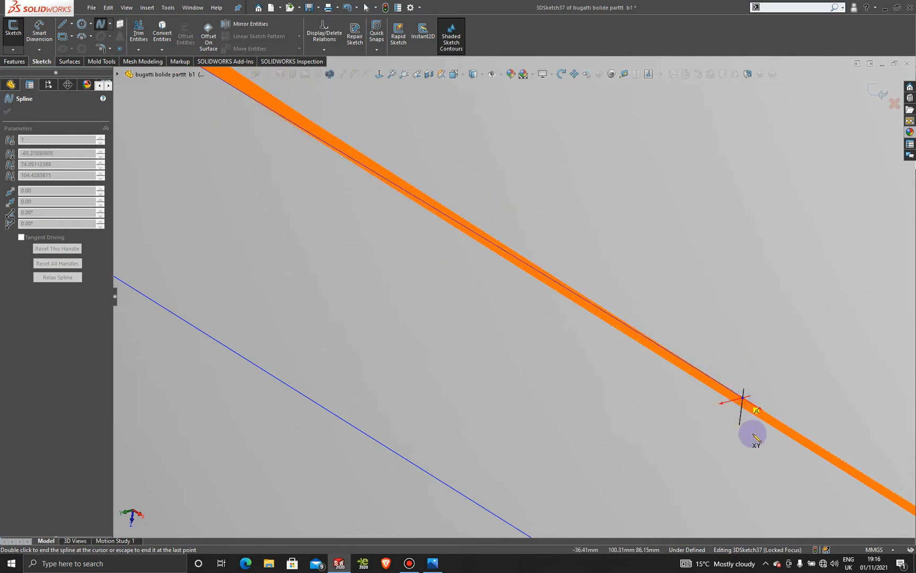
pyautogui.scroll(-3, 753, 437)
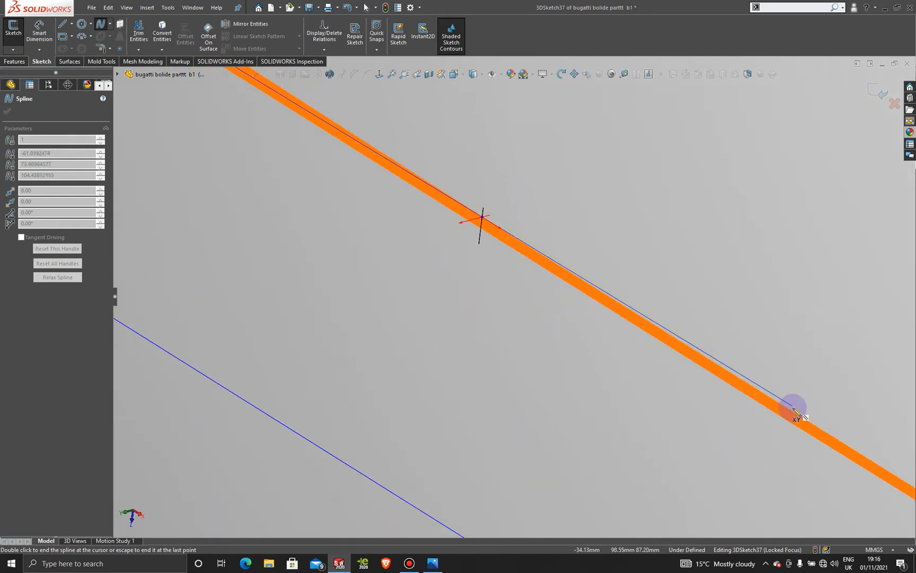
pyautogui.scroll(3, 793, 409)
pyautogui.scroll(-3, 753, 448)
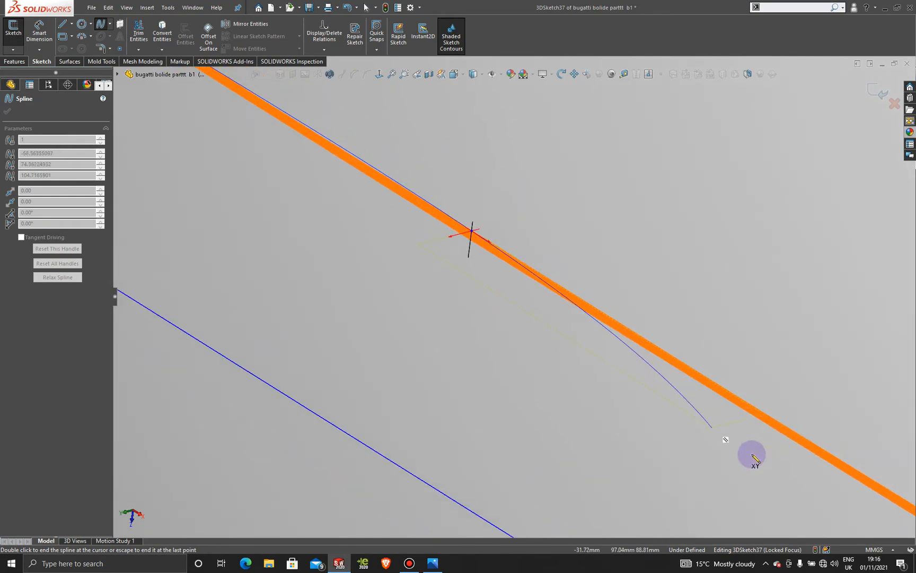
pyautogui.scroll(3, 634, 389)
pyautogui.scroll(-3, 632, 374)
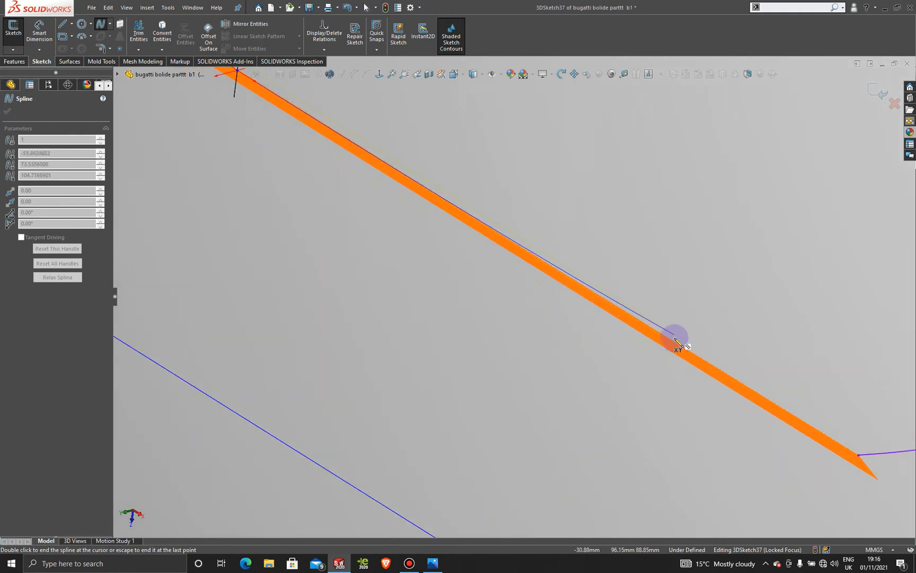
pyautogui.click(673, 343)
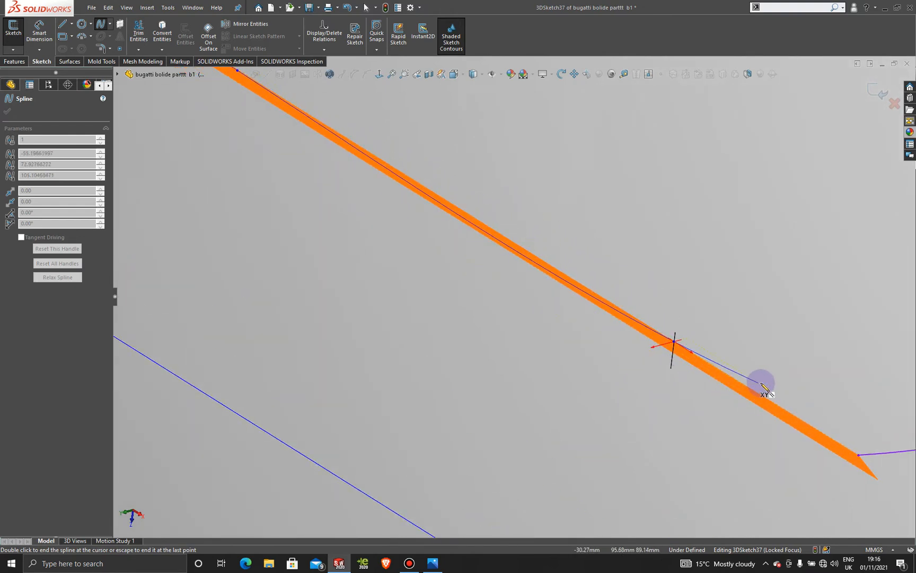
pyautogui.click(823, 432)
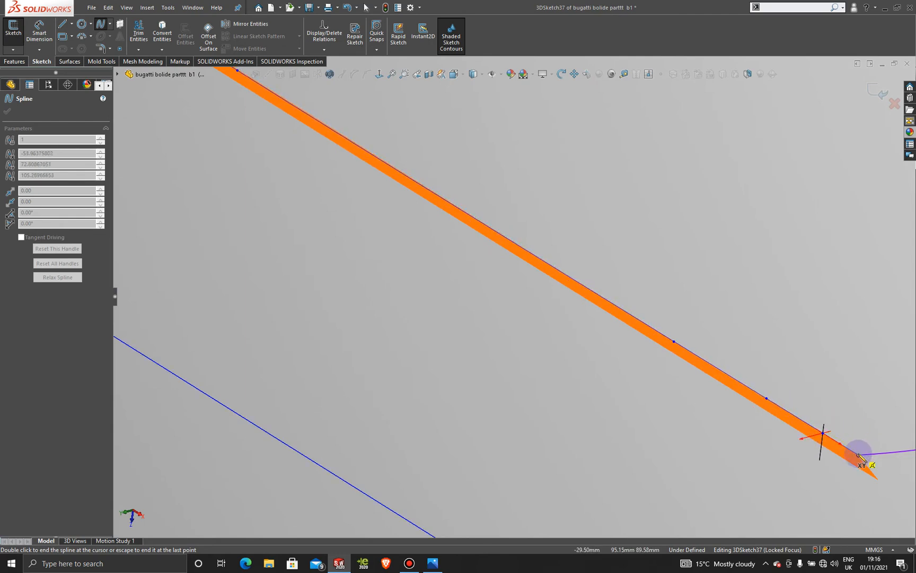
pyautogui.click(860, 455)
pyautogui.press('Escape')
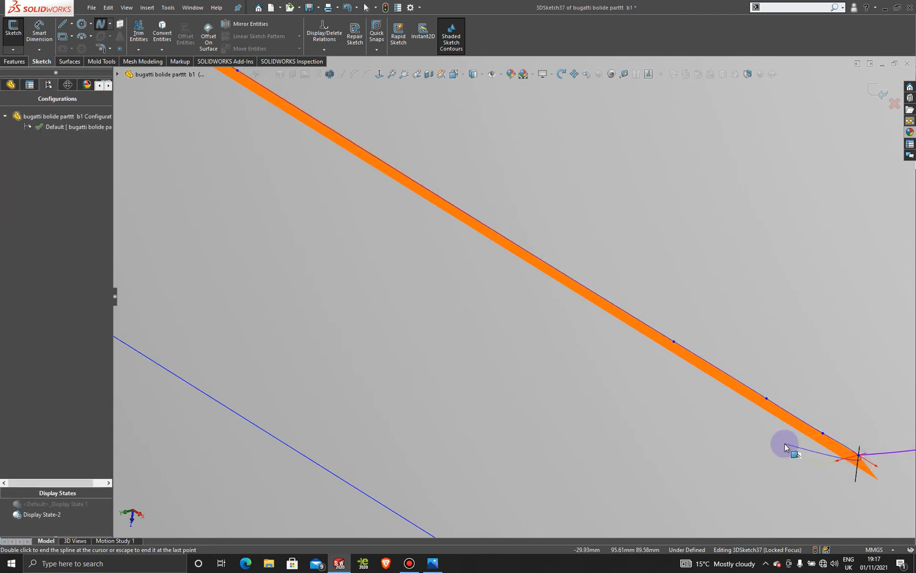
# Begin a new spline at the cross curve's arm-side endpoint and place its first points along the tapered arm's lower edge.
pyautogui.scroll(10, 642, 402)
pyautogui.moveTo(409, 322)
pyautogui.mouseDown(button='middle')
pyautogui.moveTo(394, 310)
pyautogui.moveTo(466, 135)
pyautogui.moveTo(466, 329)
pyautogui.moveTo(453, 319)
pyautogui.moveTo(464, 239)
pyautogui.moveTo(491, 248)
pyautogui.moveTo(508, 218)
pyautogui.mouseUp(button='middle')
pyautogui.scroll(5, 715, 142)
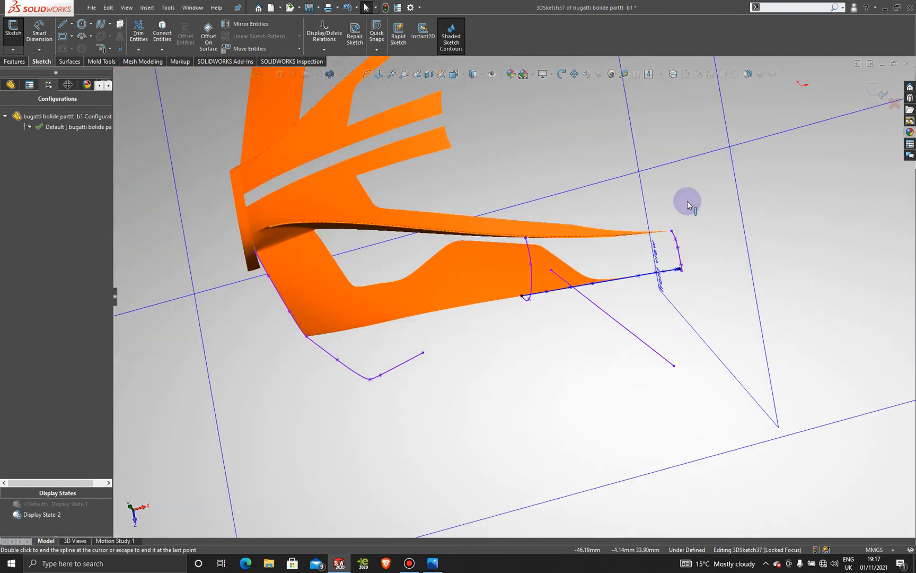
pyautogui.scroll(-4, 599, 206)
pyautogui.scroll(-4, 472, 366)
pyautogui.moveTo(492, 304)
pyautogui.mouseDown(button='middle')
pyautogui.moveTo(491, 282)
pyautogui.moveTo(409, 182)
pyautogui.mouseUp(button='middle')
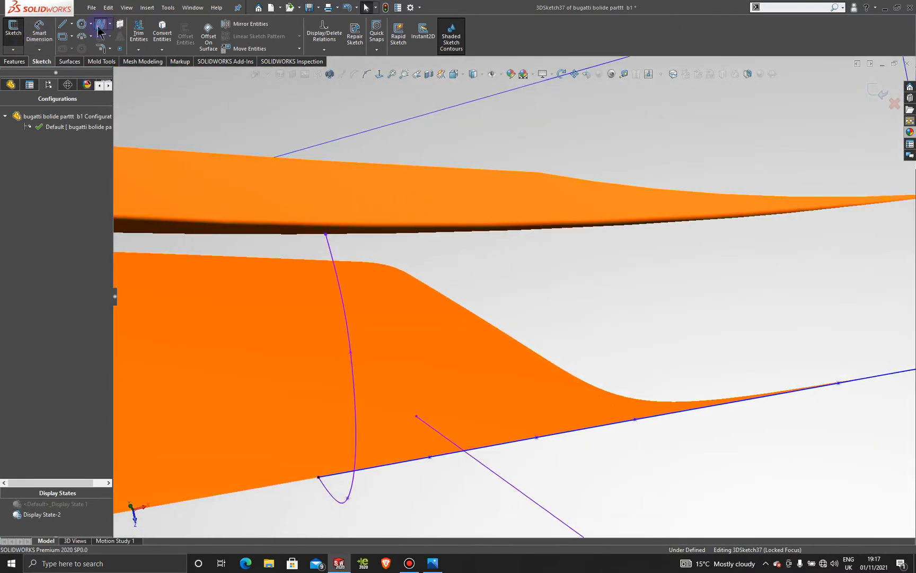
pyautogui.click(328, 236)
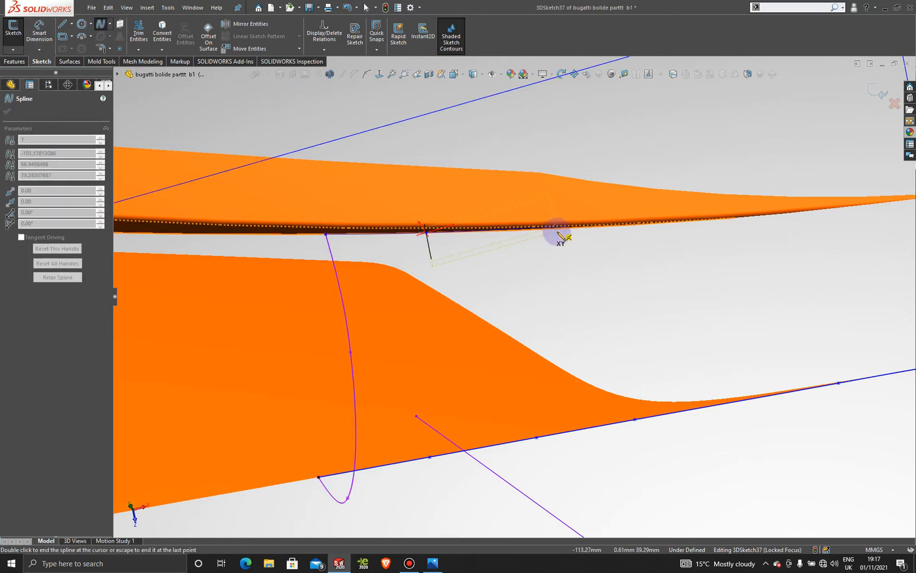
pyautogui.scroll(-3, 558, 249)
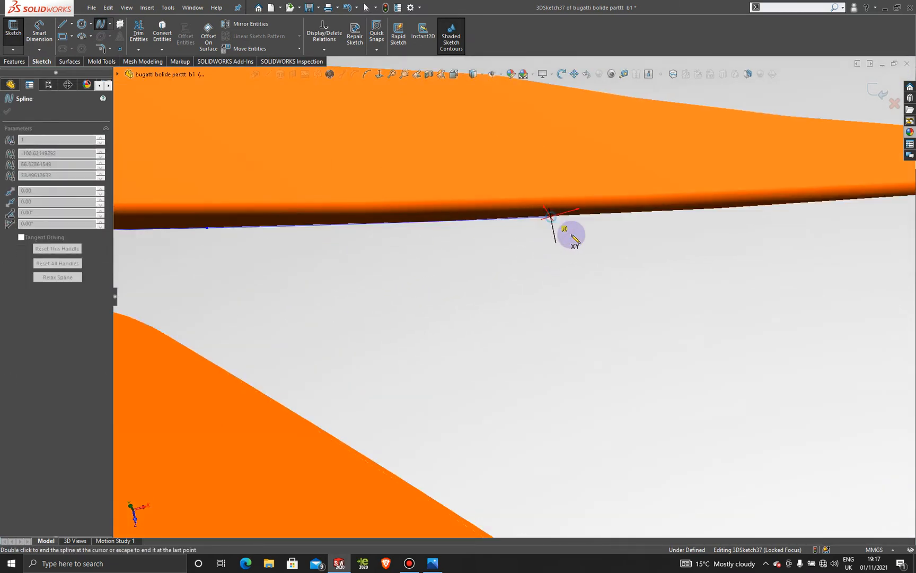
pyautogui.click(778, 203)
# Continue the spline with more points along the middle of the arm's lower edge toward its tapered tip.
pyautogui.scroll(2, 813, 280)
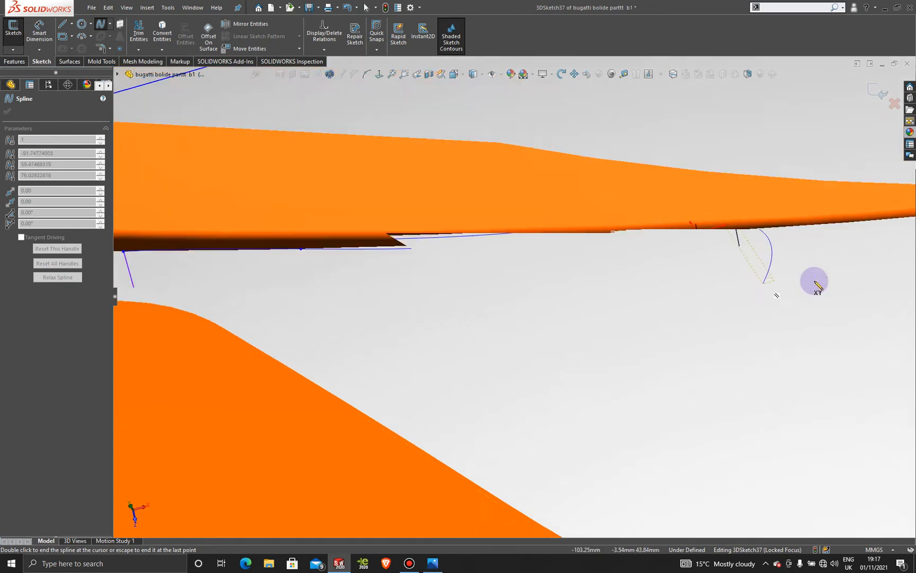
pyautogui.scroll(3, 818, 285)
pyautogui.moveTo(623, 321); pyautogui.dragTo(667, 201, button='middle')
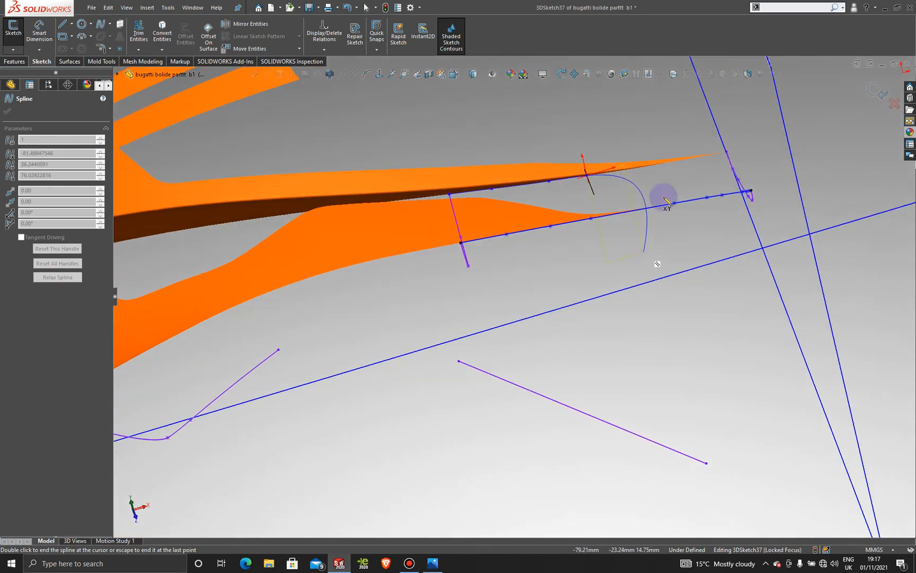
pyautogui.scroll(-4, 646, 198)
pyautogui.scroll(-2, 531, 258)
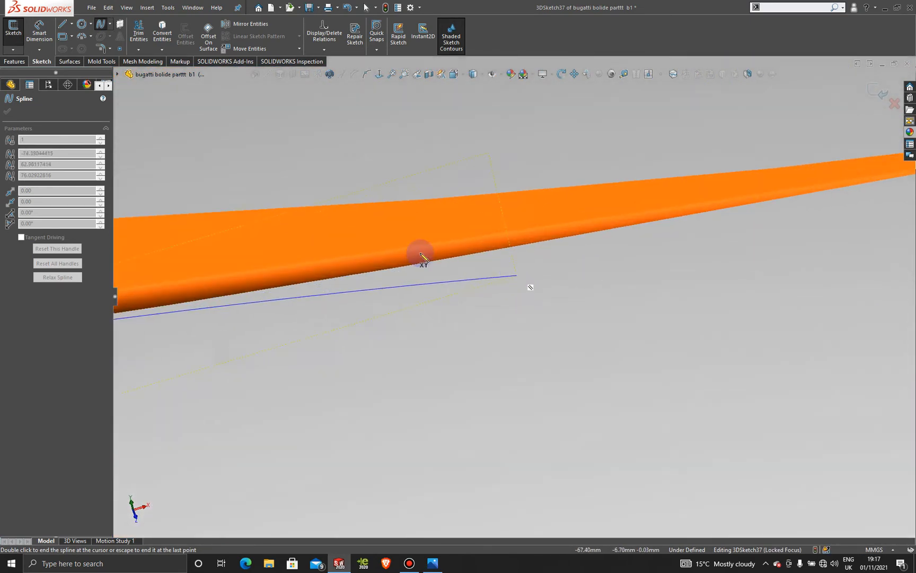
pyautogui.click(556, 241)
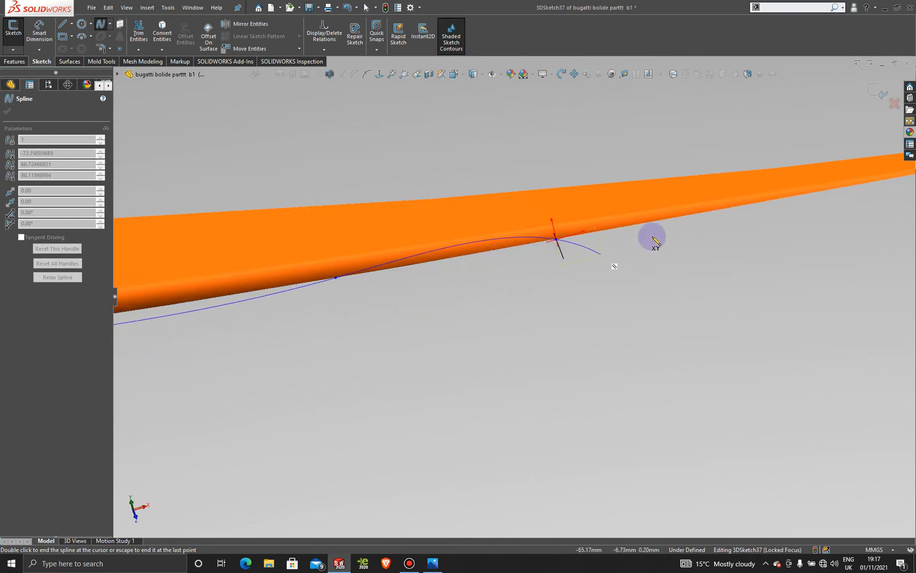
pyautogui.click(734, 207)
# Place the last spline points along the arm's narrow tip and finish the spline on the upper endpoint of the end curve.
pyautogui.scroll(3, 784, 242)
pyautogui.scroll(-4, 739, 239)
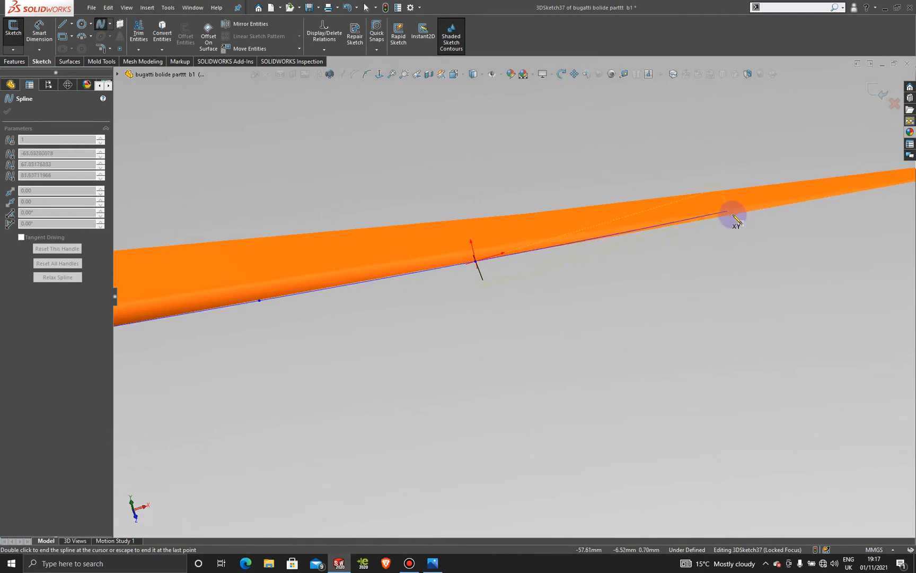
pyautogui.click(734, 214)
pyautogui.scroll(3, 788, 270)
pyautogui.scroll(-3, 790, 270)
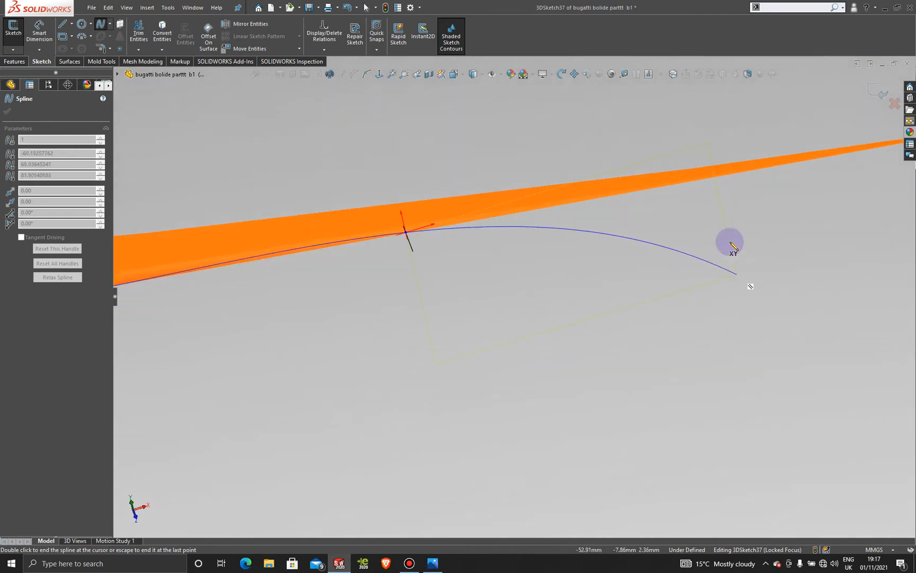
pyautogui.click(722, 179)
pyautogui.scroll(3, 752, 280)
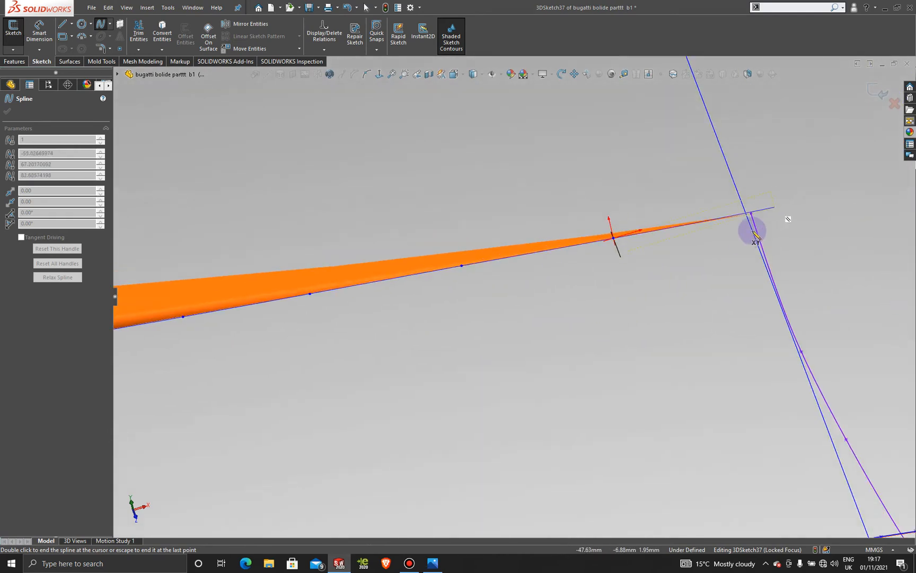
pyautogui.scroll(-2, 731, 235)
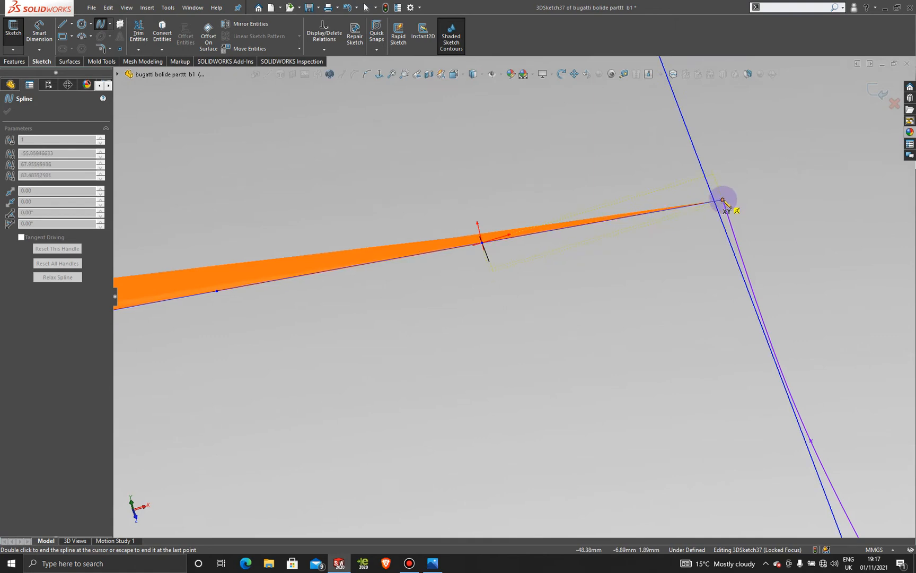
pyautogui.press('Escape')
pyautogui.press('Escape')
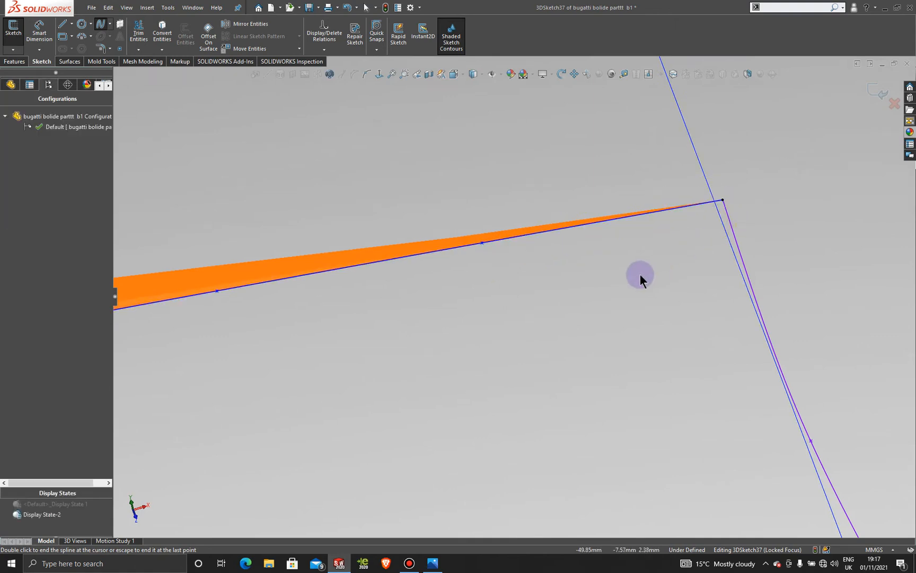
# Exit the 3D sketch containing the two edge splines.
pyautogui.moveTo(640, 274); pyautogui.dragTo(495, 340, button='middle')
pyautogui.scroll(2, 495, 340)
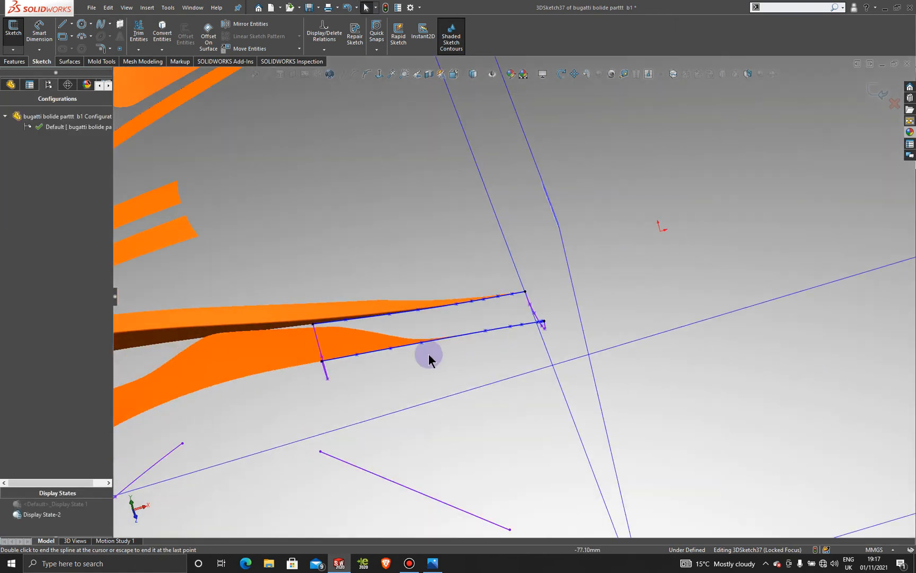
pyautogui.moveTo(407, 344); pyautogui.dragTo(389, 407, button='middle')
pyautogui.click(872, 94)
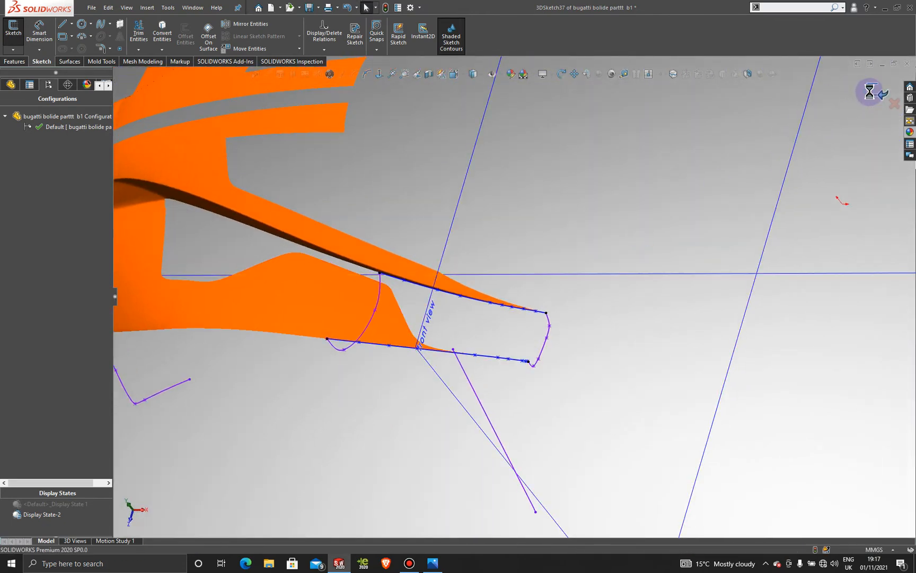
pyautogui.click(452, 237)
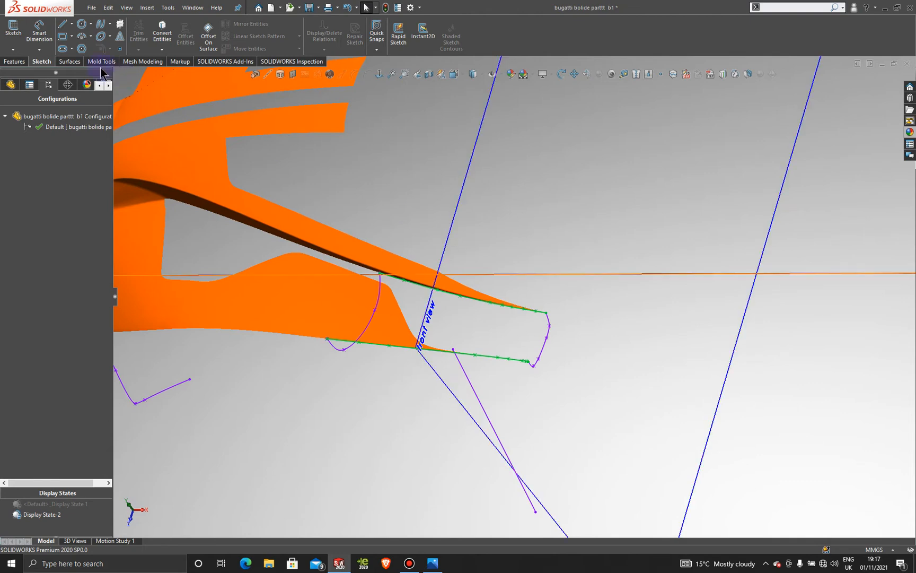
# Create a filled surface bounded by the two edge splines, the cross curve and the end curve, with Contact edge settings.
pyautogui.click(70, 63)
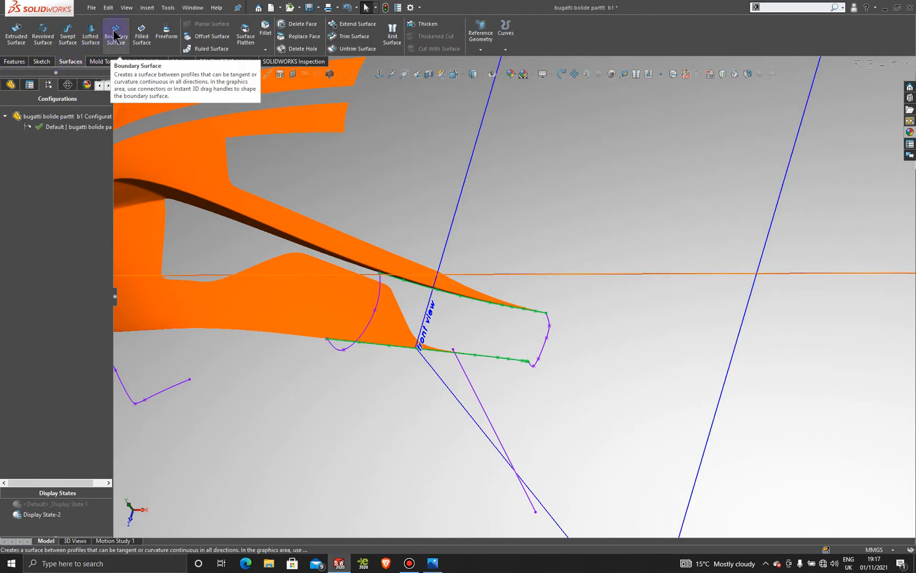
pyautogui.click(140, 37)
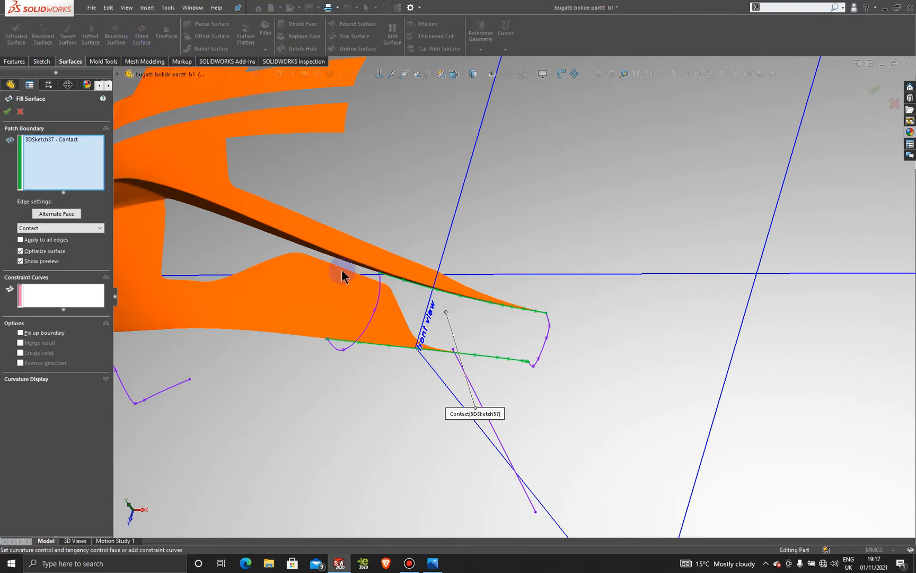
pyautogui.click(381, 293)
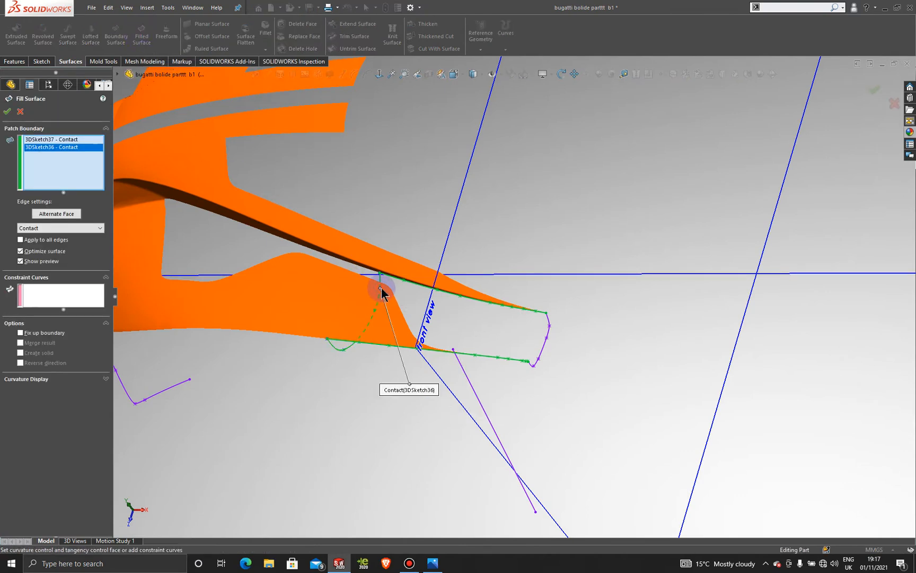
pyautogui.click(546, 345)
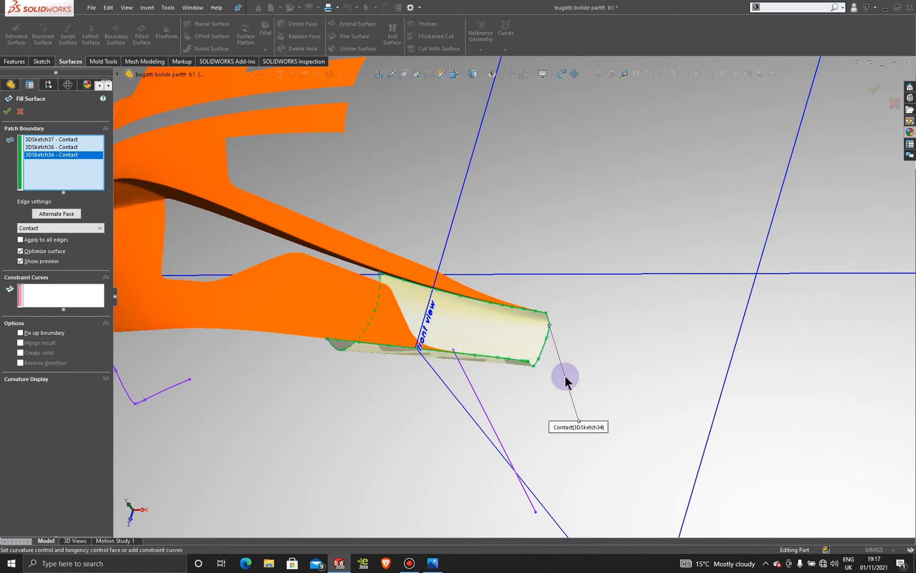
pyautogui.moveTo(564, 375)
pyautogui.mouseDown(button='middle')
pyautogui.moveTo(575, 362)
pyautogui.moveTo(569, 316)
pyautogui.moveTo(552, 317)
pyautogui.moveTo(527, 362)
pyautogui.moveTo(536, 401)
pyautogui.moveTo(578, 436)
pyautogui.moveTo(564, 393)
pyautogui.mouseUp(button='middle')
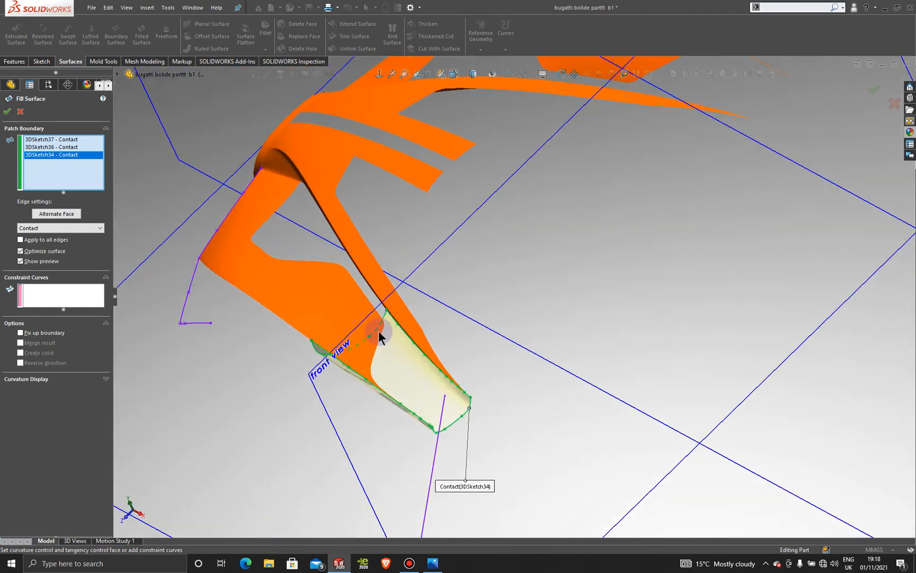
pyautogui.click(7, 112)
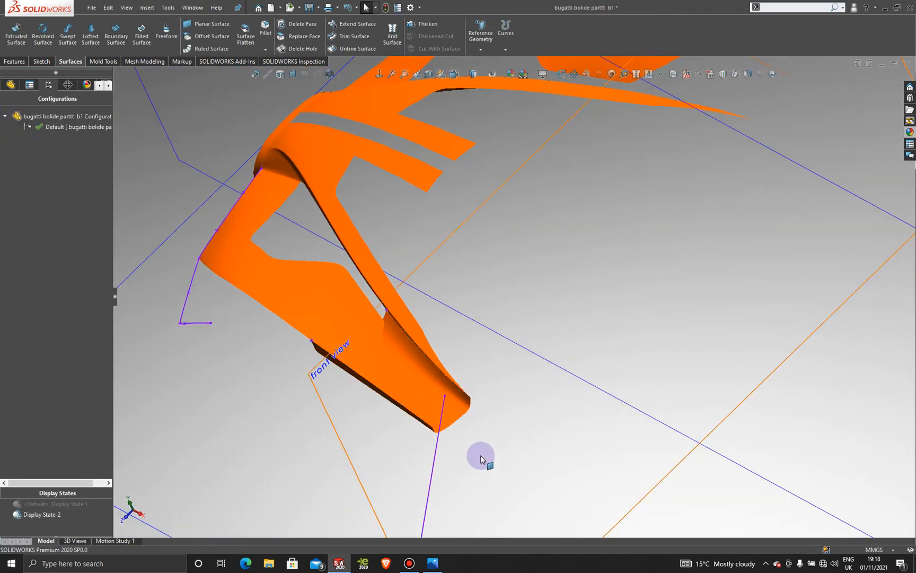
# Mirror the new filled surface body between arm and side panel about the Front Plane.
pyautogui.moveTo(482, 454); pyautogui.dragTo(626, 511, button='middle')
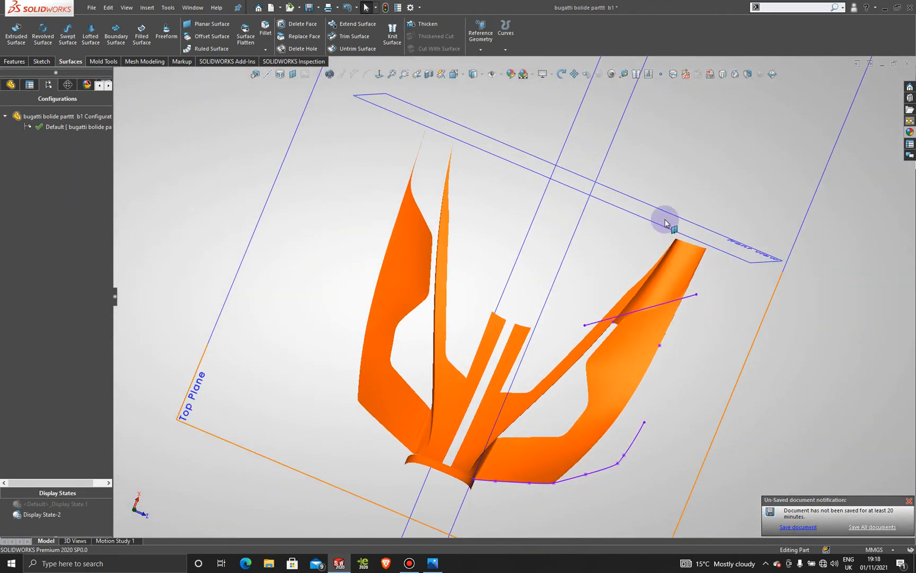
pyautogui.scroll(3, 644, 393)
pyautogui.moveTo(485, 311); pyautogui.dragTo(441, 265, button='middle')
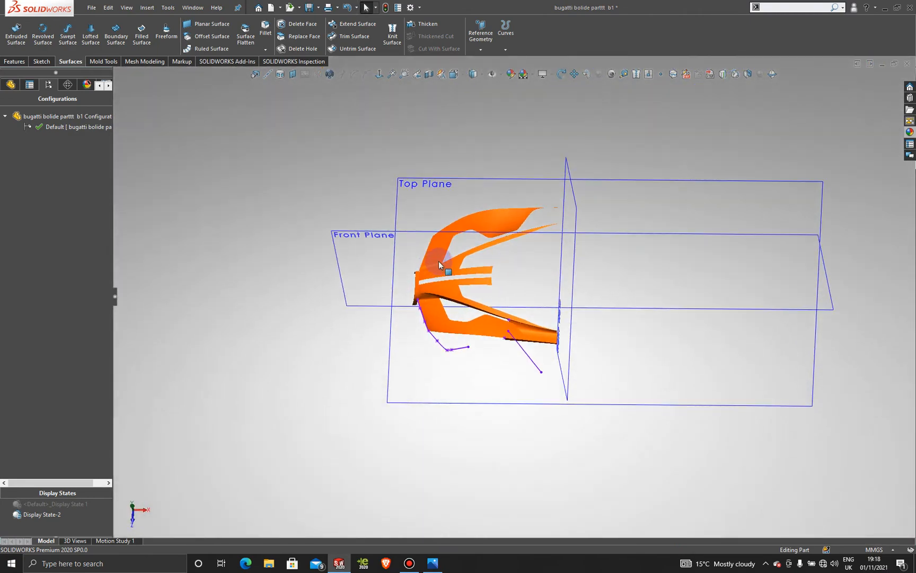
pyautogui.scroll(-4, 592, 260)
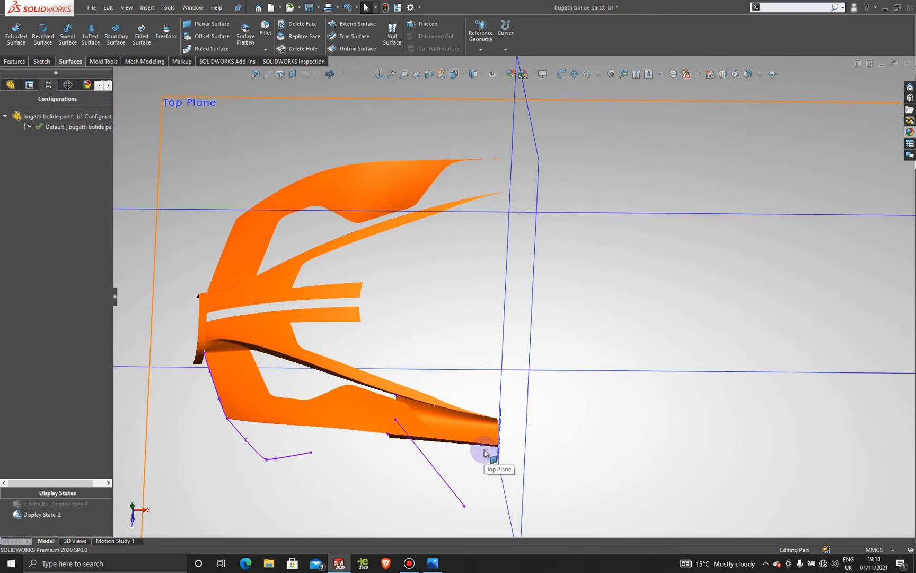
pyautogui.moveTo(347, 256)
pyautogui.mouseDown(button='middle')
pyautogui.moveTo(368, 311)
pyautogui.moveTo(339, 249)
pyautogui.mouseUp(button='middle')
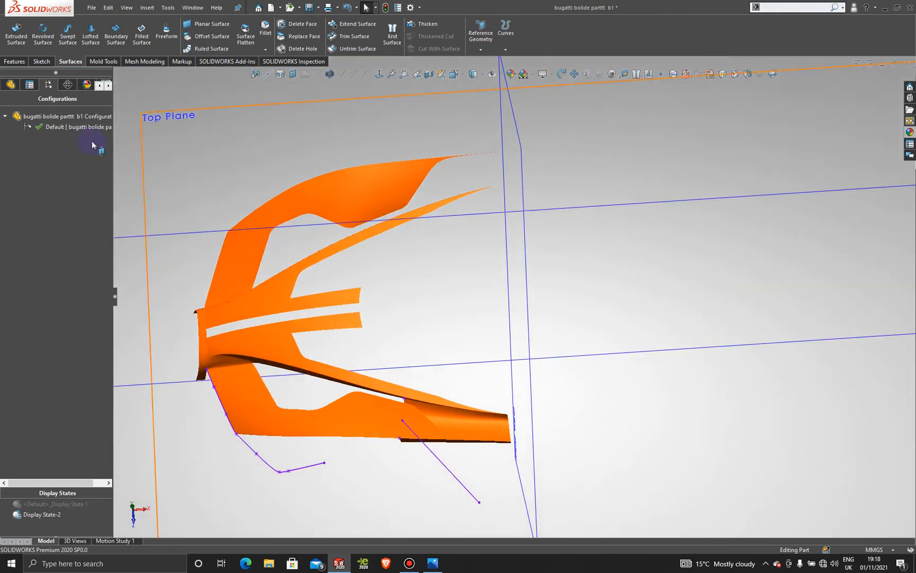
pyautogui.click(15, 62)
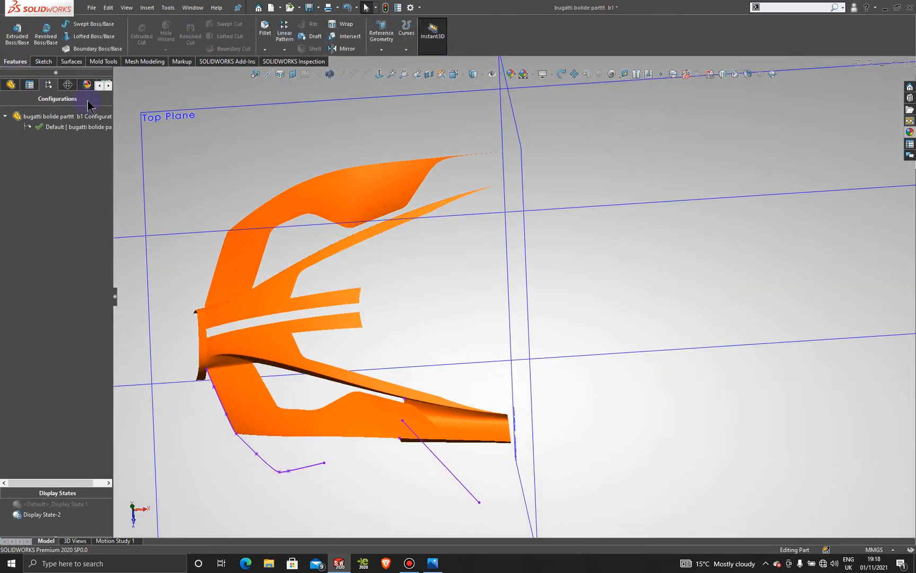
pyautogui.click(344, 53)
pyautogui.scroll(5, 417, 318)
pyautogui.moveTo(384, 318); pyautogui.dragTo(381, 199, button='middle')
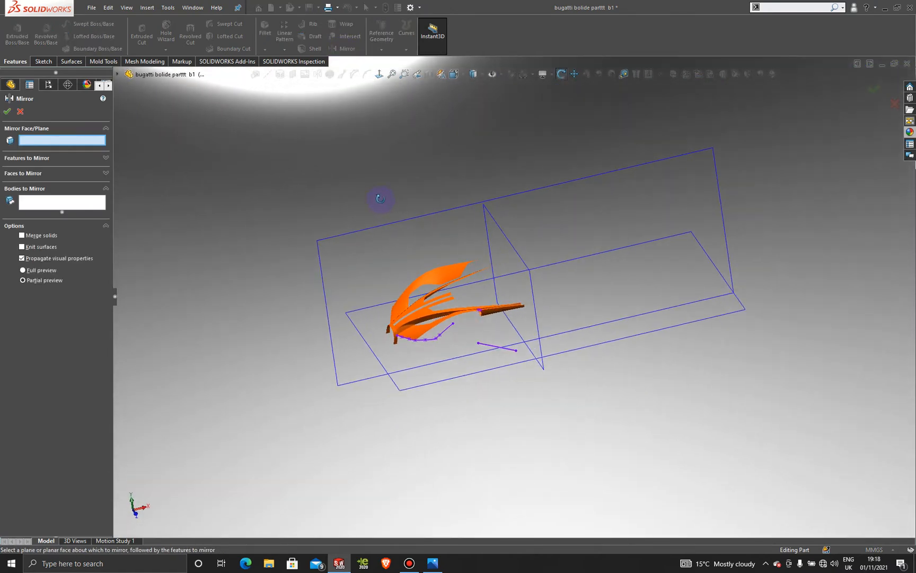
pyautogui.click(389, 227)
pyautogui.moveTo(463, 297); pyautogui.dragTo(477, 360, button='middle')
pyautogui.scroll(5, 489, 343)
pyautogui.scroll(3, 489, 344)
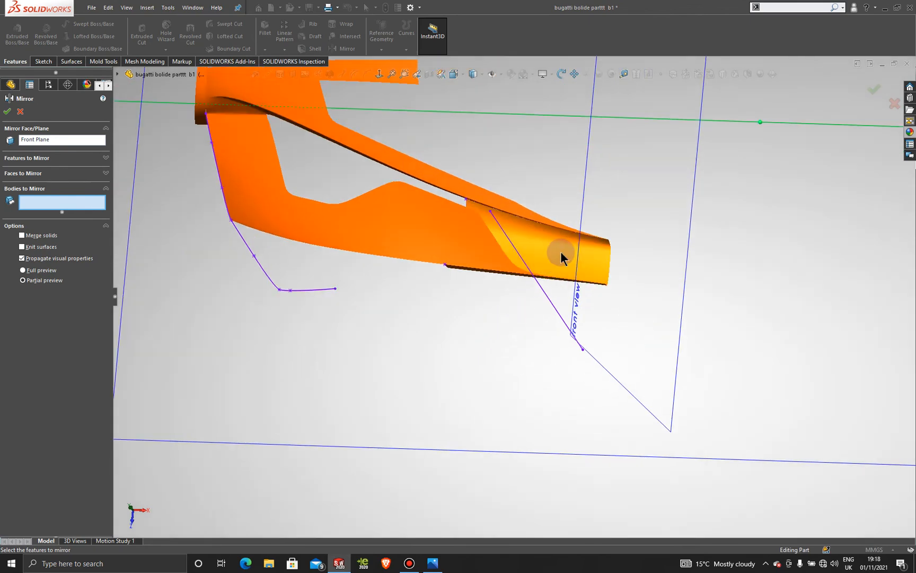
pyautogui.click(564, 256)
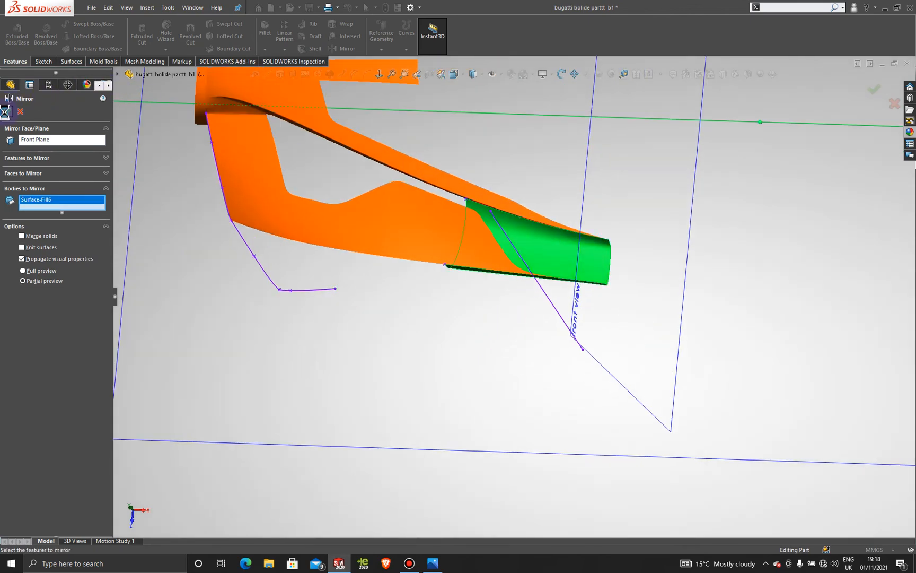
# Examine the mirrored surfaces from above and the remaining curve running from the nose along the side panel's front edge.
pyautogui.scroll(-8, 548, 182)
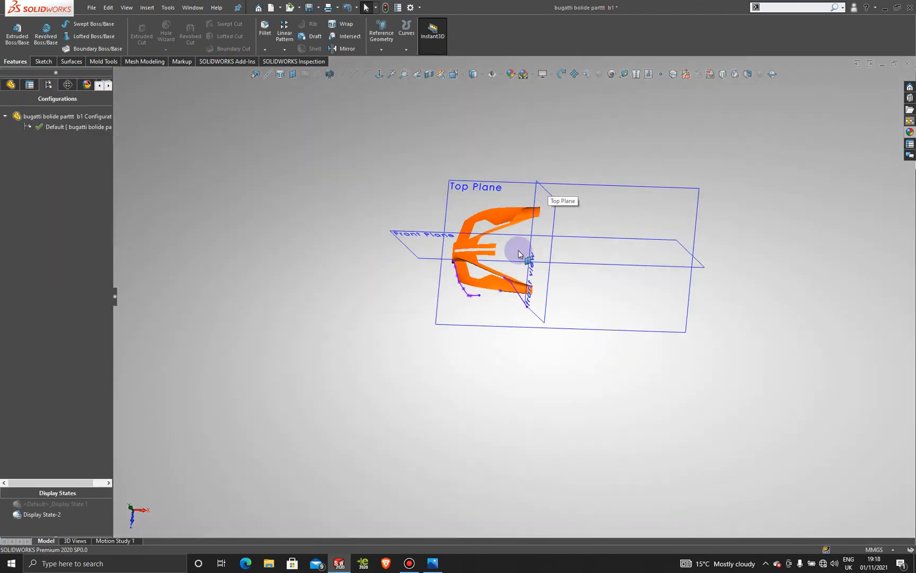
pyautogui.moveTo(504, 249); pyautogui.dragTo(553, 180, button='middle')
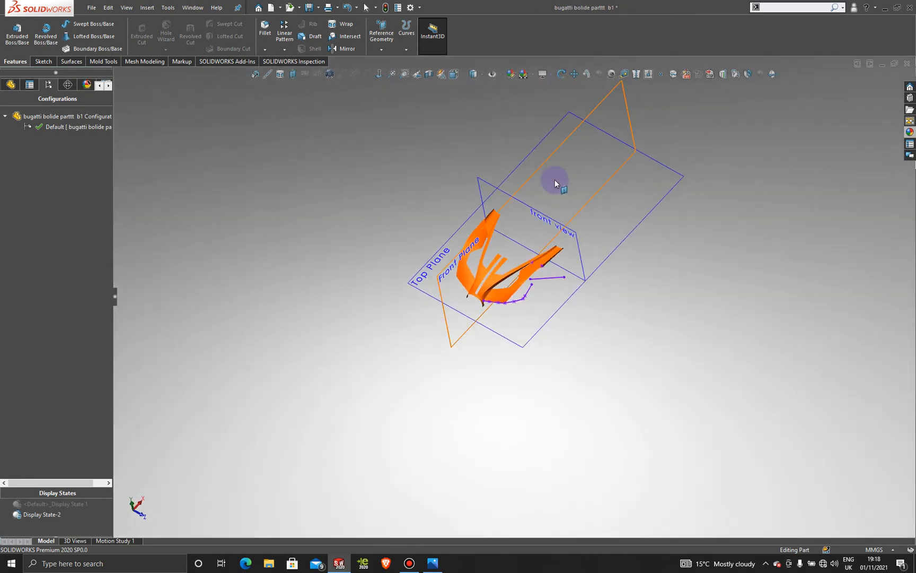
pyautogui.scroll(5, 504, 274)
pyautogui.scroll(1, 506, 278)
pyautogui.scroll(-3, 555, 359)
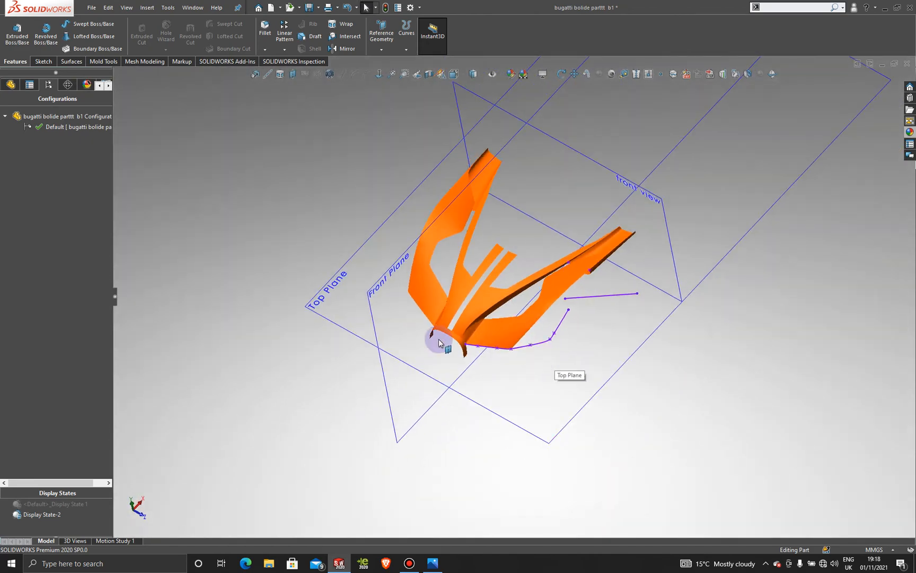
pyautogui.scroll(6, 562, 360)
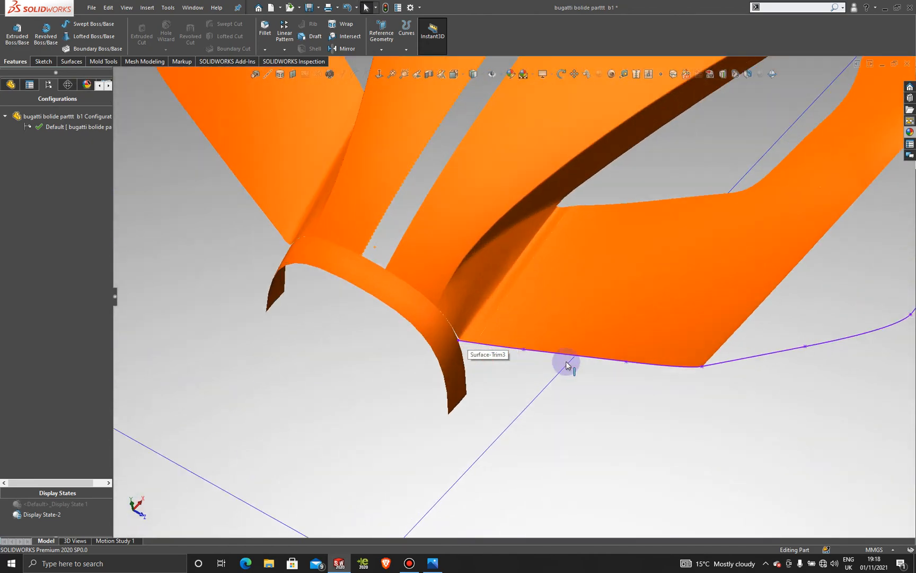
pyautogui.scroll(-3, 567, 364)
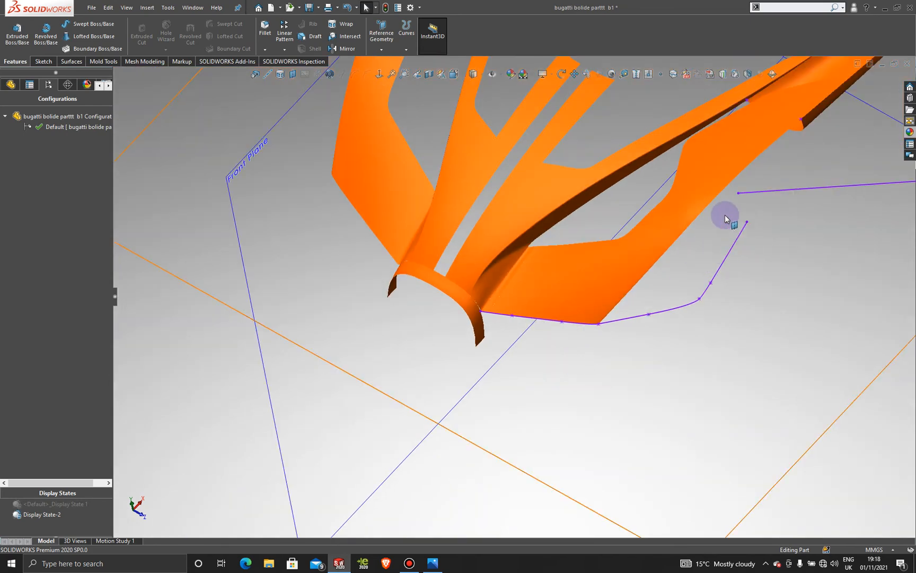
# Examine the curve running from the nose past the side panel's front corner from above, the front and below.
pyautogui.scroll(6, 660, 340)
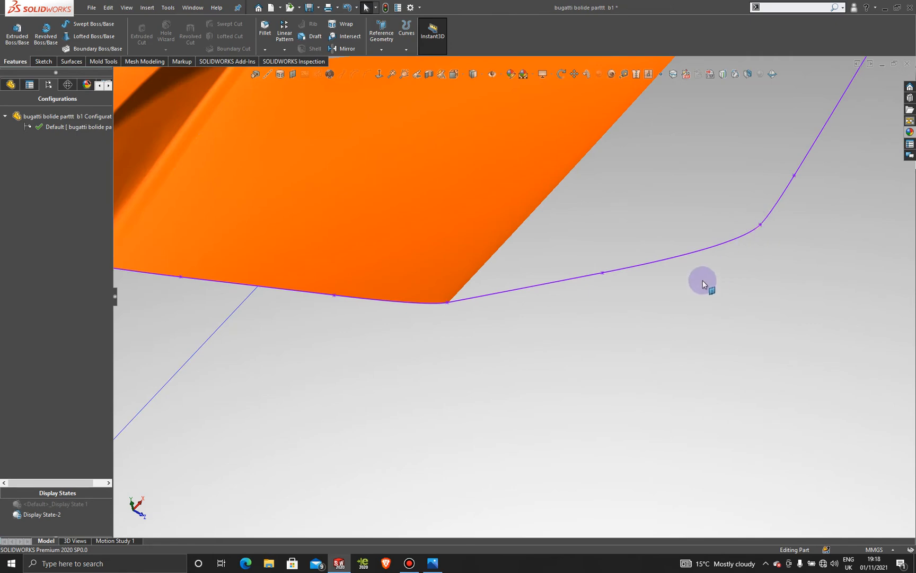
pyautogui.scroll(-8, 703, 284)
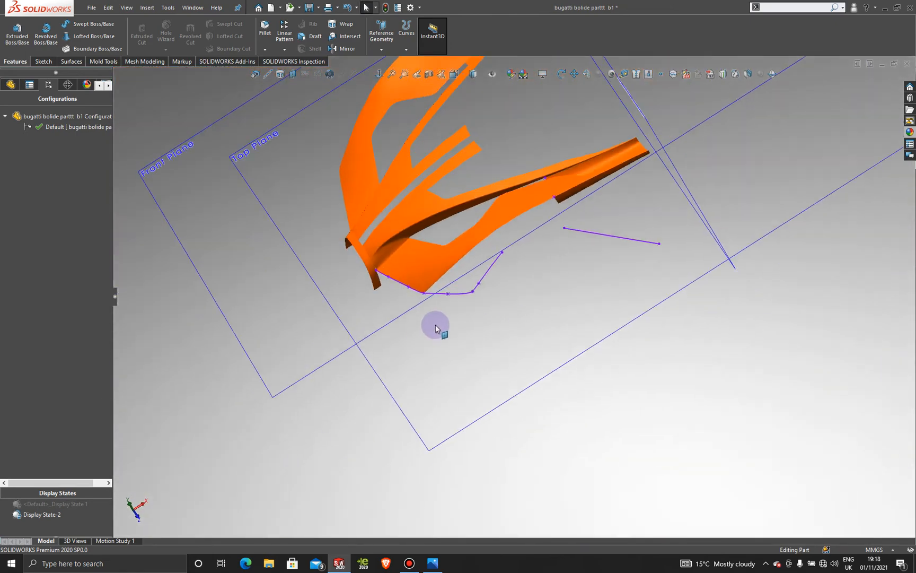
pyautogui.moveTo(435, 324); pyautogui.dragTo(540, 249, button='middle')
pyautogui.scroll(8, 551, 212)
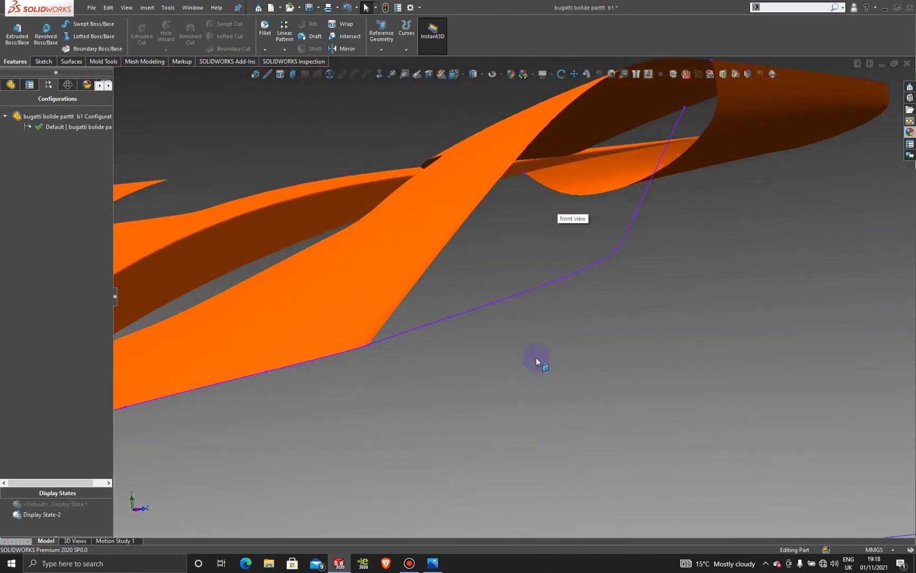
pyautogui.scroll(-10, 536, 359)
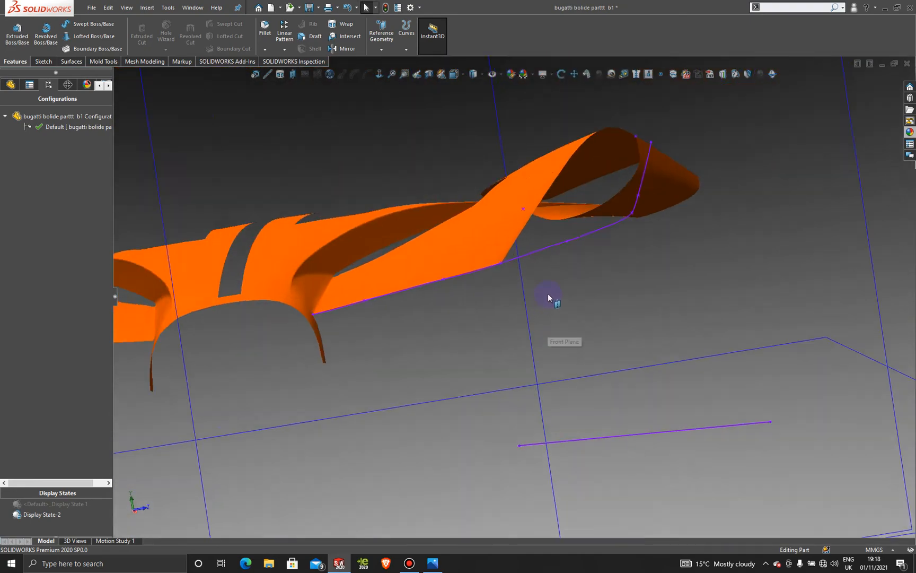
pyautogui.scroll(-2, 548, 298)
pyautogui.moveTo(579, 307); pyautogui.dragTo(565, 250, button='middle')
pyautogui.scroll(-10, 559, 393)
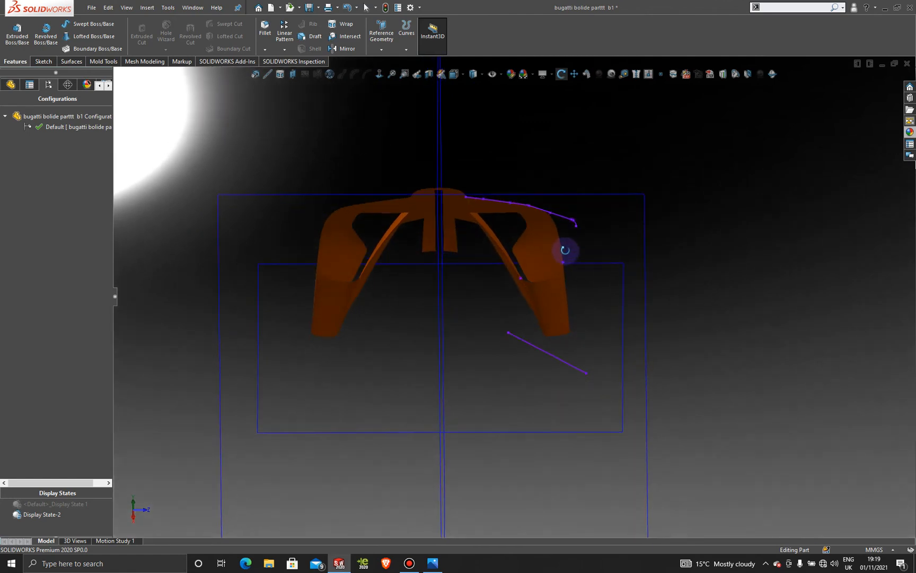
pyautogui.scroll(-5, 554, 234)
pyautogui.moveTo(552, 367)
pyautogui.mouseDown(button='middle')
pyautogui.moveTo(554, 377)
pyautogui.moveTo(560, 373)
pyautogui.moveTo(466, 424)
pyautogui.moveTo(436, 475)
pyautogui.moveTo(418, 454)
pyautogui.moveTo(568, 348)
pyautogui.mouseUp(button='middle')
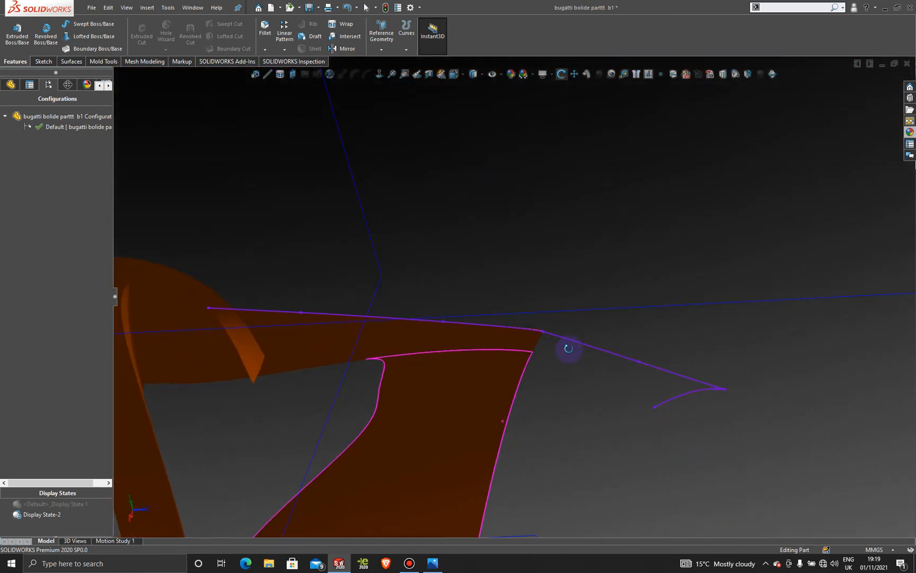
# Try to reshape the nose-to-side spline in its 3D sketch by moving the control point near the panel corner.
pyautogui.rightClick(649, 366)
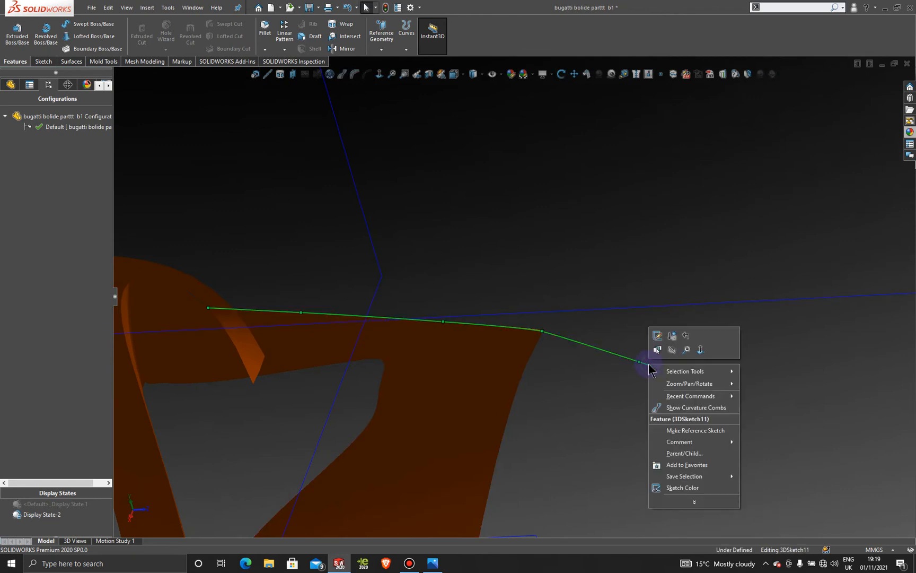
pyautogui.click(656, 336)
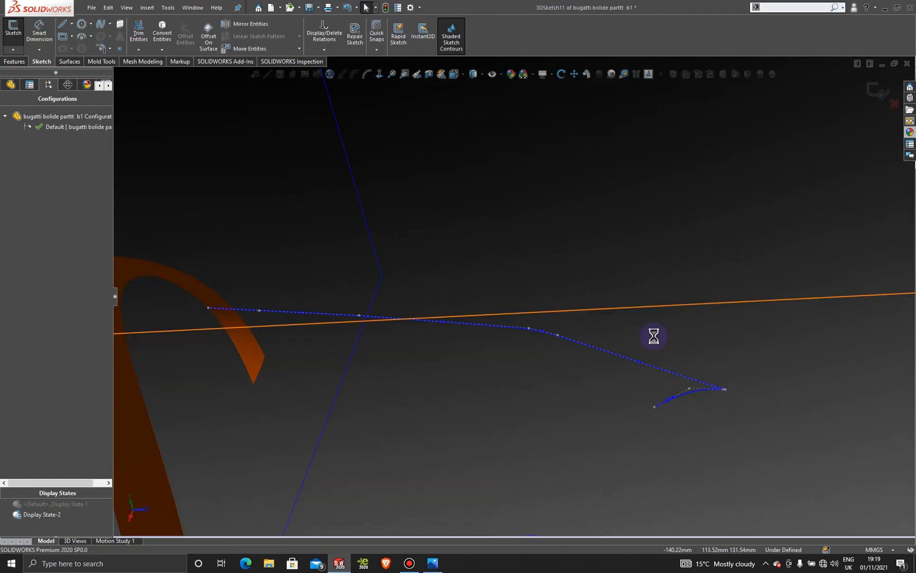
pyautogui.click(625, 360)
pyautogui.scroll(-2, 626, 374)
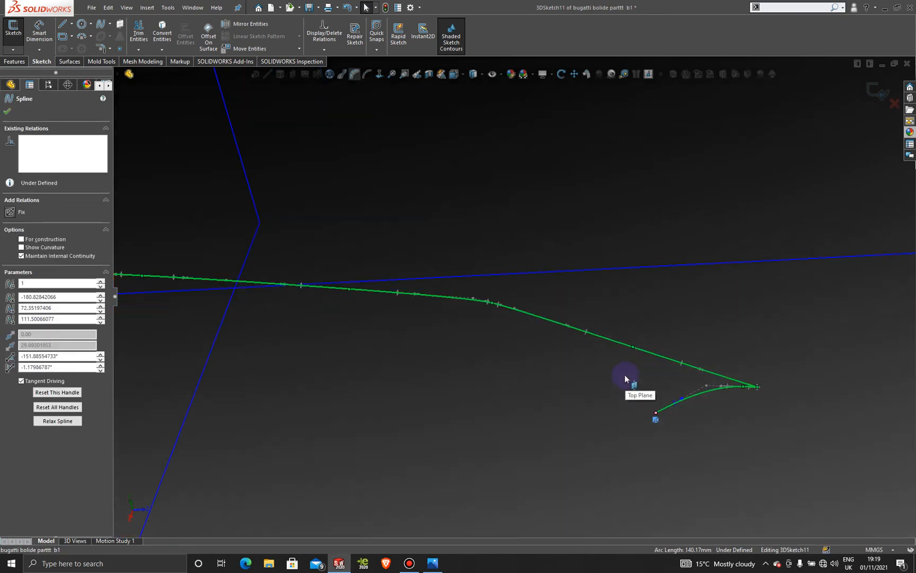
pyautogui.click(708, 389)
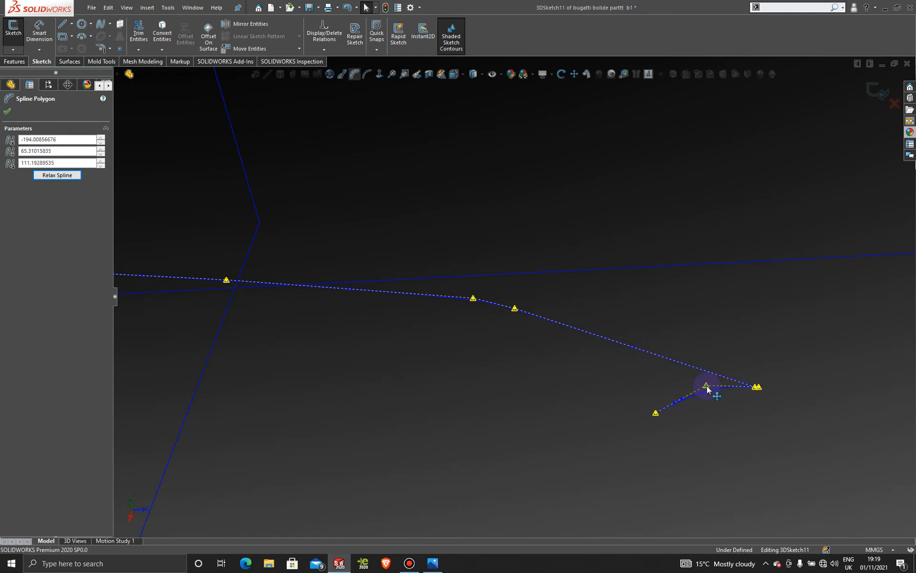
pyautogui.click(515, 308)
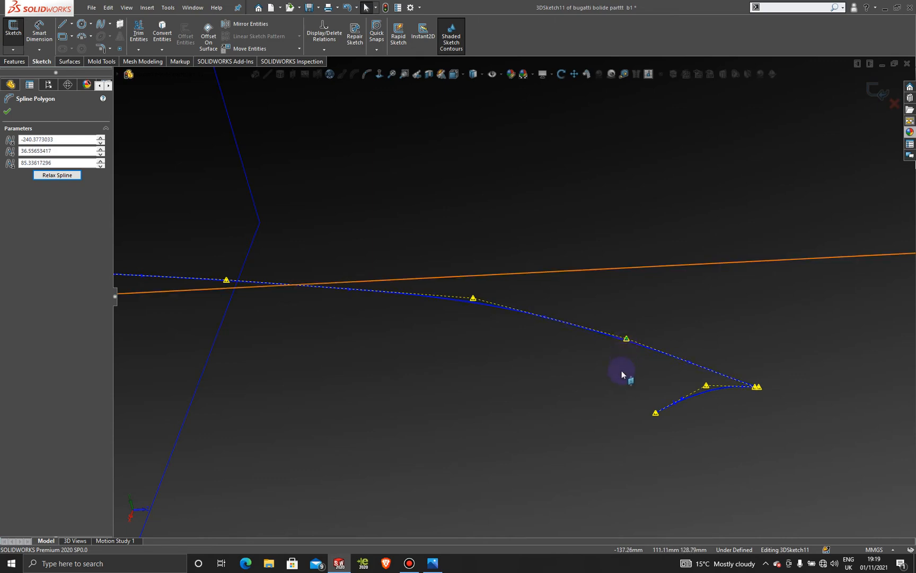
pyautogui.moveTo(621, 370); pyautogui.dragTo(439, 477, button='middle')
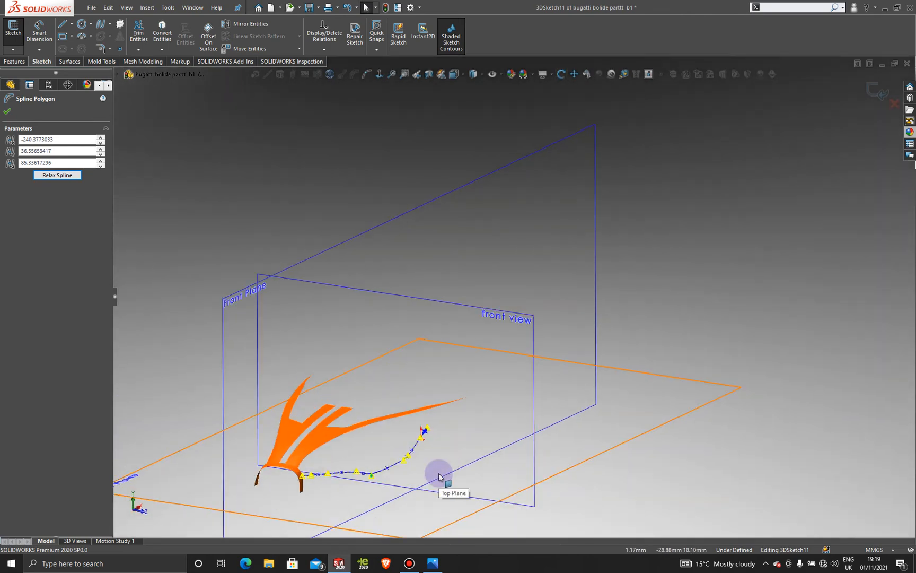
pyautogui.hotkey('ctrl', 'z')
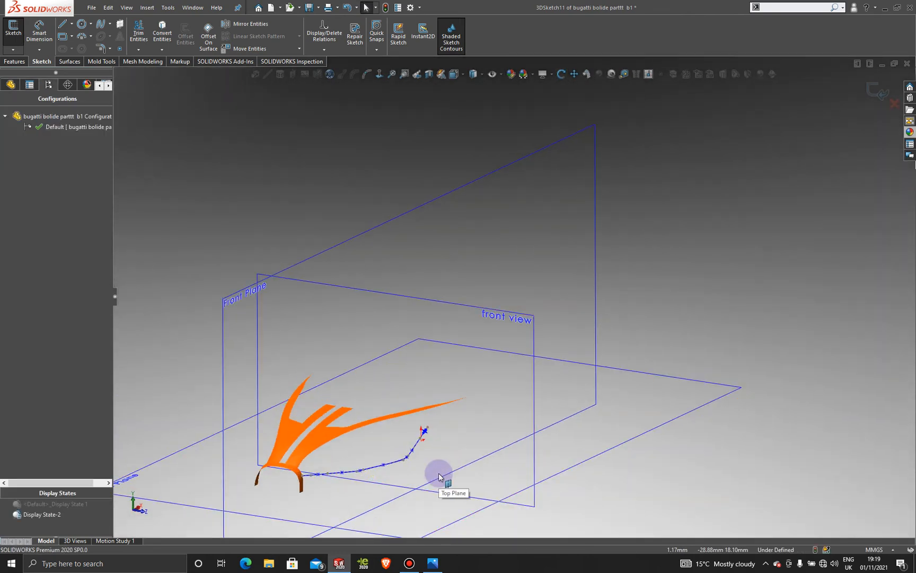
pyautogui.scroll(3, 439, 476)
pyautogui.scroll(-8, 449, 395)
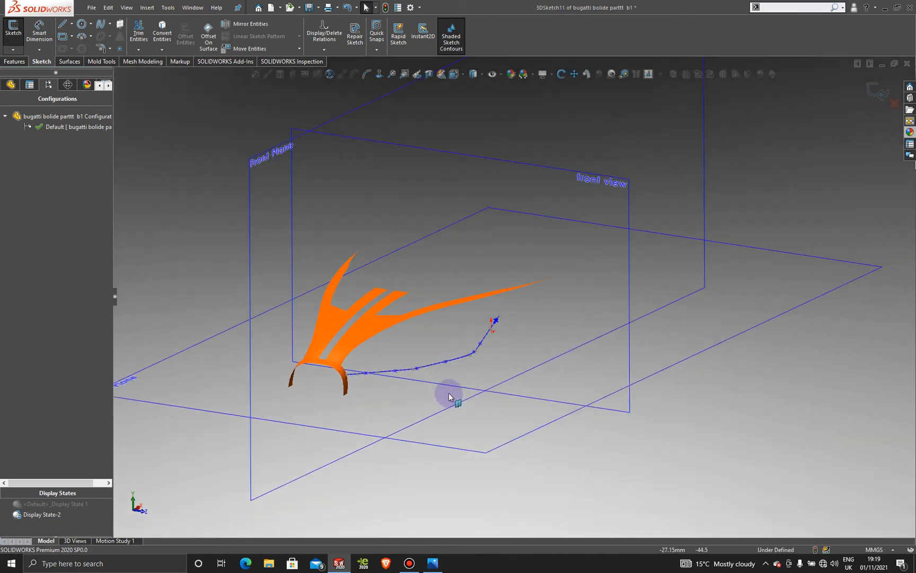
pyautogui.moveTo(438, 235); pyautogui.dragTo(449, 365, button='middle')
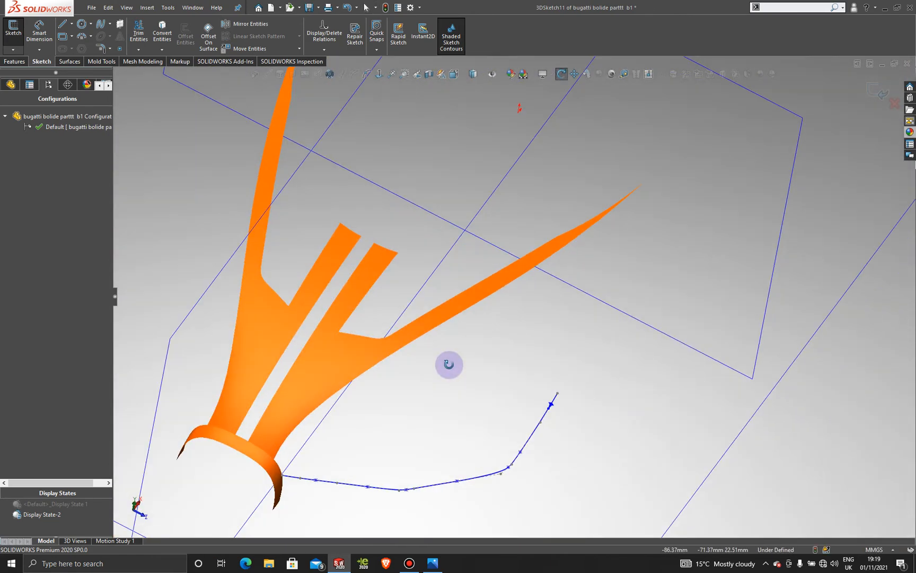
pyautogui.scroll(1, 501, 406)
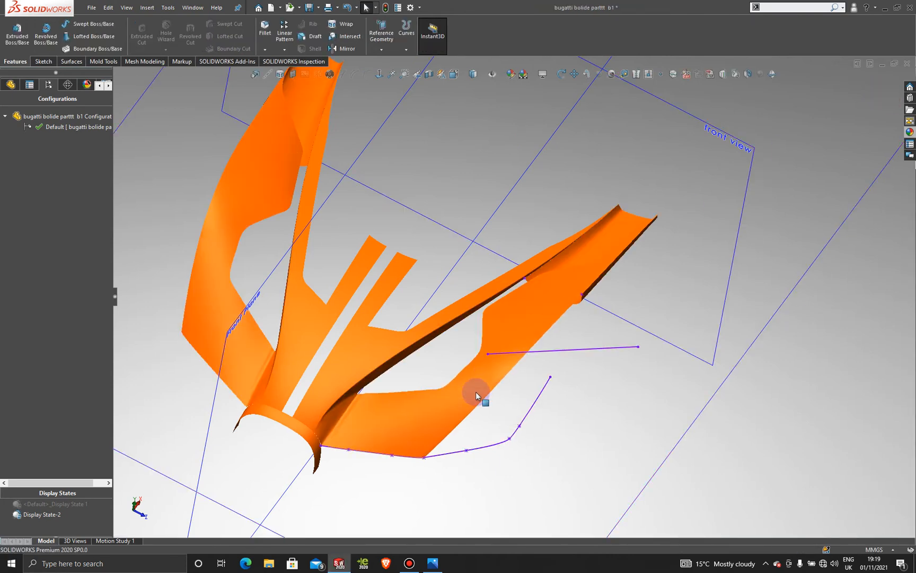
# Activate Display State 1 with the reference pictures and view the car's front corner normal to the Top Plane.
pyautogui.moveTo(477, 393); pyautogui.dragTo(528, 403, button='middle')
pyautogui.scroll(-3, 582, 391)
pyautogui.scroll(4, 582, 391)
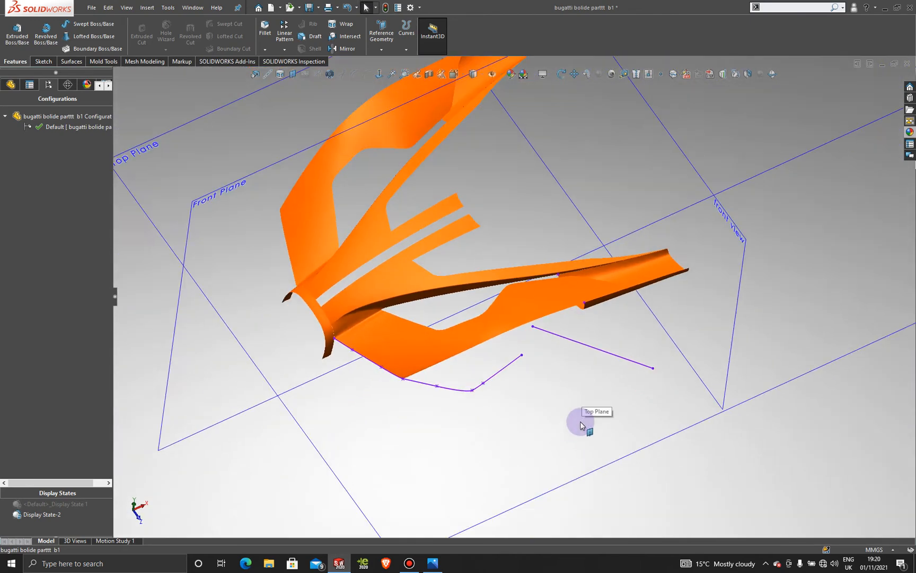
pyautogui.doubleClick(84, 503)
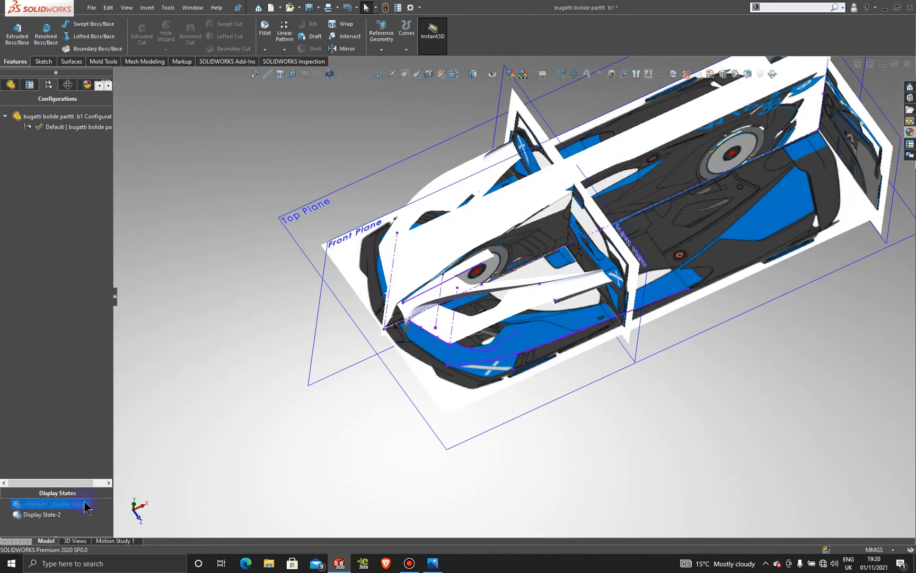
pyautogui.click(503, 422)
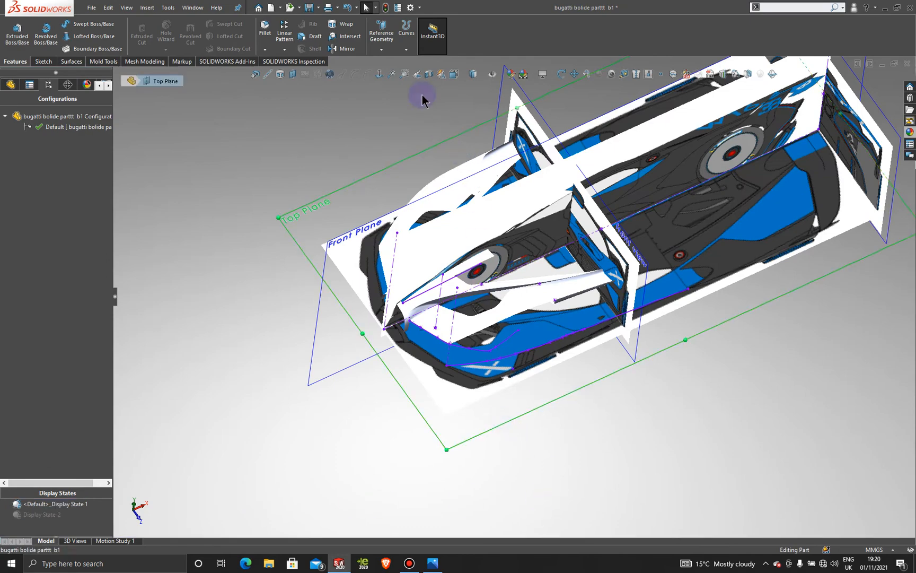
pyautogui.click(386, 75)
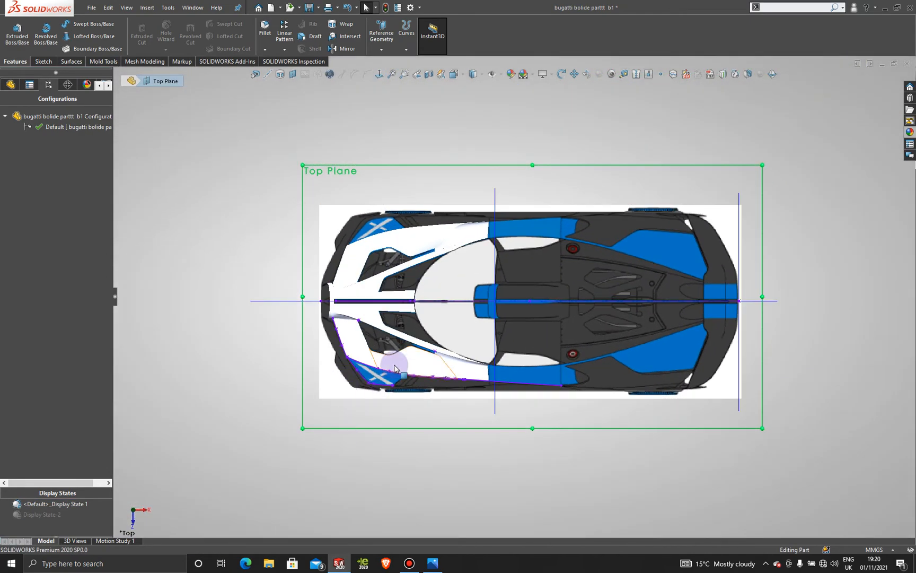
pyautogui.scroll(-5, 395, 367)
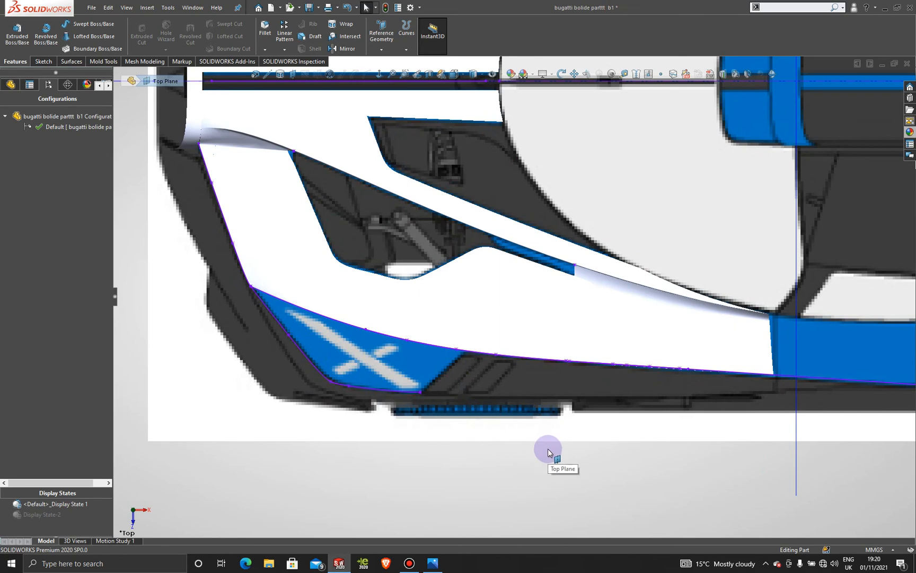
pyautogui.moveTo(550, 453)
pyautogui.mouseDown(button='middle')
pyautogui.moveTo(528, 420)
pyautogui.moveTo(540, 383)
pyautogui.mouseUp(button='middle')
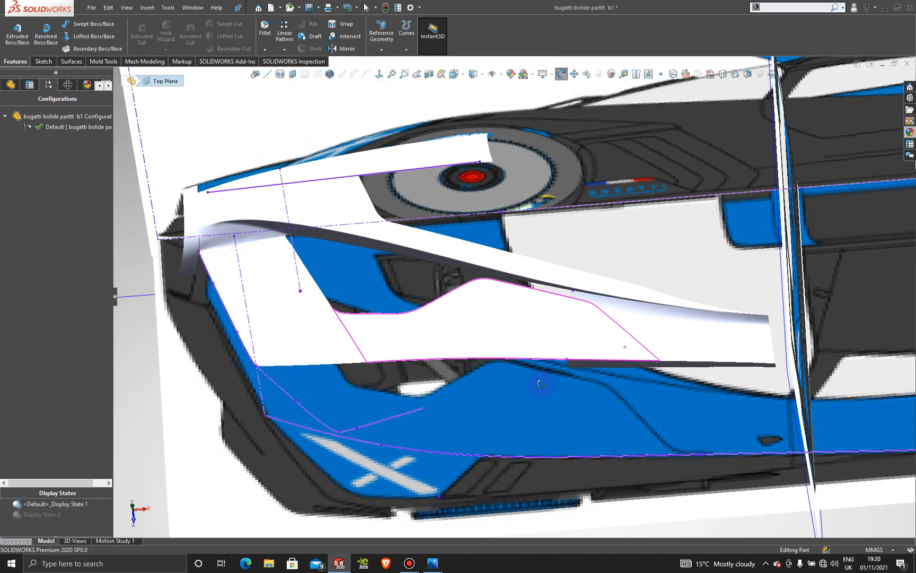
# Hide the leftover sketch curves lying along the side outline of the top-view reference picture, including Sketch24.
pyautogui.rightClick(545, 461)
pyautogui.click(568, 414)
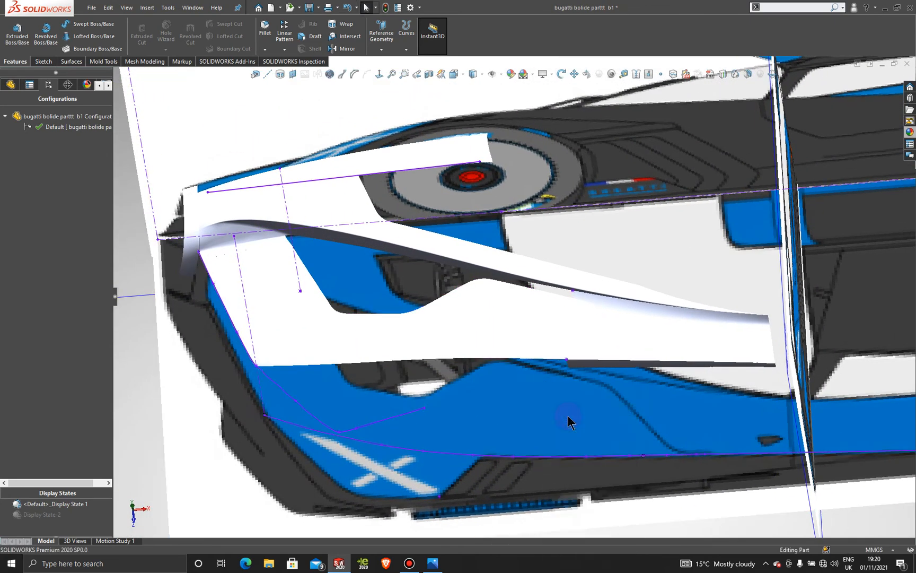
pyautogui.scroll(5, 568, 423)
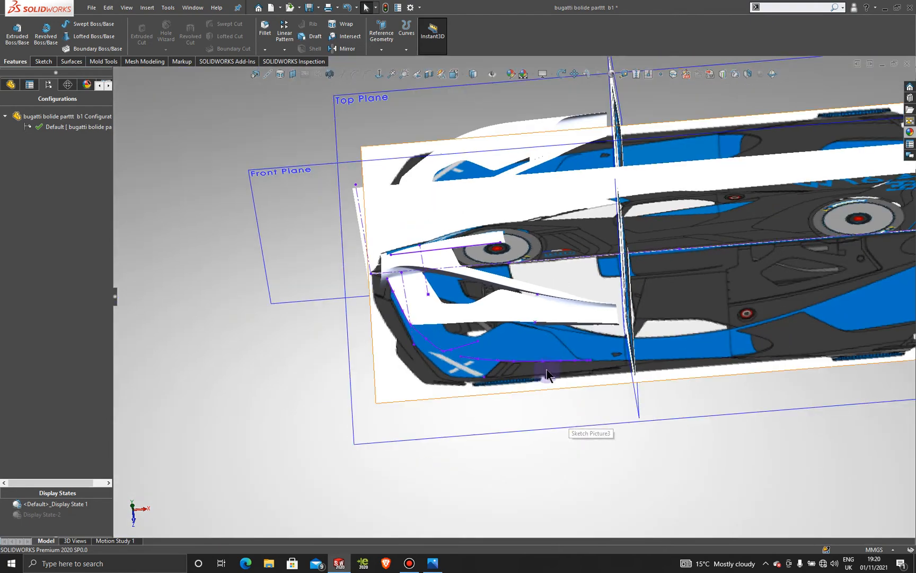
pyautogui.rightClick(550, 366)
pyautogui.click(571, 353)
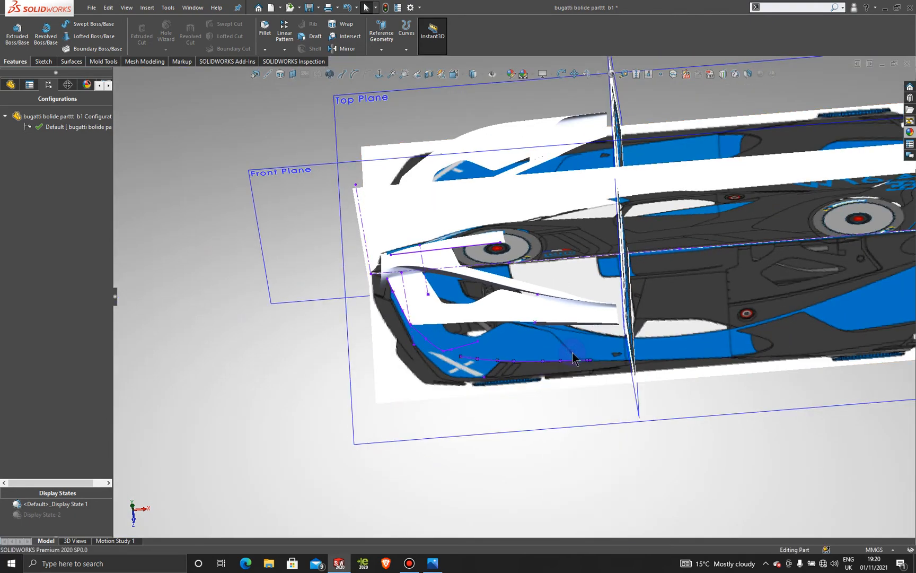
pyautogui.moveTo(536, 461)
pyautogui.mouseDown(button='middle')
pyautogui.moveTo(529, 407)
pyautogui.moveTo(568, 436)
pyautogui.mouseUp(button='middle')
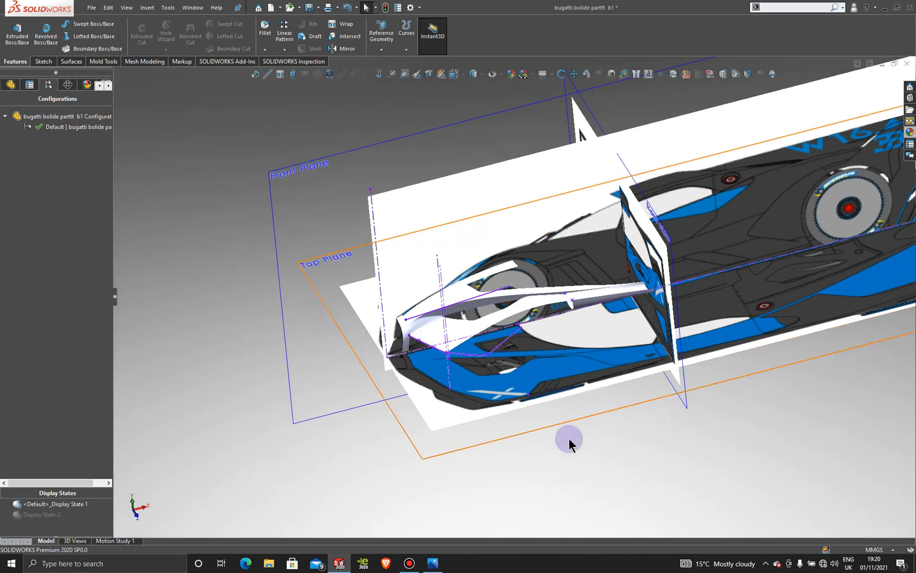
pyautogui.rightClick(529, 395)
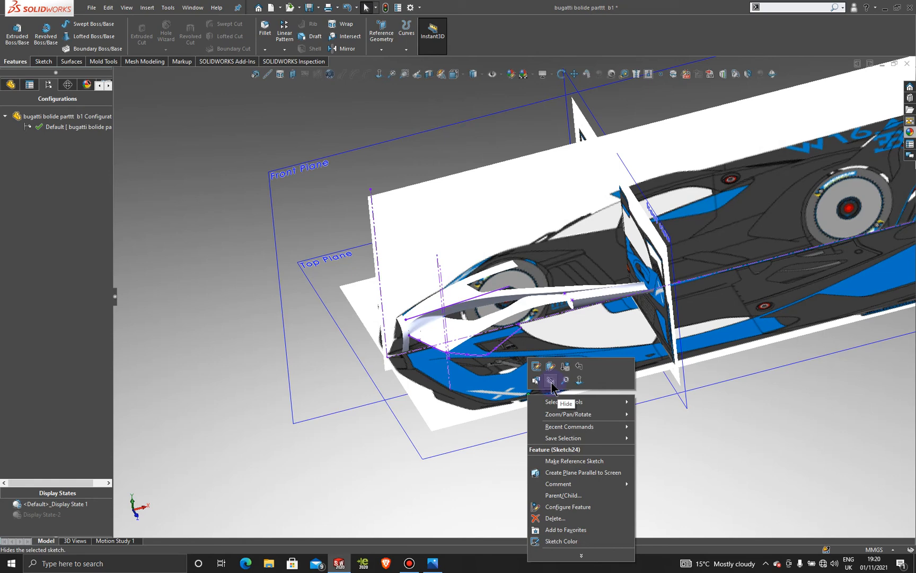
pyautogui.click(552, 381)
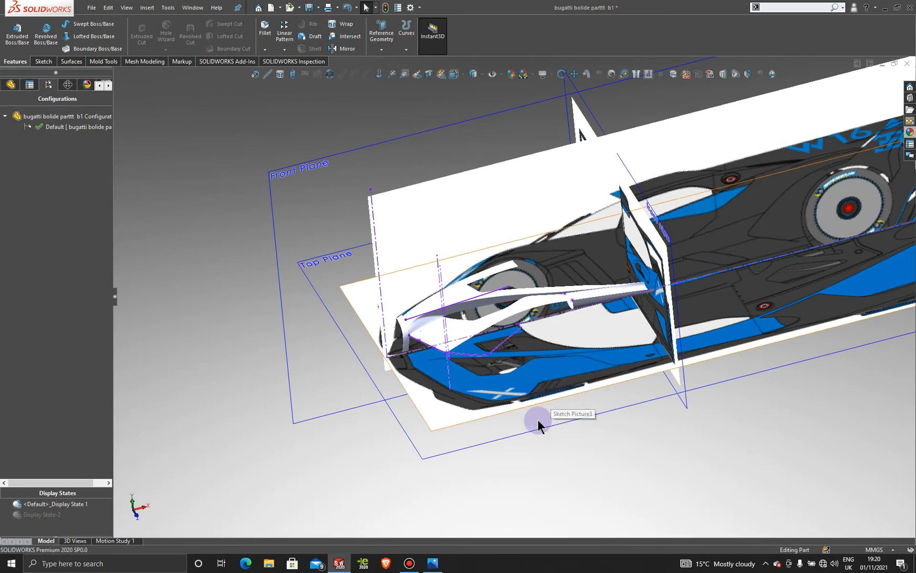
# Start a 3D sketch and draw a spline from the open end of the nose-to-side curve to the side panel's outer edge.
pyautogui.moveTo(565, 472); pyautogui.dragTo(568, 516, button='middle')
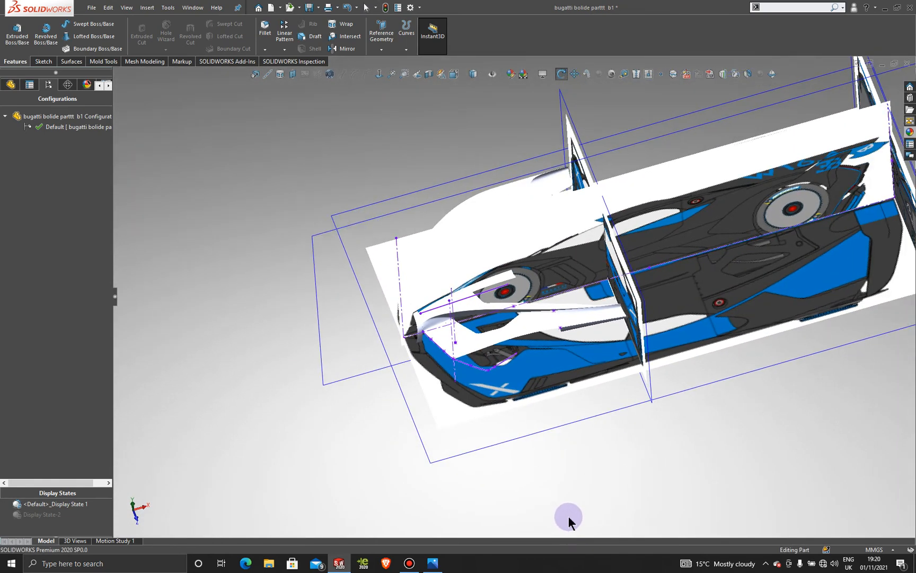
pyautogui.scroll(-3, 544, 332)
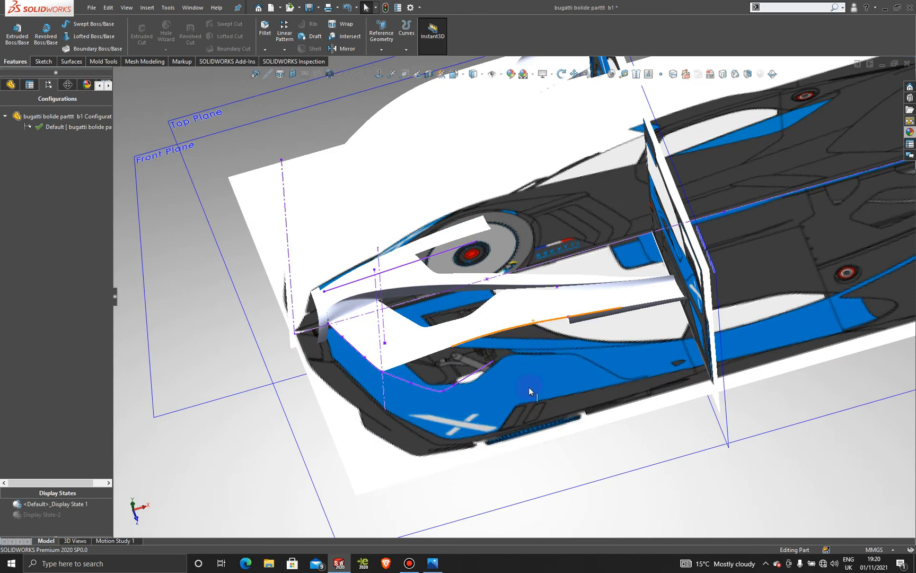
pyautogui.click(44, 62)
pyautogui.click(12, 49)
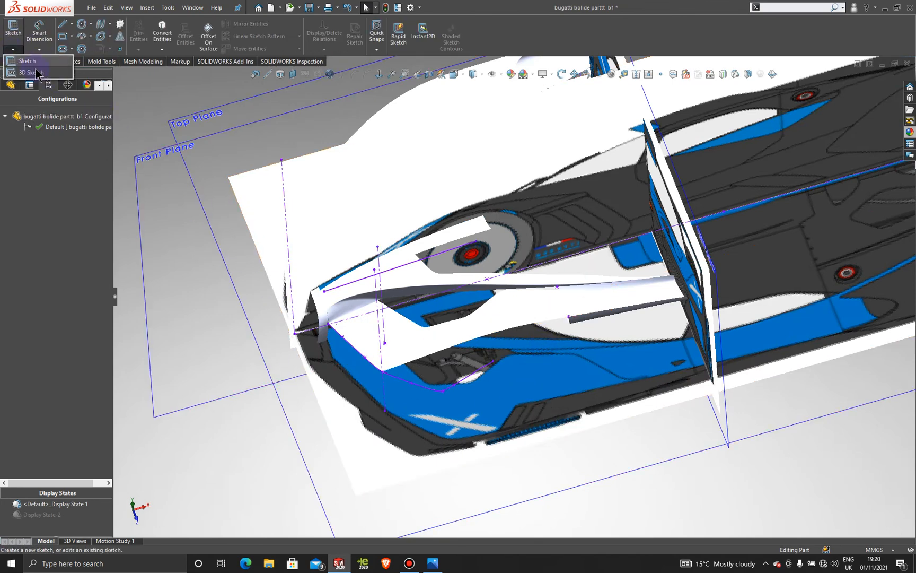
pyautogui.click(32, 72)
pyautogui.click(101, 25)
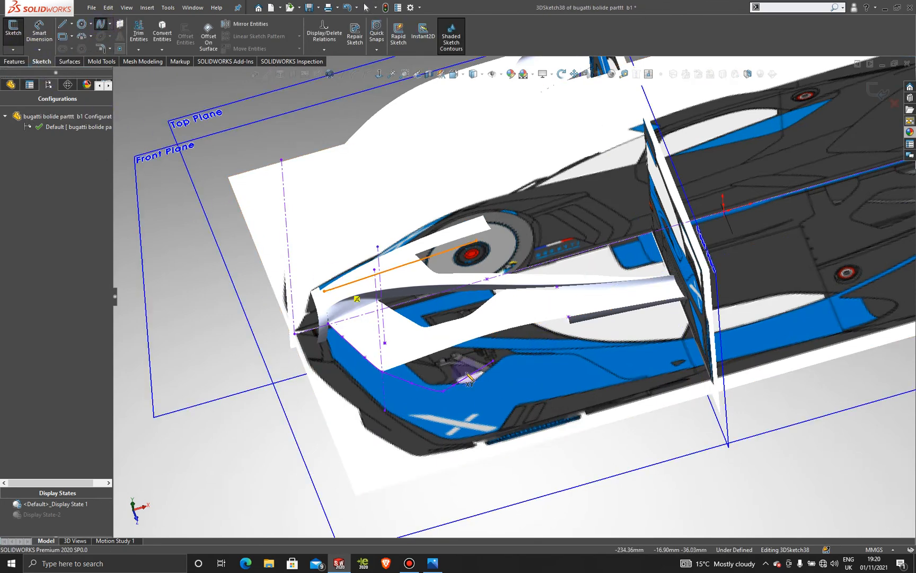
pyautogui.scroll(-5, 493, 372)
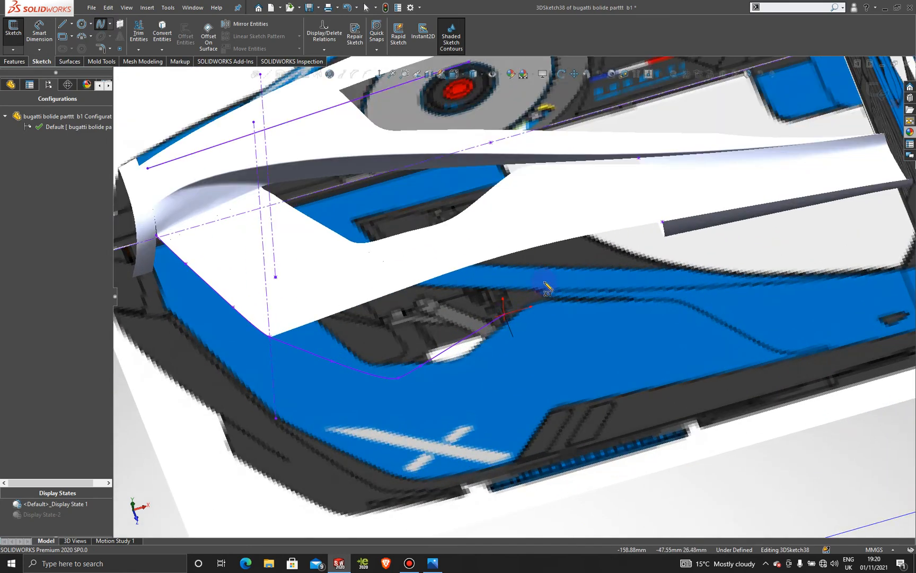
pyautogui.click(544, 244)
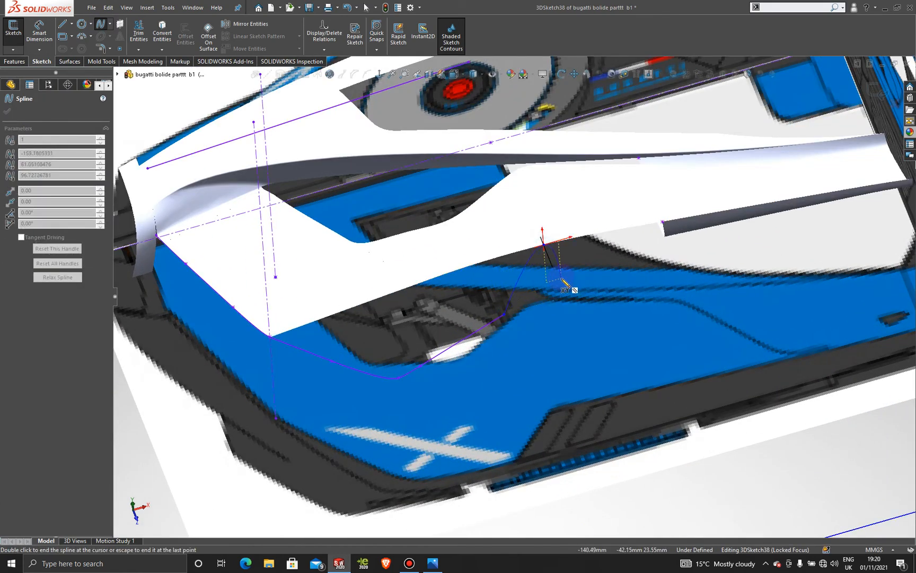
pyautogui.press('Escape')
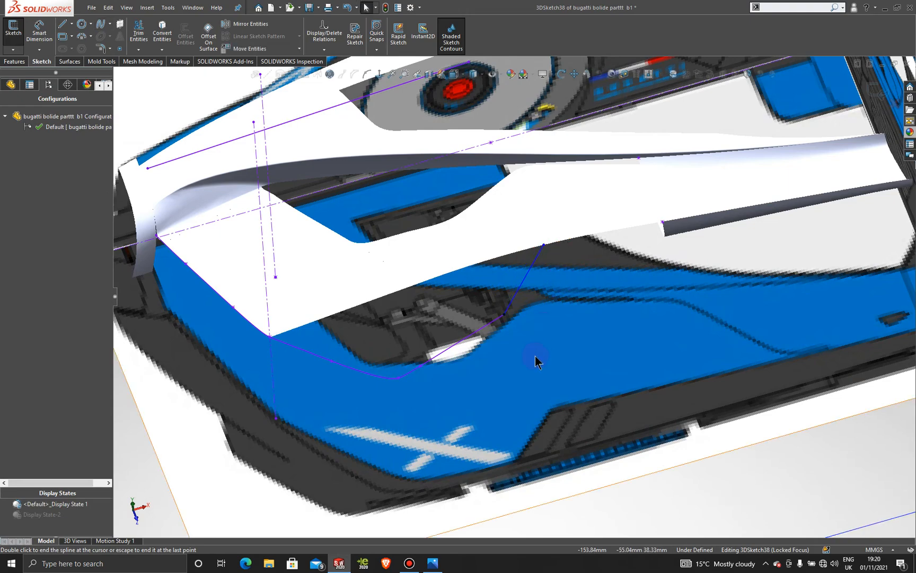
# From the top view, adjust the short spline's endpoint along the side panel's outer edge to match the blue corner in the reference picture.
pyautogui.scroll(6, 536, 361)
pyautogui.moveTo(535, 358); pyautogui.dragTo(501, 376, button='middle')
pyautogui.click(485, 352)
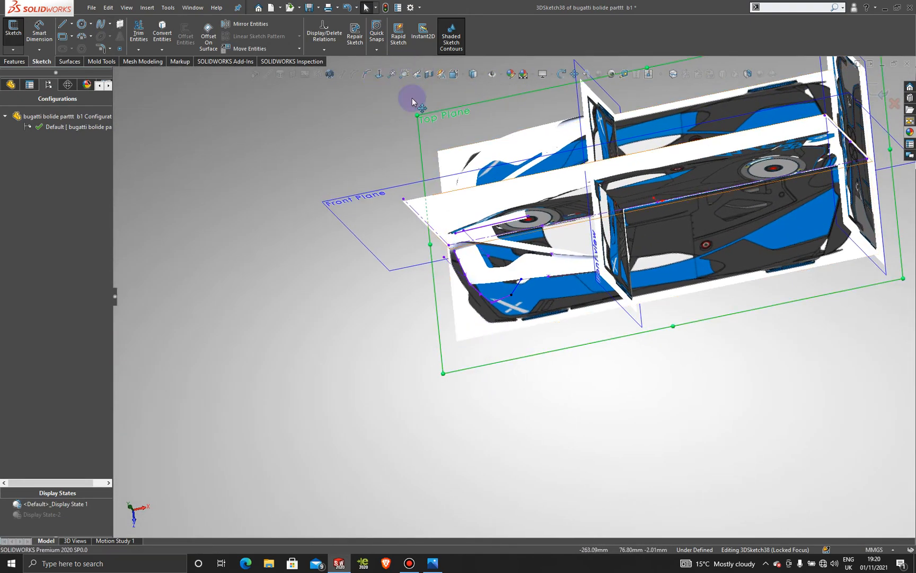
pyautogui.click(513, 418)
pyautogui.scroll(4, 513, 419)
pyautogui.moveTo(513, 418); pyautogui.dragTo(521, 388, button='middle')
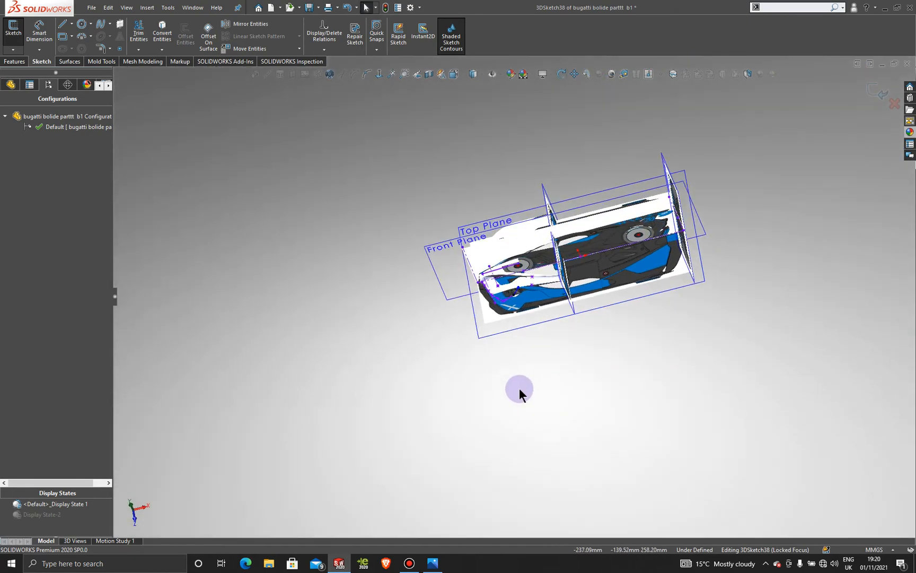
pyautogui.press('space')
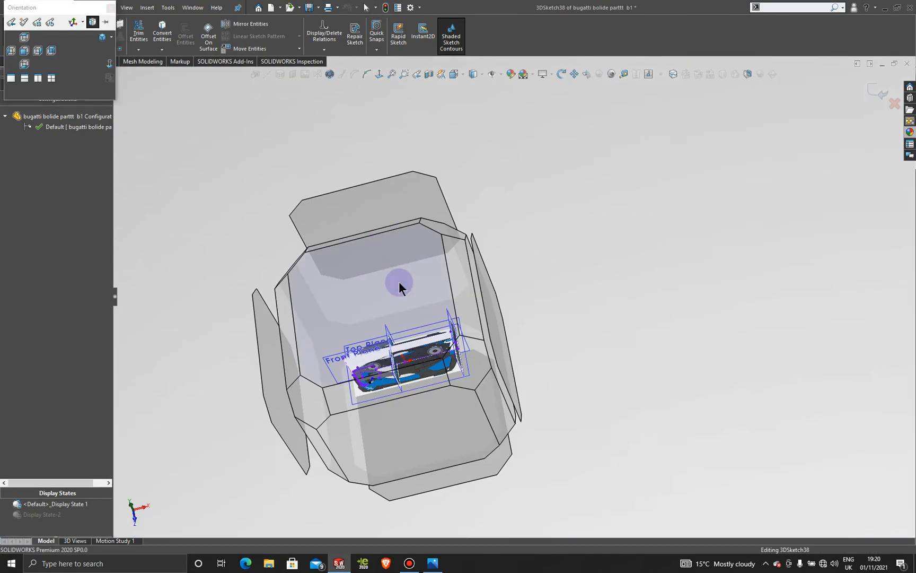
pyautogui.click(399, 283)
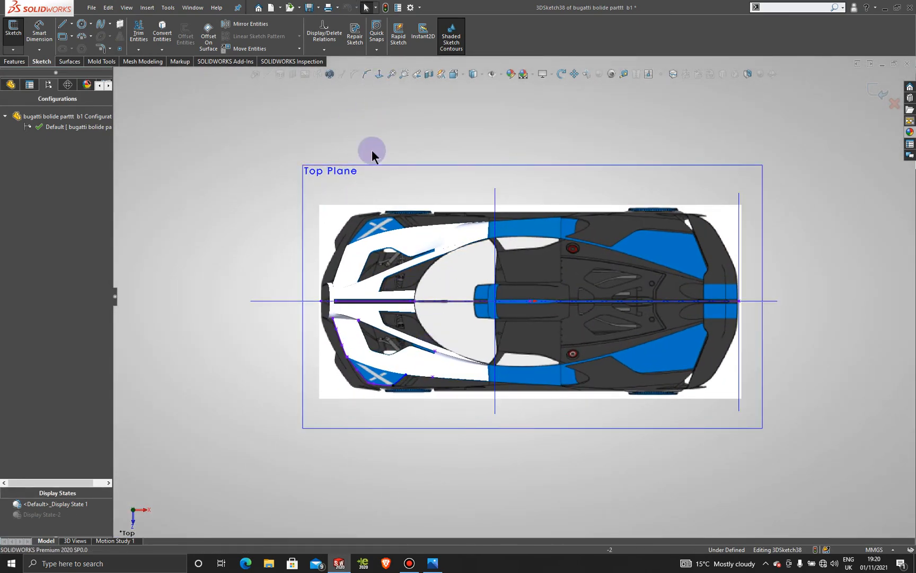
pyautogui.scroll(-5, 371, 380)
pyautogui.scroll(-5, 485, 342)
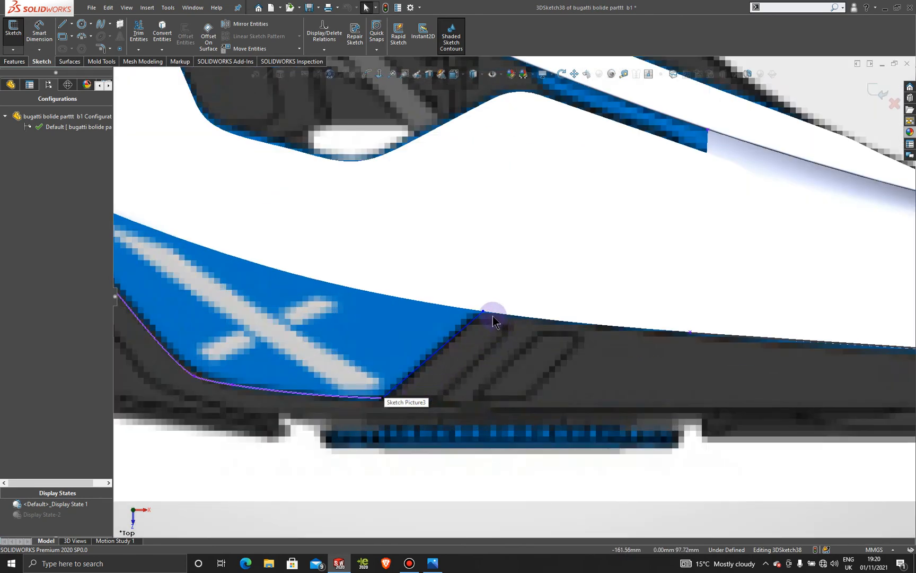
pyautogui.click(483, 311)
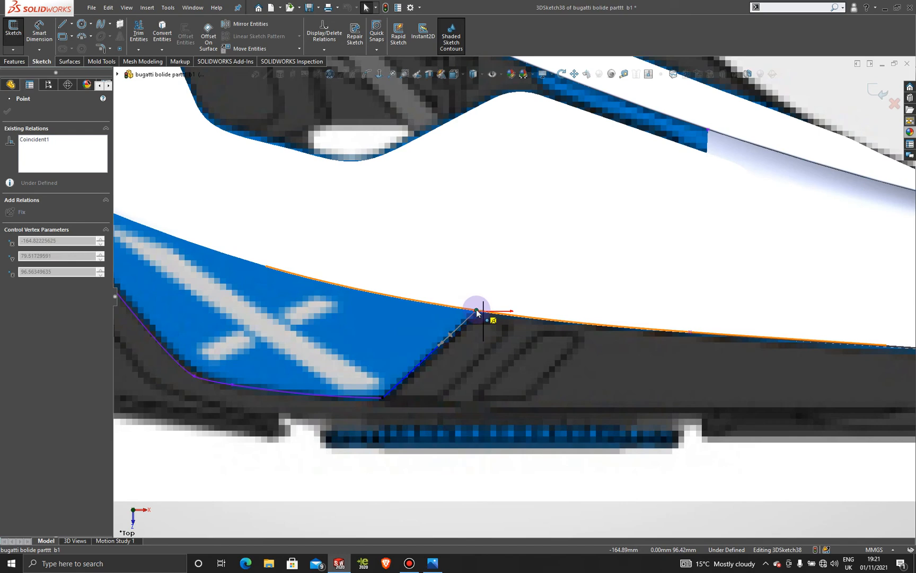
pyautogui.scroll(5, 490, 416)
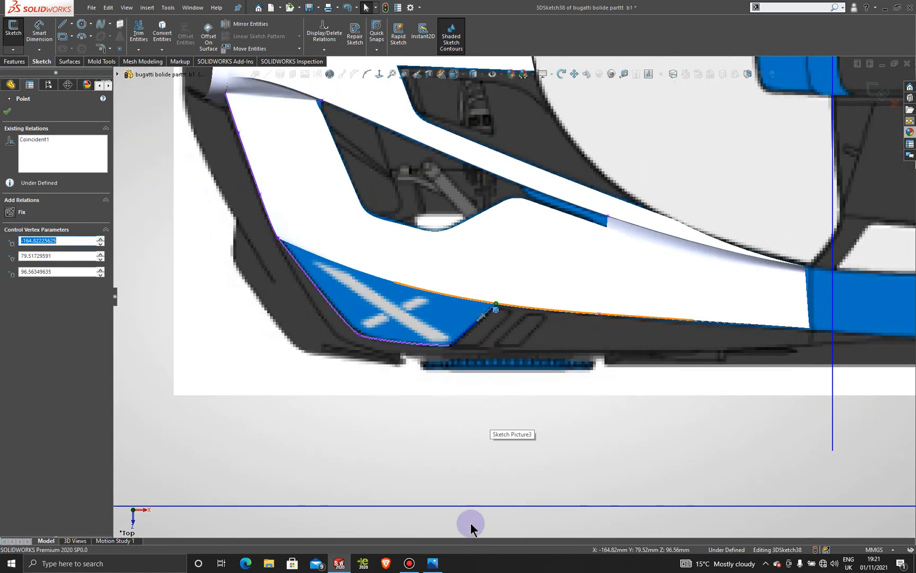
pyautogui.scroll(5, 475, 493)
pyautogui.click(466, 448)
pyautogui.scroll(-3, 531, 366)
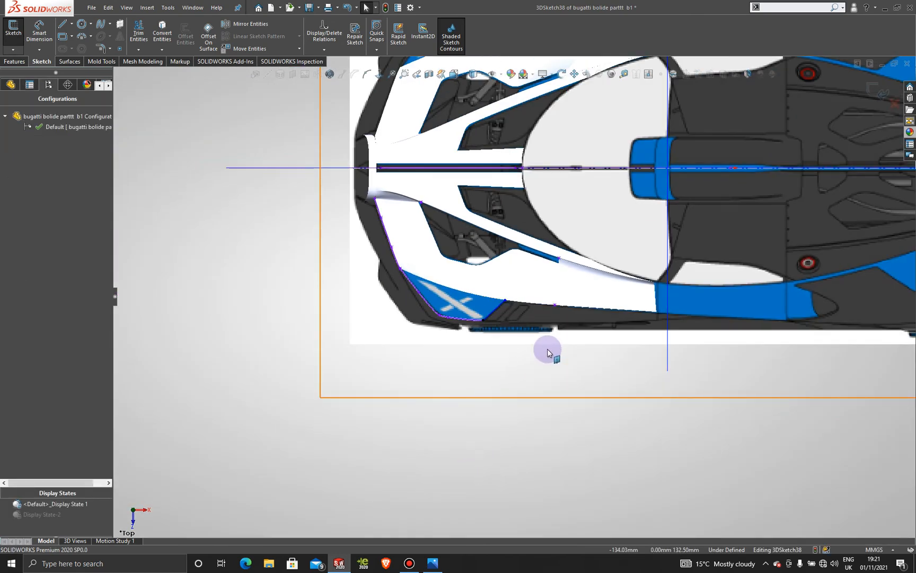
# Activate Display State-2 and look at the short spline beside the side panel from the right view.
pyautogui.moveTo(549, 353)
pyautogui.mouseDown(button='middle')
pyautogui.moveTo(501, 178)
pyautogui.moveTo(508, 212)
pyautogui.mouseUp(button='middle')
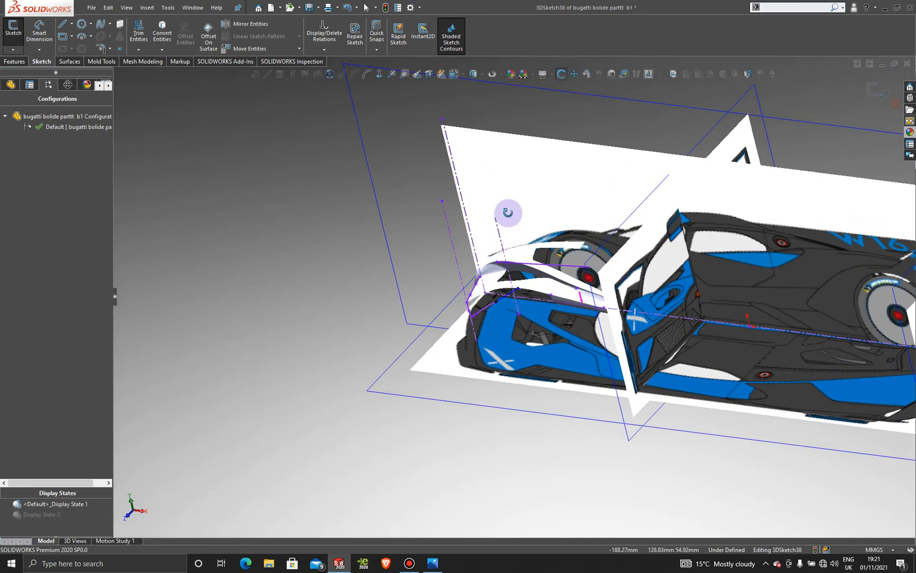
pyautogui.doubleClick(33, 514)
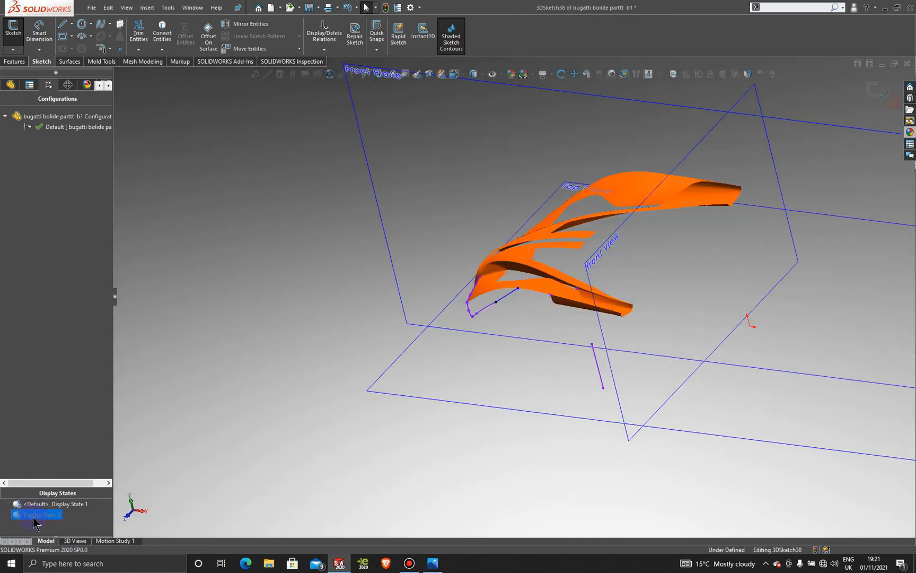
pyautogui.moveTo(470, 348)
pyautogui.mouseDown(button='middle')
pyautogui.moveTo(477, 264)
pyautogui.moveTo(428, 296)
pyautogui.mouseUp(button='middle')
pyautogui.press('space')
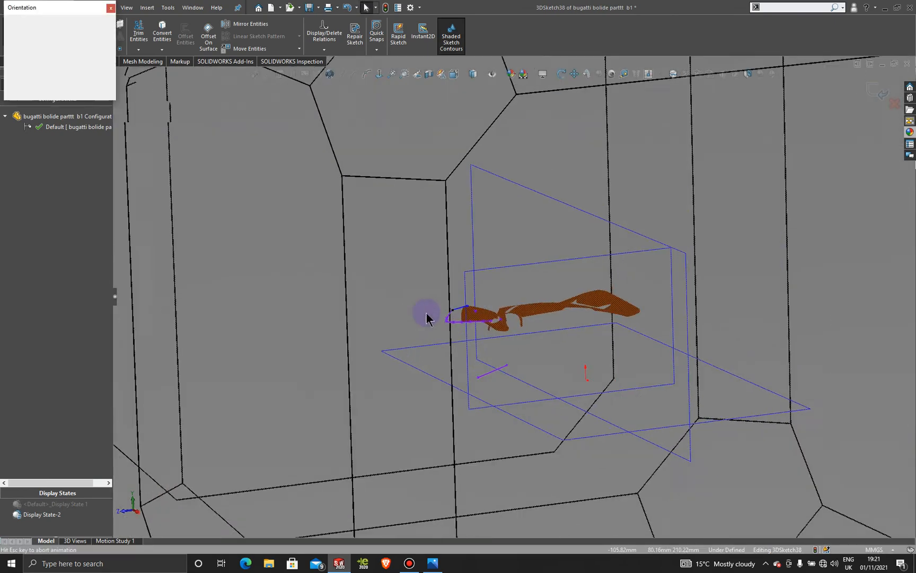
pyautogui.click(408, 363)
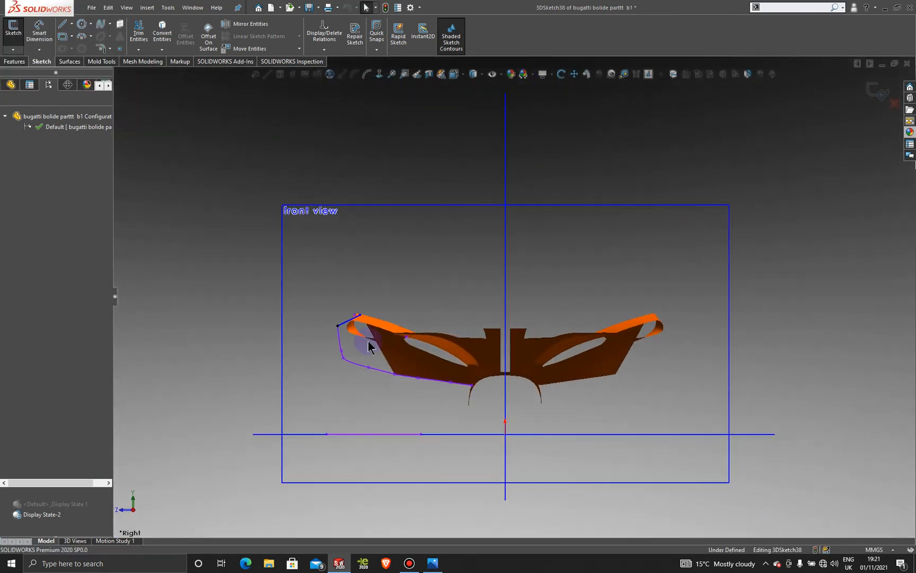
pyautogui.scroll(-6, 339, 324)
pyautogui.moveTo(466, 342)
pyautogui.mouseDown(button='middle')
pyautogui.moveTo(475, 343)
pyautogui.moveTo(427, 305)
pyautogui.moveTo(385, 294)
pyautogui.moveTo(380, 306)
pyautogui.mouseUp(button='middle')
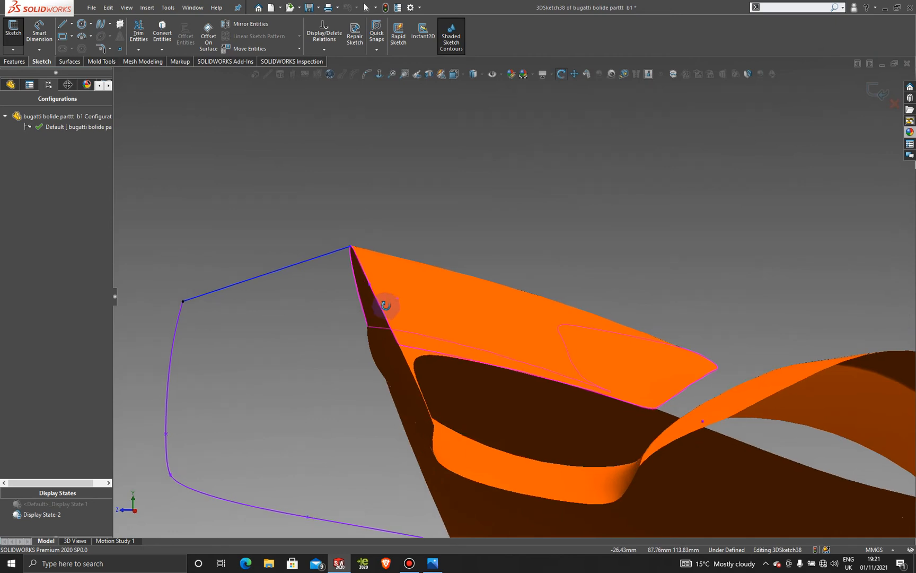
# Bow the short spline slightly upward by its tangent handle at the outer curve's end, and finish the 3D sketch.
pyautogui.click(263, 278)
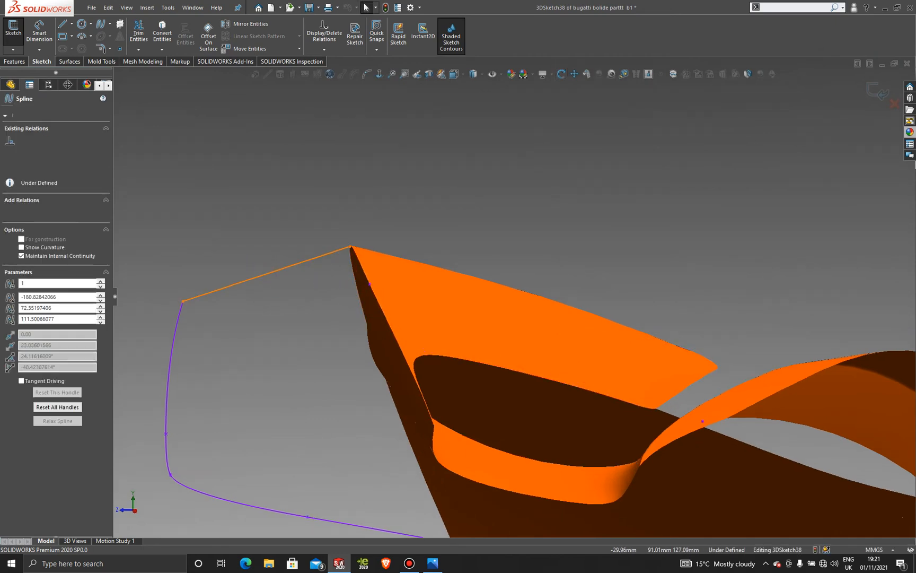
pyautogui.moveTo(251, 282); pyautogui.dragTo(250, 272)
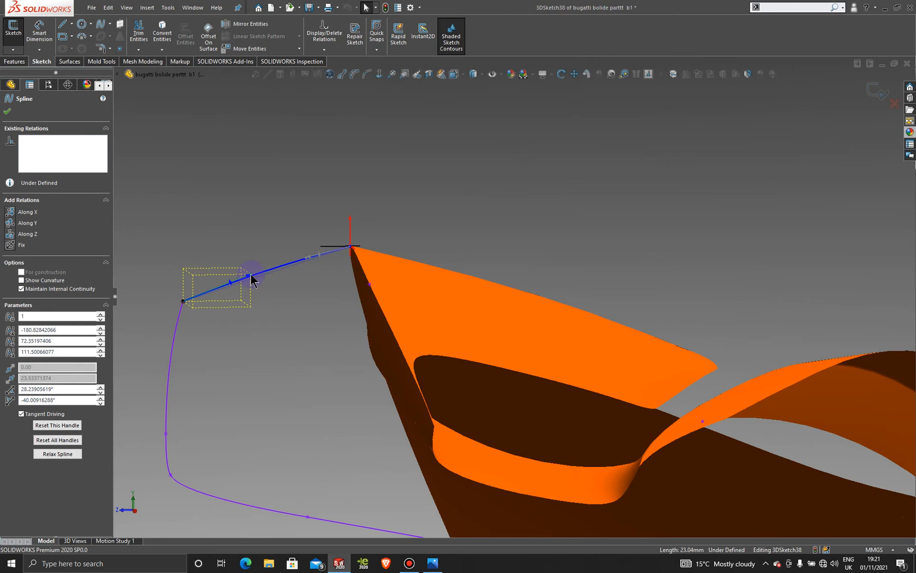
pyautogui.moveTo(251, 275); pyautogui.dragTo(250, 275)
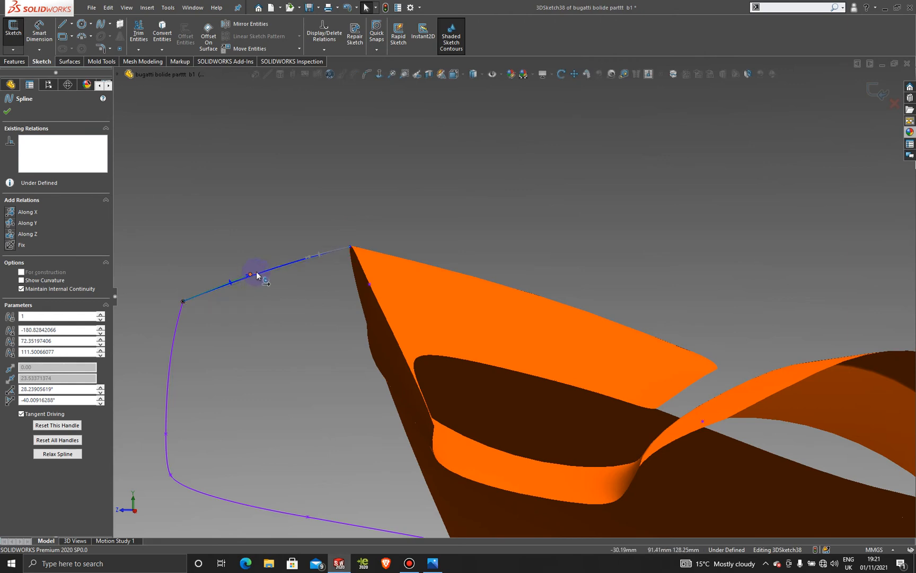
pyautogui.click(872, 91)
# In a new 3D sketch, draw a two-point spline about 31 mm long from the outer curve's intermediate point to the side panel's outer edge.
pyautogui.scroll(2, 533, 202)
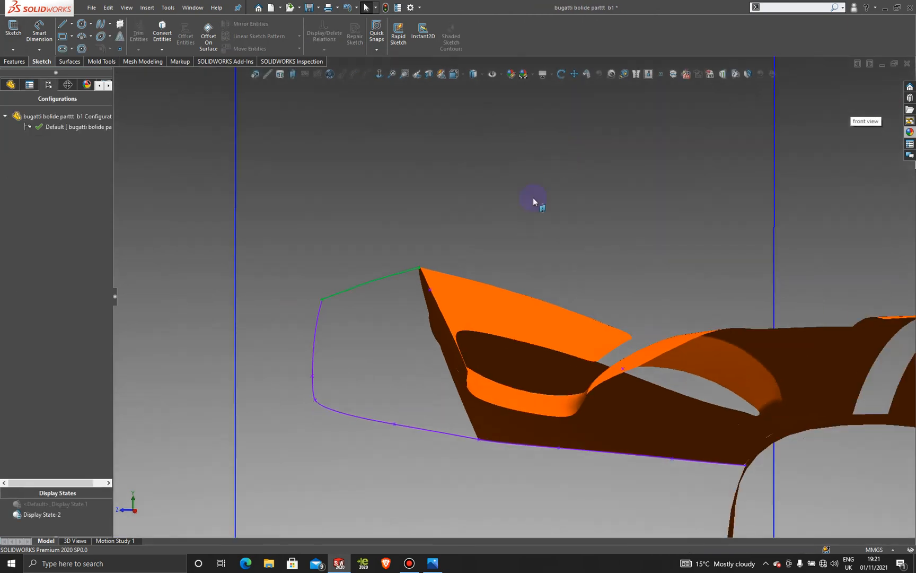
pyautogui.moveTo(533, 199); pyautogui.dragTo(635, 444, button='middle')
pyautogui.scroll(-5, 623, 430)
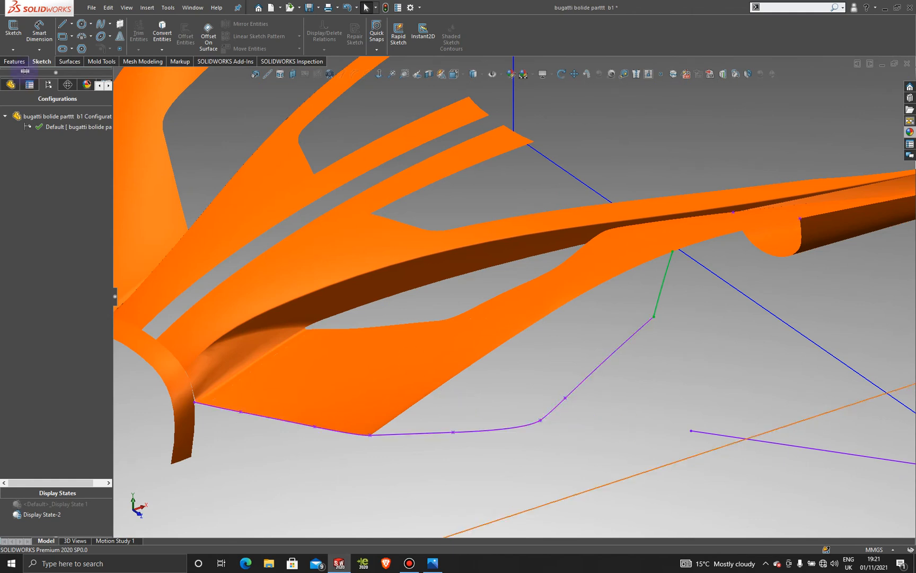
pyautogui.click(711, 349)
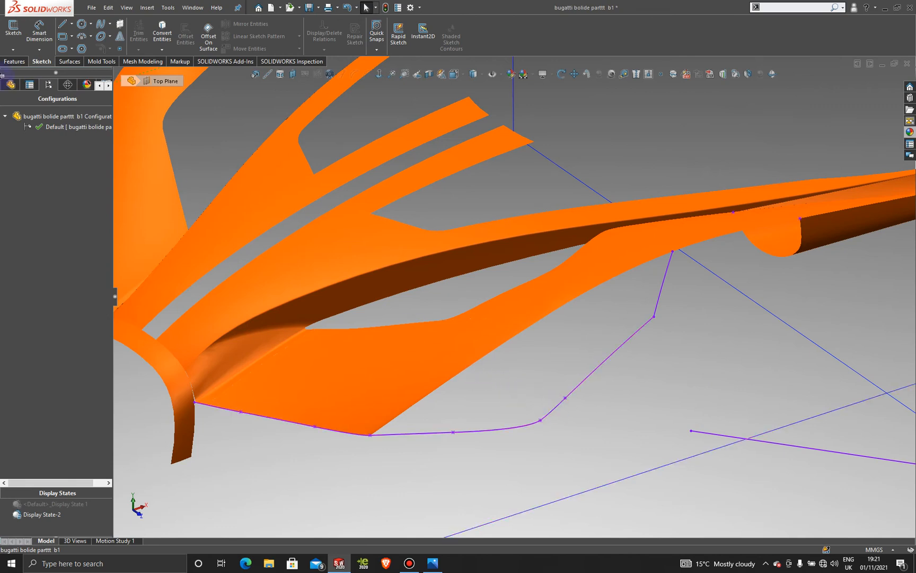
pyautogui.click(14, 49)
pyautogui.click(37, 74)
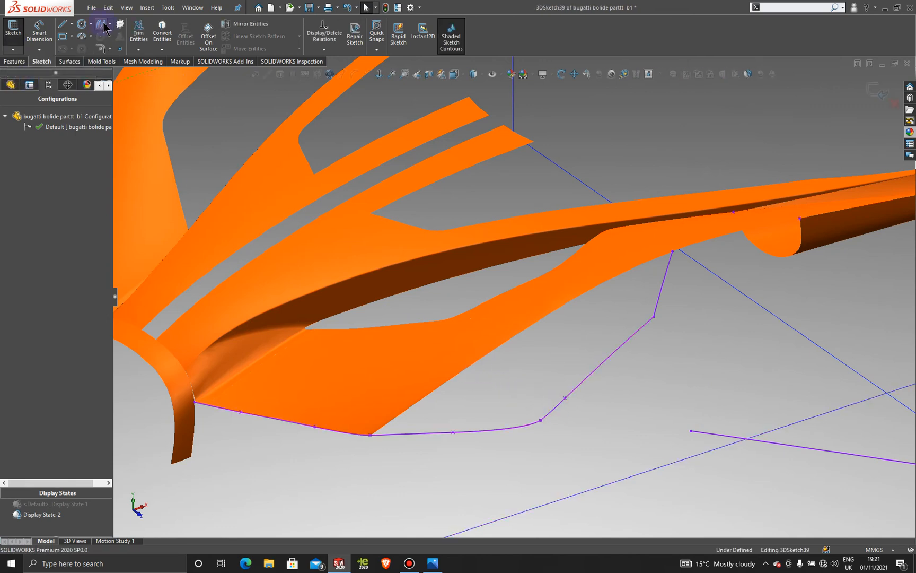
pyautogui.click(566, 397)
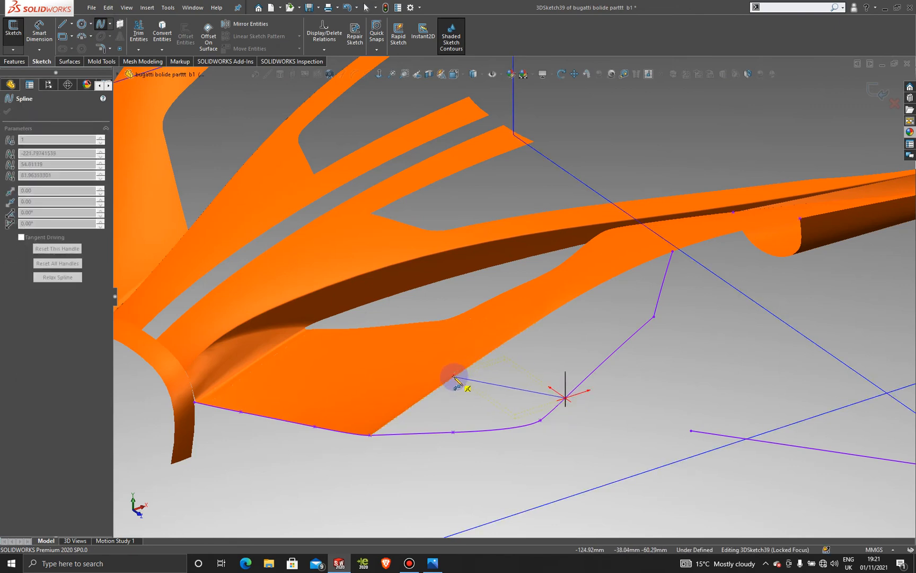
pyautogui.click(455, 377)
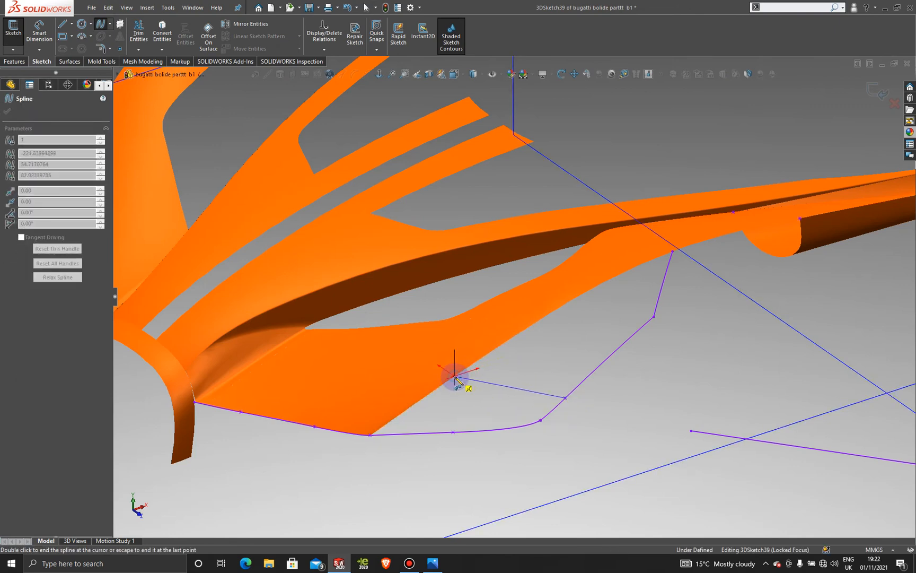
pyautogui.doubleClick(467, 435)
pyautogui.moveTo(470, 437); pyautogui.dragTo(518, 381, button='middle')
# Bow the cross spline upward by its tangent handle at the panel edge so it continues the panel's curvature, and finish the 3D sketch.
pyautogui.press('space')
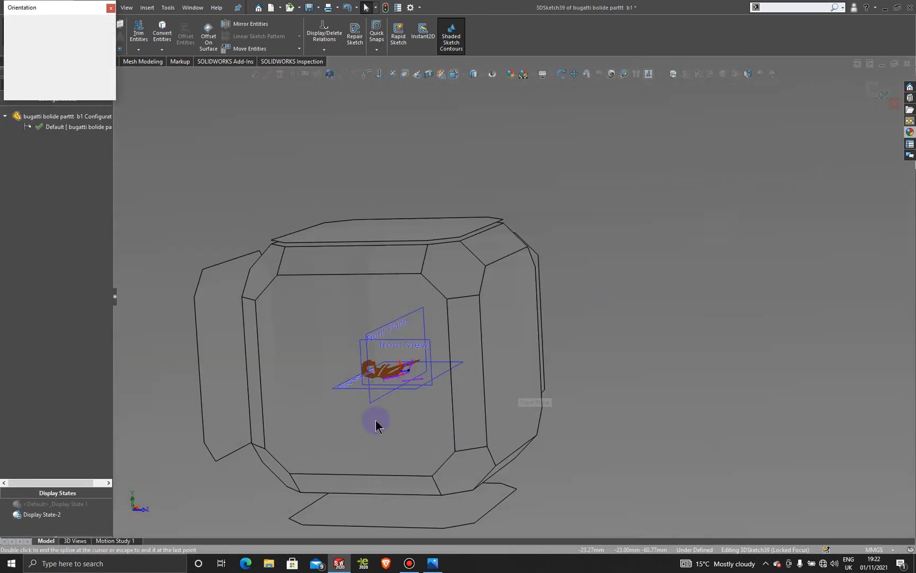
pyautogui.click(374, 419)
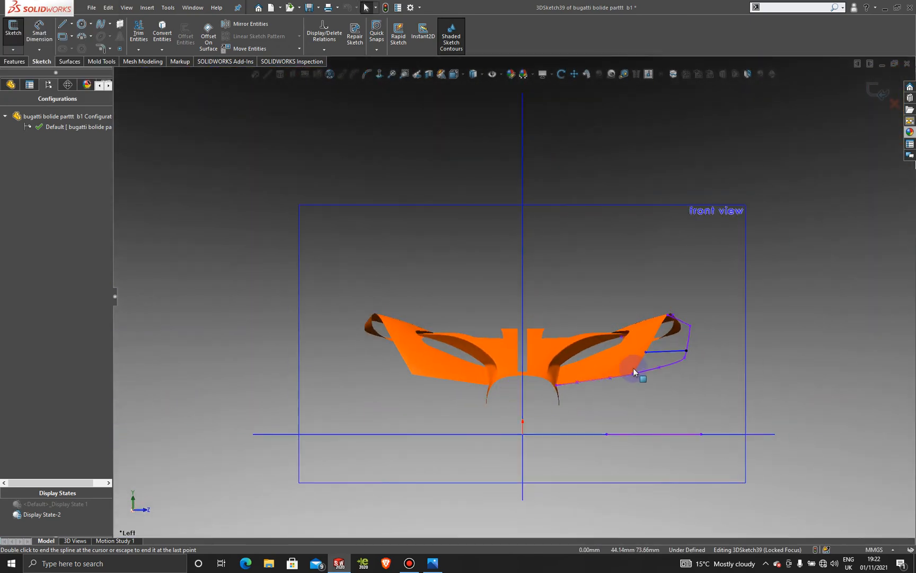
pyautogui.scroll(-5, 637, 371)
pyautogui.moveTo(631, 382); pyautogui.dragTo(647, 314, button='middle')
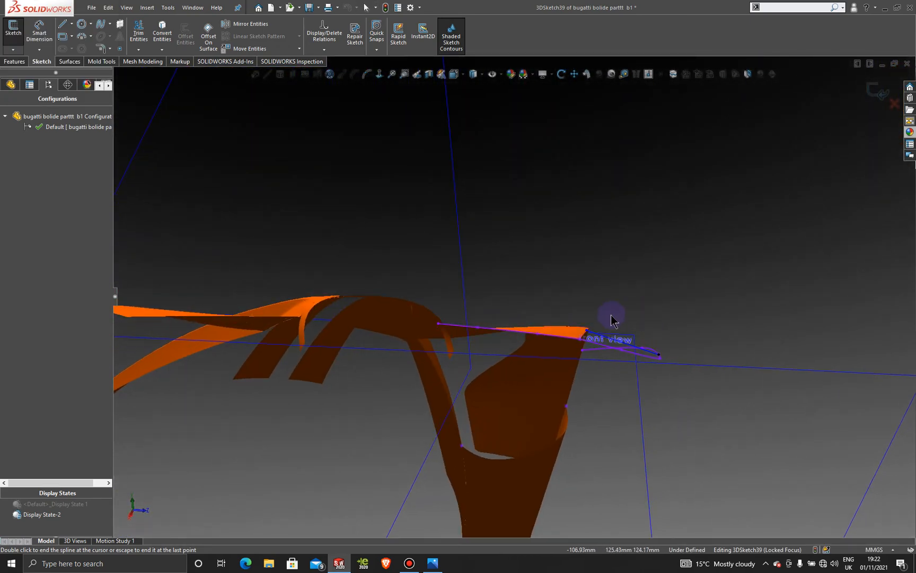
pyautogui.scroll(-3, 565, 402)
pyautogui.moveTo(565, 402)
pyautogui.mouseDown(button='middle')
pyautogui.moveTo(557, 395)
pyautogui.moveTo(562, 387)
pyautogui.moveTo(566, 394)
pyautogui.mouseUp(button='middle')
pyautogui.scroll(-3, 559, 353)
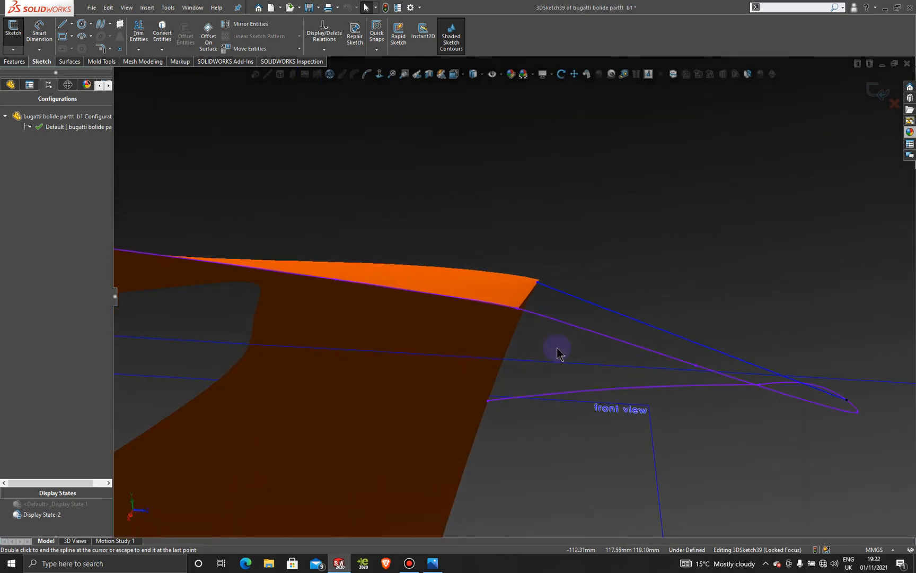
pyautogui.moveTo(559, 353)
pyautogui.mouseDown(button='middle')
pyautogui.moveTo(535, 303)
pyautogui.moveTo(542, 293)
pyautogui.mouseUp(button='middle')
pyautogui.scroll(3, 599, 352)
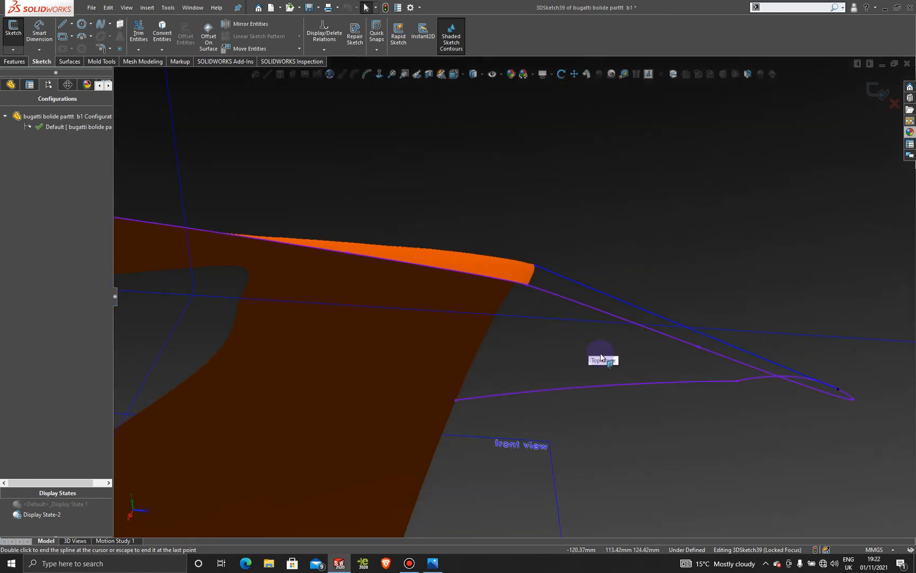
pyautogui.scroll(3, 602, 357)
pyautogui.scroll(-4, 606, 308)
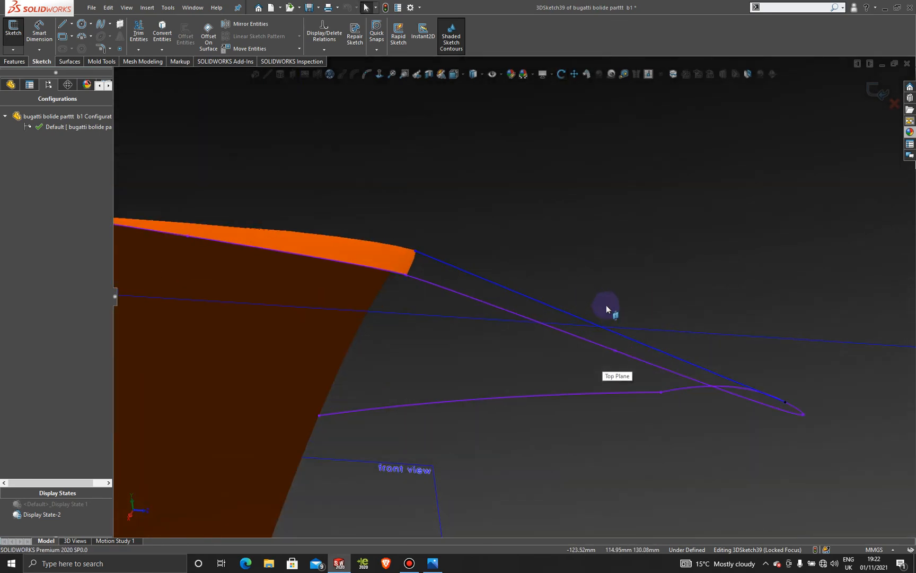
pyautogui.click(615, 332)
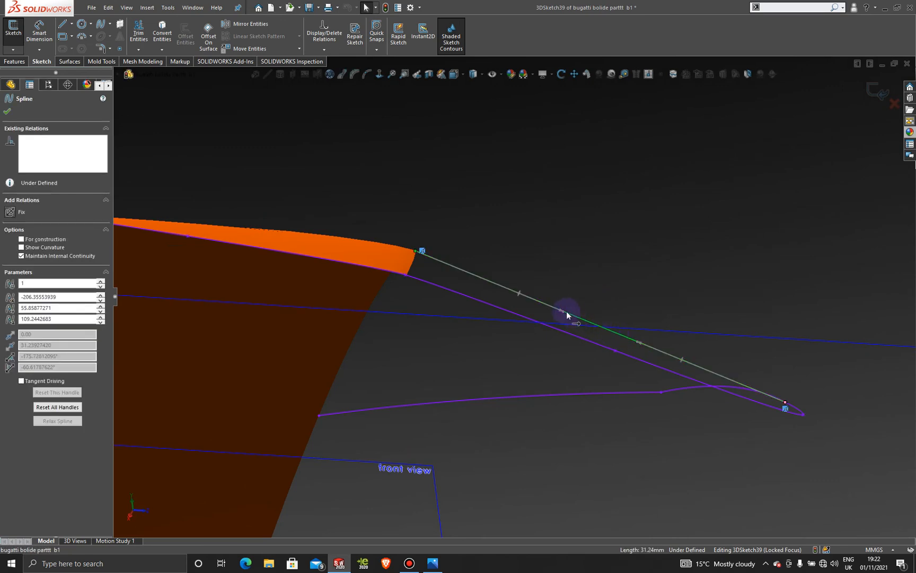
pyautogui.moveTo(565, 311); pyautogui.dragTo(568, 303)
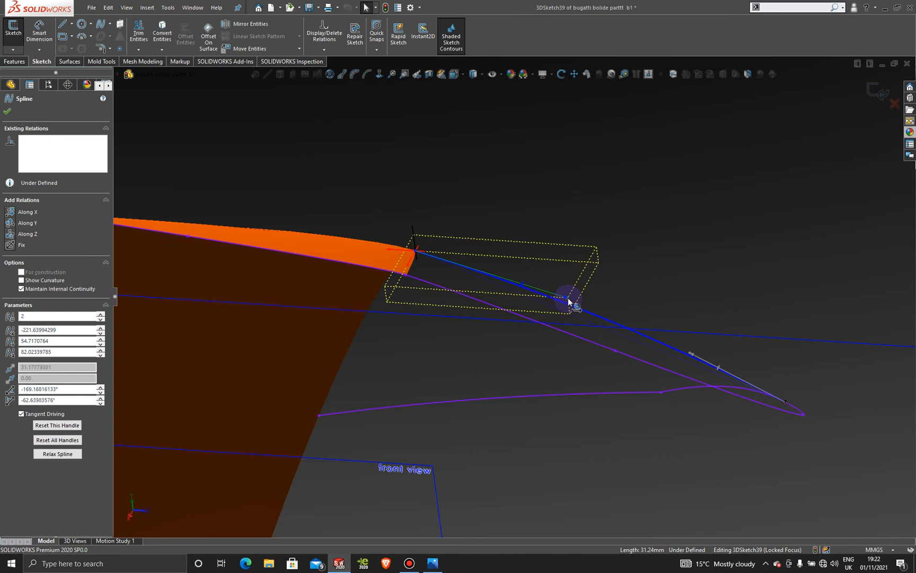
pyautogui.moveTo(568, 300); pyautogui.dragTo(568, 300)
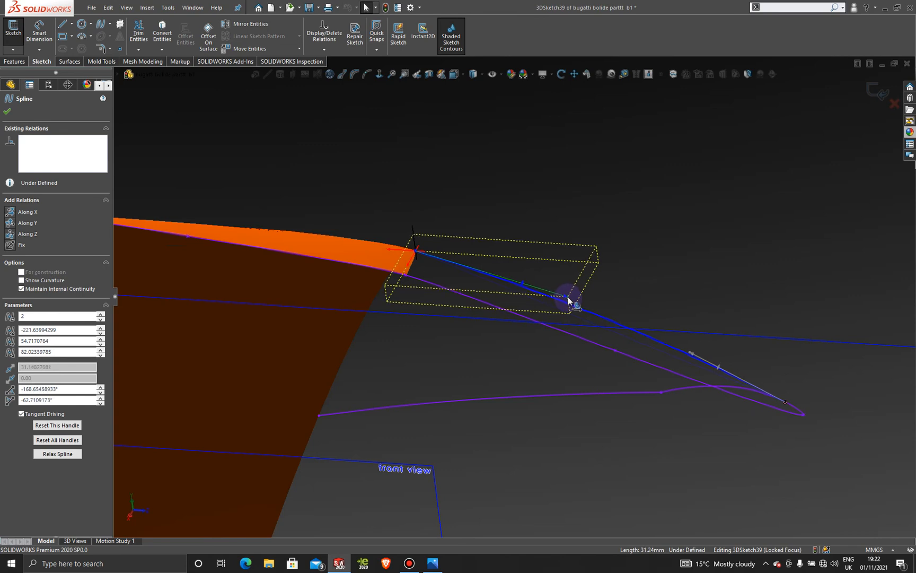
pyautogui.click(869, 87)
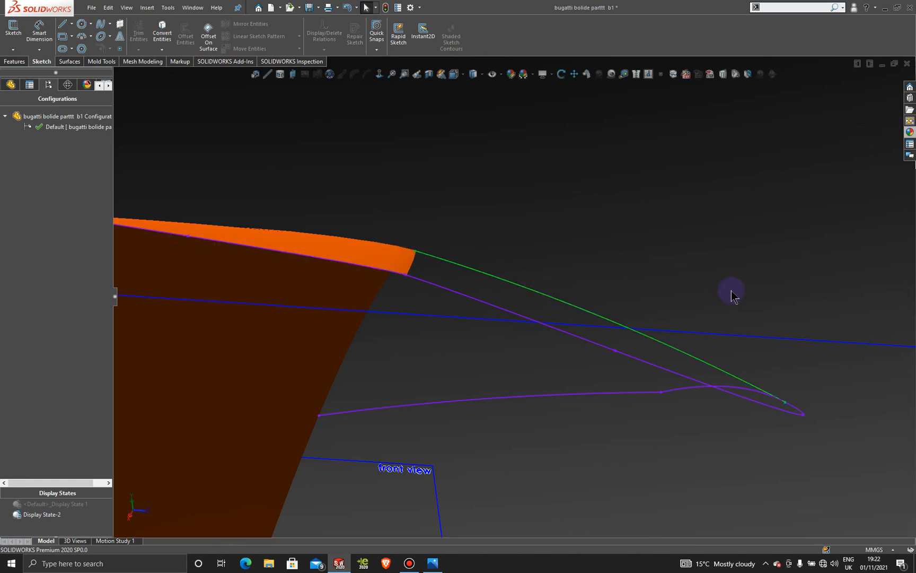
# In a new 3D sketch, trace the side panel's outer edge with a nine-point spline from the short spline's end to the panel corner, and finish it.
pyautogui.scroll(8, 732, 292)
pyautogui.moveTo(515, 241); pyautogui.dragTo(424, 377, button='middle')
pyautogui.click(713, 171)
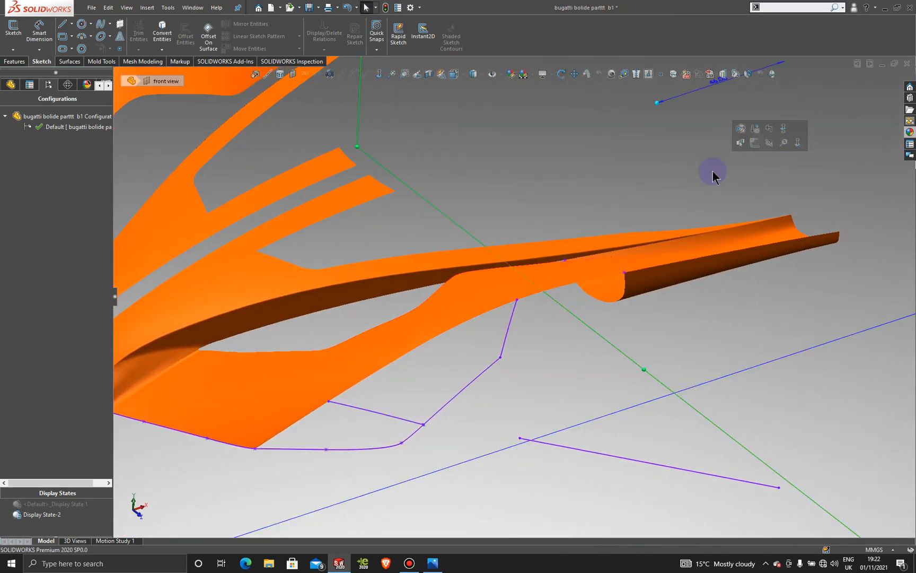
pyautogui.click(68, 61)
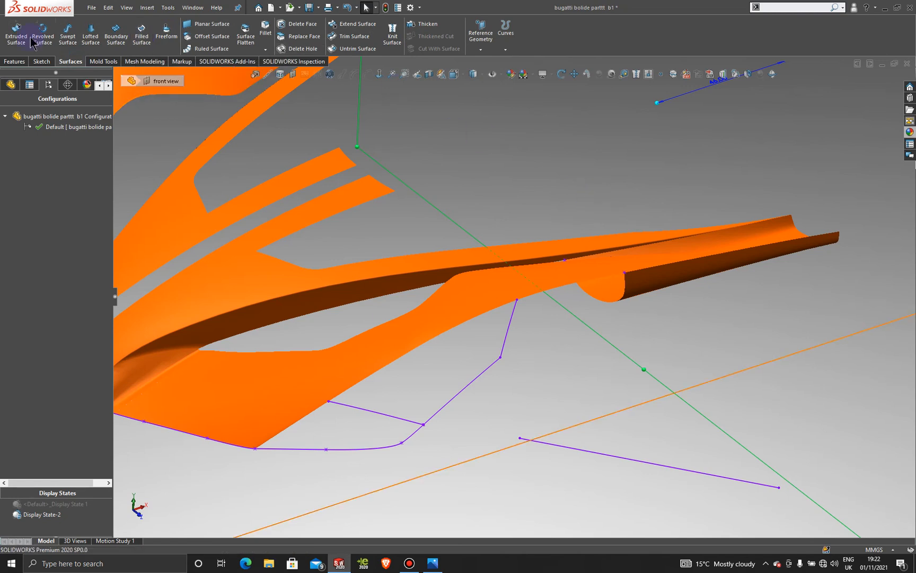
pyautogui.click(42, 61)
pyautogui.click(13, 50)
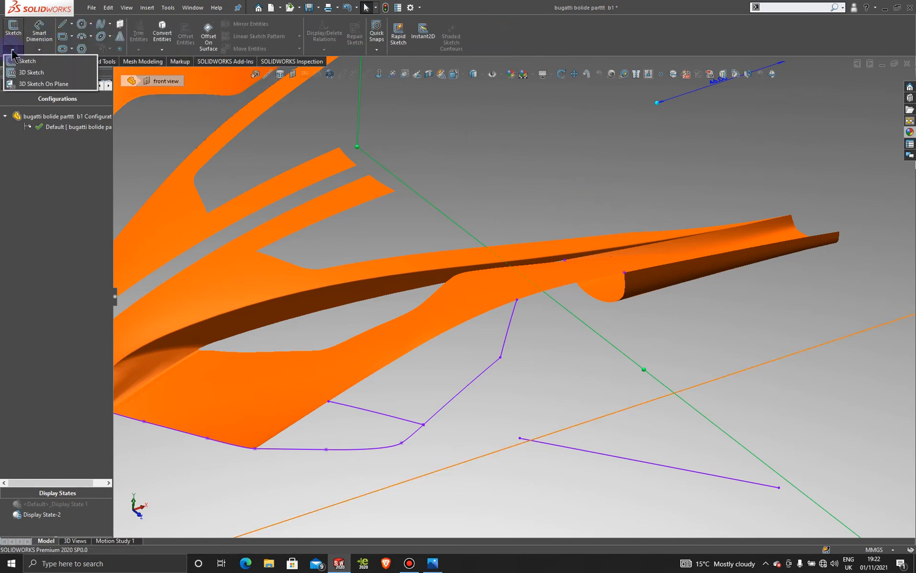
pyautogui.click(29, 72)
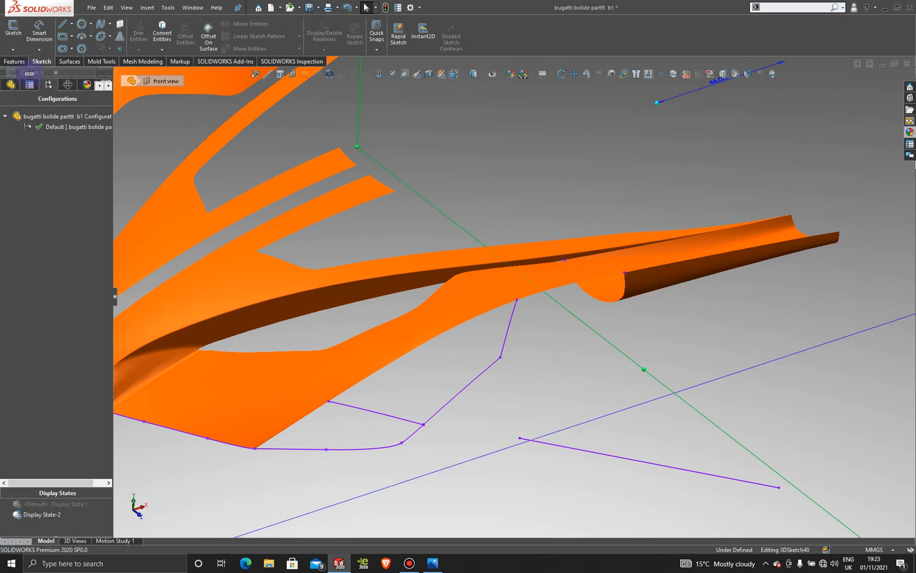
pyautogui.click(100, 25)
pyautogui.click(517, 300)
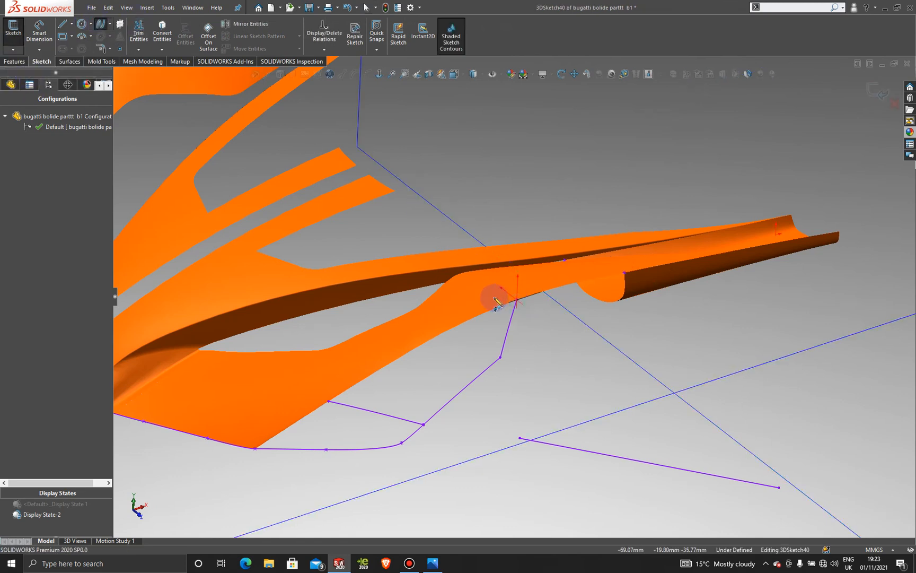
pyautogui.click(419, 346)
pyautogui.click(390, 364)
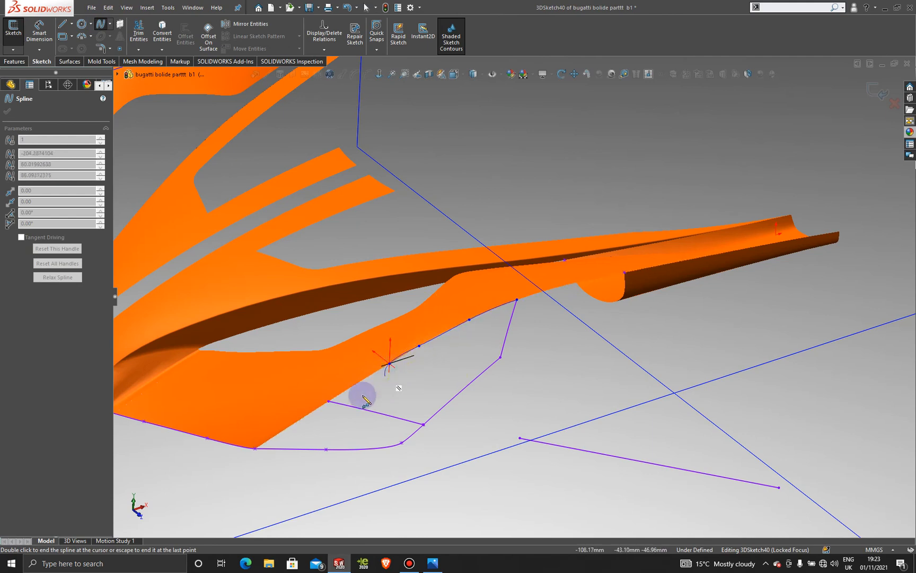
pyautogui.click(347, 390)
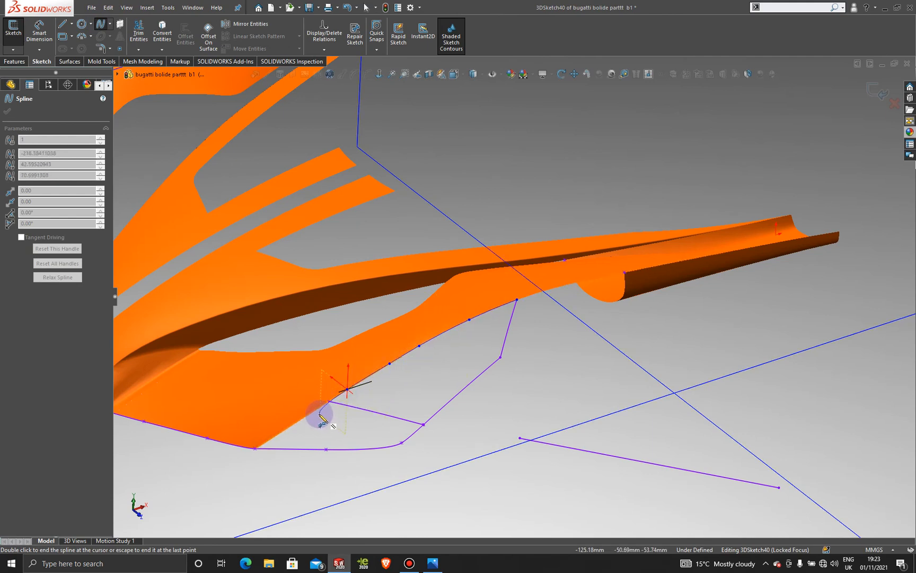
pyautogui.click(313, 411)
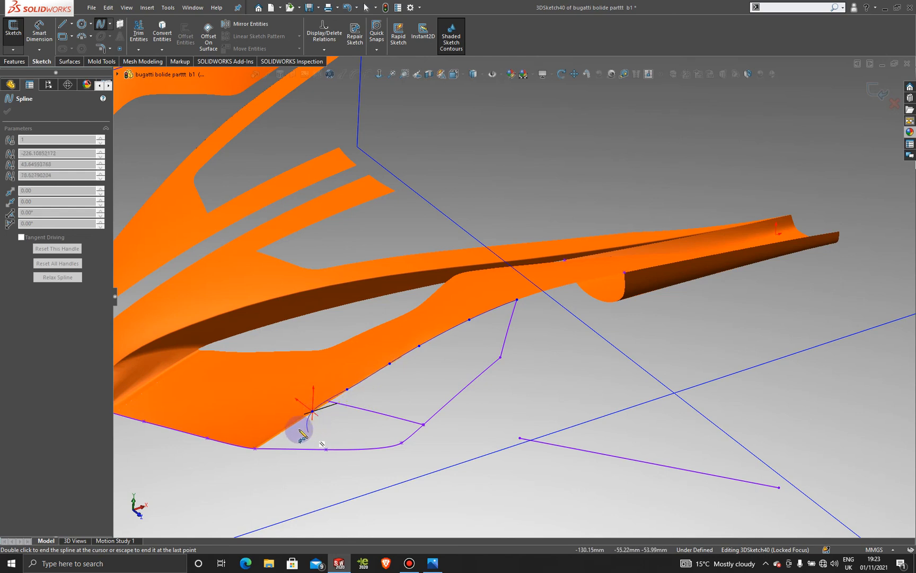
pyautogui.click(290, 427)
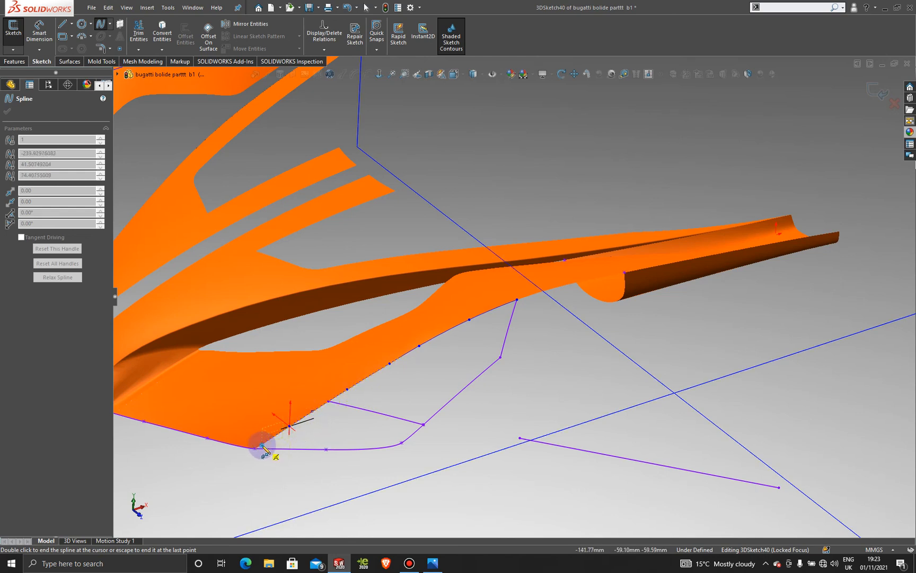
pyautogui.click(262, 445)
pyautogui.click(255, 449)
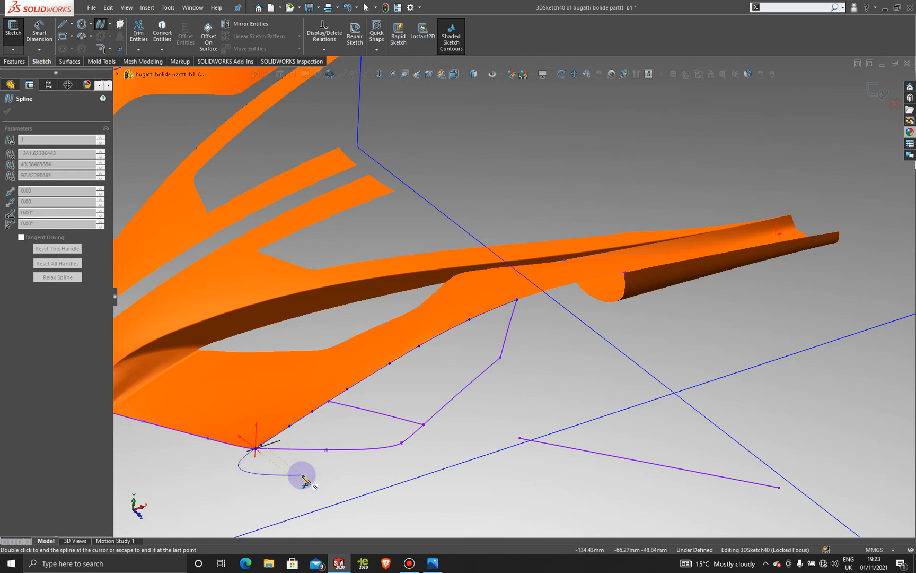
pyautogui.press('Escape')
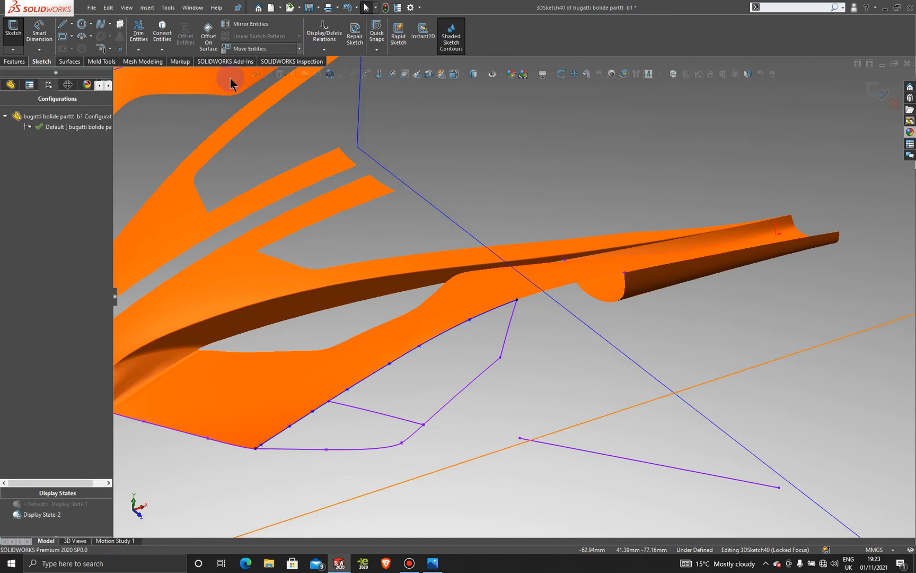
pyautogui.click(74, 61)
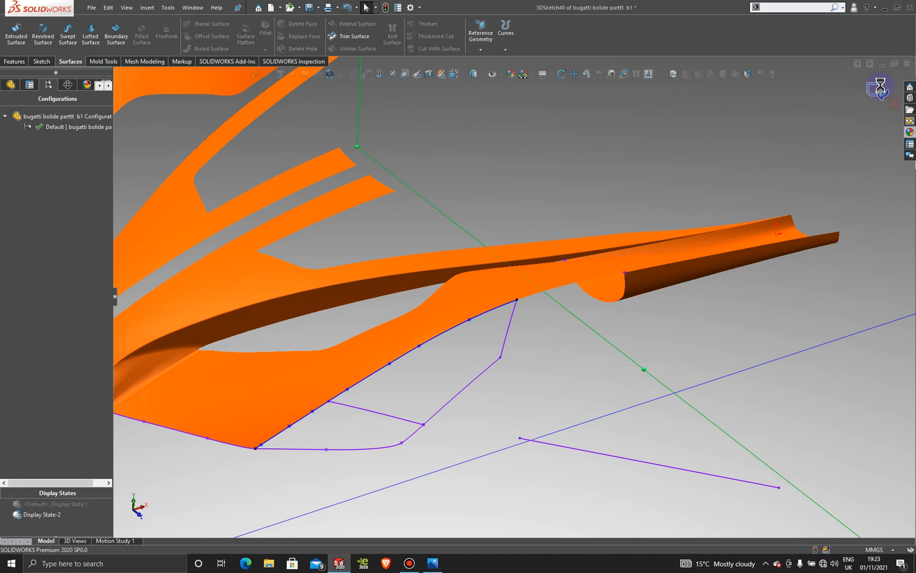
pyautogui.click(882, 90)
# Fill the area bounded by the traced edge spline, short spline and outer curve with Contact edges, using the cross spline as constraint curve.
pyautogui.click(141, 33)
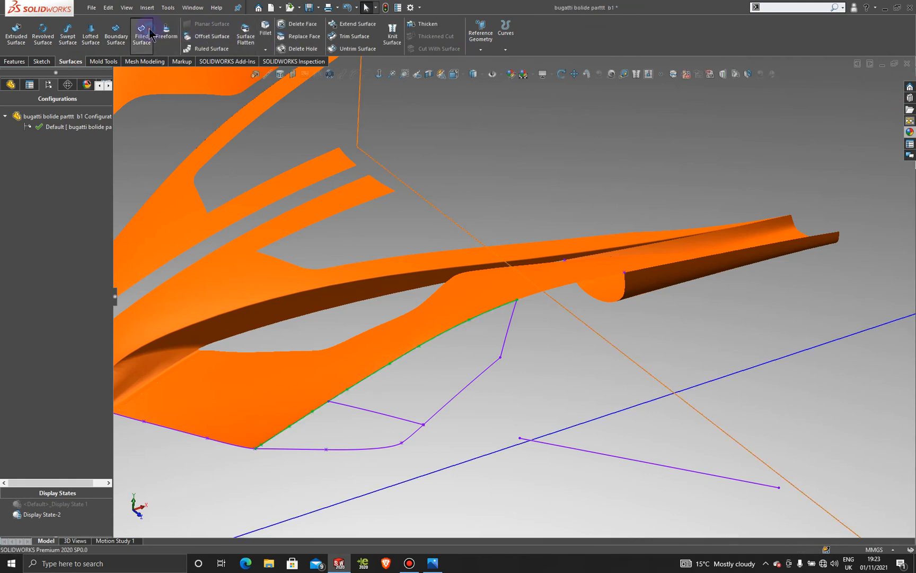
pyautogui.click(506, 335)
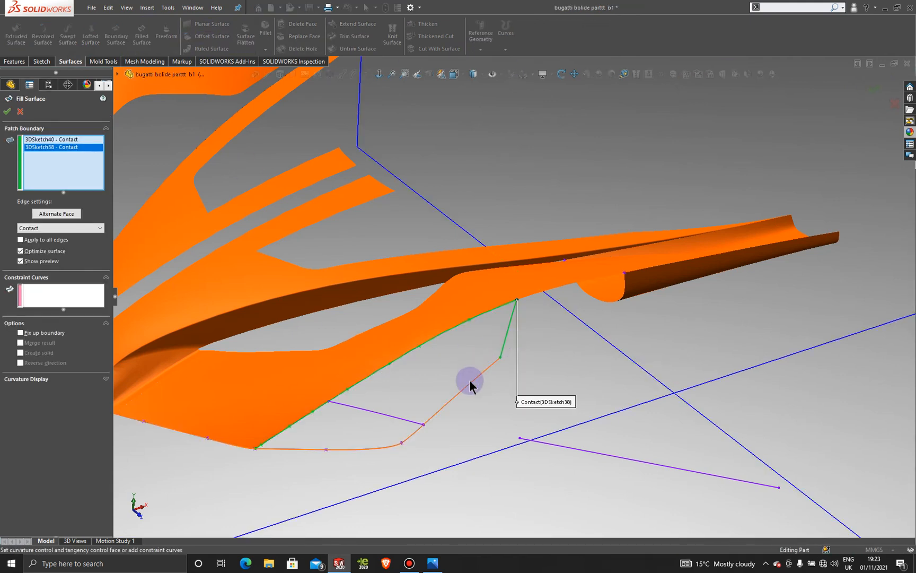
pyautogui.click(399, 406)
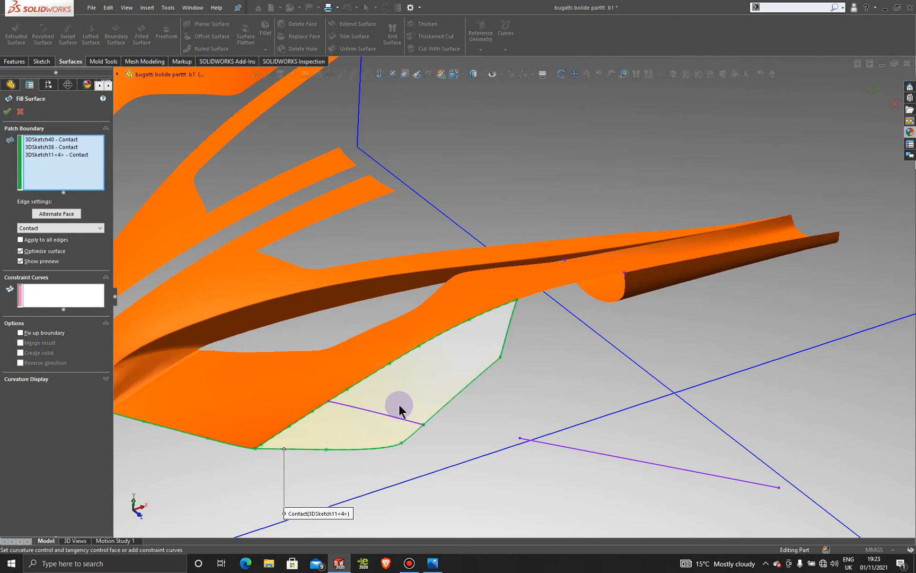
pyautogui.click(65, 293)
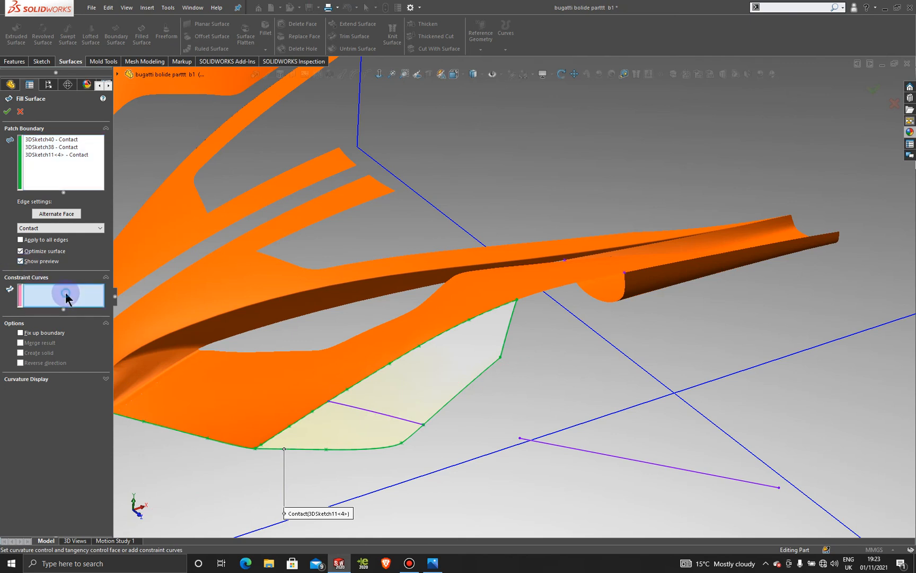
pyautogui.click(384, 412)
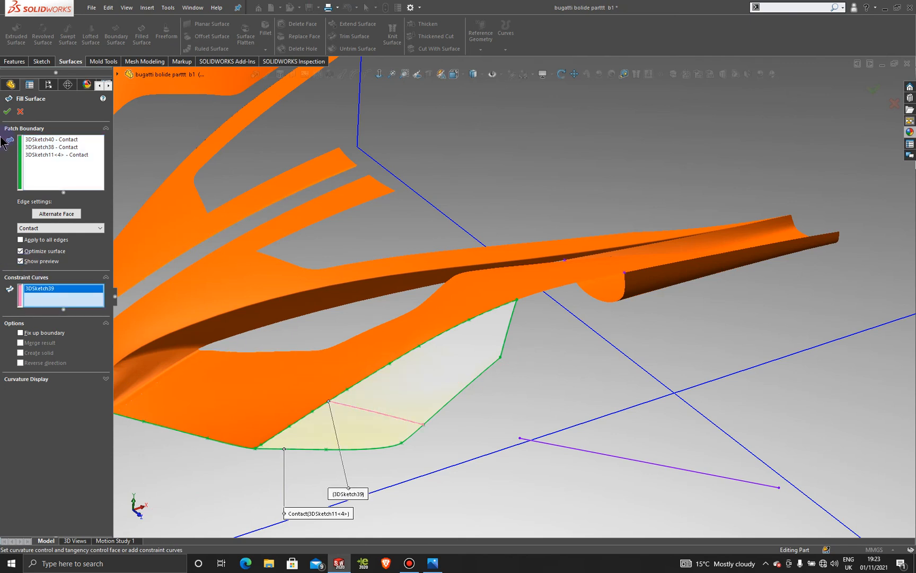
pyautogui.click(7, 112)
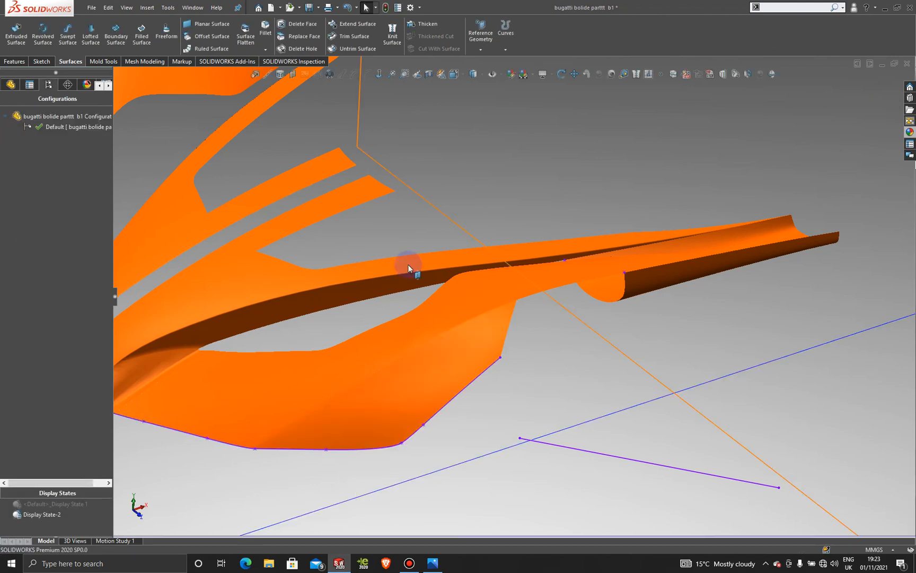
# Mirror the newly filled side surface body about the Front Plane.
pyautogui.moveTo(516, 402)
pyautogui.mouseDown(button='middle')
pyautogui.moveTo(489, 379)
pyautogui.moveTo(538, 341)
pyautogui.moveTo(554, 294)
pyautogui.moveTo(524, 337)
pyautogui.mouseUp(button='middle')
pyautogui.moveTo(478, 433); pyautogui.dragTo(539, 462)
pyautogui.press('Escape')
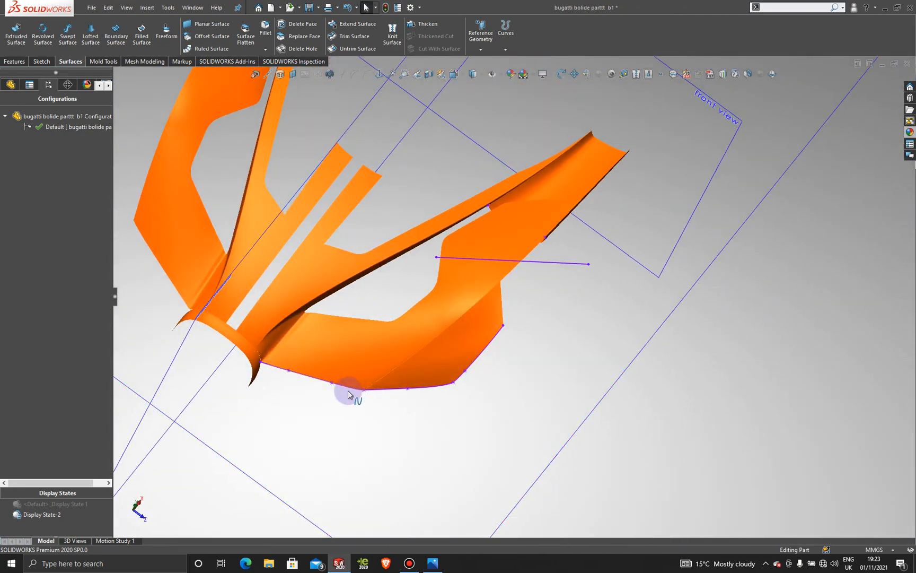
pyautogui.scroll(-3, 399, 397)
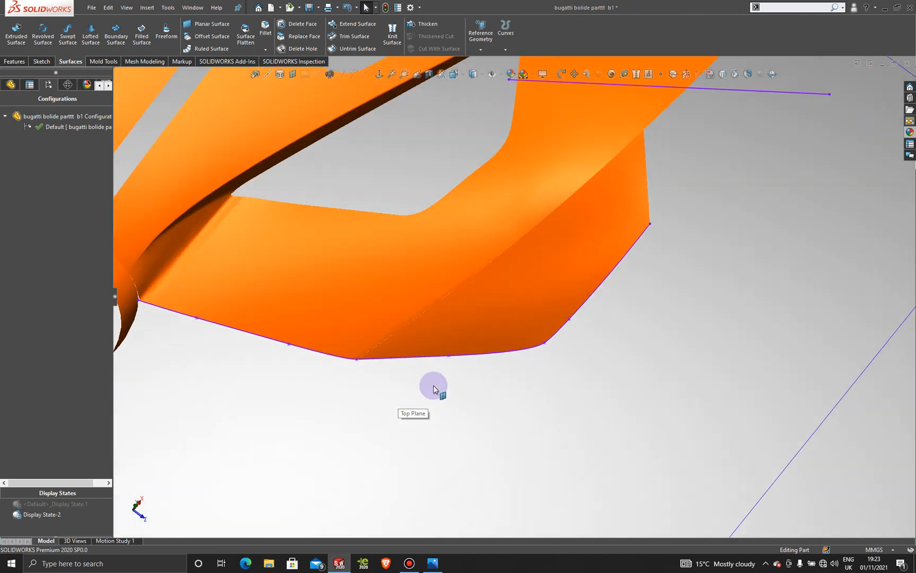
pyautogui.scroll(5, 727, 258)
pyautogui.moveTo(726, 255); pyautogui.dragTo(600, 342, button='middle')
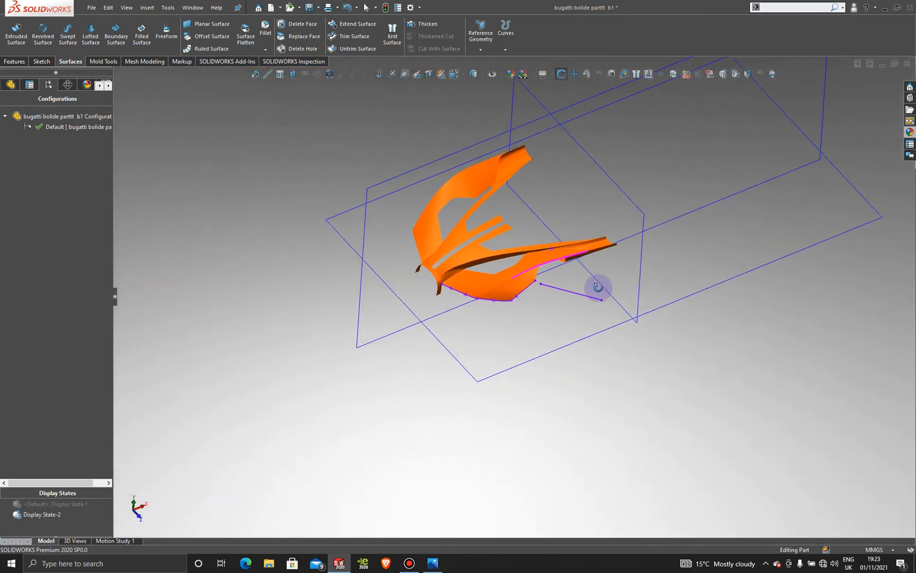
pyautogui.scroll(-3, 674, 178)
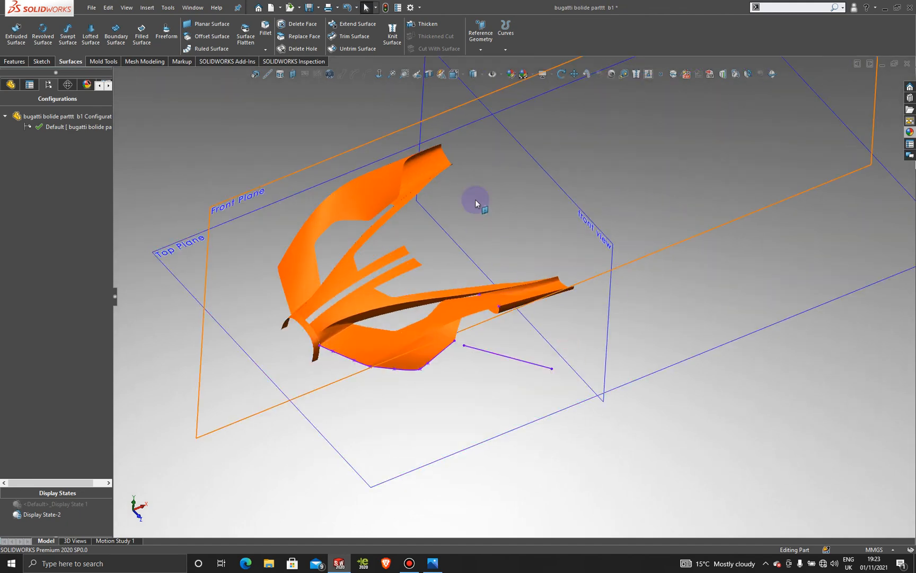
pyautogui.click(10, 62)
pyautogui.click(344, 48)
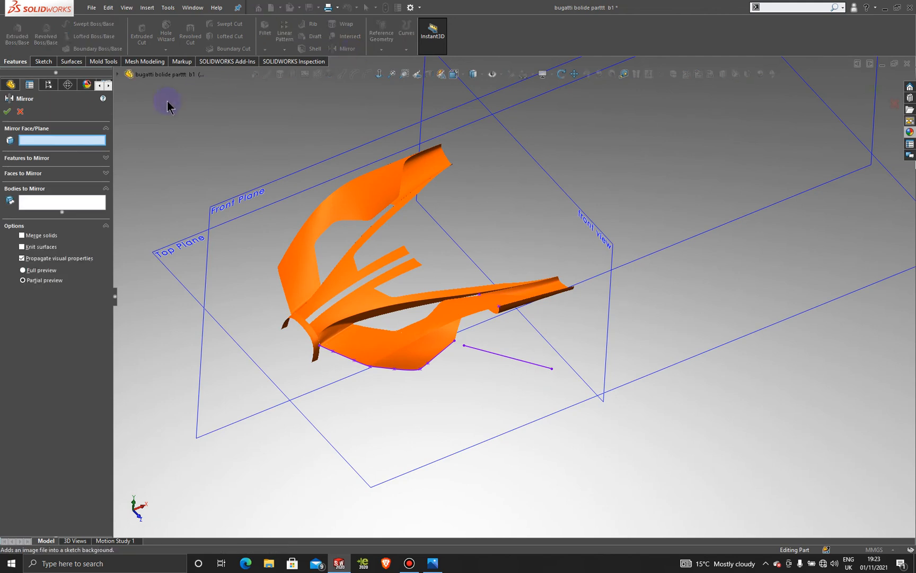
pyautogui.click(300, 175)
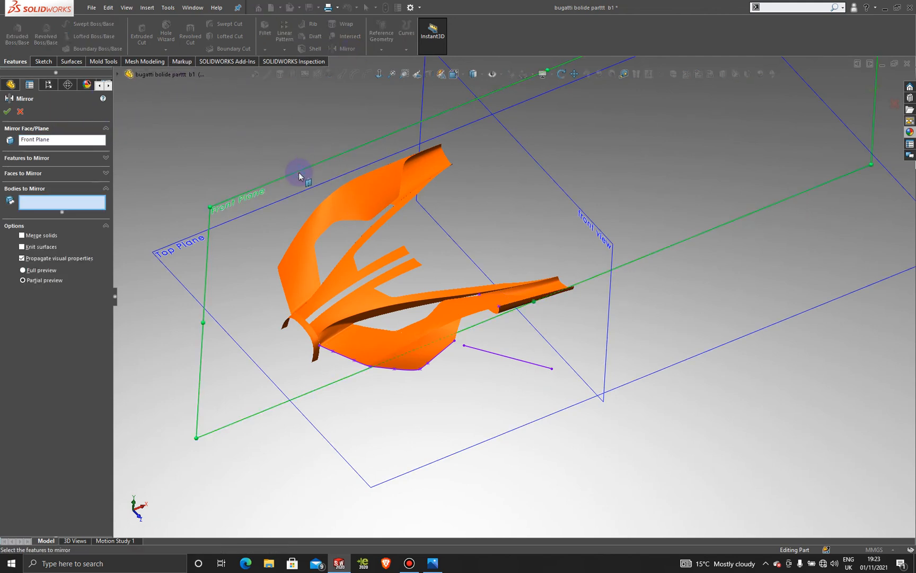
pyautogui.click(52, 208)
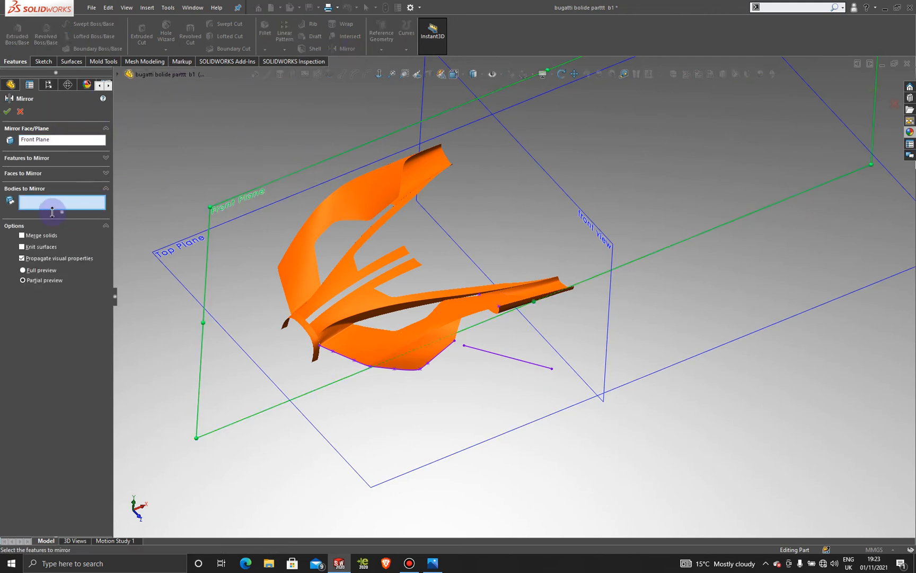
pyautogui.click(430, 364)
pyautogui.click(8, 112)
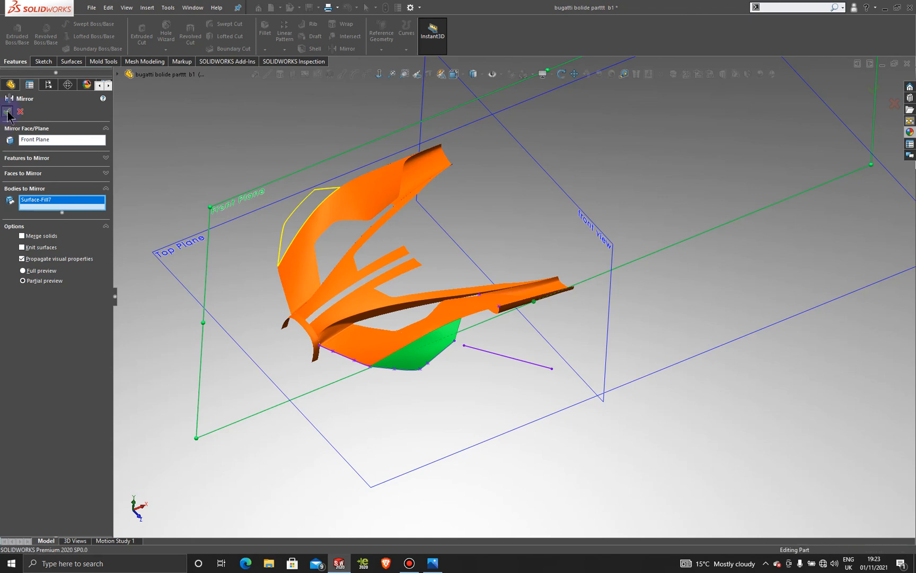
pyautogui.click(282, 142)
# Examine the filled side surface and its mirrored copy on the body from several angles.
pyautogui.scroll(2, 284, 140)
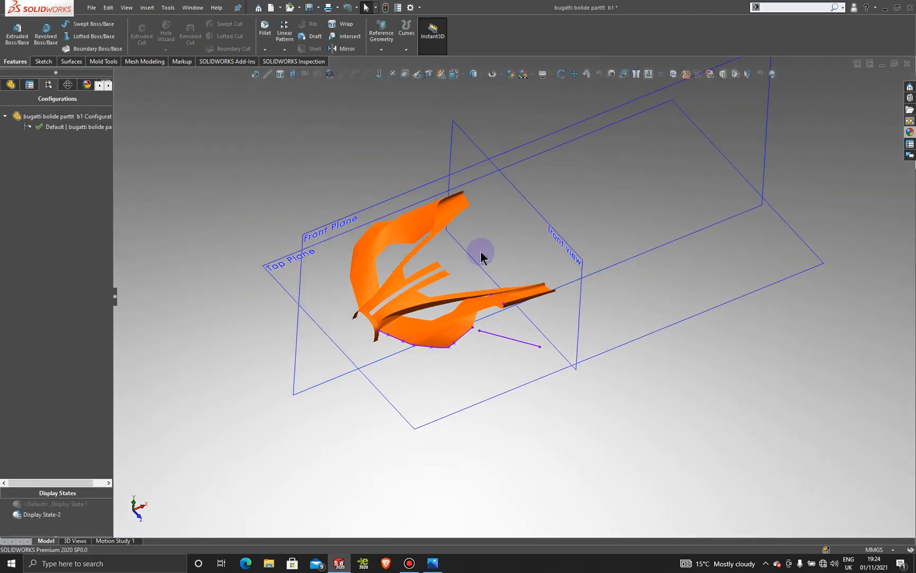
pyautogui.moveTo(321, 187); pyautogui.dragTo(334, 170, button='middle')
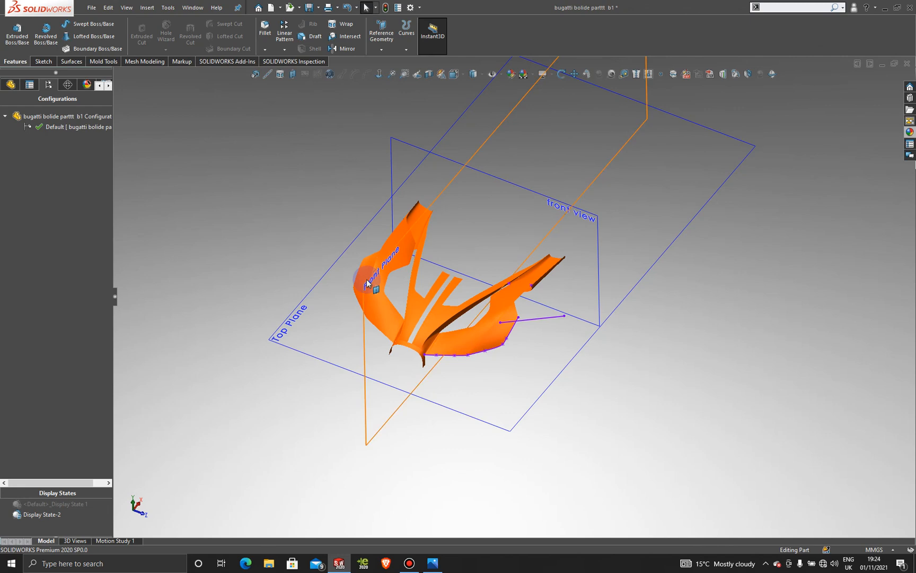
pyautogui.scroll(-3, 548, 313)
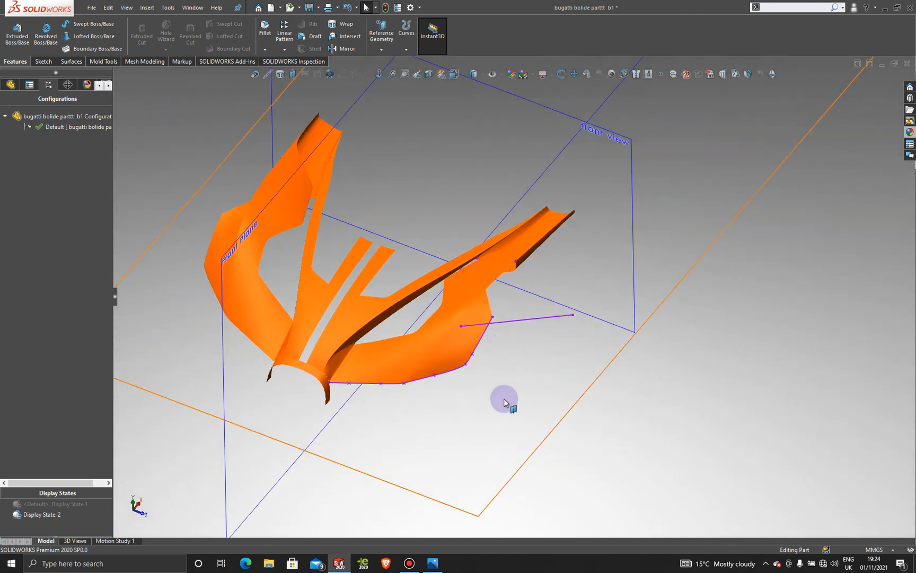
pyautogui.moveTo(504, 398); pyautogui.dragTo(487, 288, button='middle')
pyautogui.scroll(3, 488, 297)
pyautogui.scroll(-3, 392, 260)
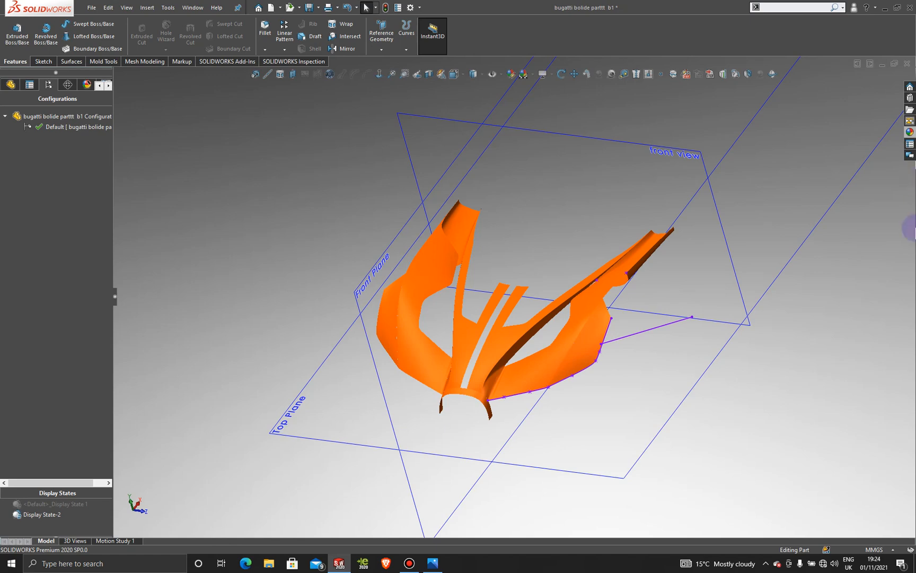
pyautogui.moveTo(738, 368); pyautogui.dragTo(702, 337)
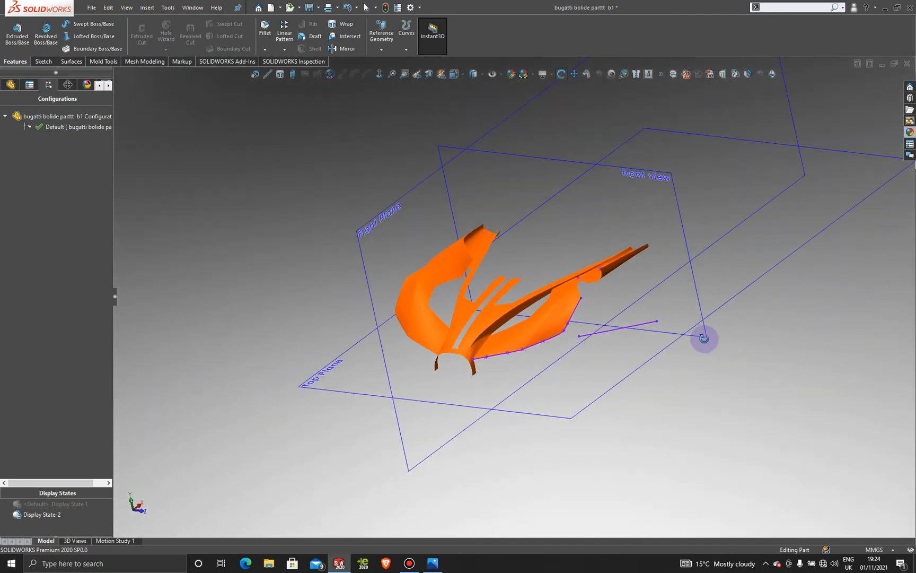
pyautogui.press('Escape')
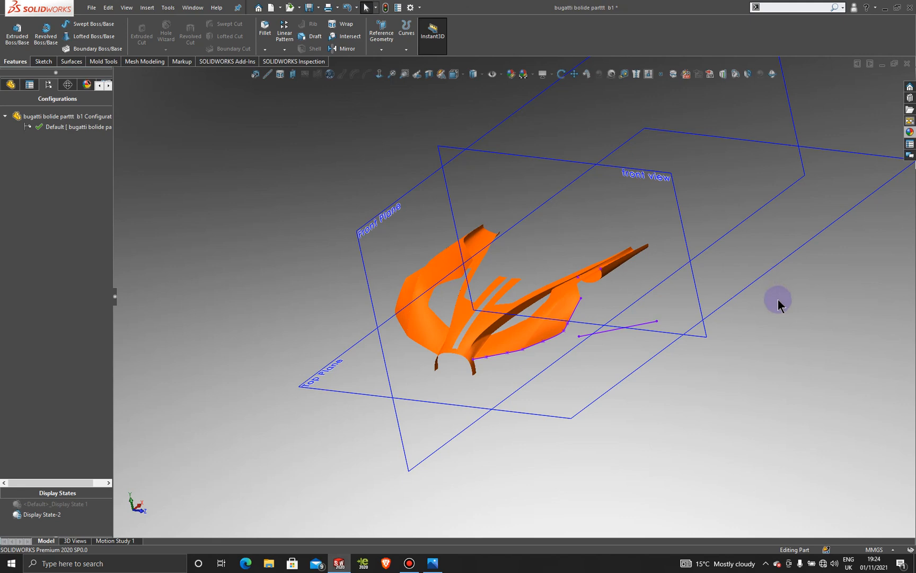
pyautogui.scroll(3, 778, 300)
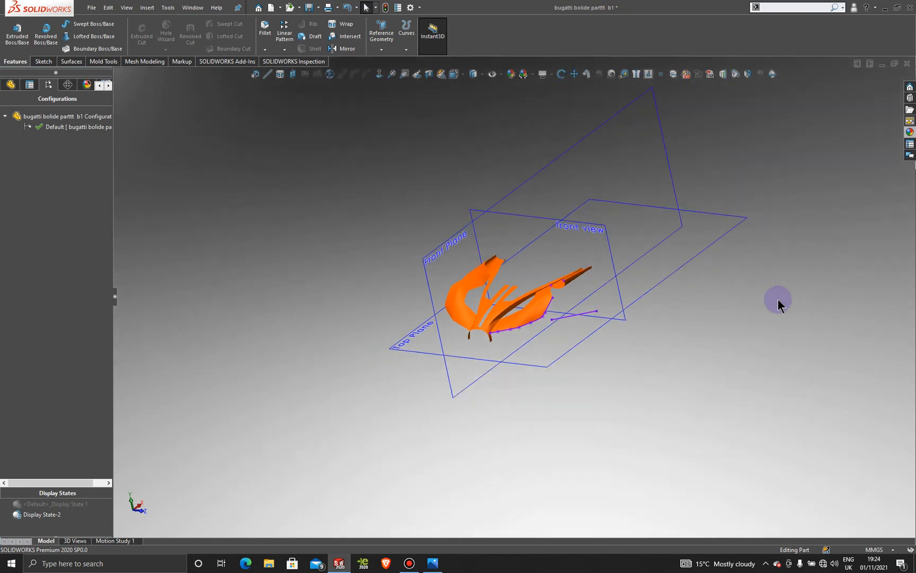
pyautogui.moveTo(565, 226)
pyautogui.mouseDown(button='middle')
pyautogui.moveTo(548, 209)
pyautogui.moveTo(559, 225)
pyautogui.mouseUp(button='middle')
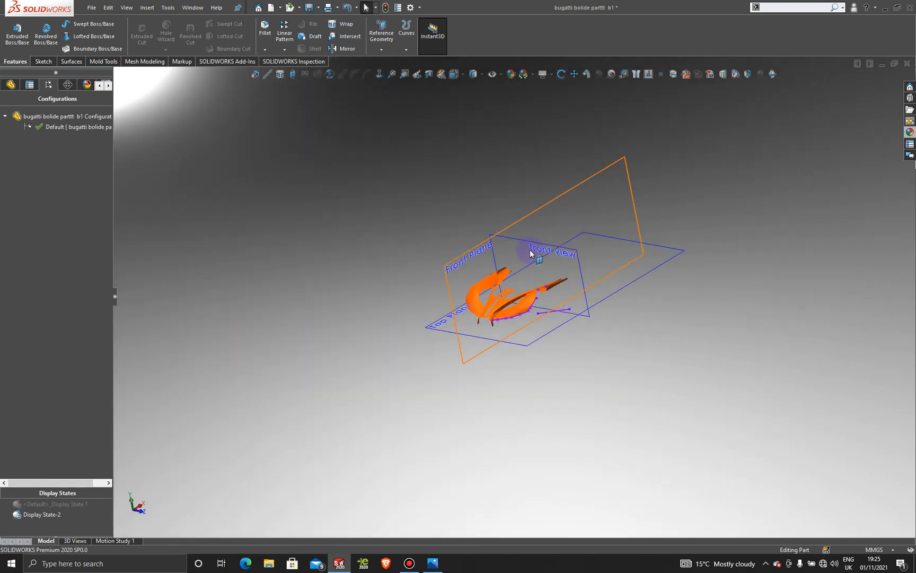
pyautogui.scroll(-3, 532, 276)
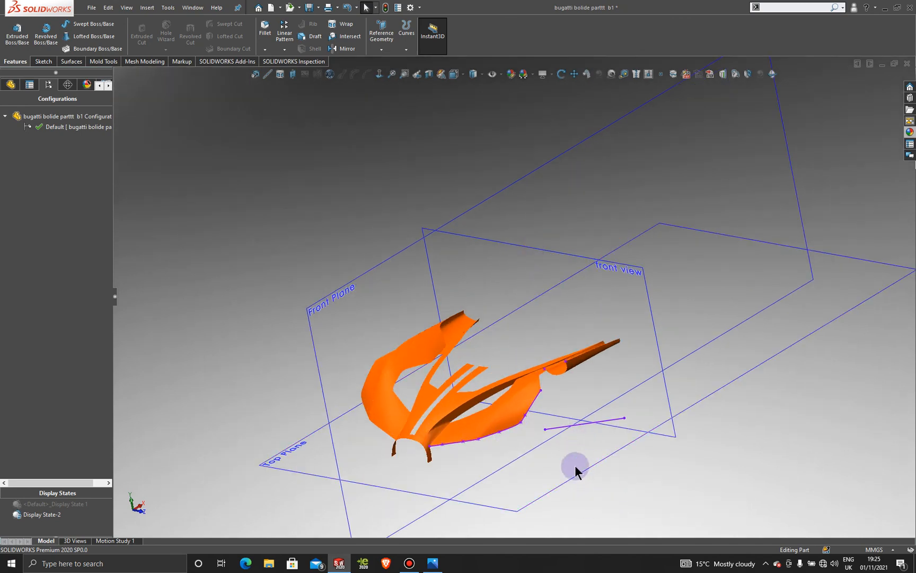
pyautogui.click(410, 564)
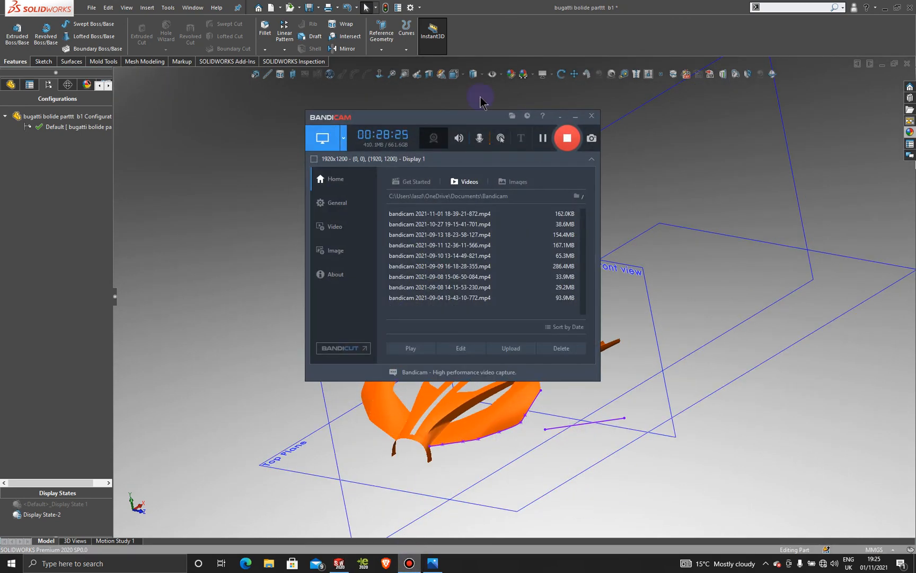